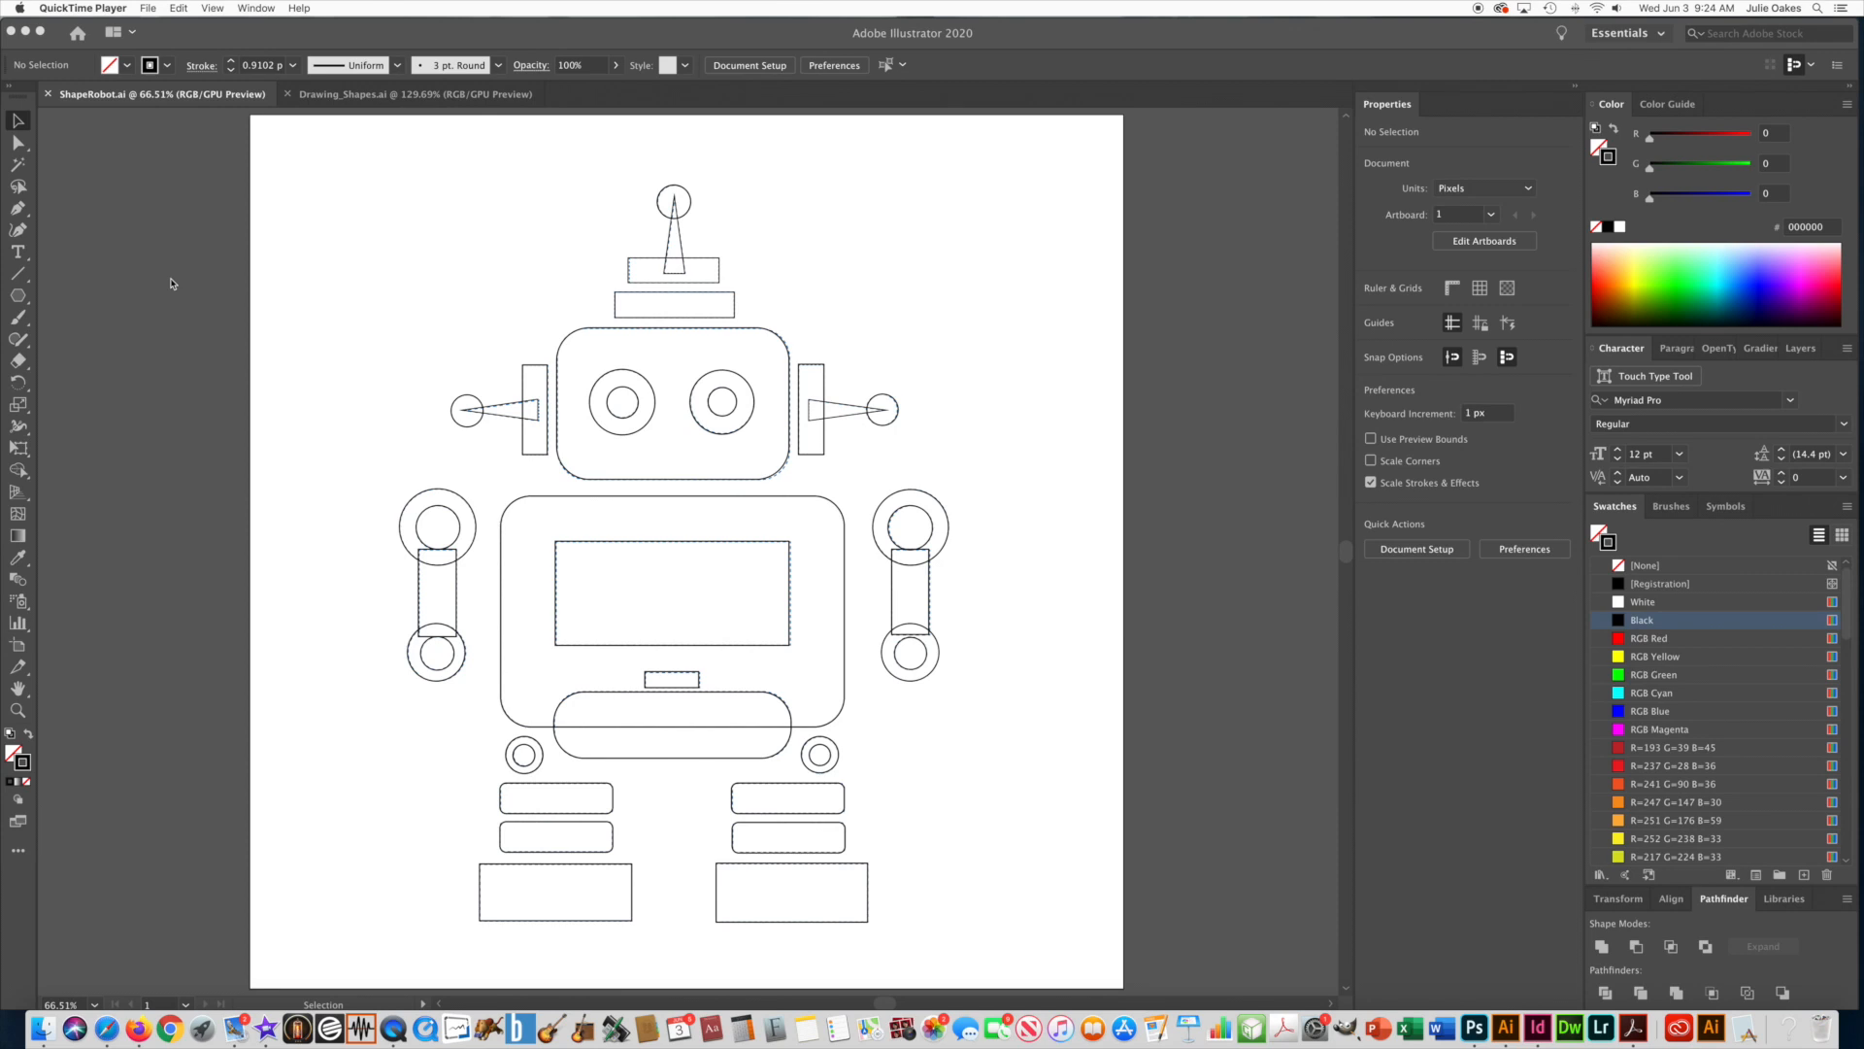
pyautogui.click(171, 282)
pyautogui.press('super+equal')
pyautogui.press('super+minus')
pyautogui.press('super+equal')
pyautogui.press('super+minus')
pyautogui.press('space')
pyautogui.moveTo(329, 362); pyautogui.dragTo(366, 351)
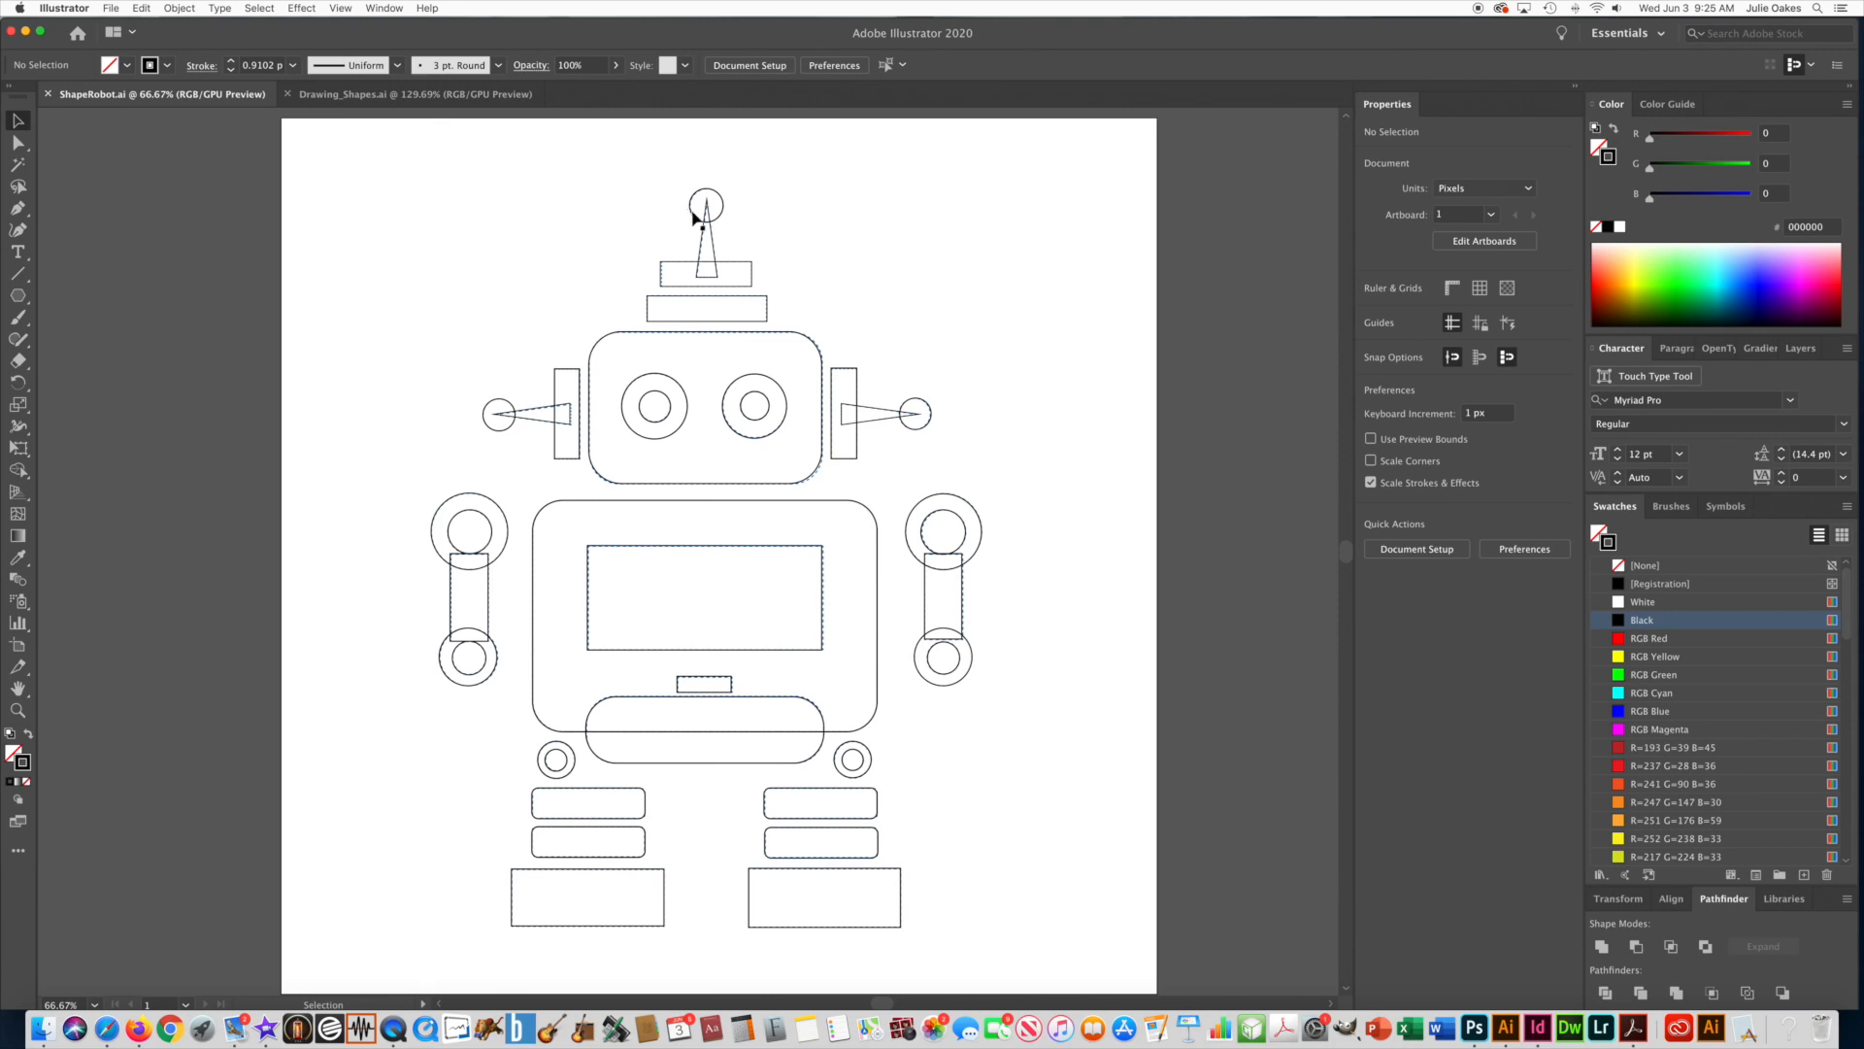
pyautogui.click(611, 174)
pyautogui.click(612, 173)
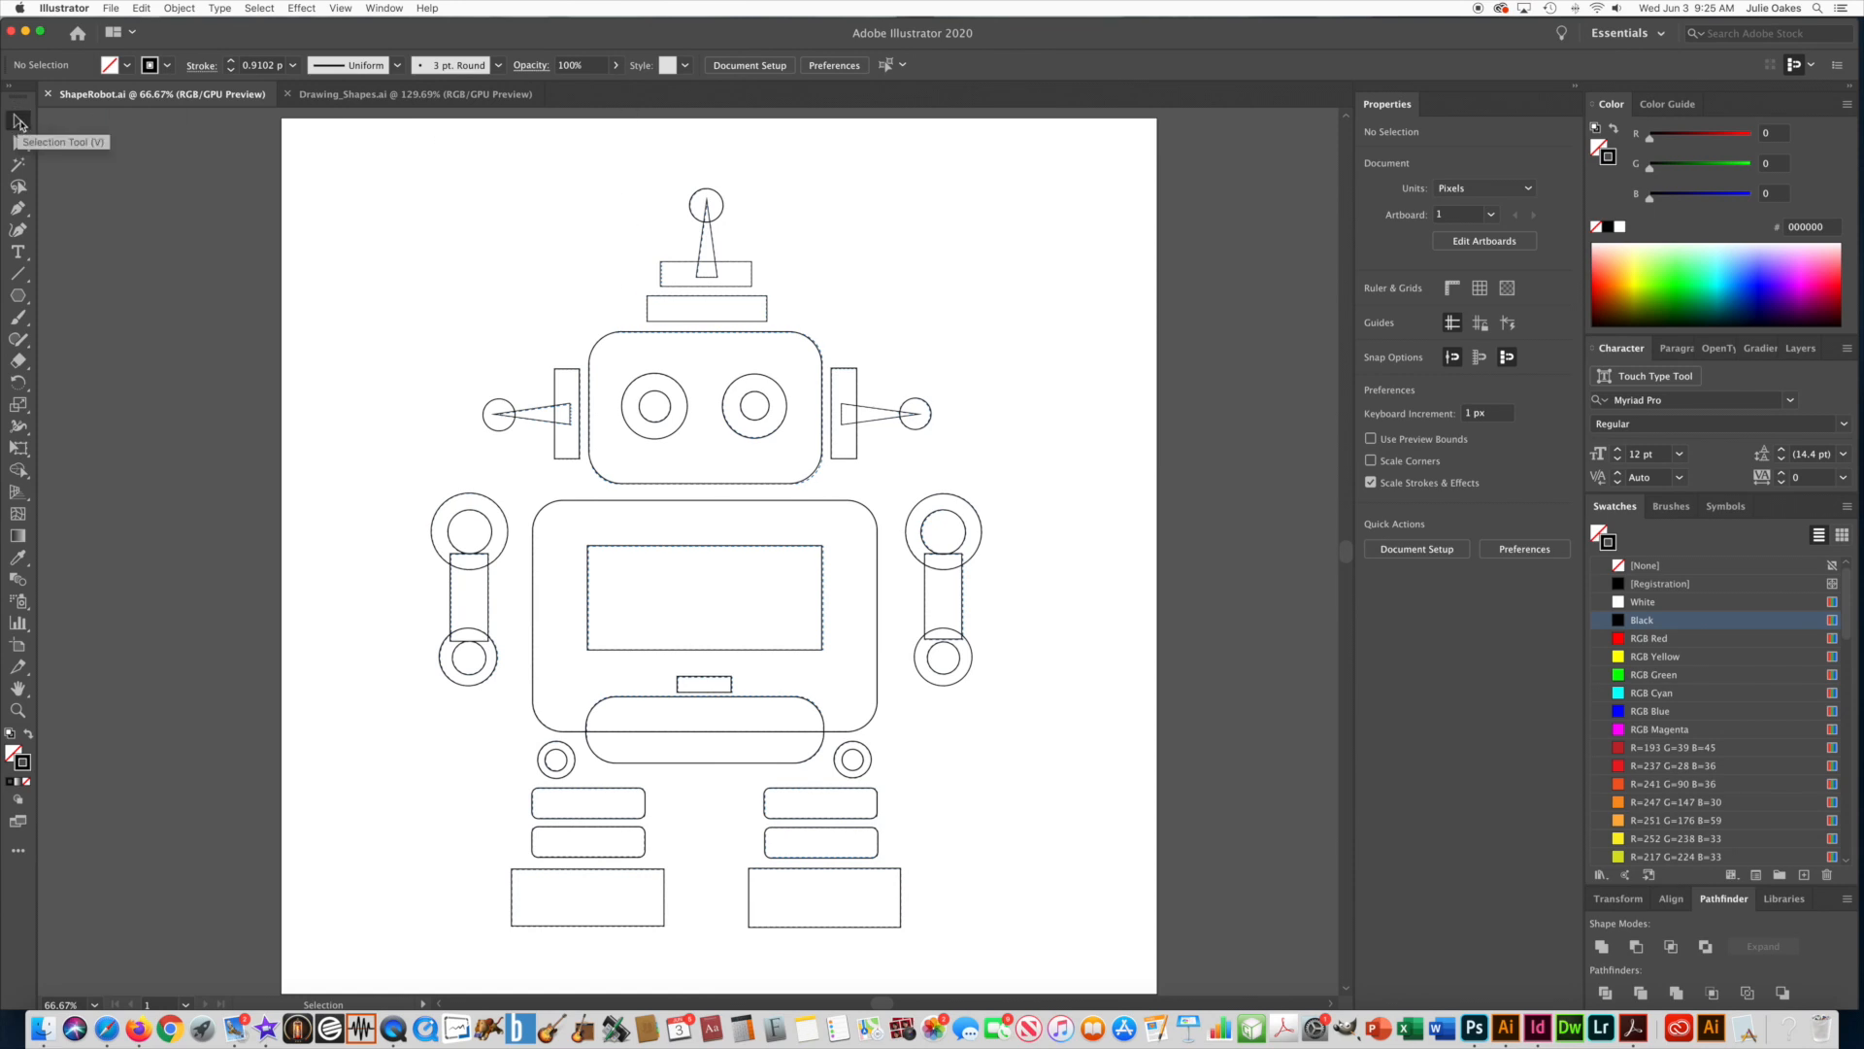
# Remove the stroke from the robot's head and top antenna shapes and fill them with the R=193 G=39 B=45 swatch.
pyautogui.moveTo(599, 159); pyautogui.dragTo(823, 344)
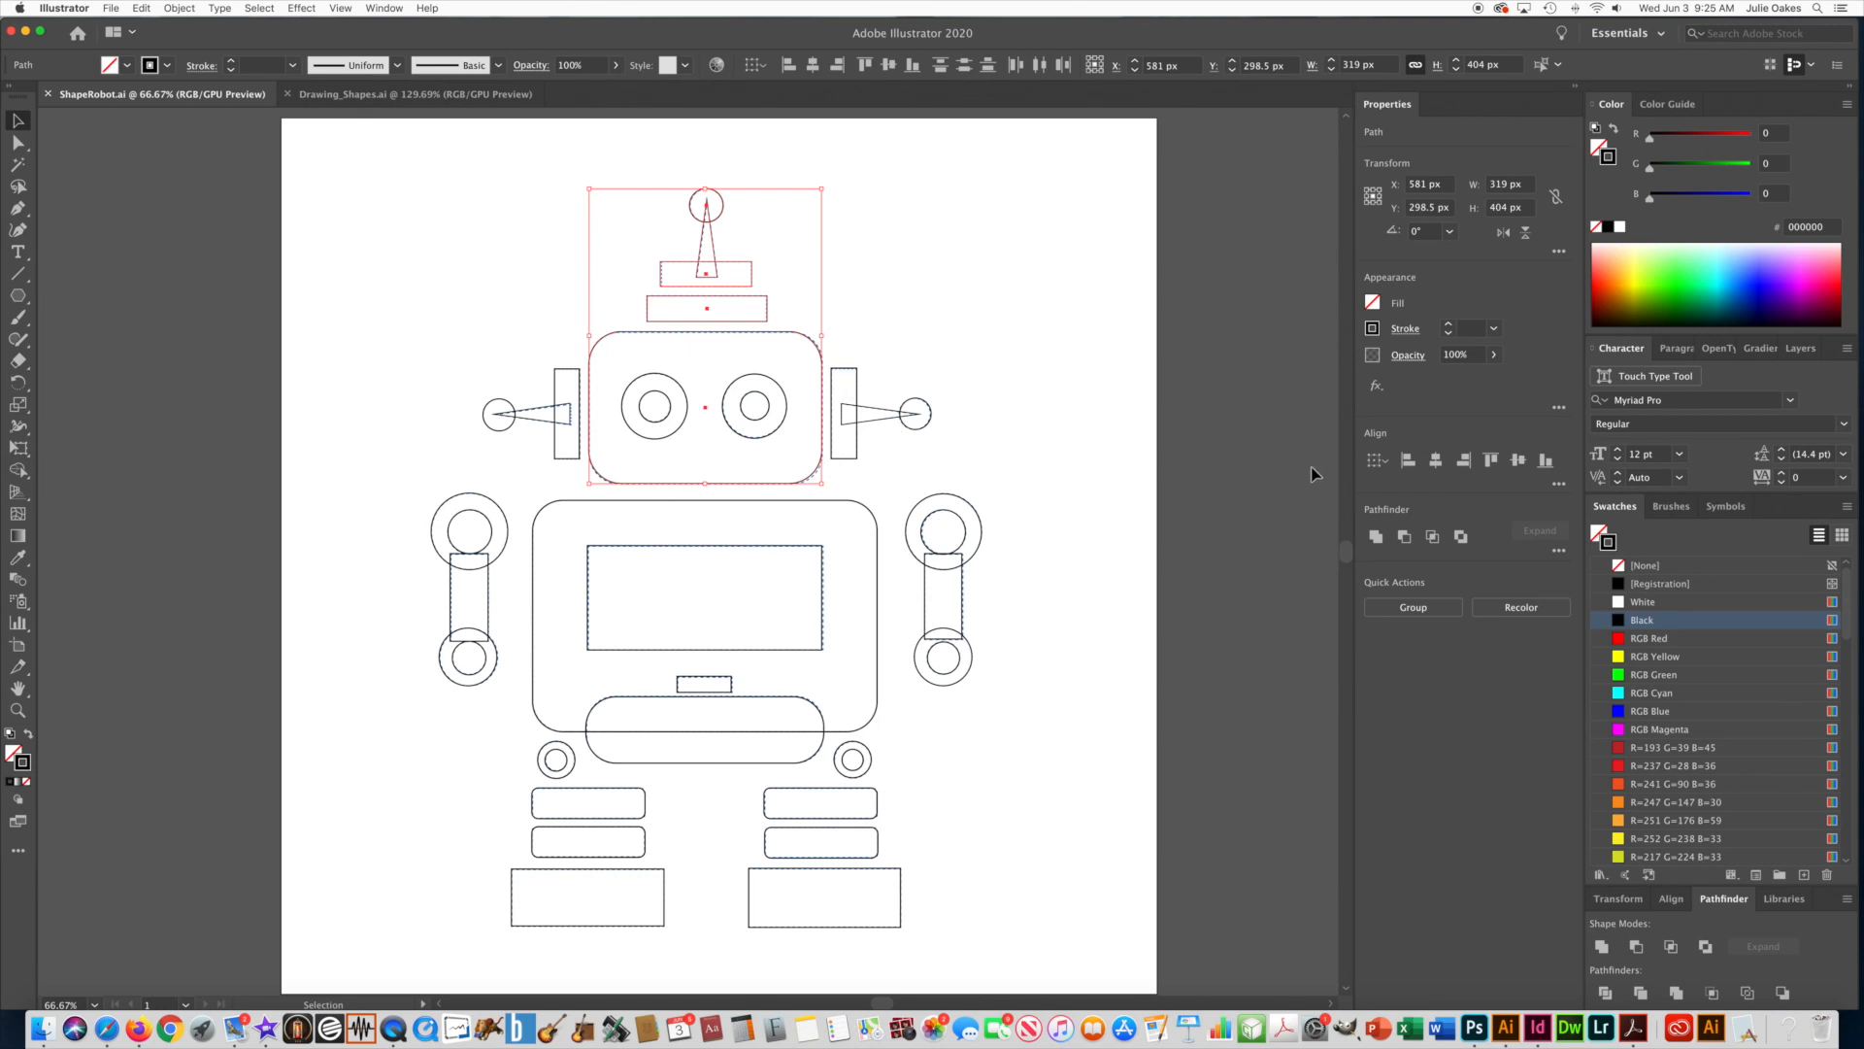
pyautogui.click(1618, 566)
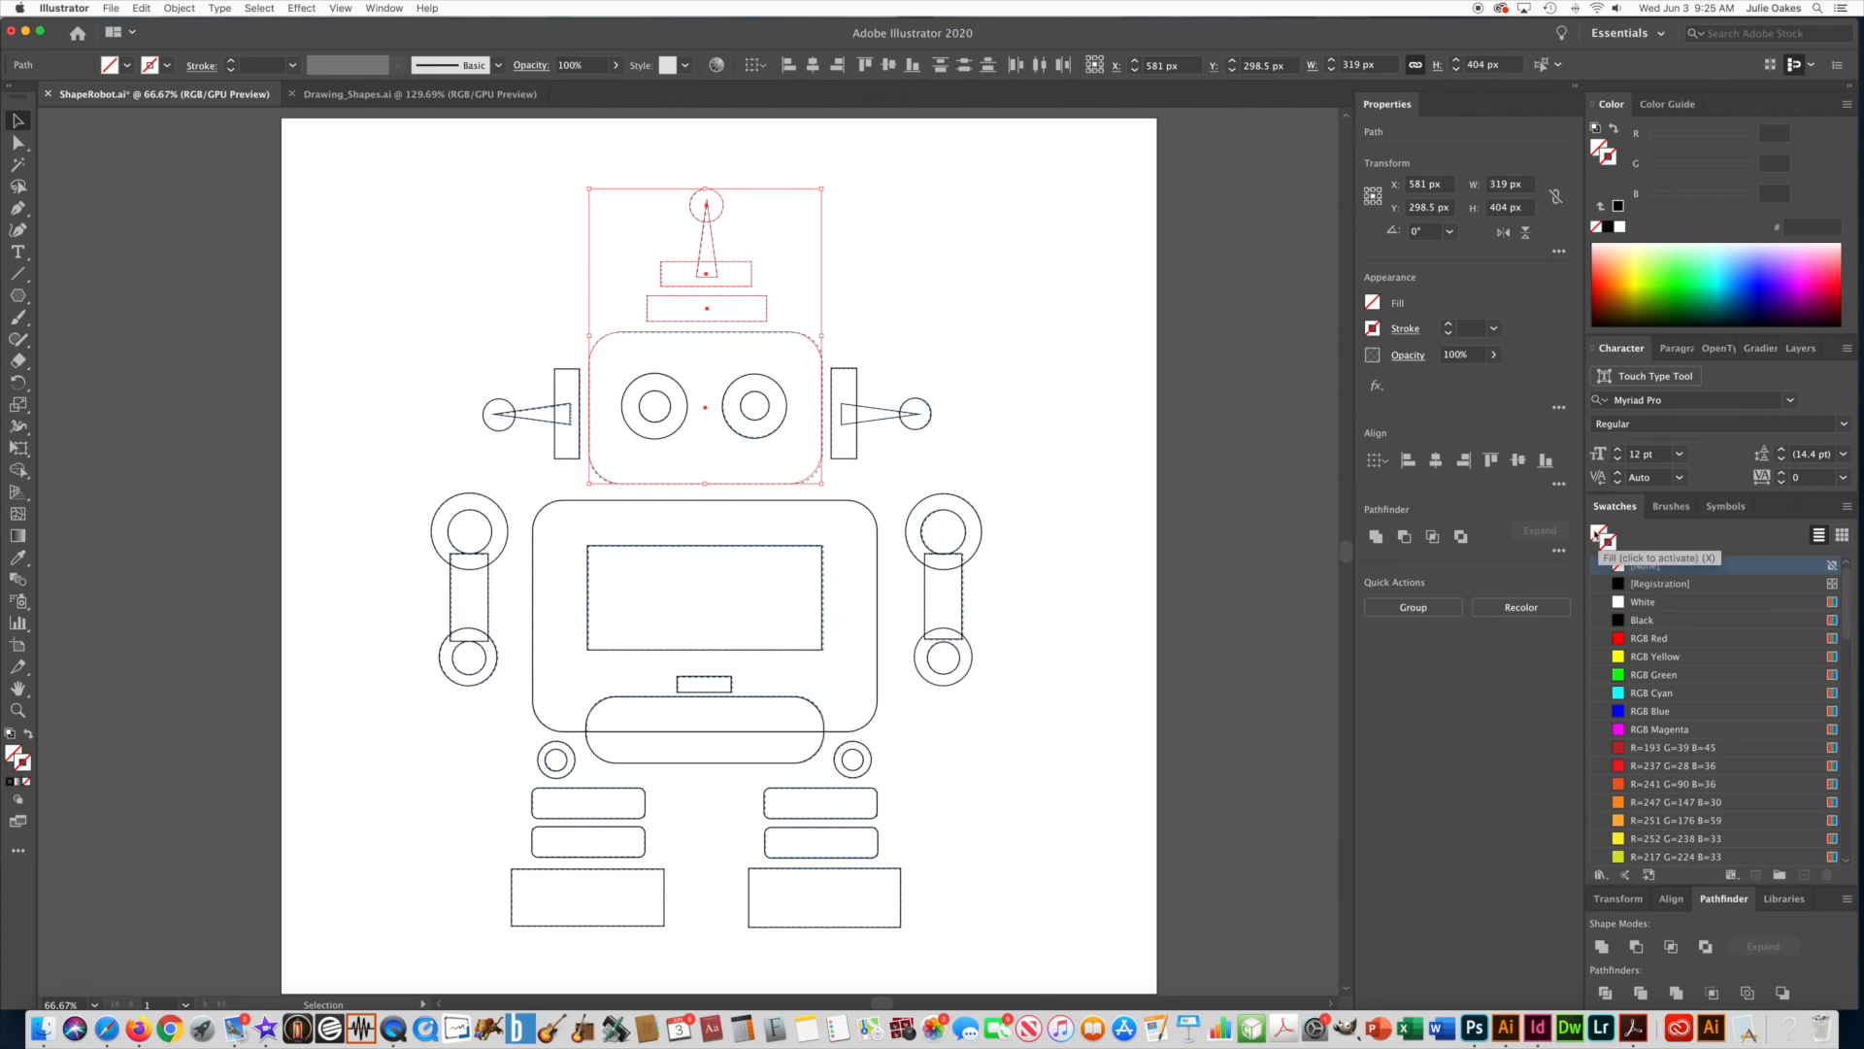
pyautogui.click(1618, 748)
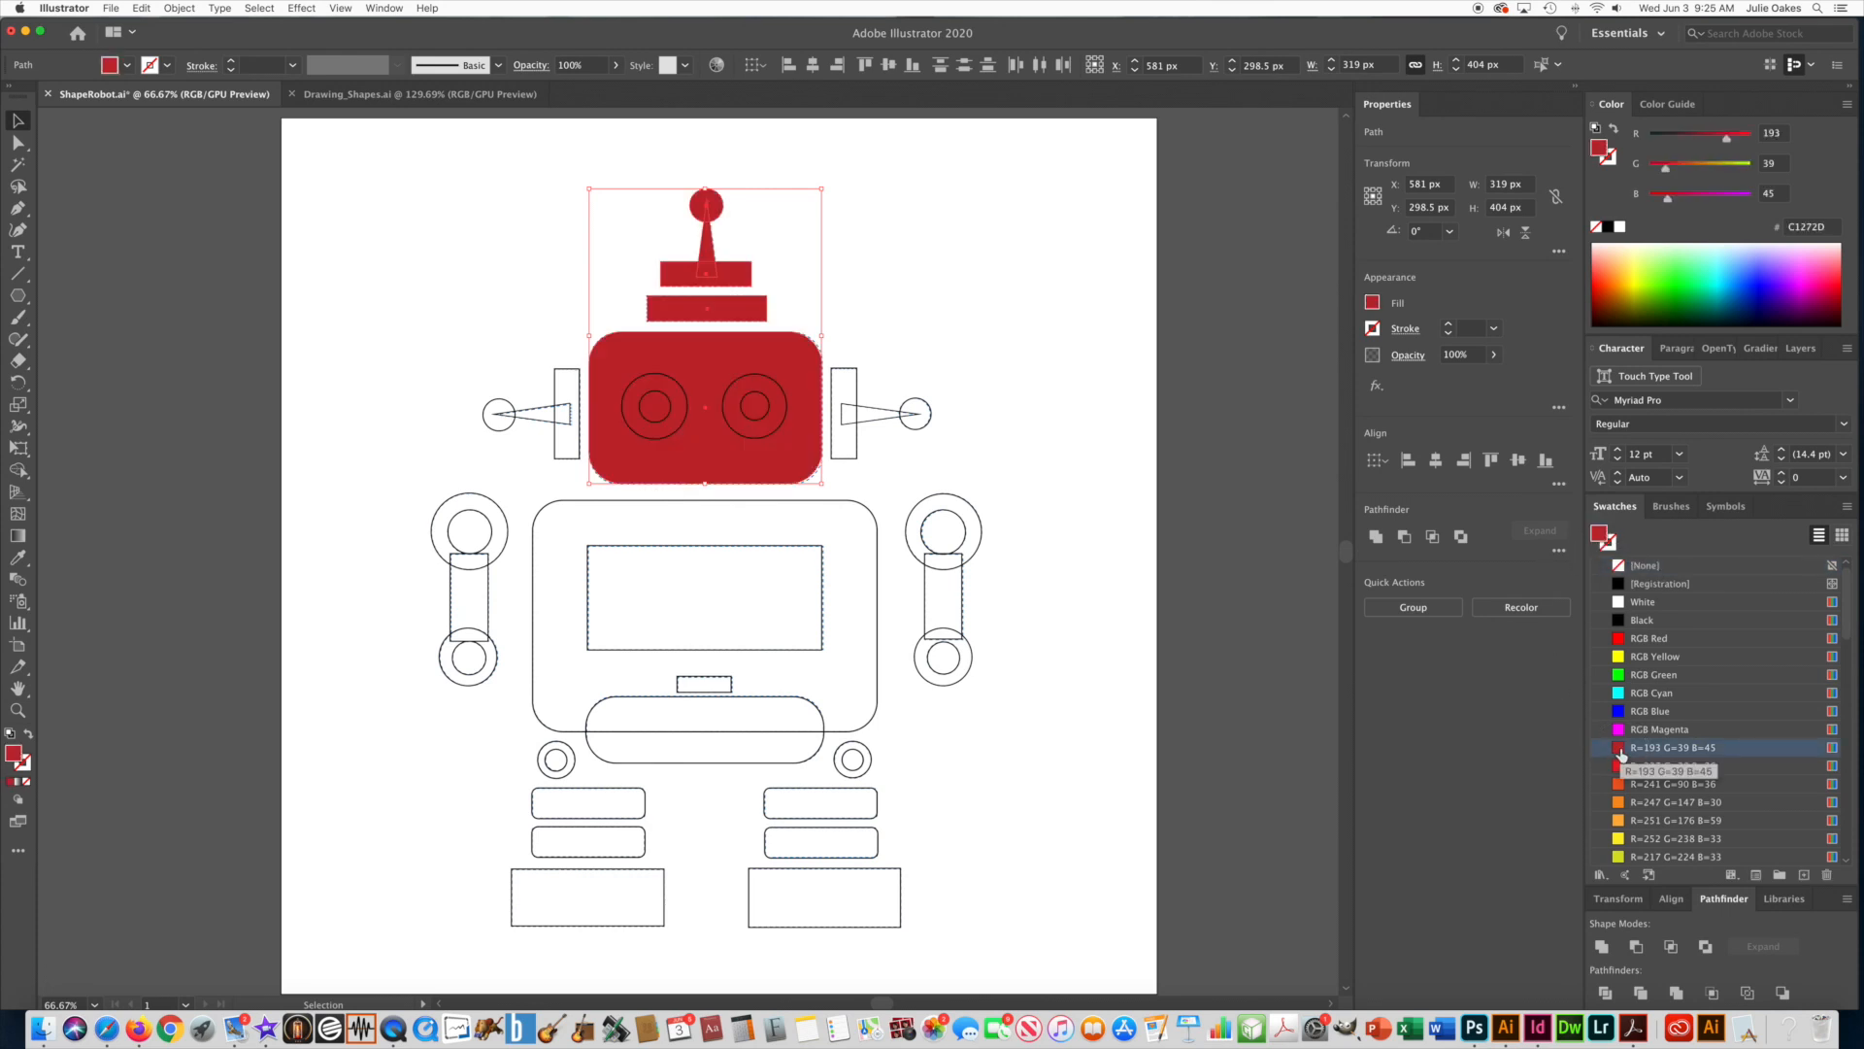
pyautogui.click(885, 222)
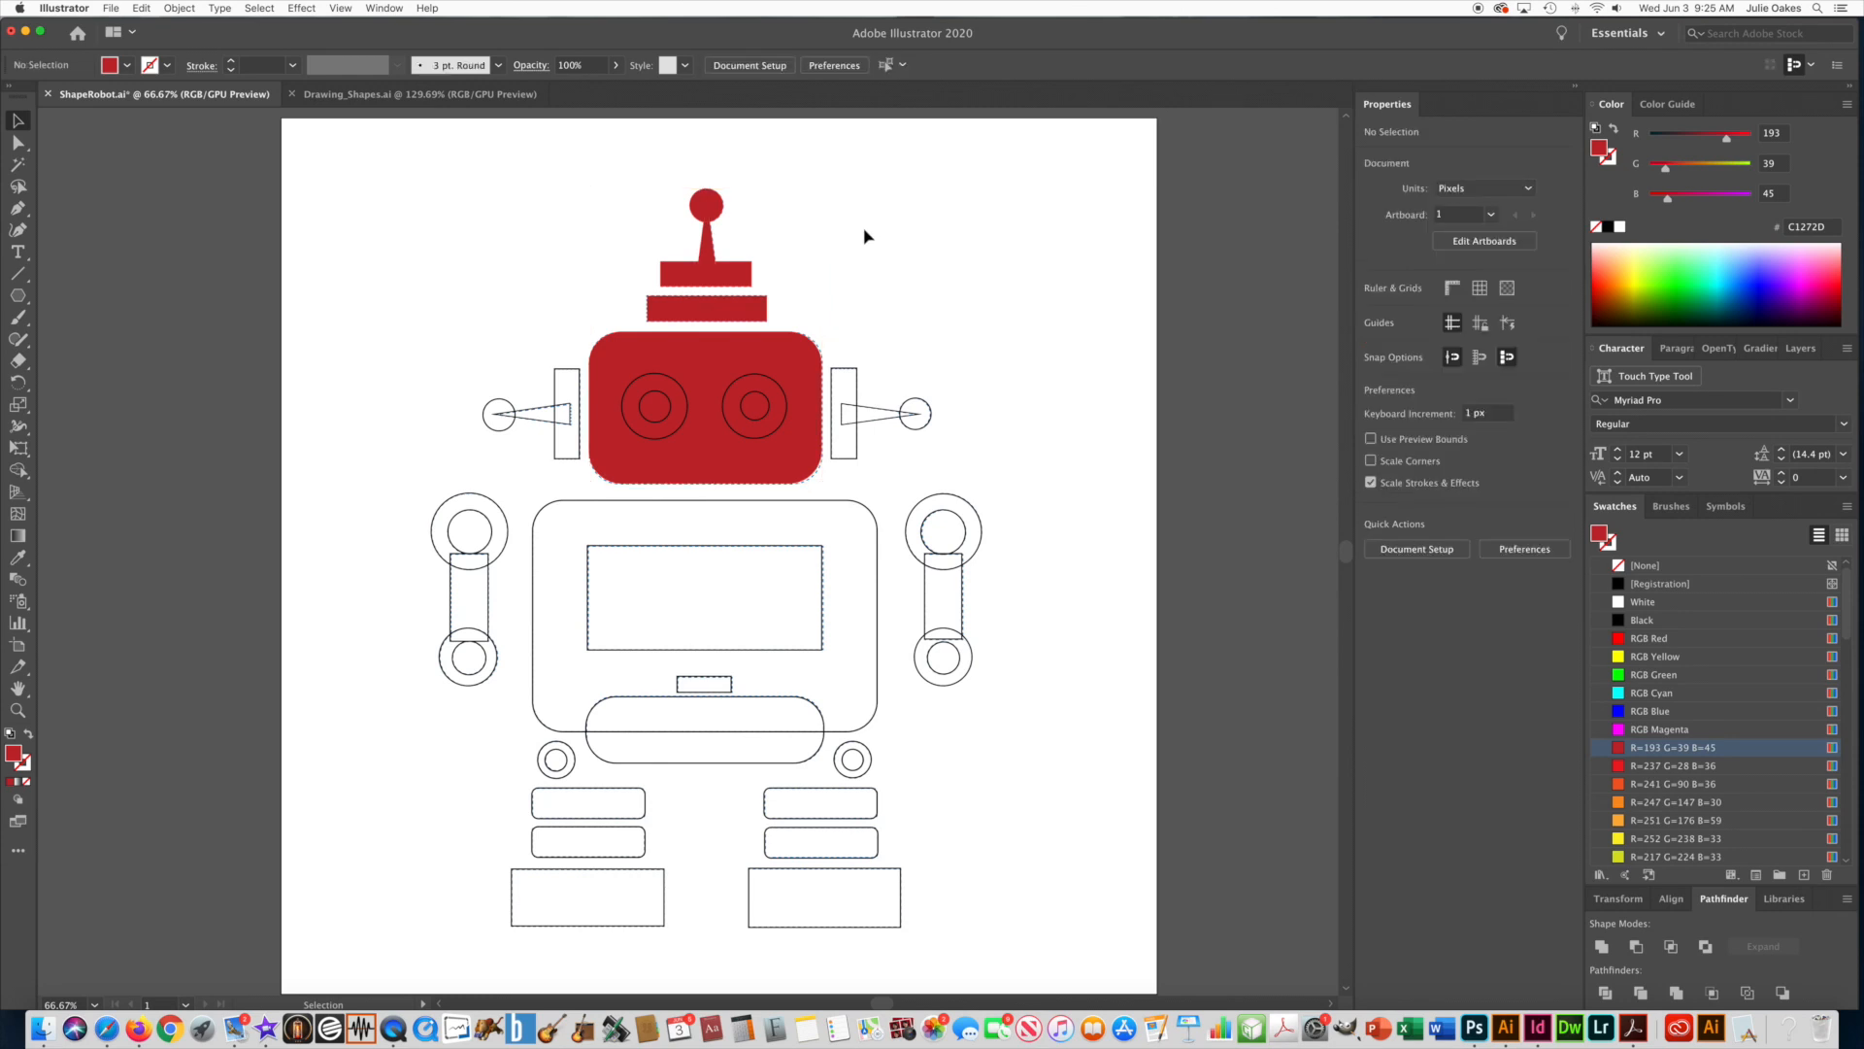
# Fill the ear rectangles and side antennas on both sides of the head with RGB Red and remove their stroke.
pyautogui.moveTo(451, 353); pyautogui.dragTo(560, 462)
pyautogui.moveTo(560, 462); pyautogui.dragTo(560, 462)
pyautogui.moveTo(1013, 342); pyautogui.dragTo(844, 470)
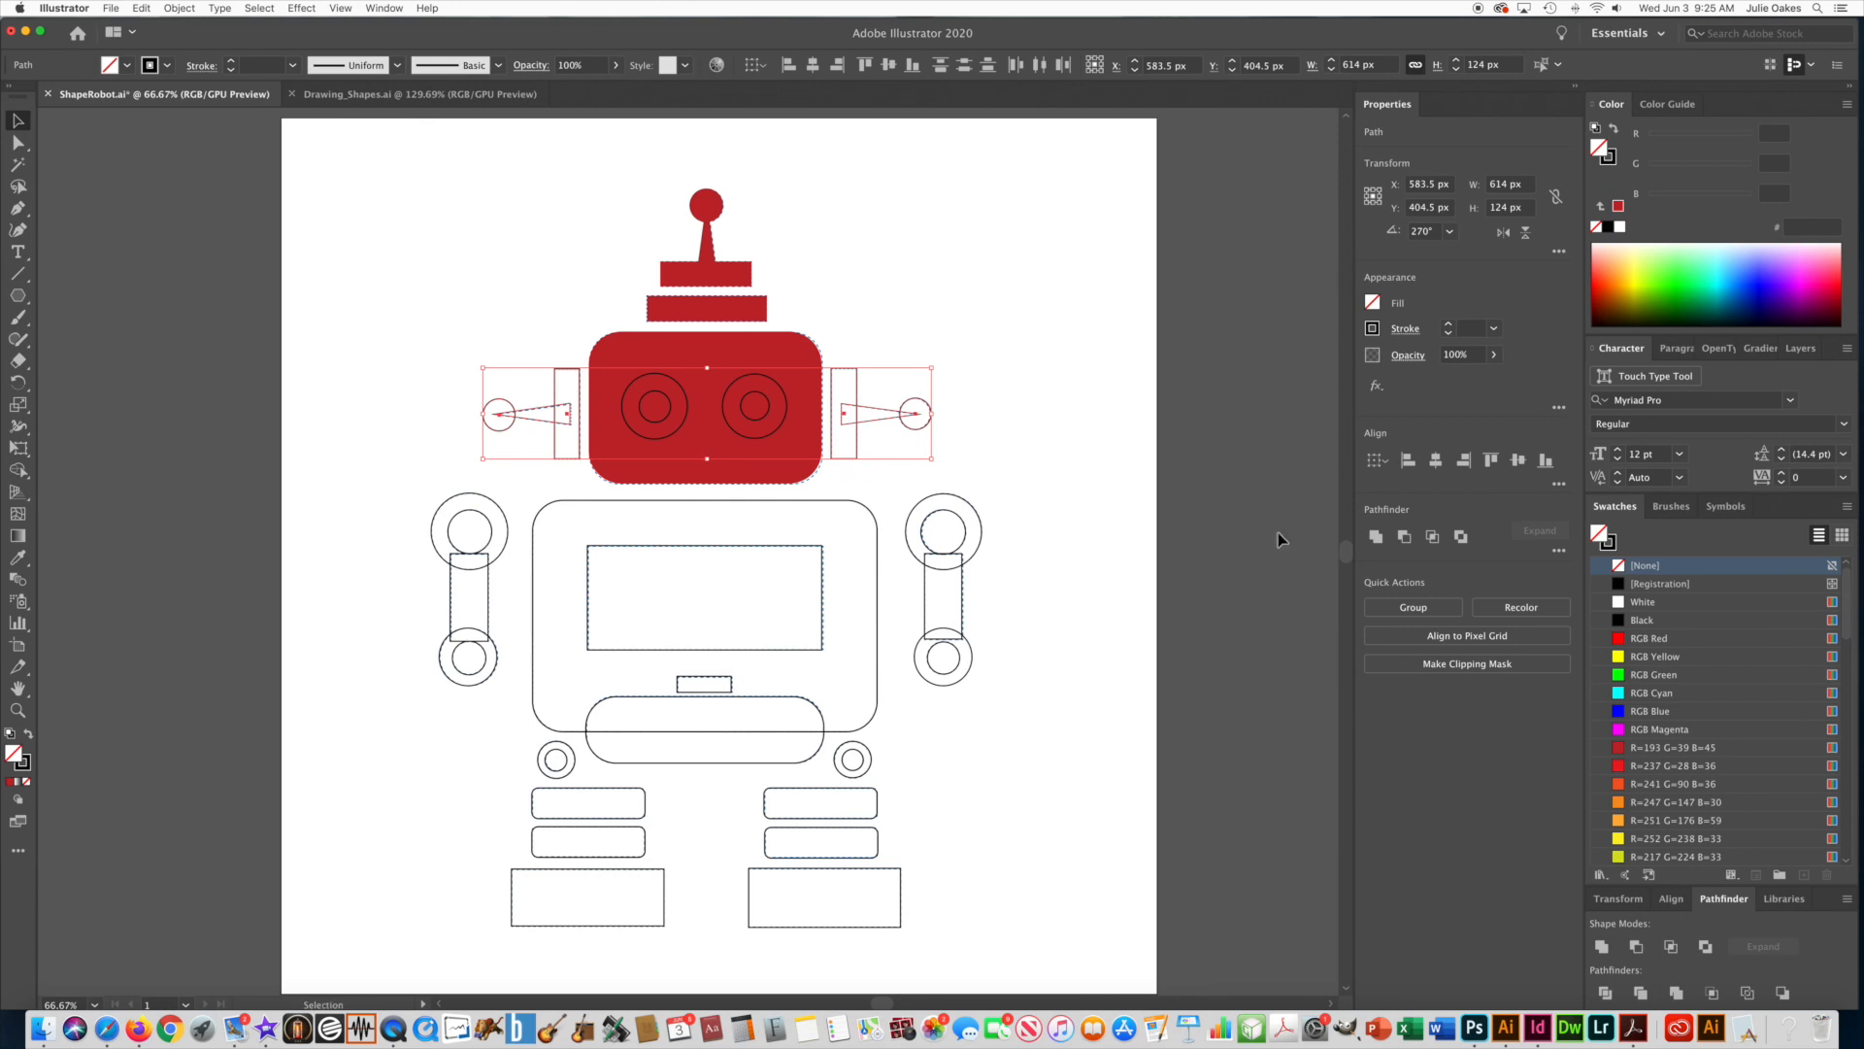
pyautogui.click(1619, 639)
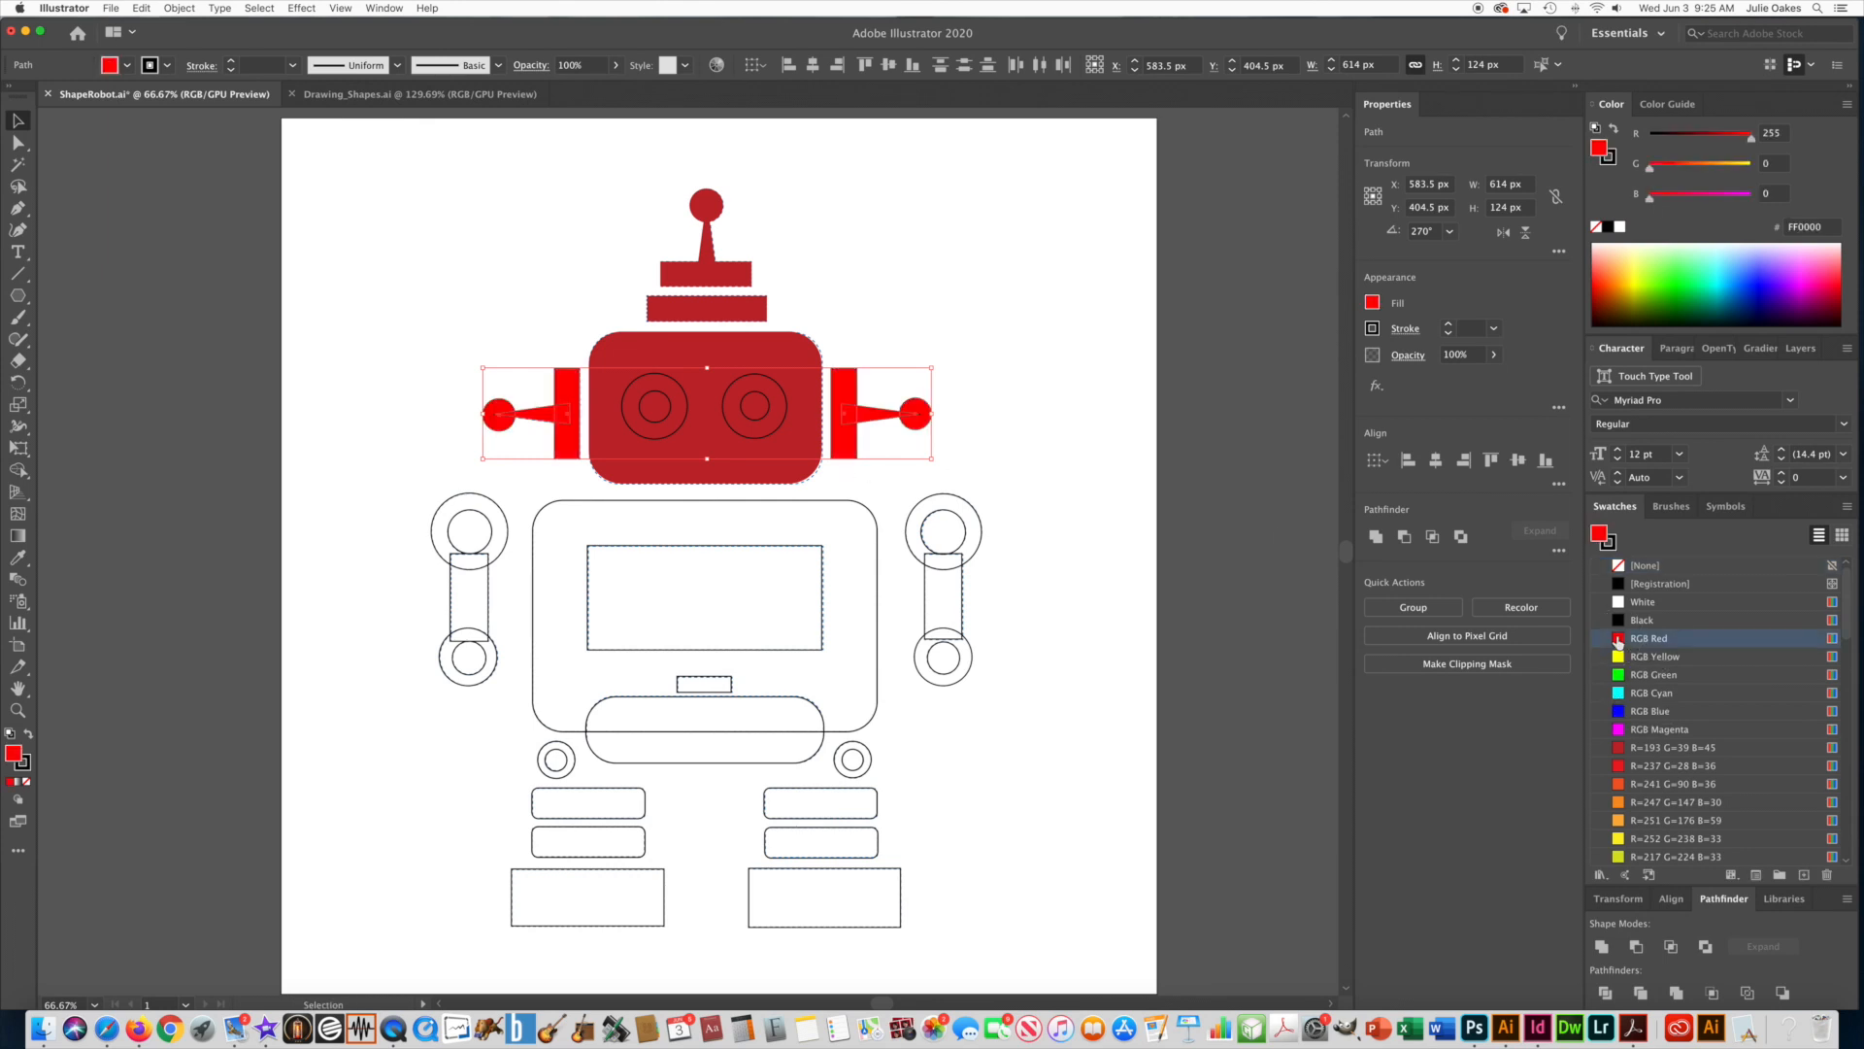
pyautogui.click(1608, 549)
pyautogui.click(1621, 565)
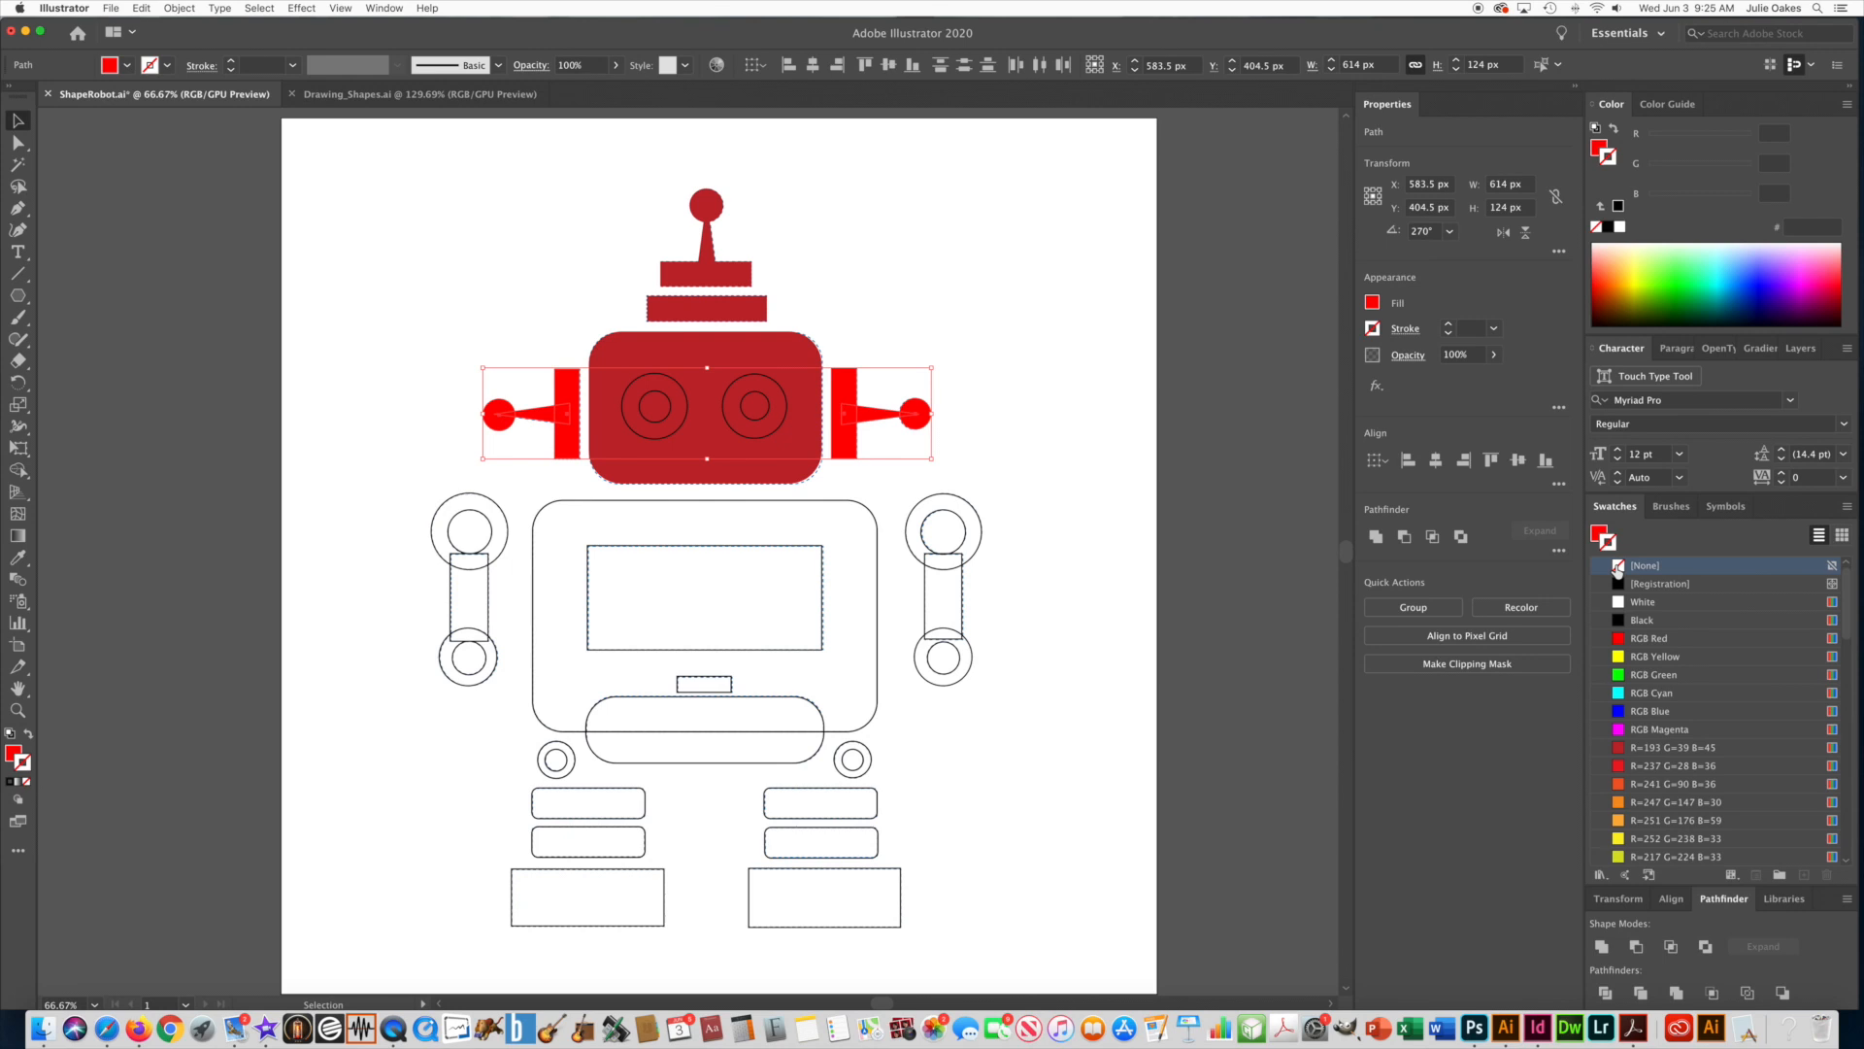
pyautogui.click(910, 291)
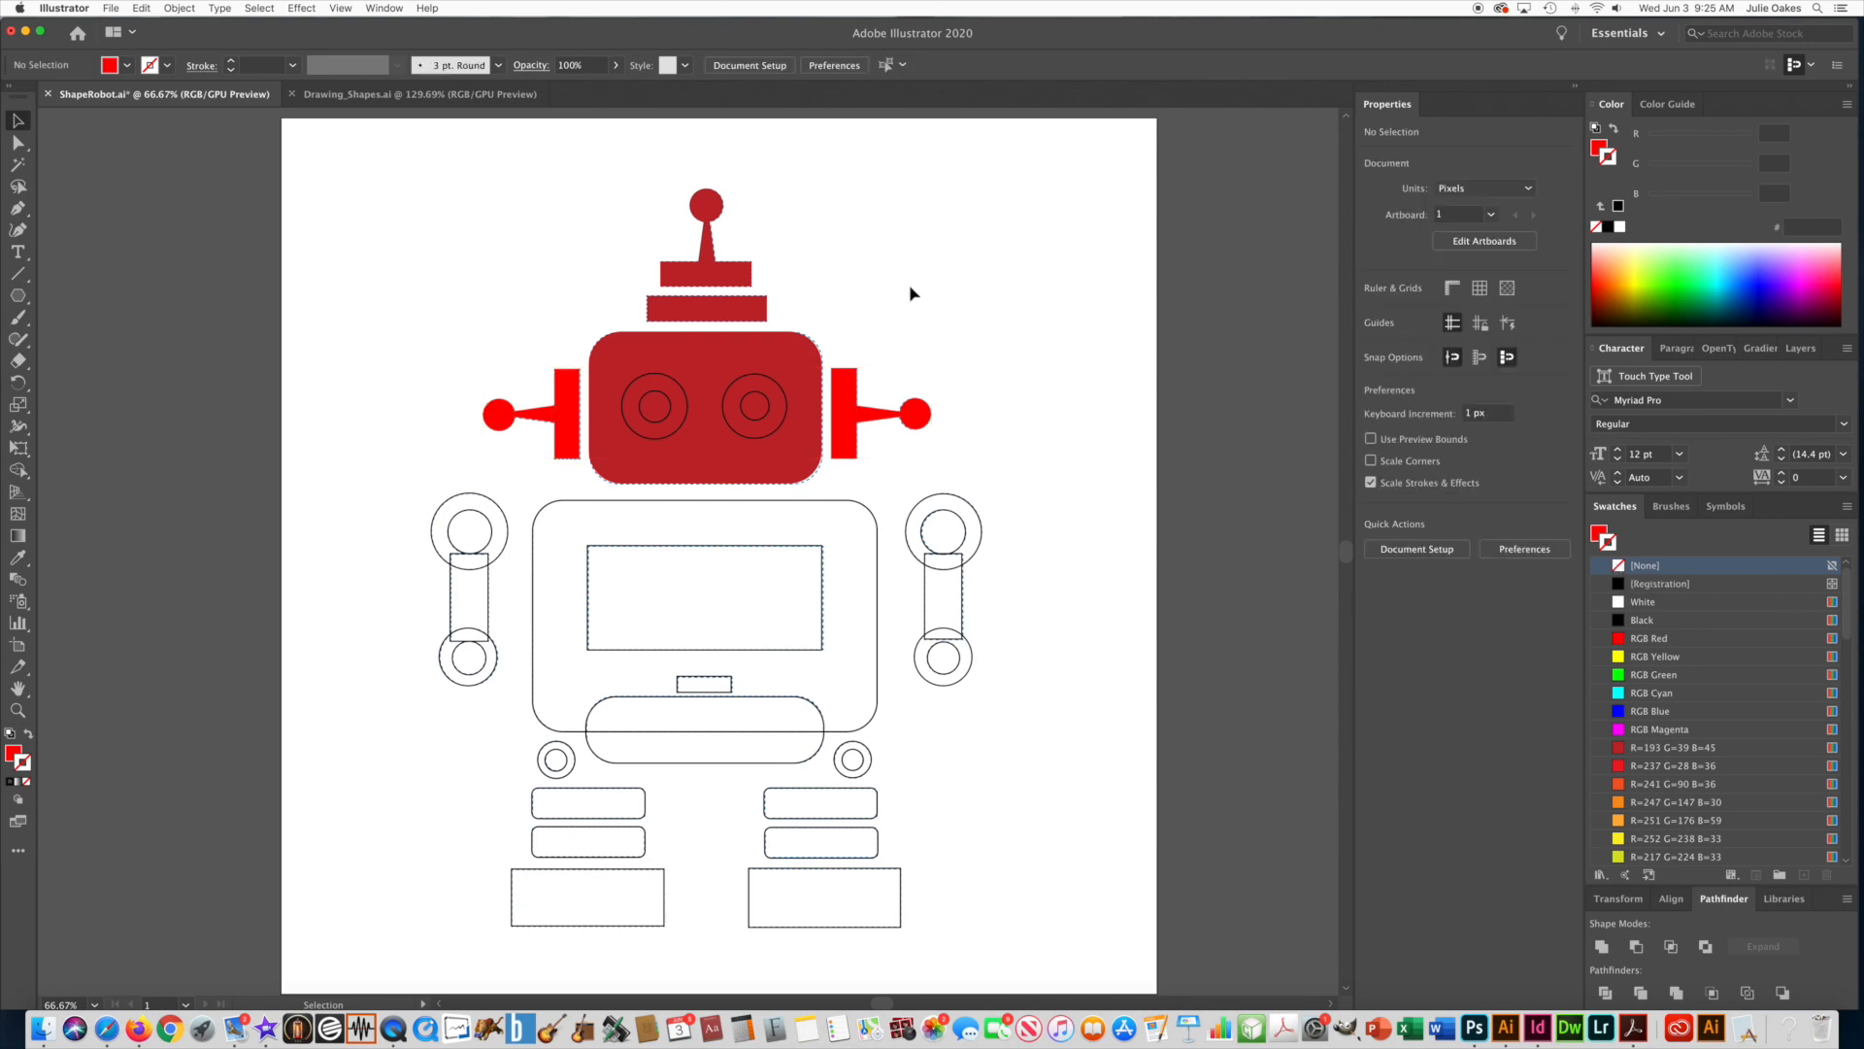
# Set the large rounded torso rectangle to no stroke and fill it with the R=193 G=39 B=45 swatch.
pyautogui.click(656, 507)
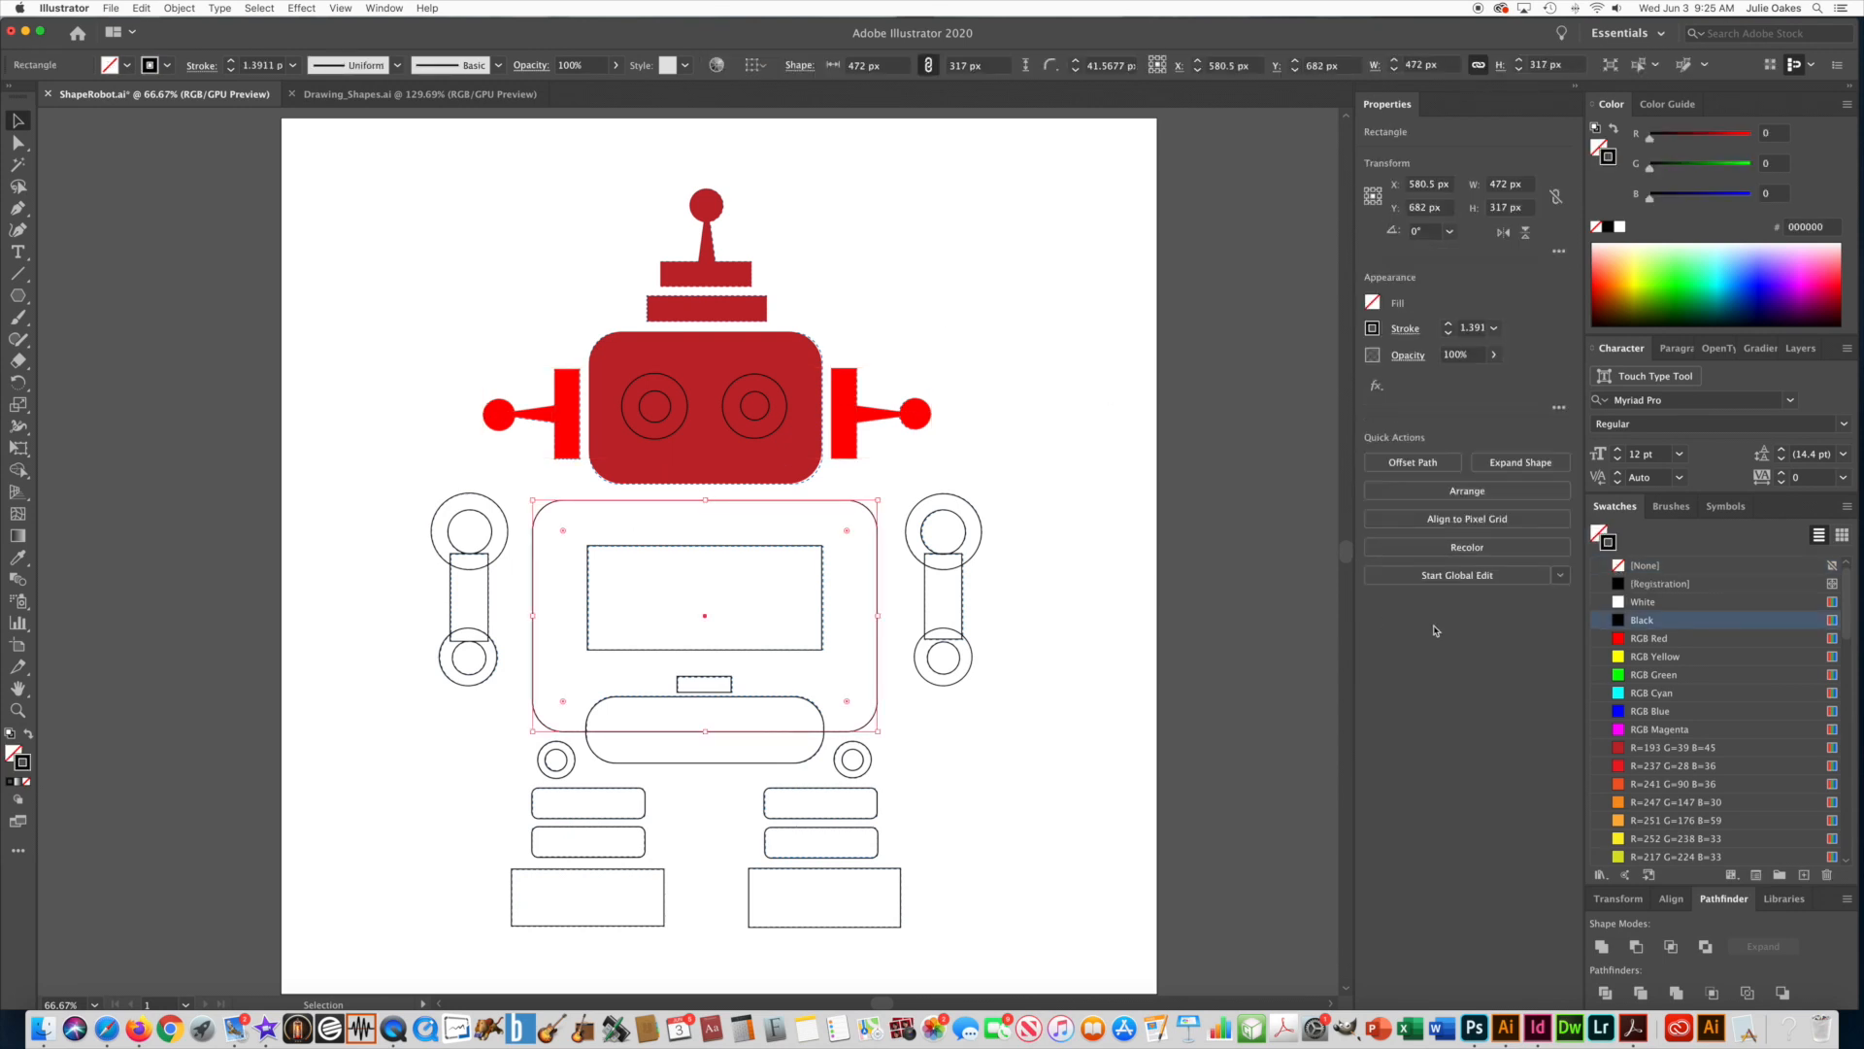
pyautogui.click(1618, 748)
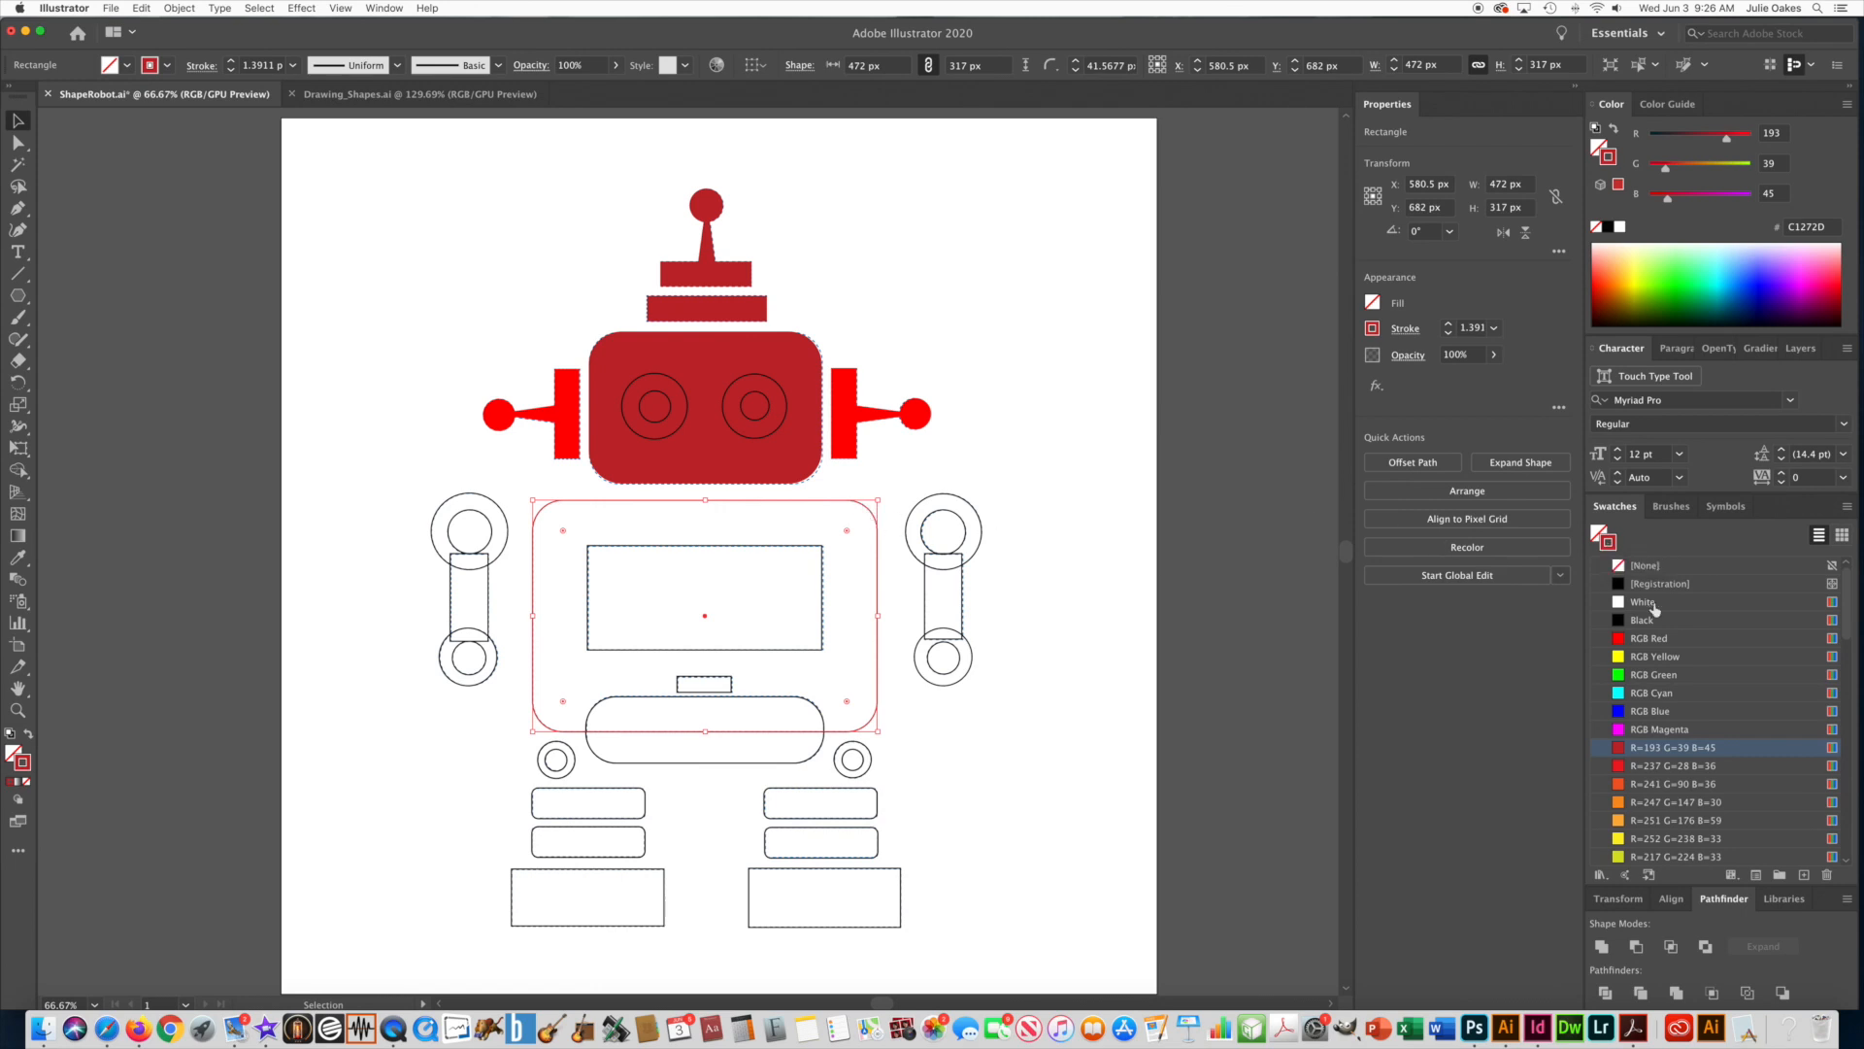
pyautogui.click(1618, 565)
pyautogui.click(1598, 533)
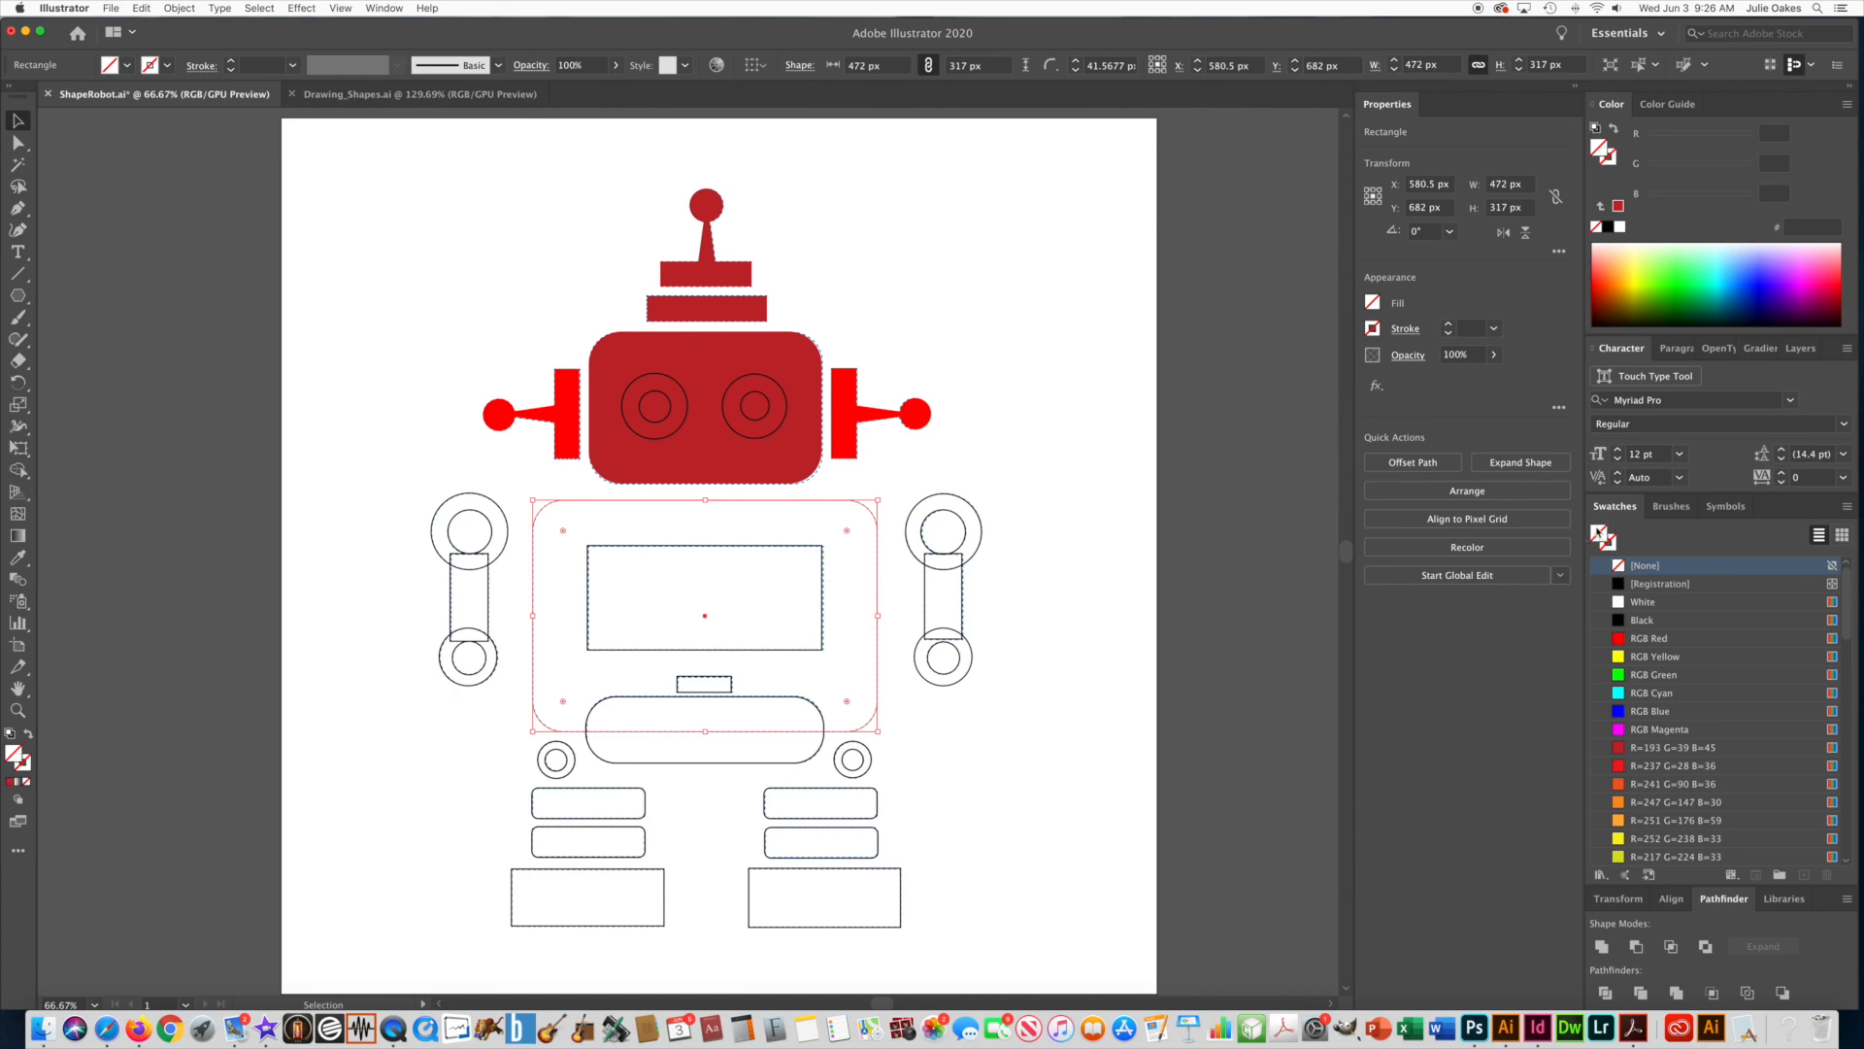
pyautogui.click(1620, 749)
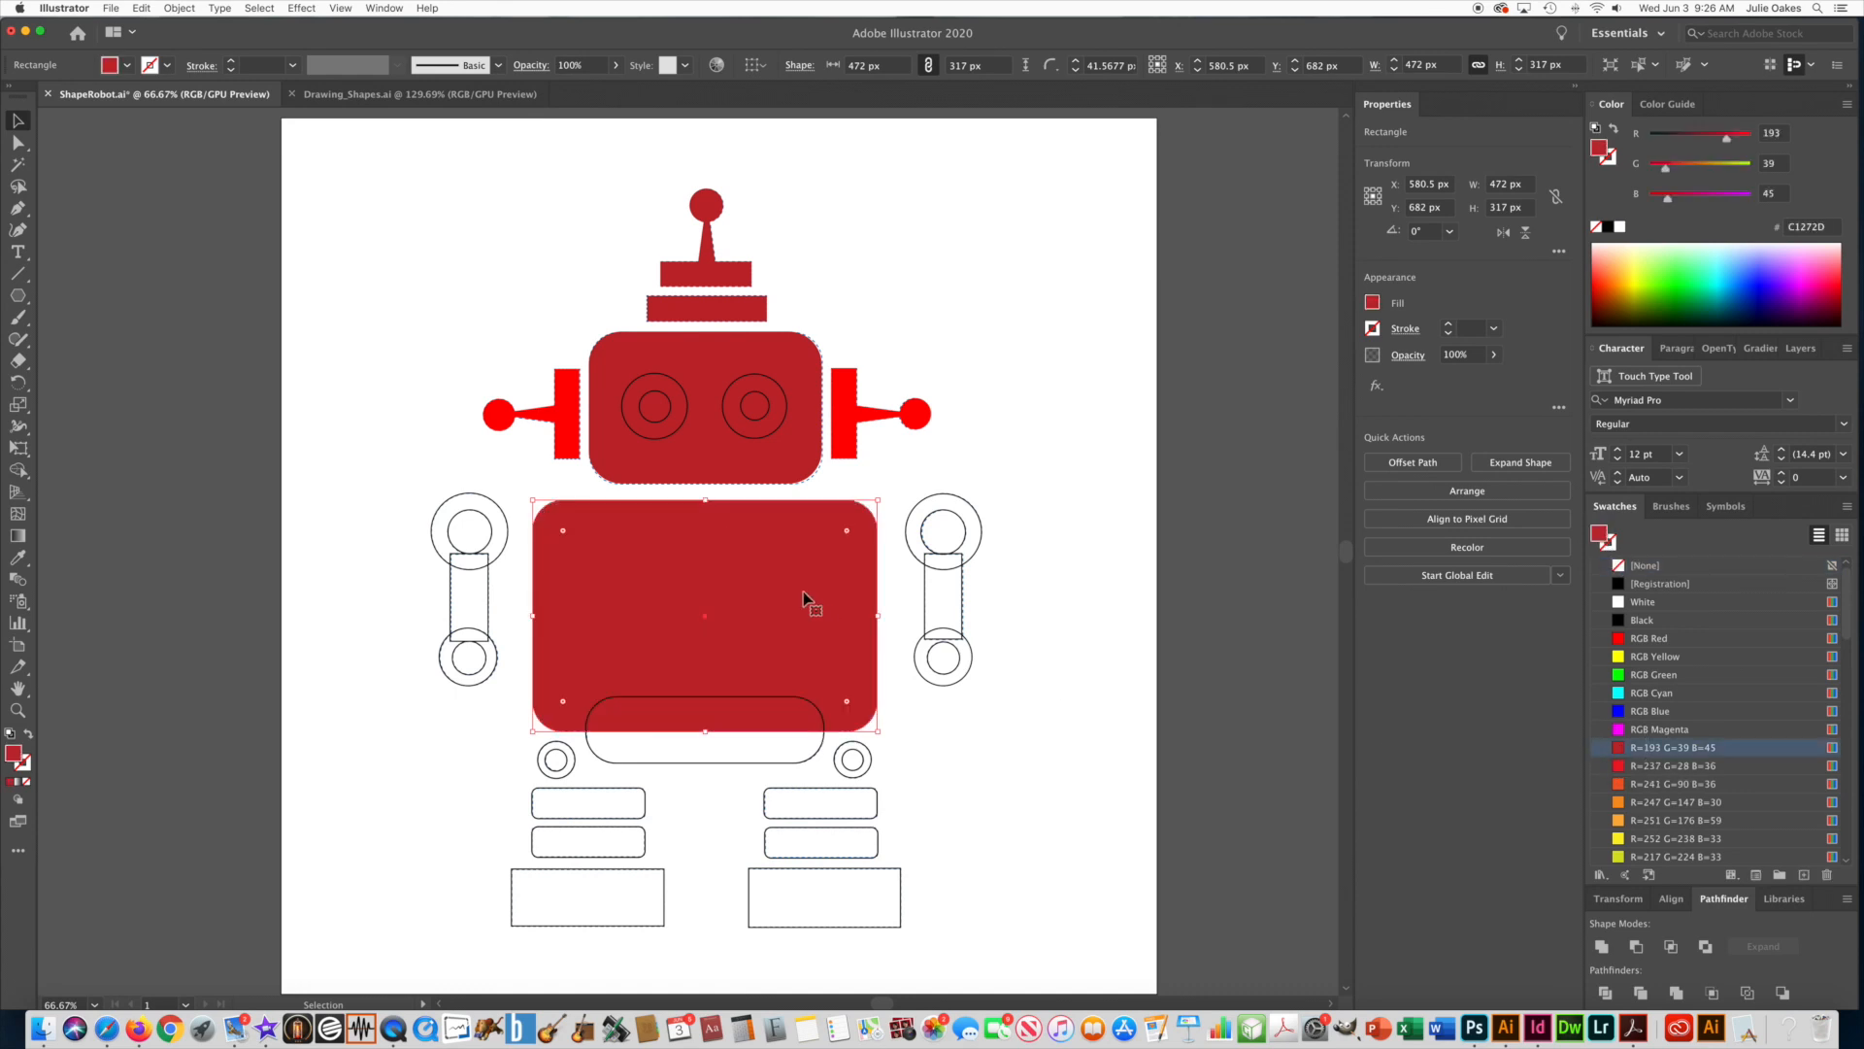
pyautogui.click(1062, 613)
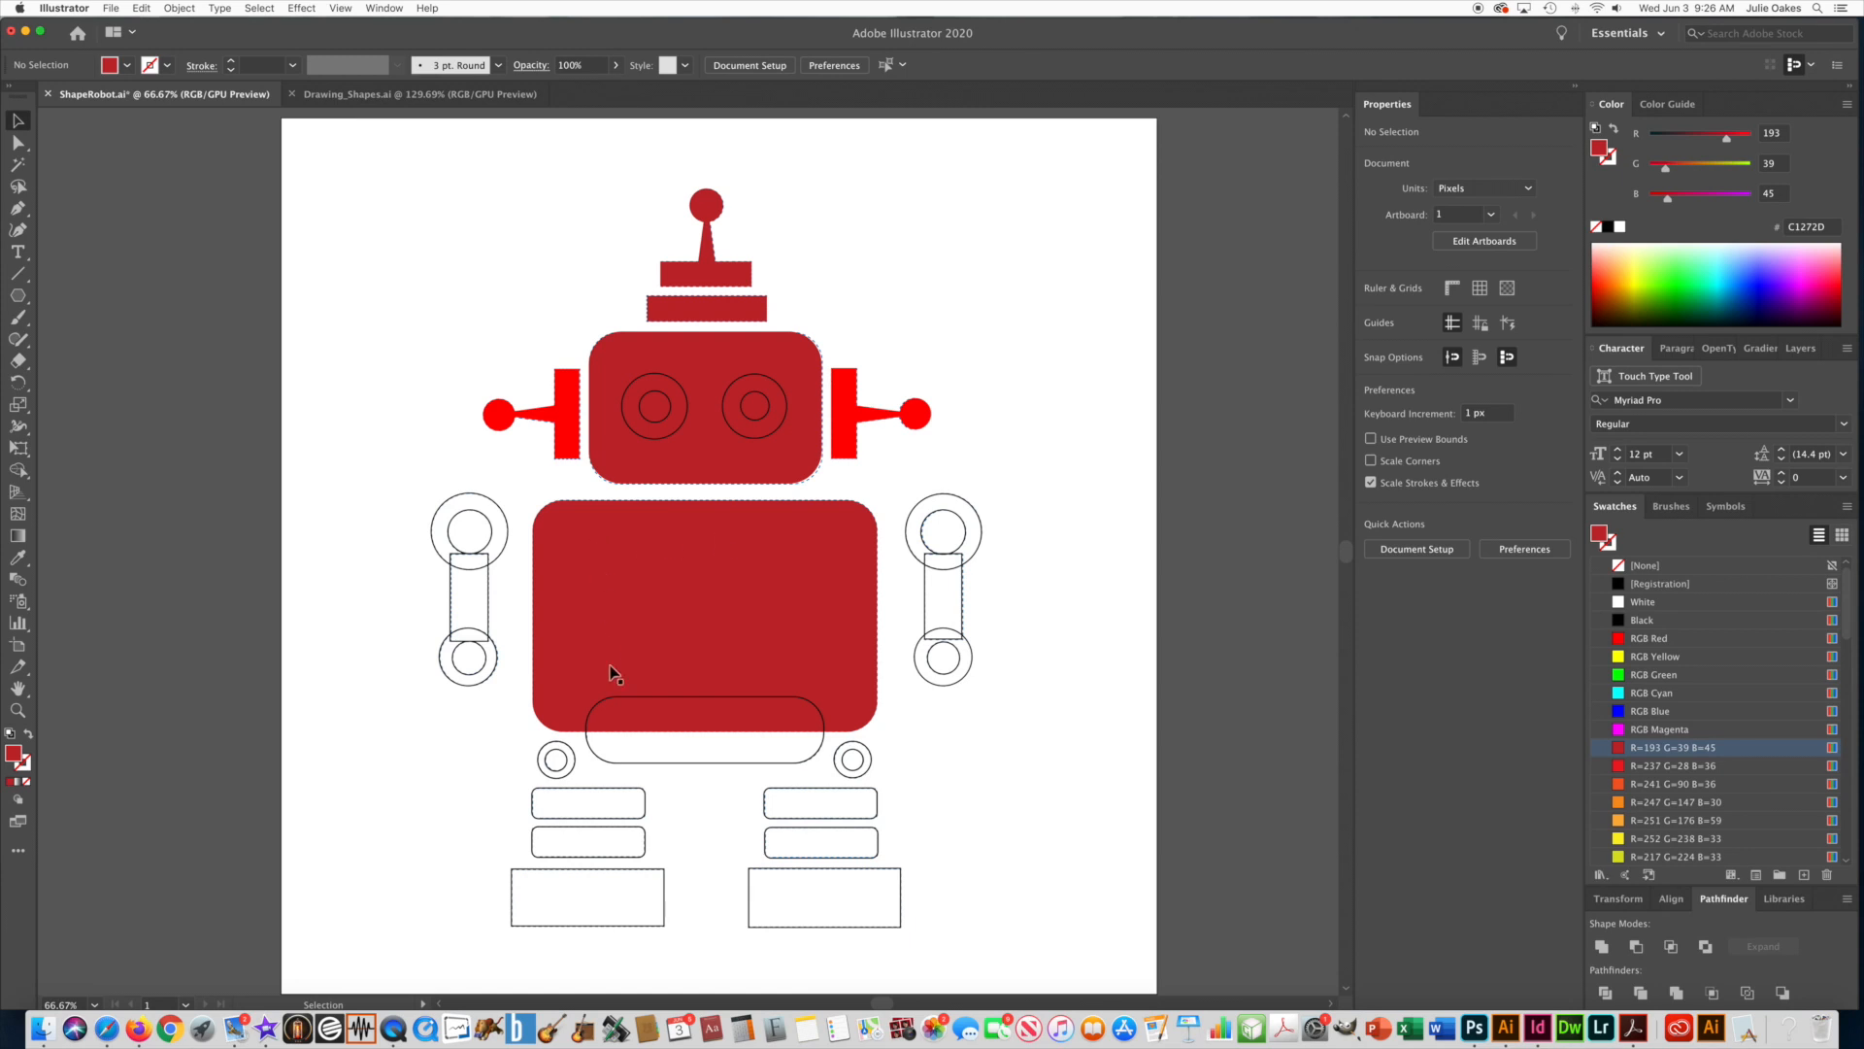
# Send the filled torso rectangle to the back of the stacking order and deselect it.
pyautogui.click(772, 561)
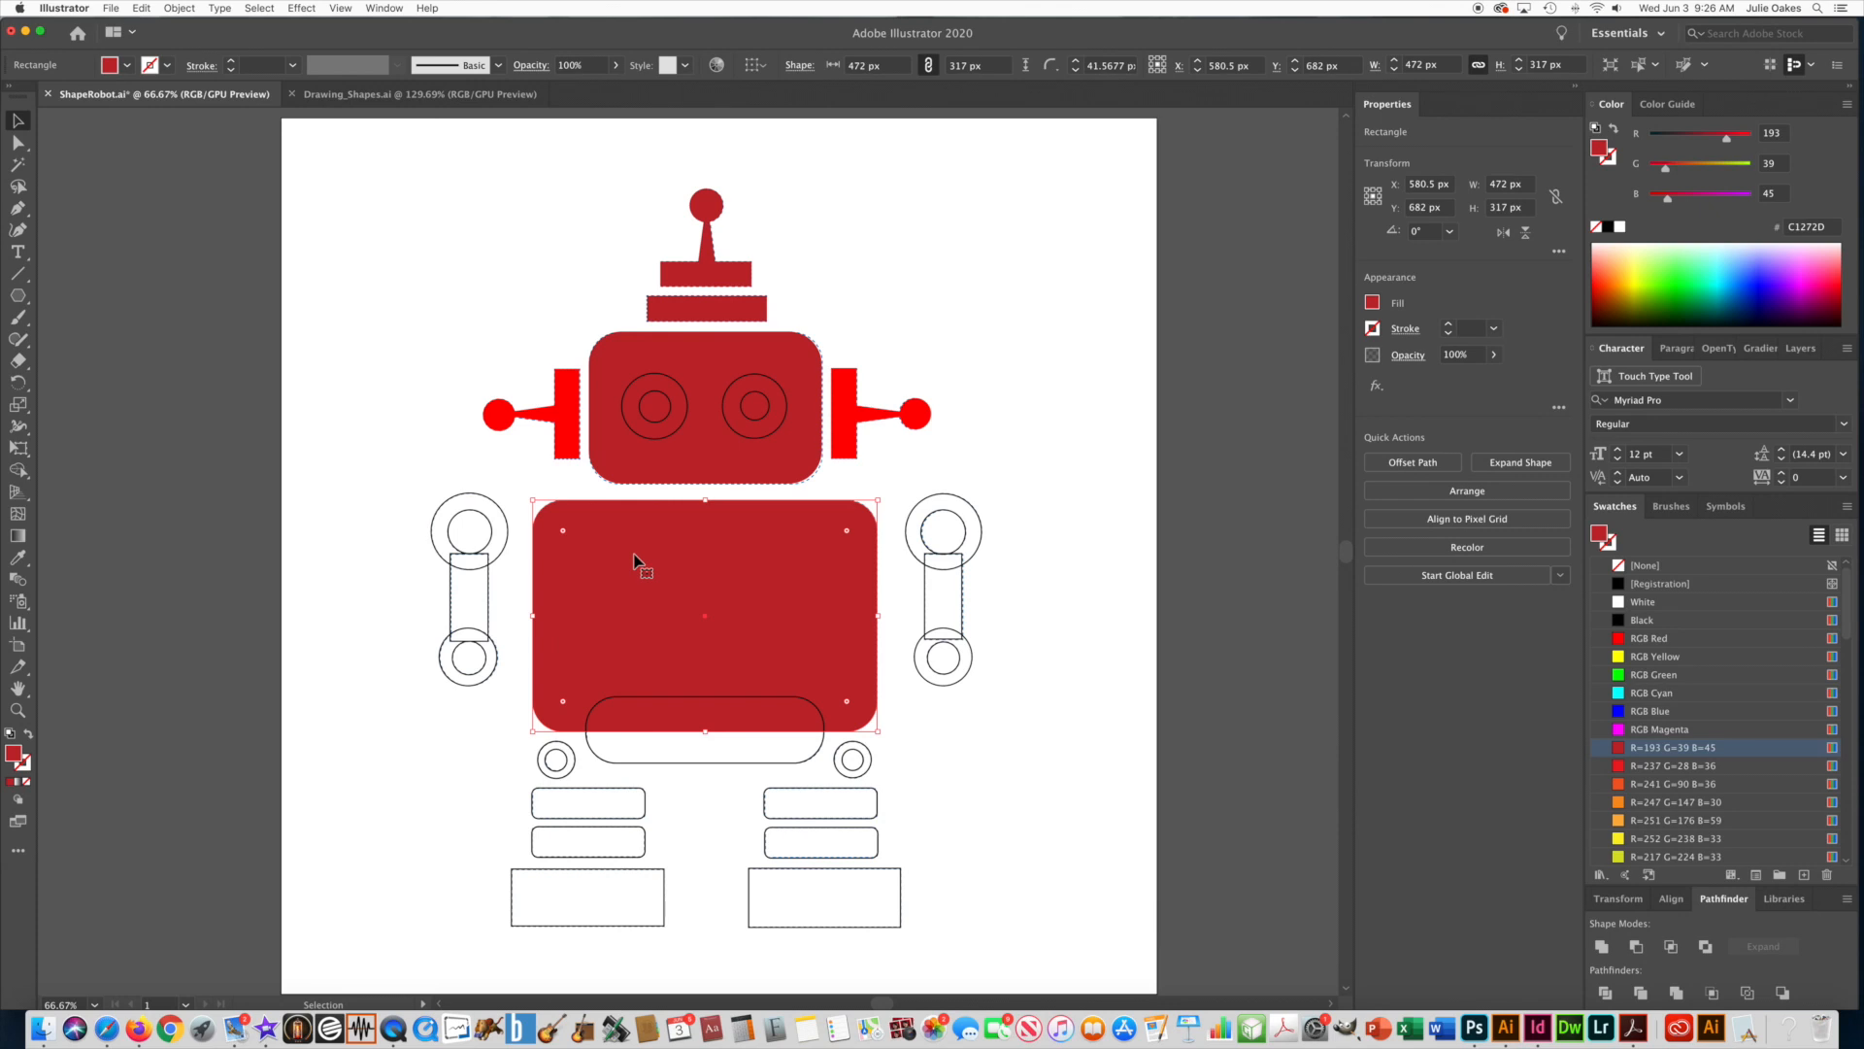
pyautogui.click(178, 8)
pyautogui.moveTo(183, 41)
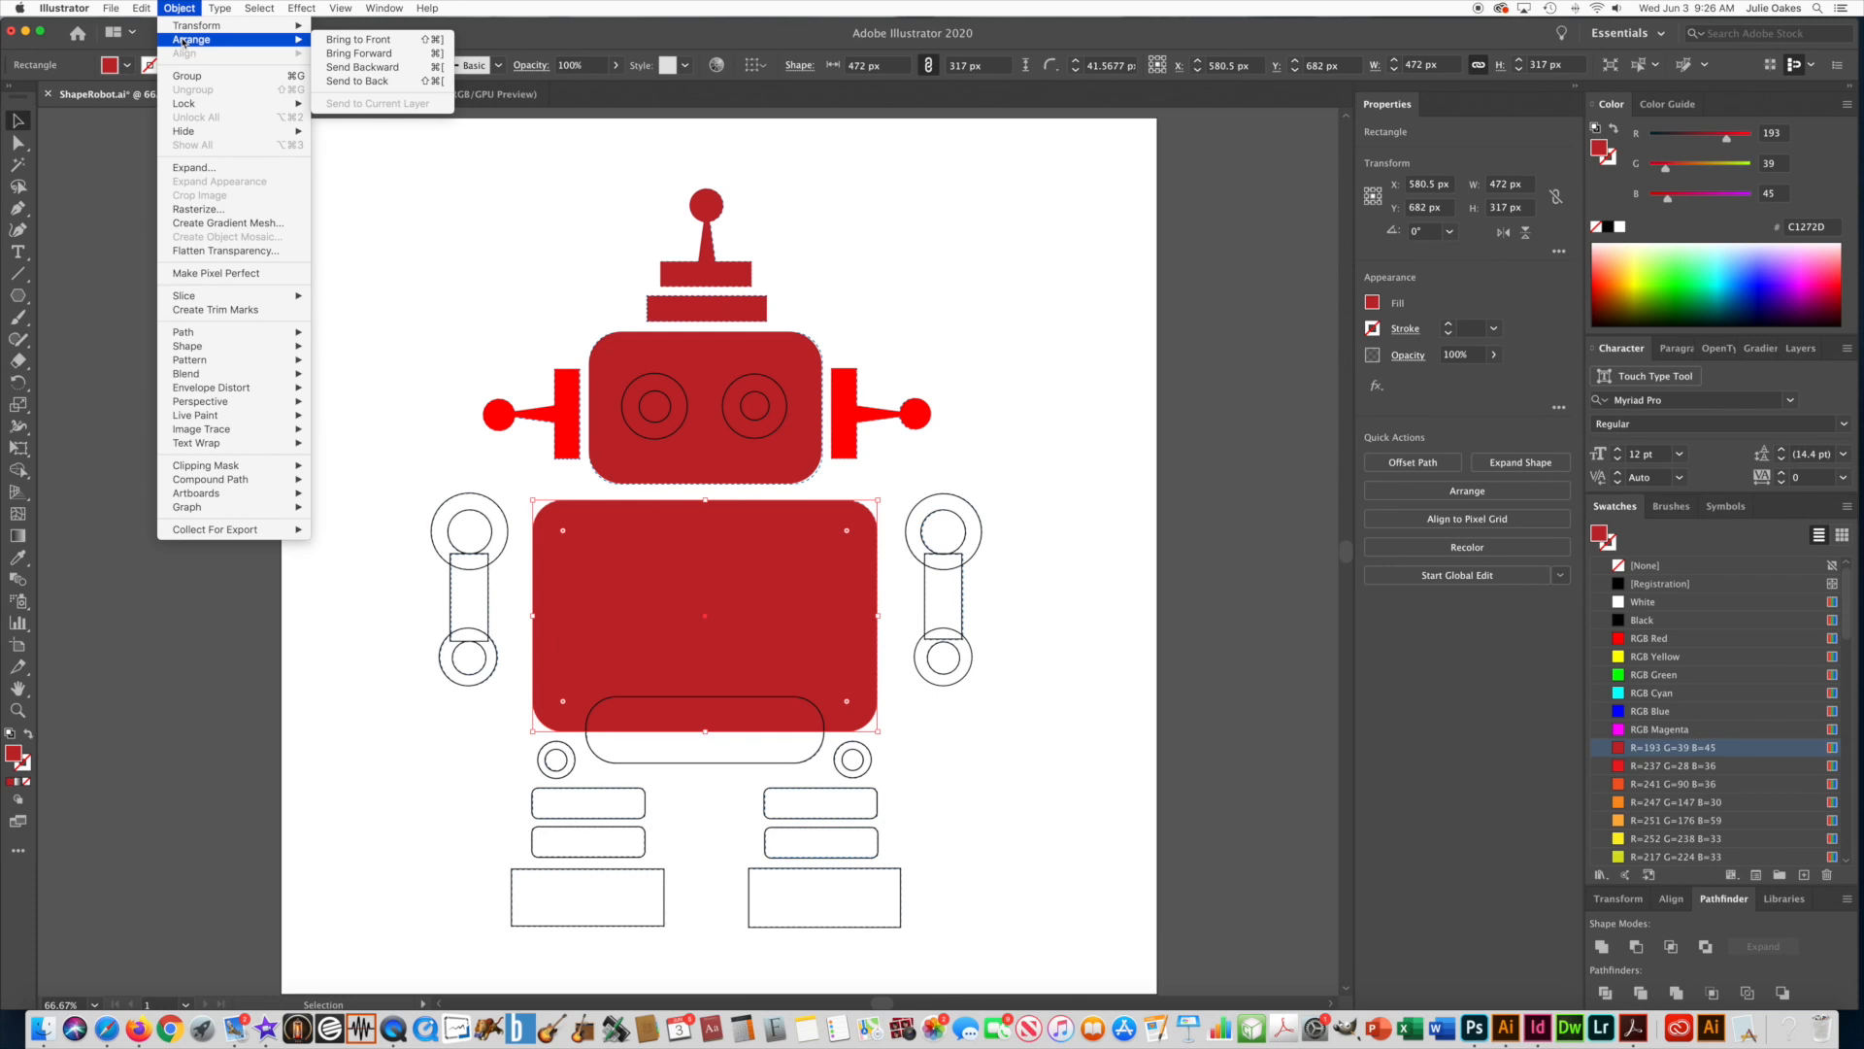
pyautogui.click(361, 83)
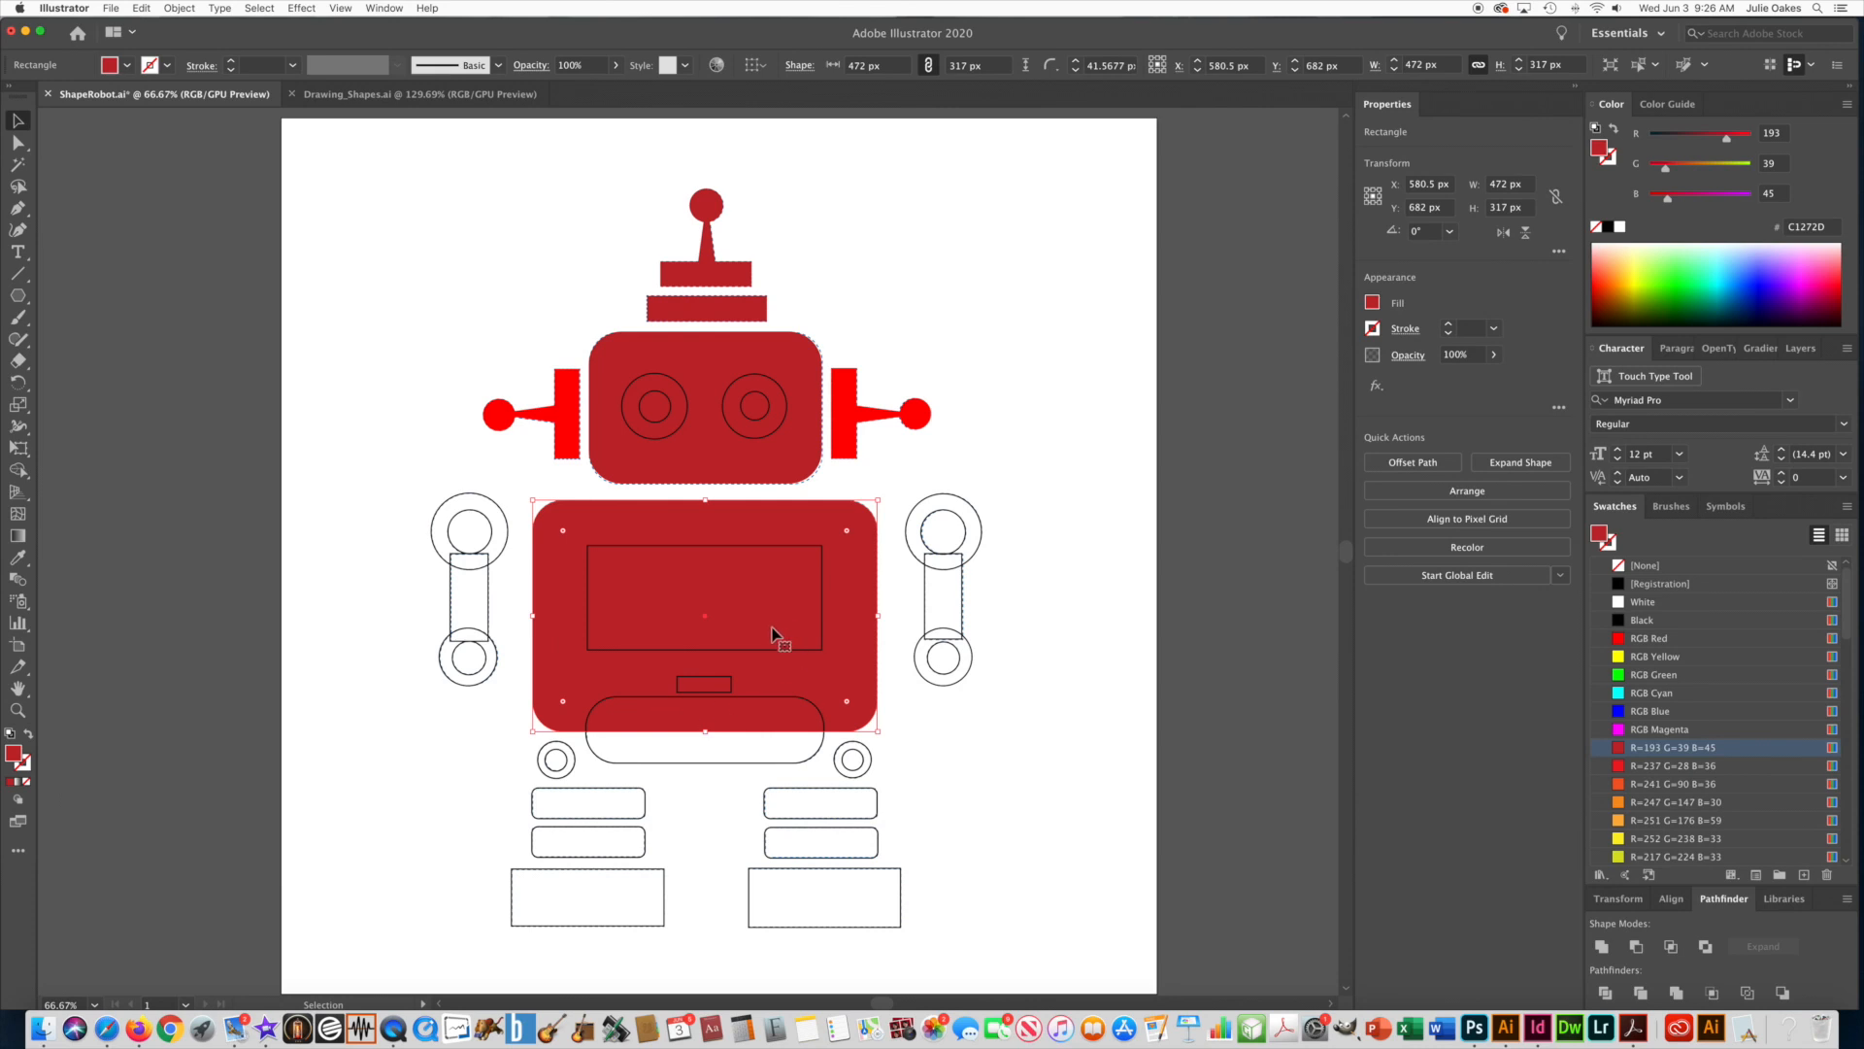
pyautogui.click(923, 486)
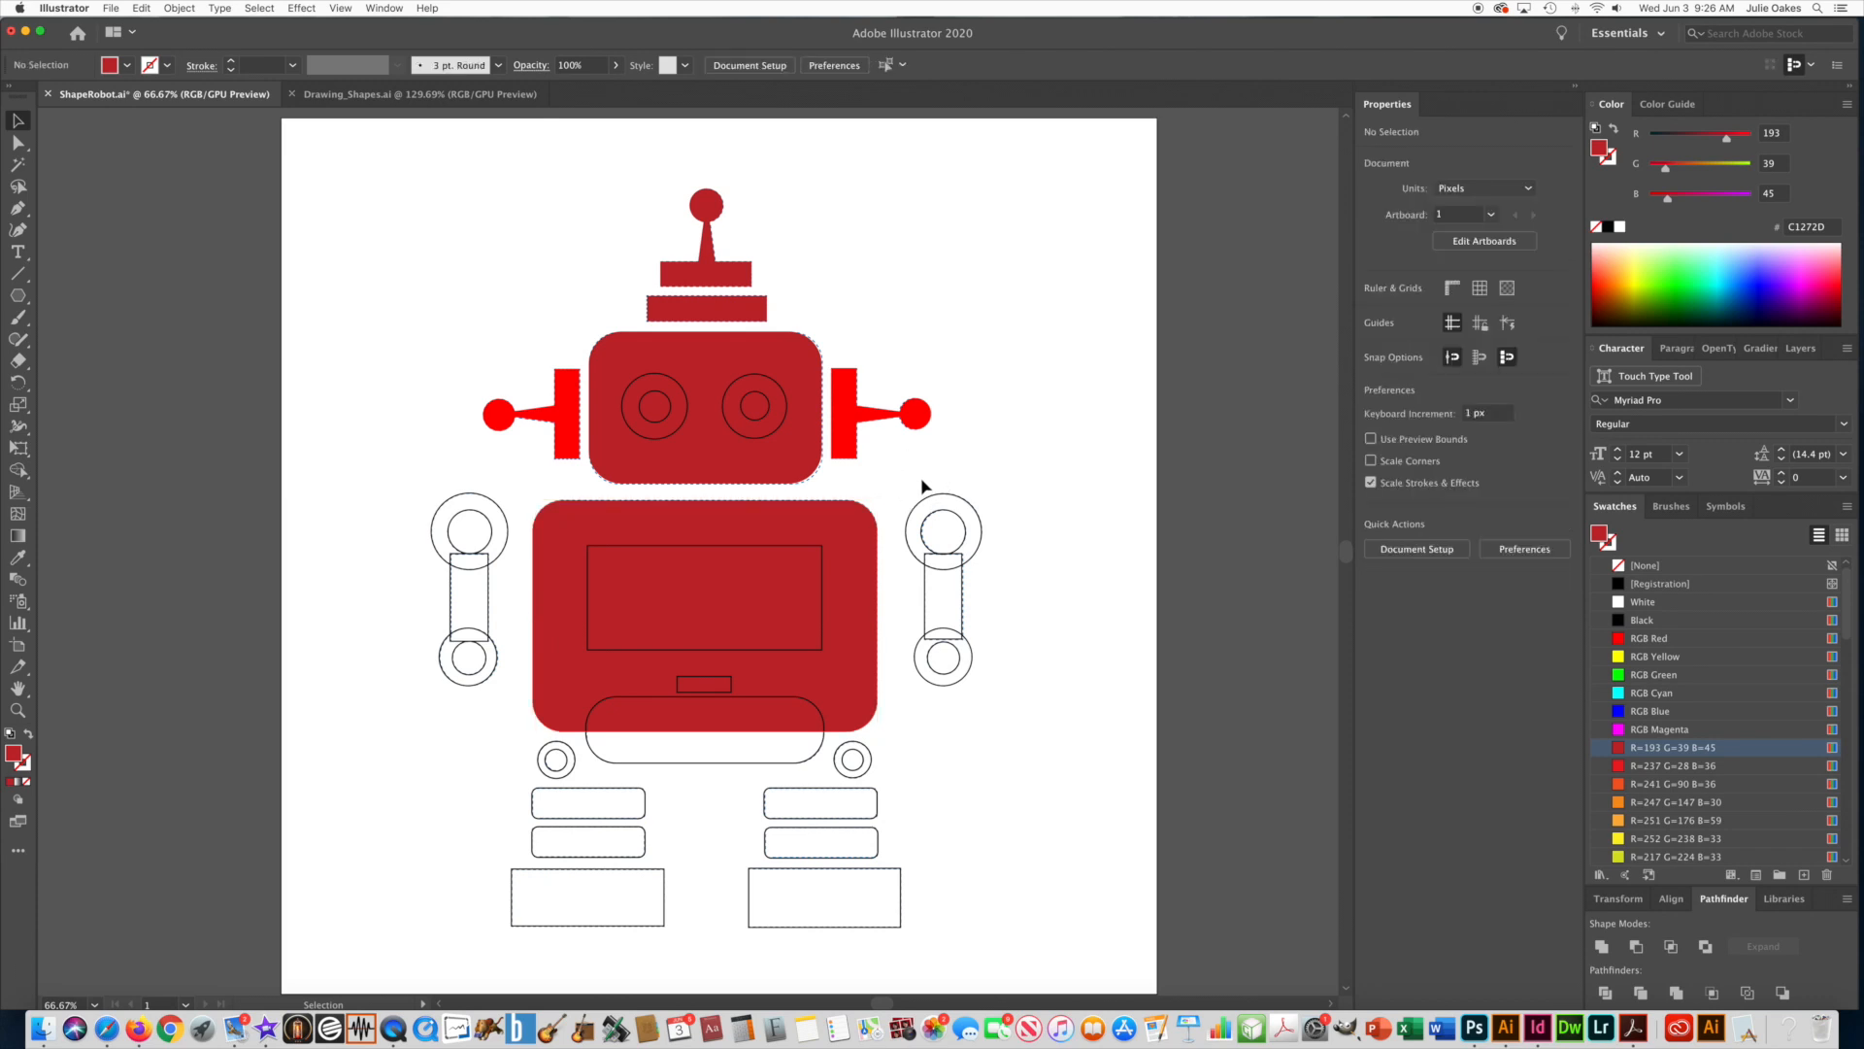
# Remove the stroke from the large rectangle on the robot's chest and fill it with White.
pyautogui.click(614, 546)
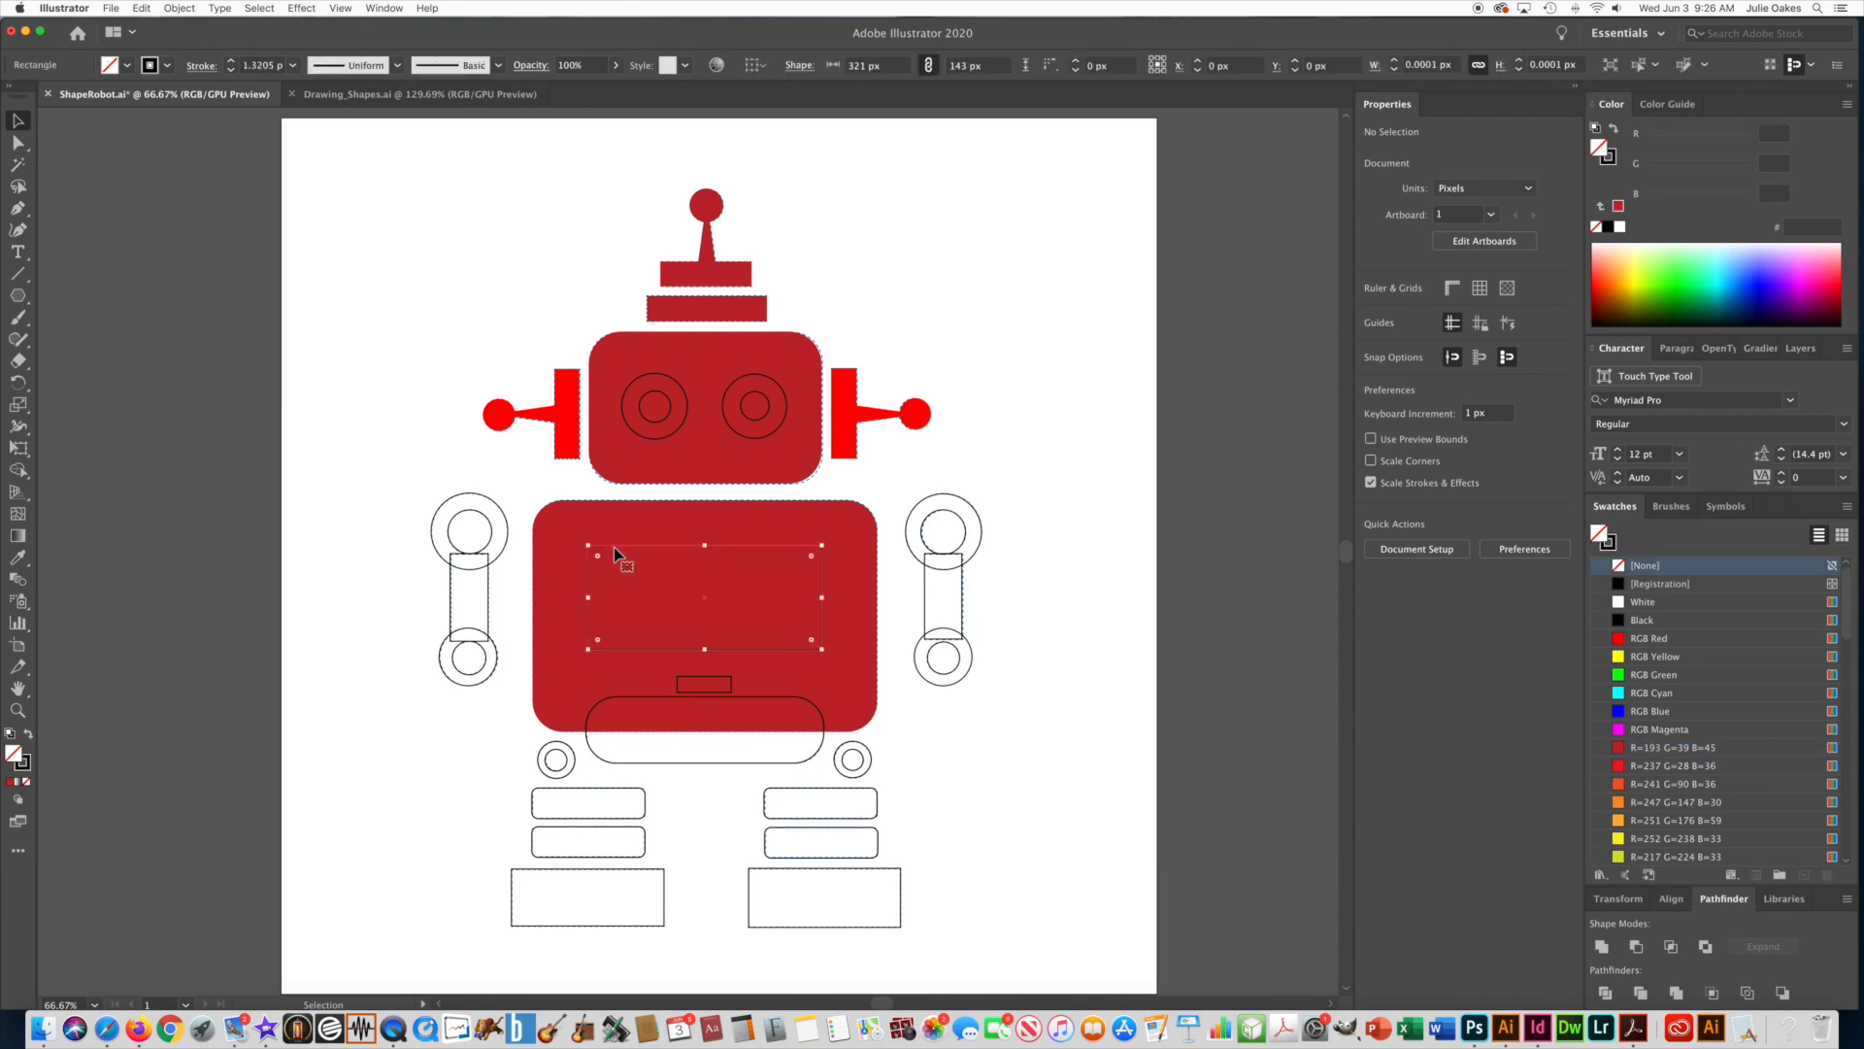
pyautogui.click(1610, 544)
pyautogui.click(1618, 564)
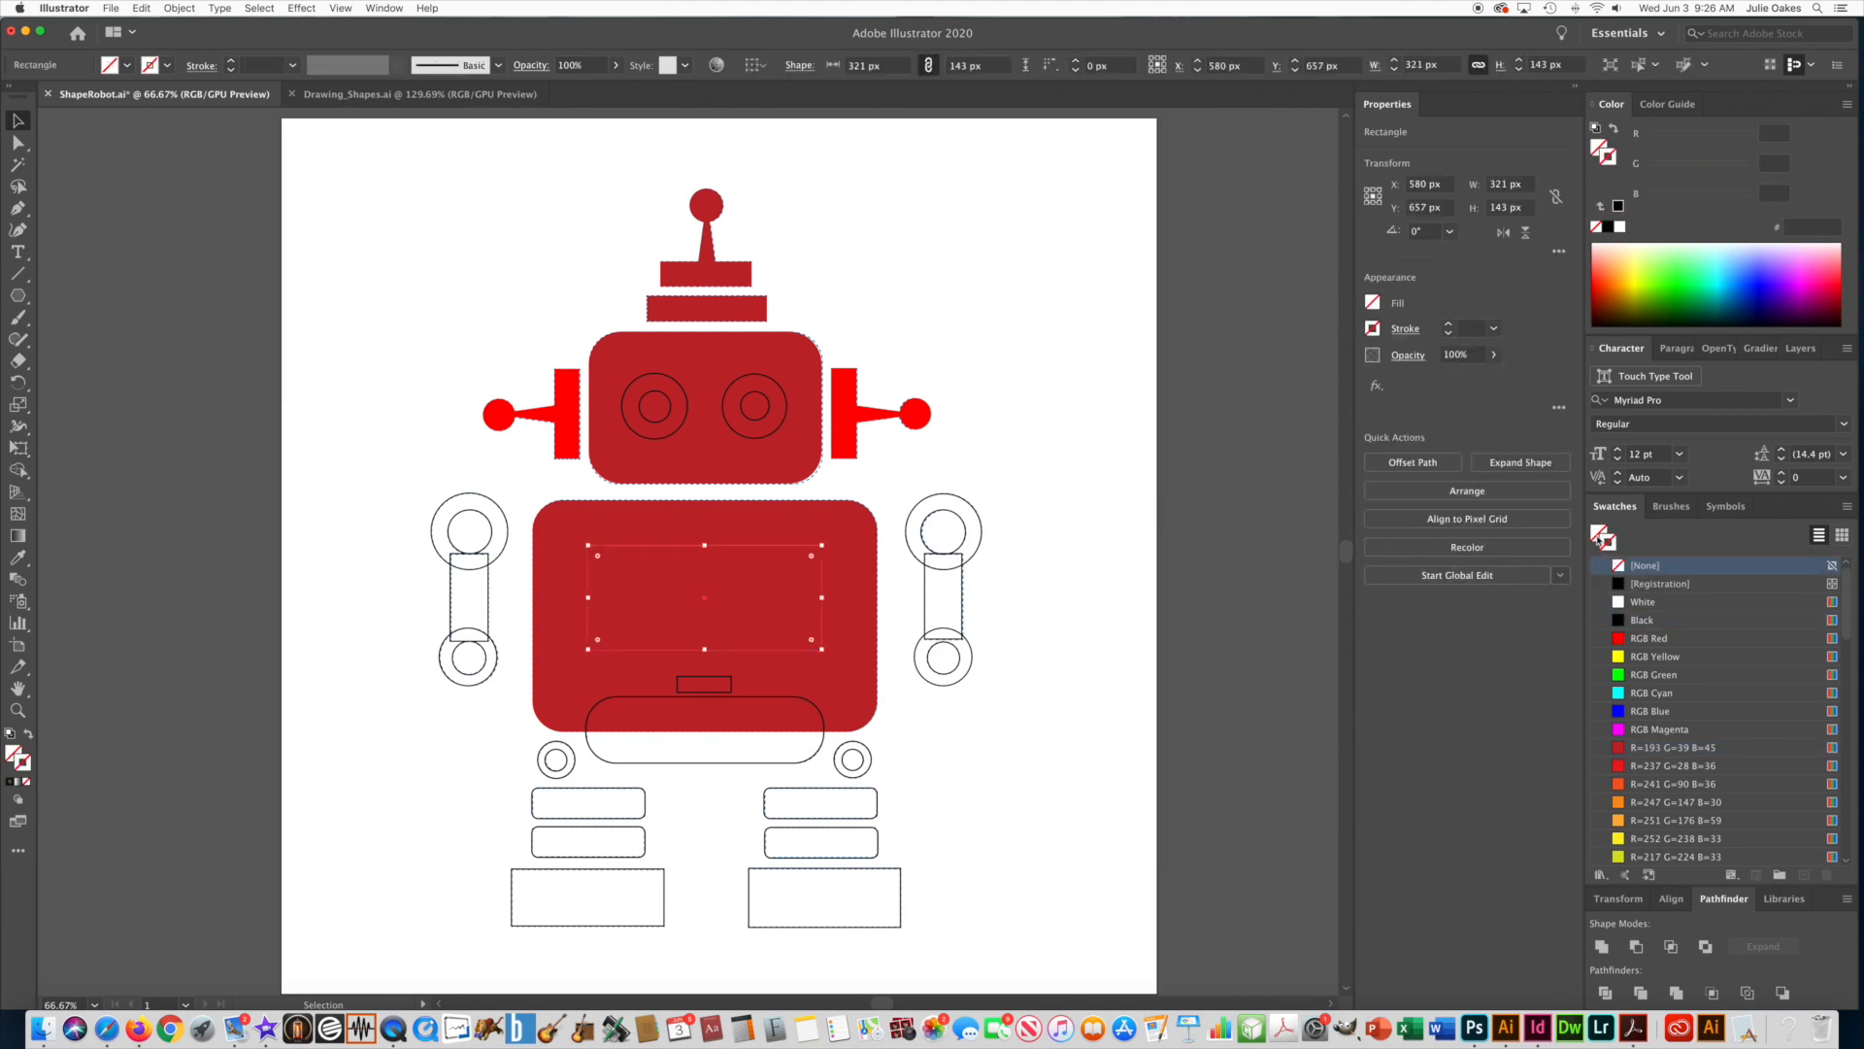
pyautogui.click(1598, 533)
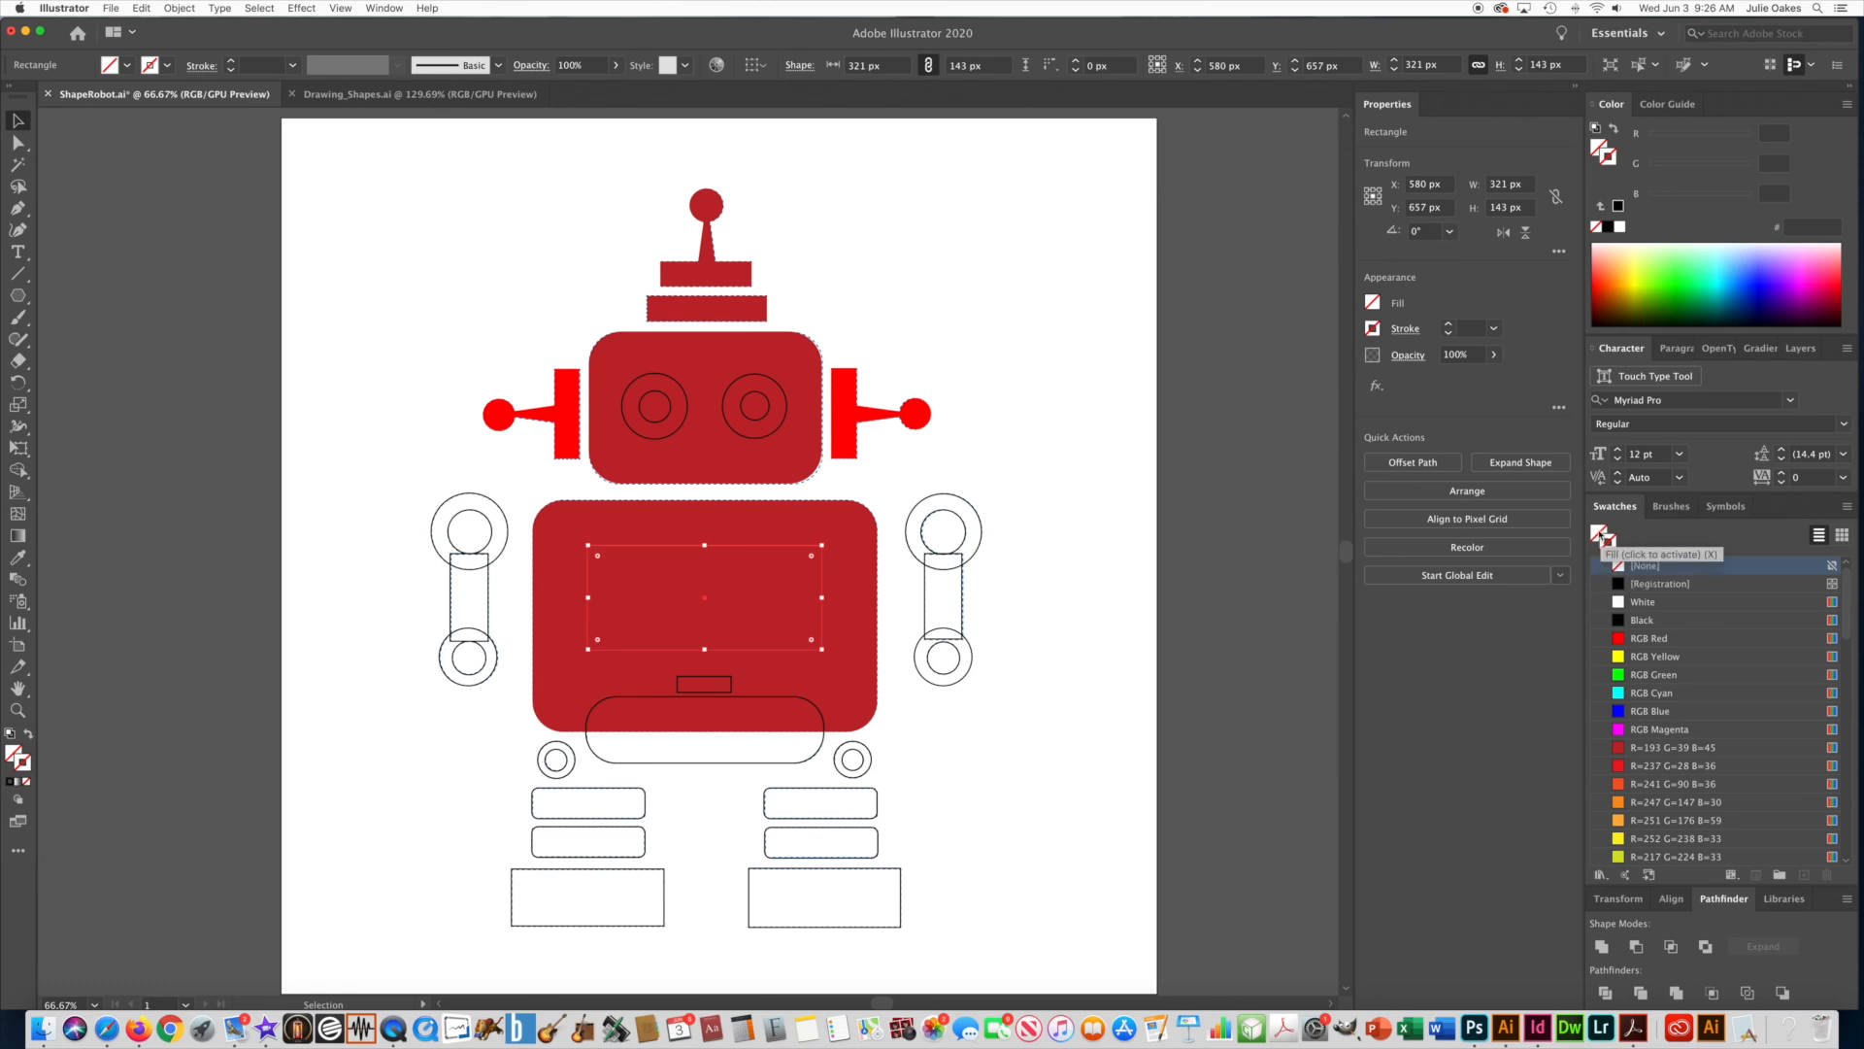
pyautogui.click(1632, 602)
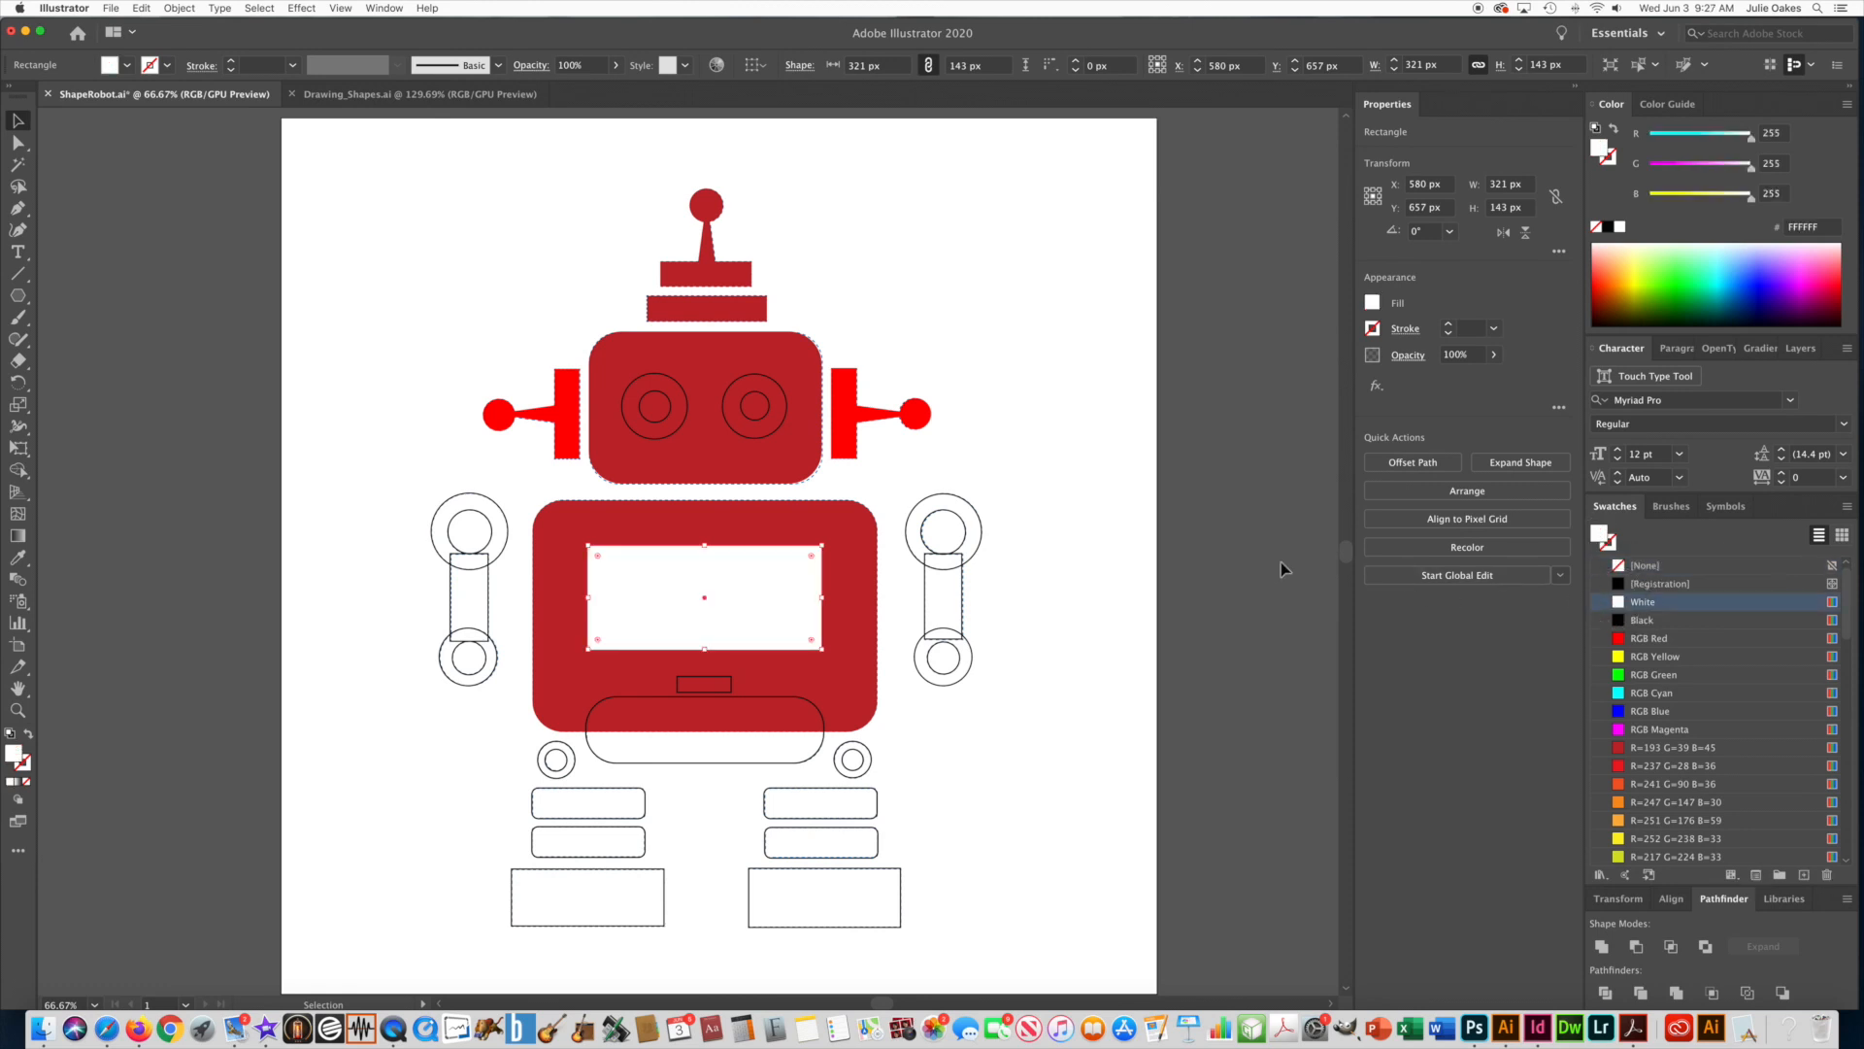
# Copy the bright red, strokeless appearance of a side antenna onto the small rectangle below the chest panel using the Eyedropper.
pyautogui.click(691, 678)
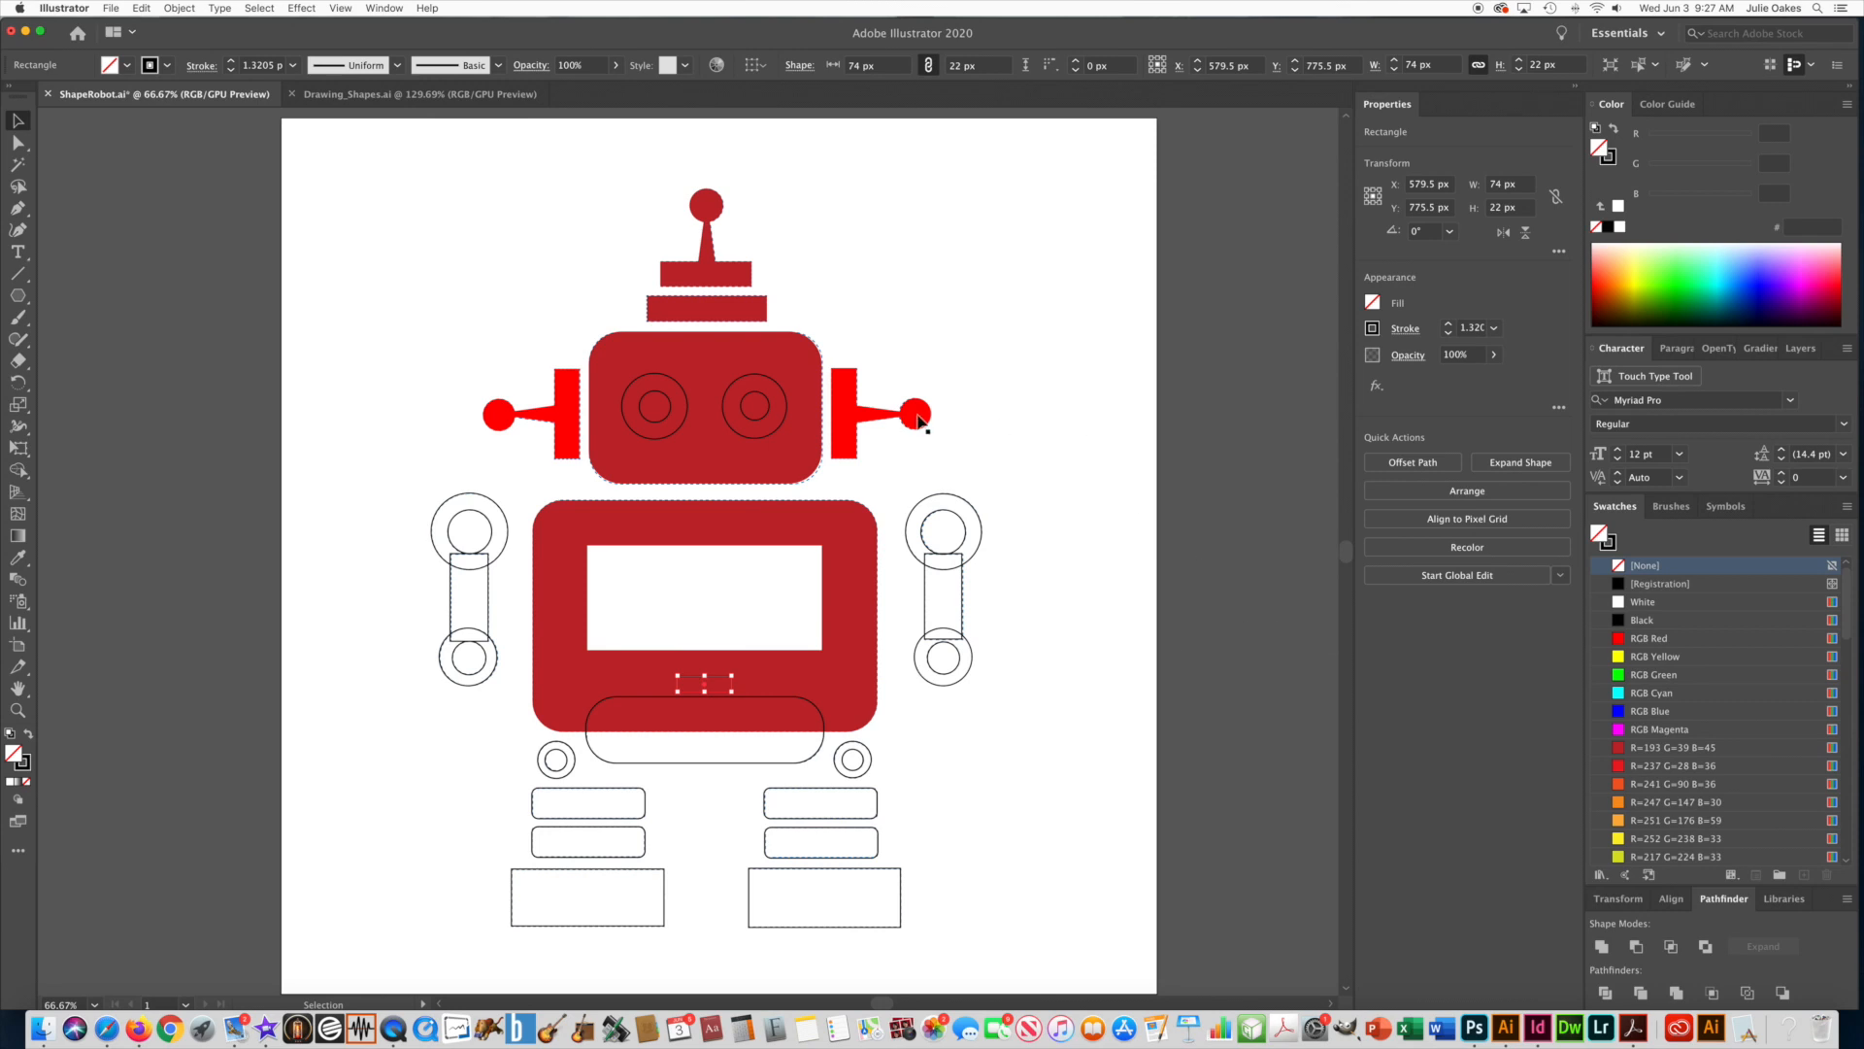
pyautogui.click(17, 558)
pyautogui.click(500, 414)
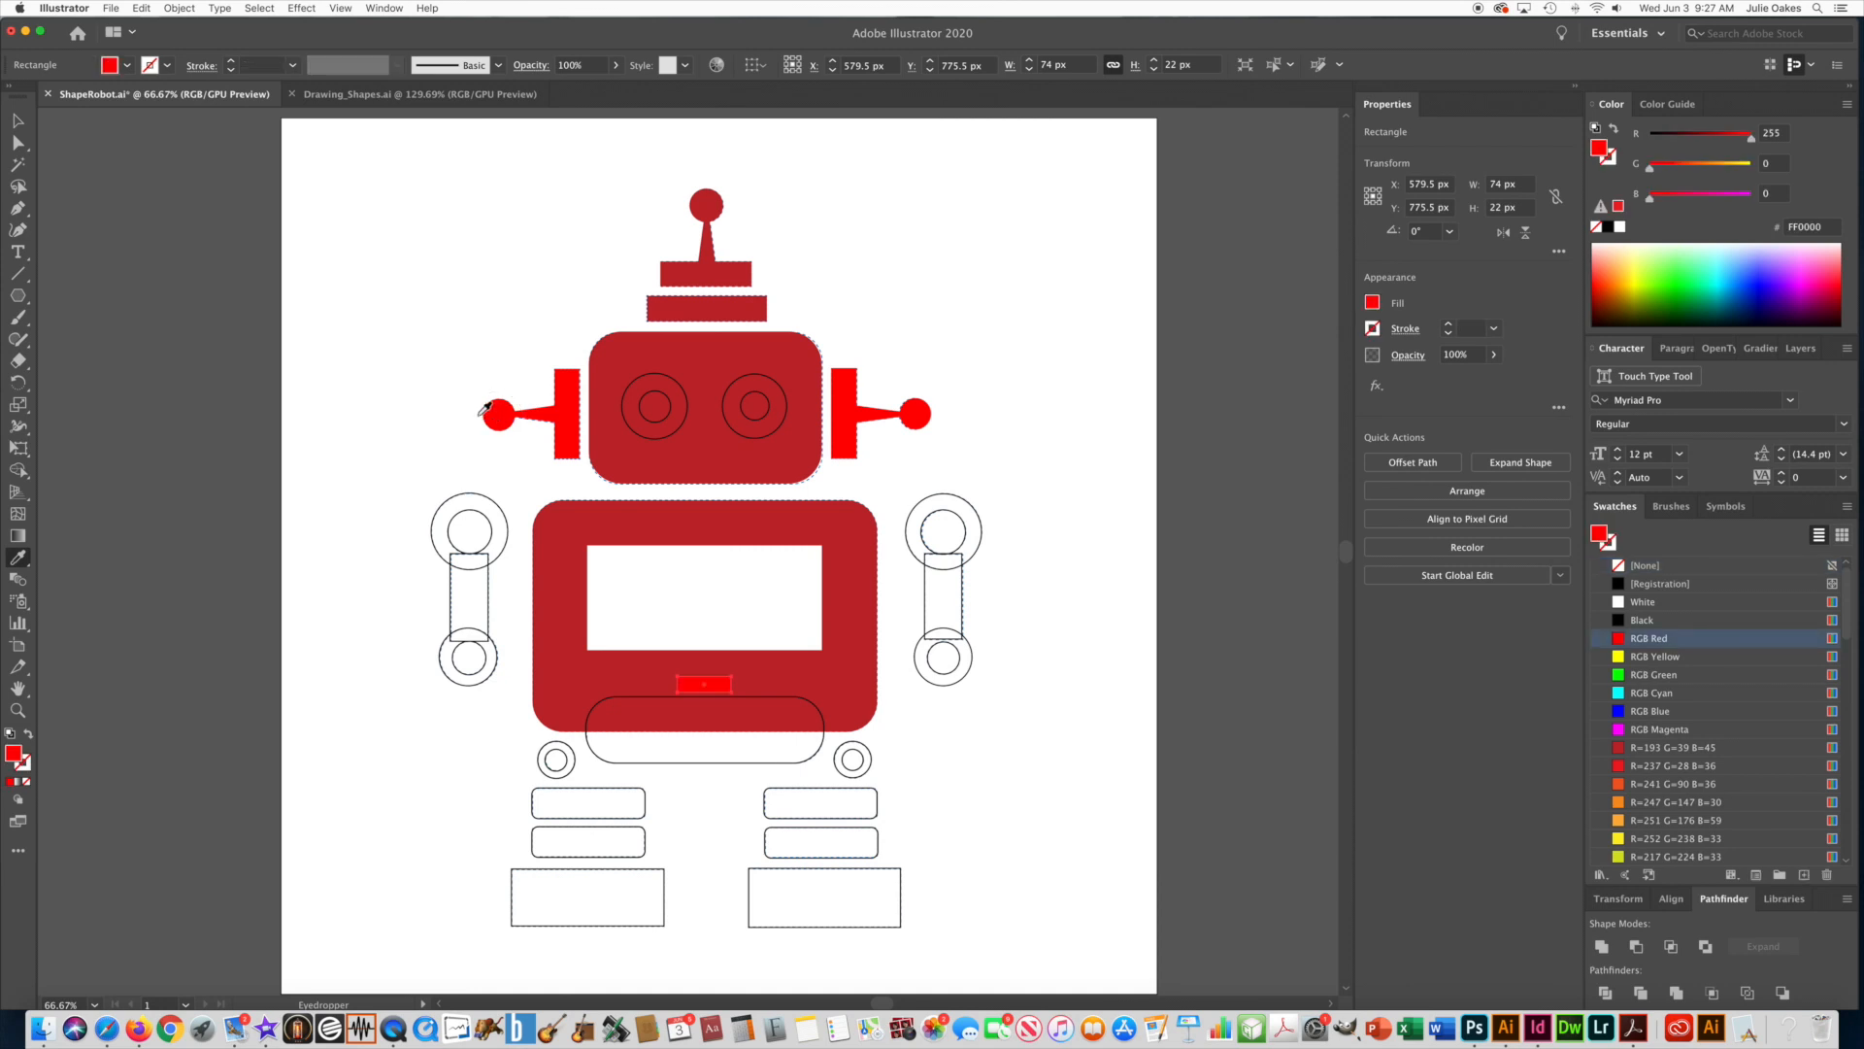
pyautogui.click(18, 119)
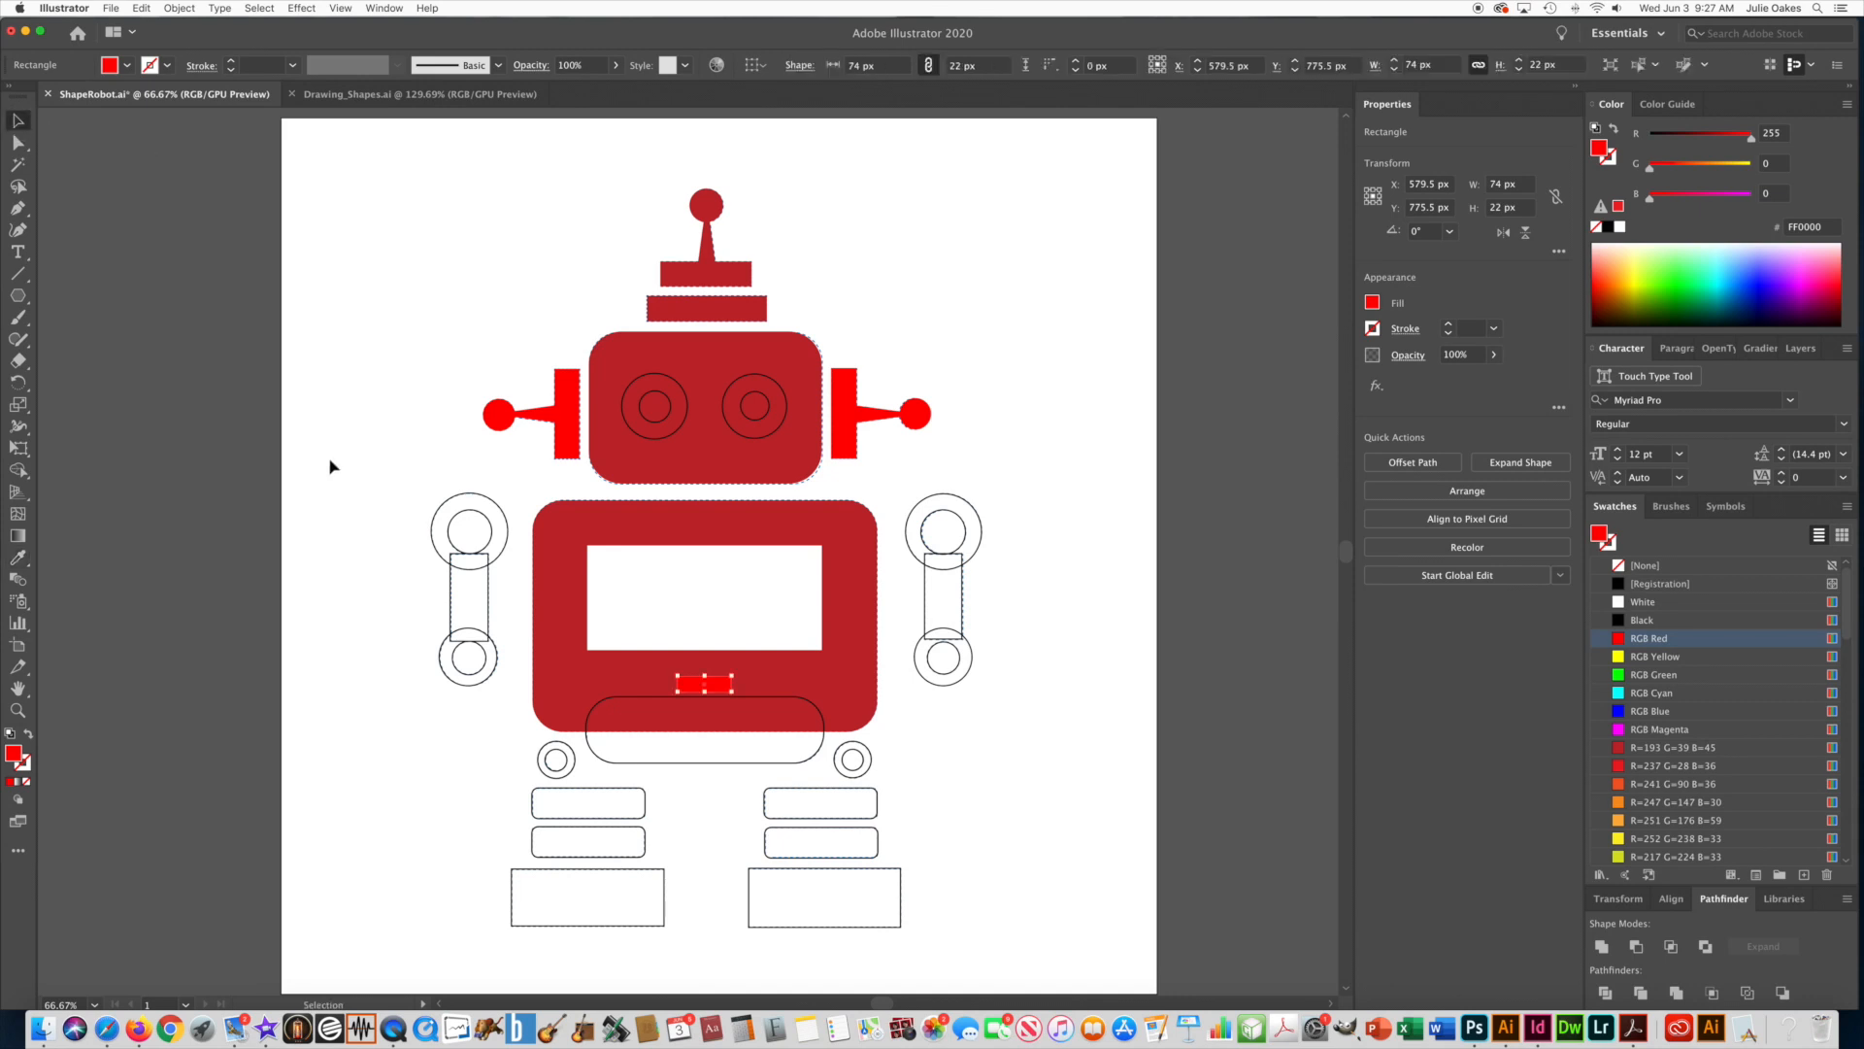
# Apply the torso's dark red fill and no stroke to the rounded hip shape by sampling the torso with the Eyedropper.
pyautogui.click(723, 764)
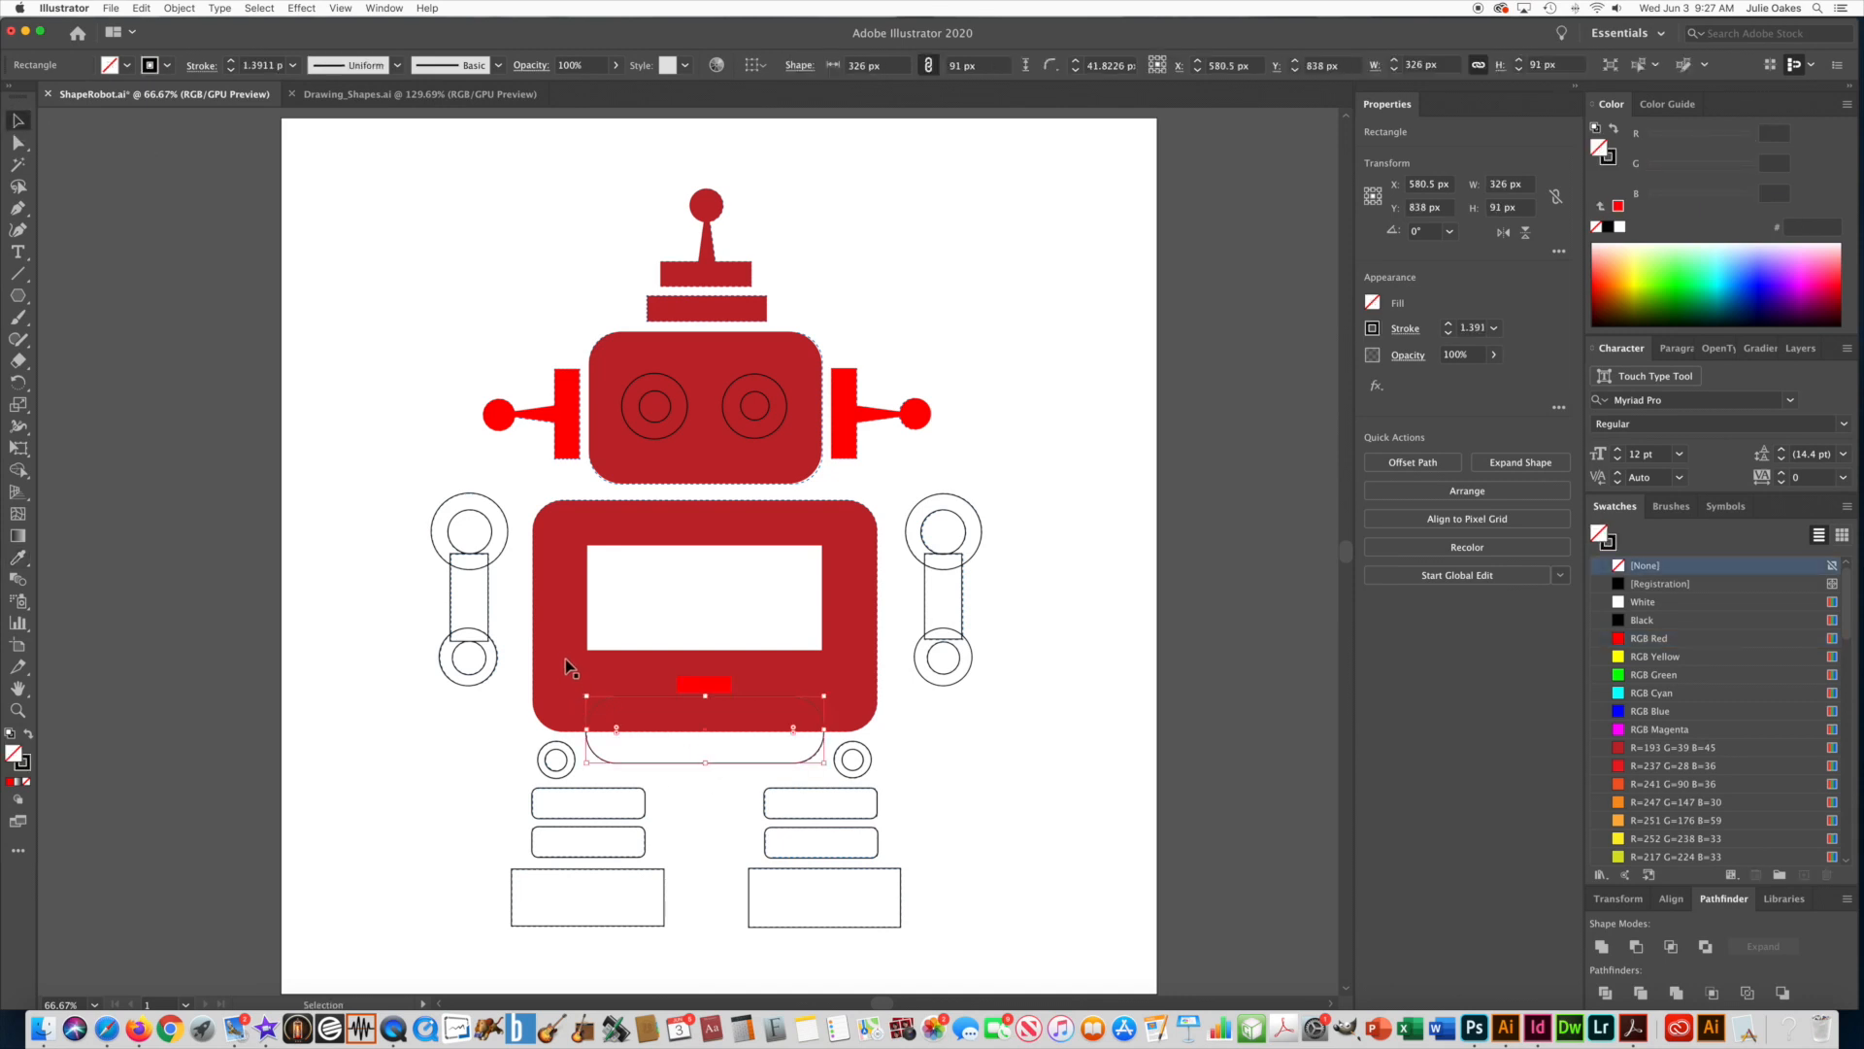
pyautogui.click(17, 558)
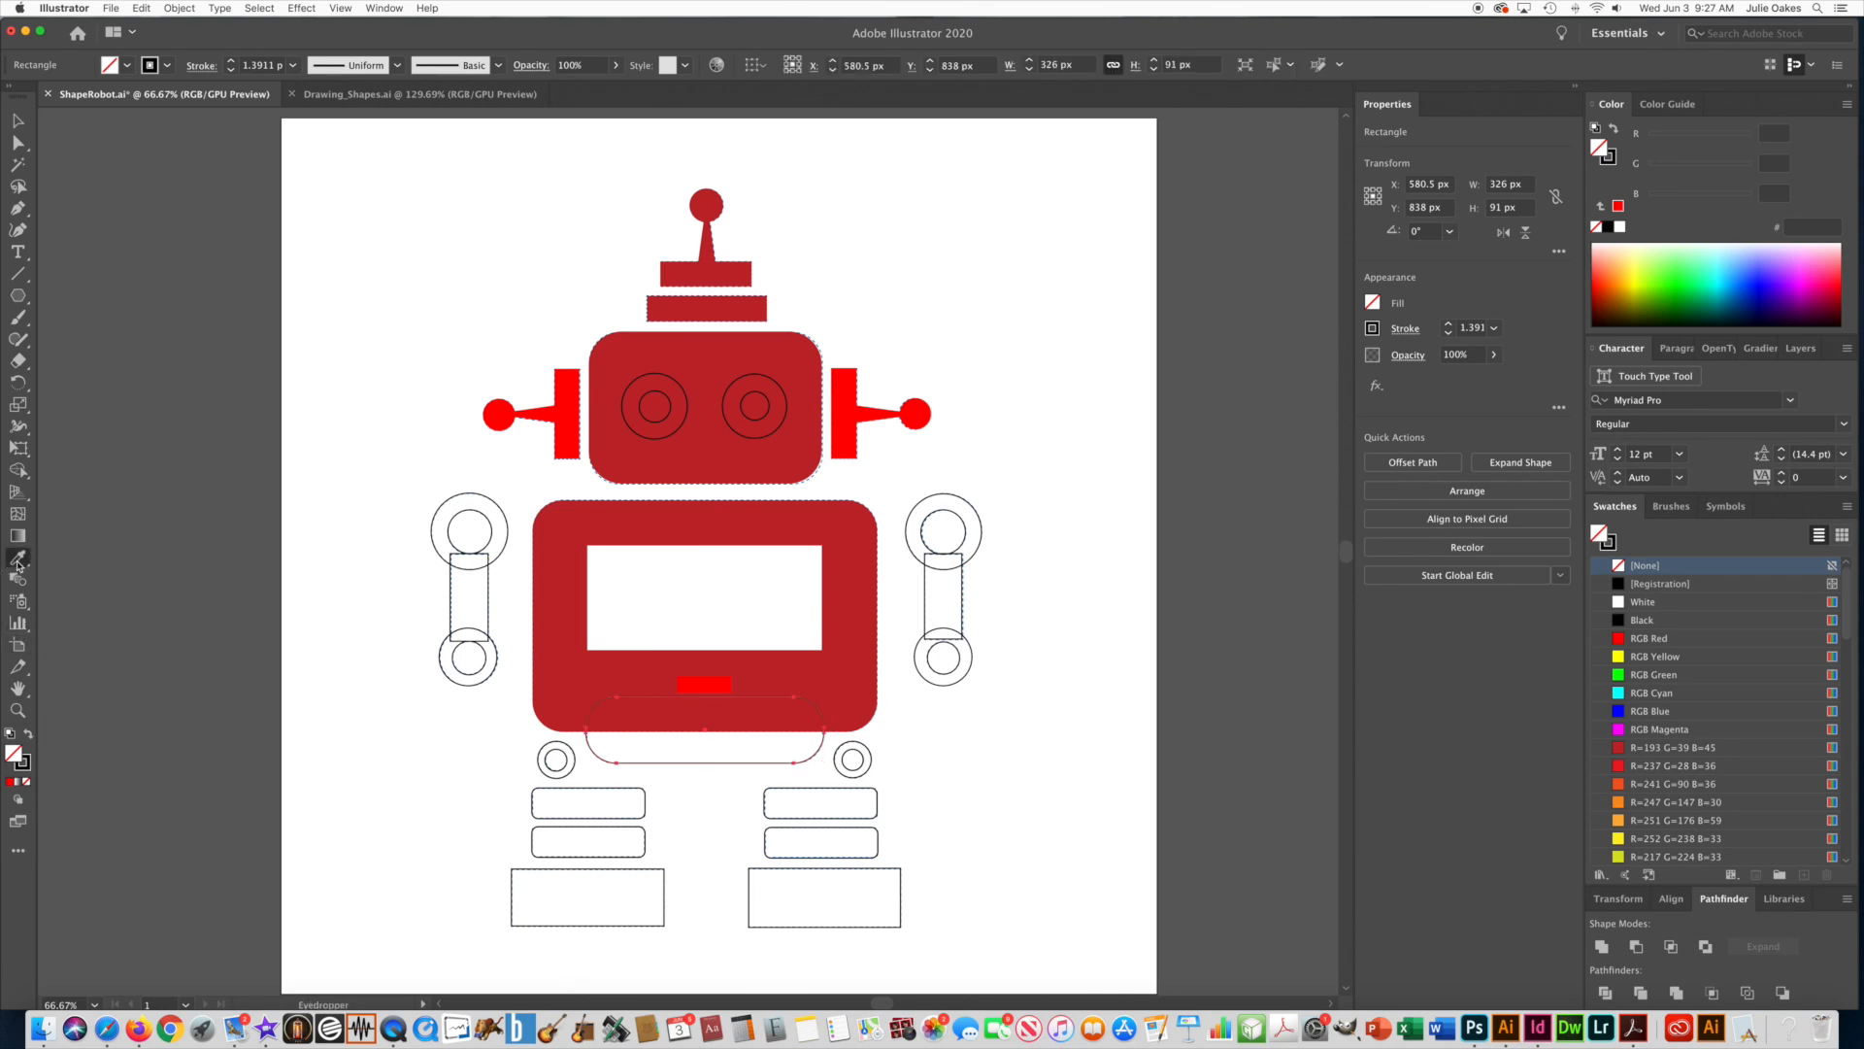
pyautogui.click(570, 622)
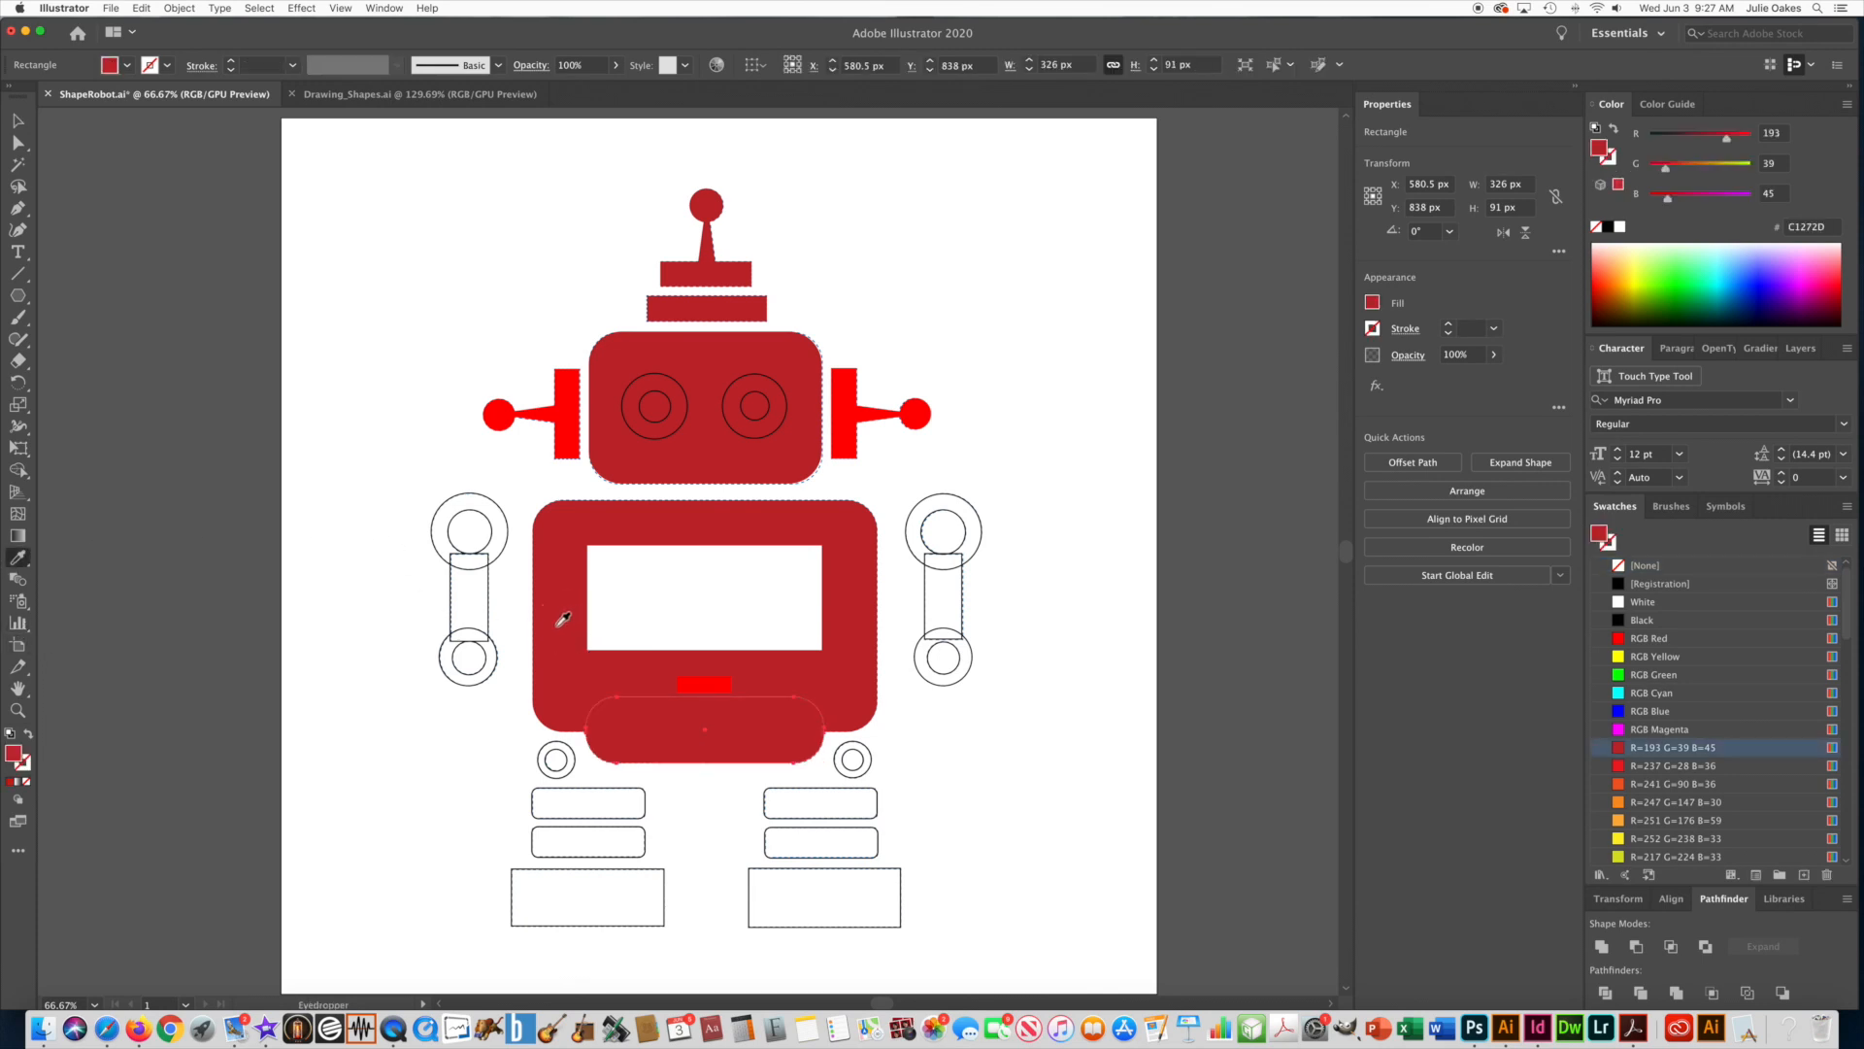
pyautogui.press('v')
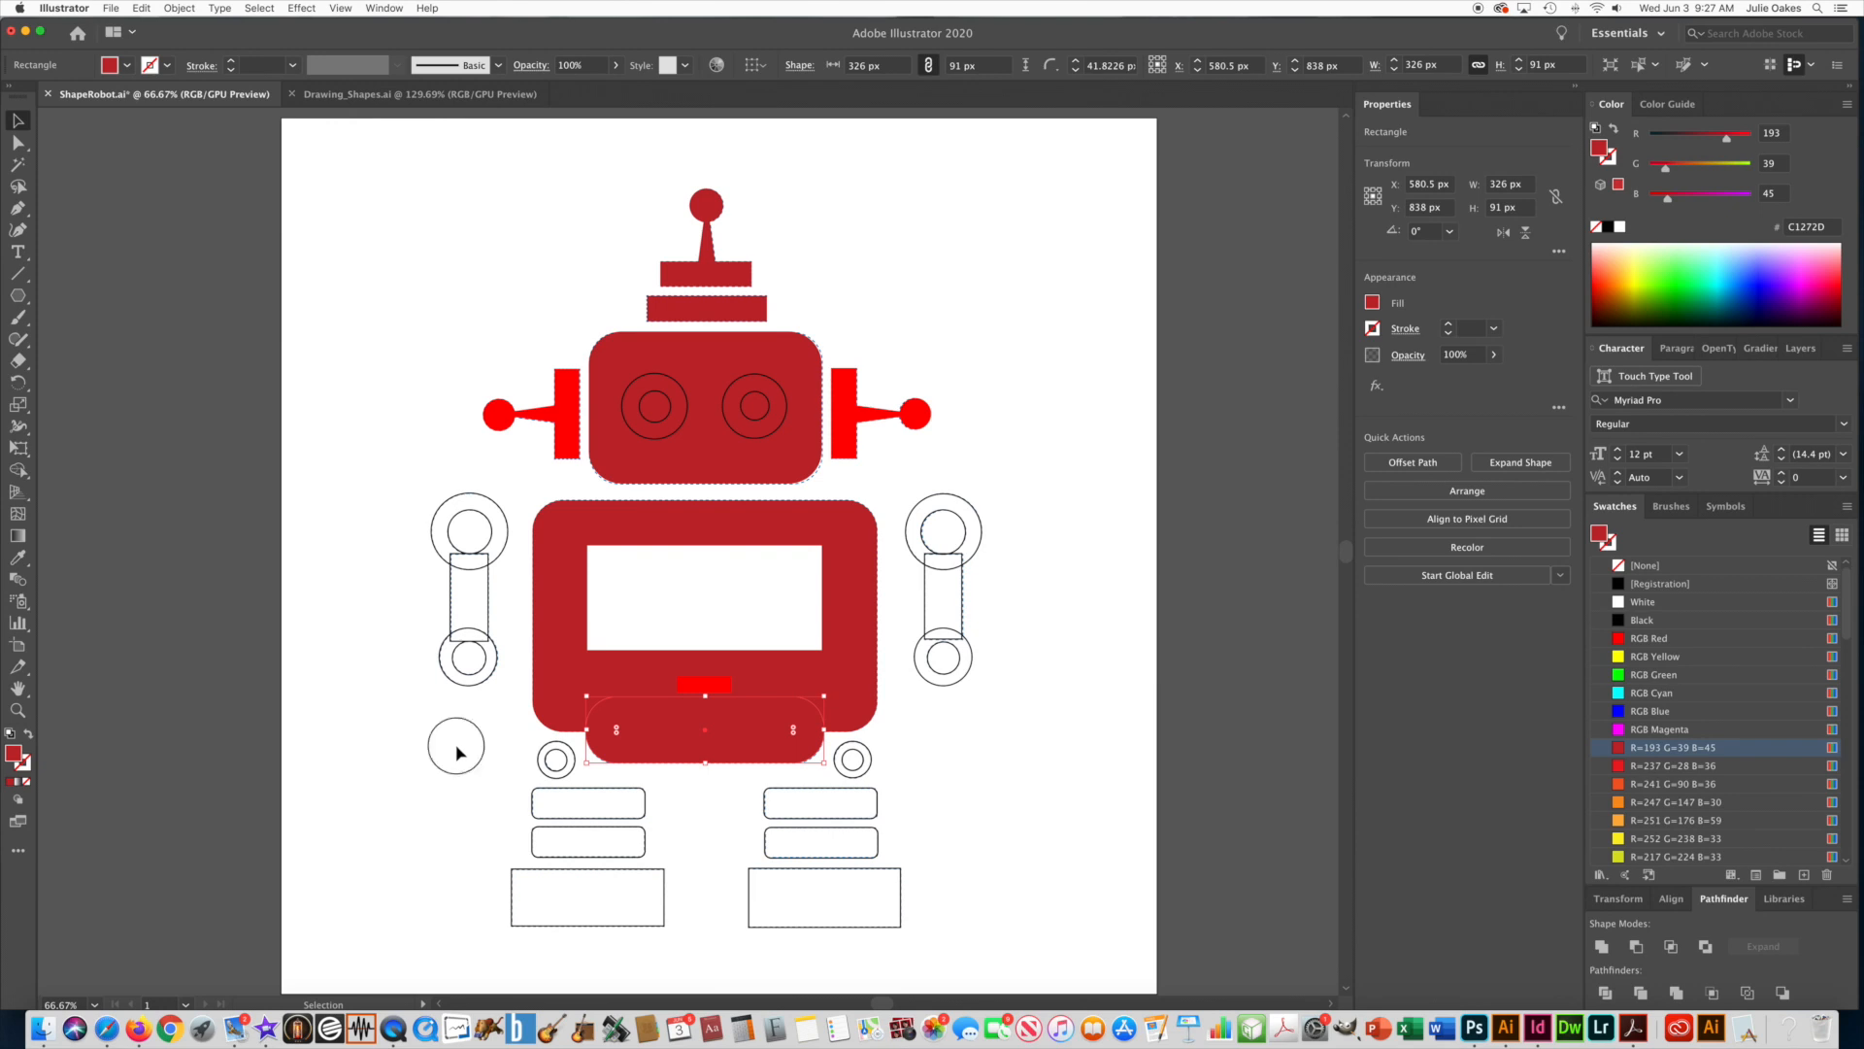
# Select the four rounded leg bars together and give them the side antenna's bright red appearance with the Eyedropper.
pyautogui.click(485, 818)
pyautogui.moveTo(492, 810); pyautogui.dragTo(928, 856)
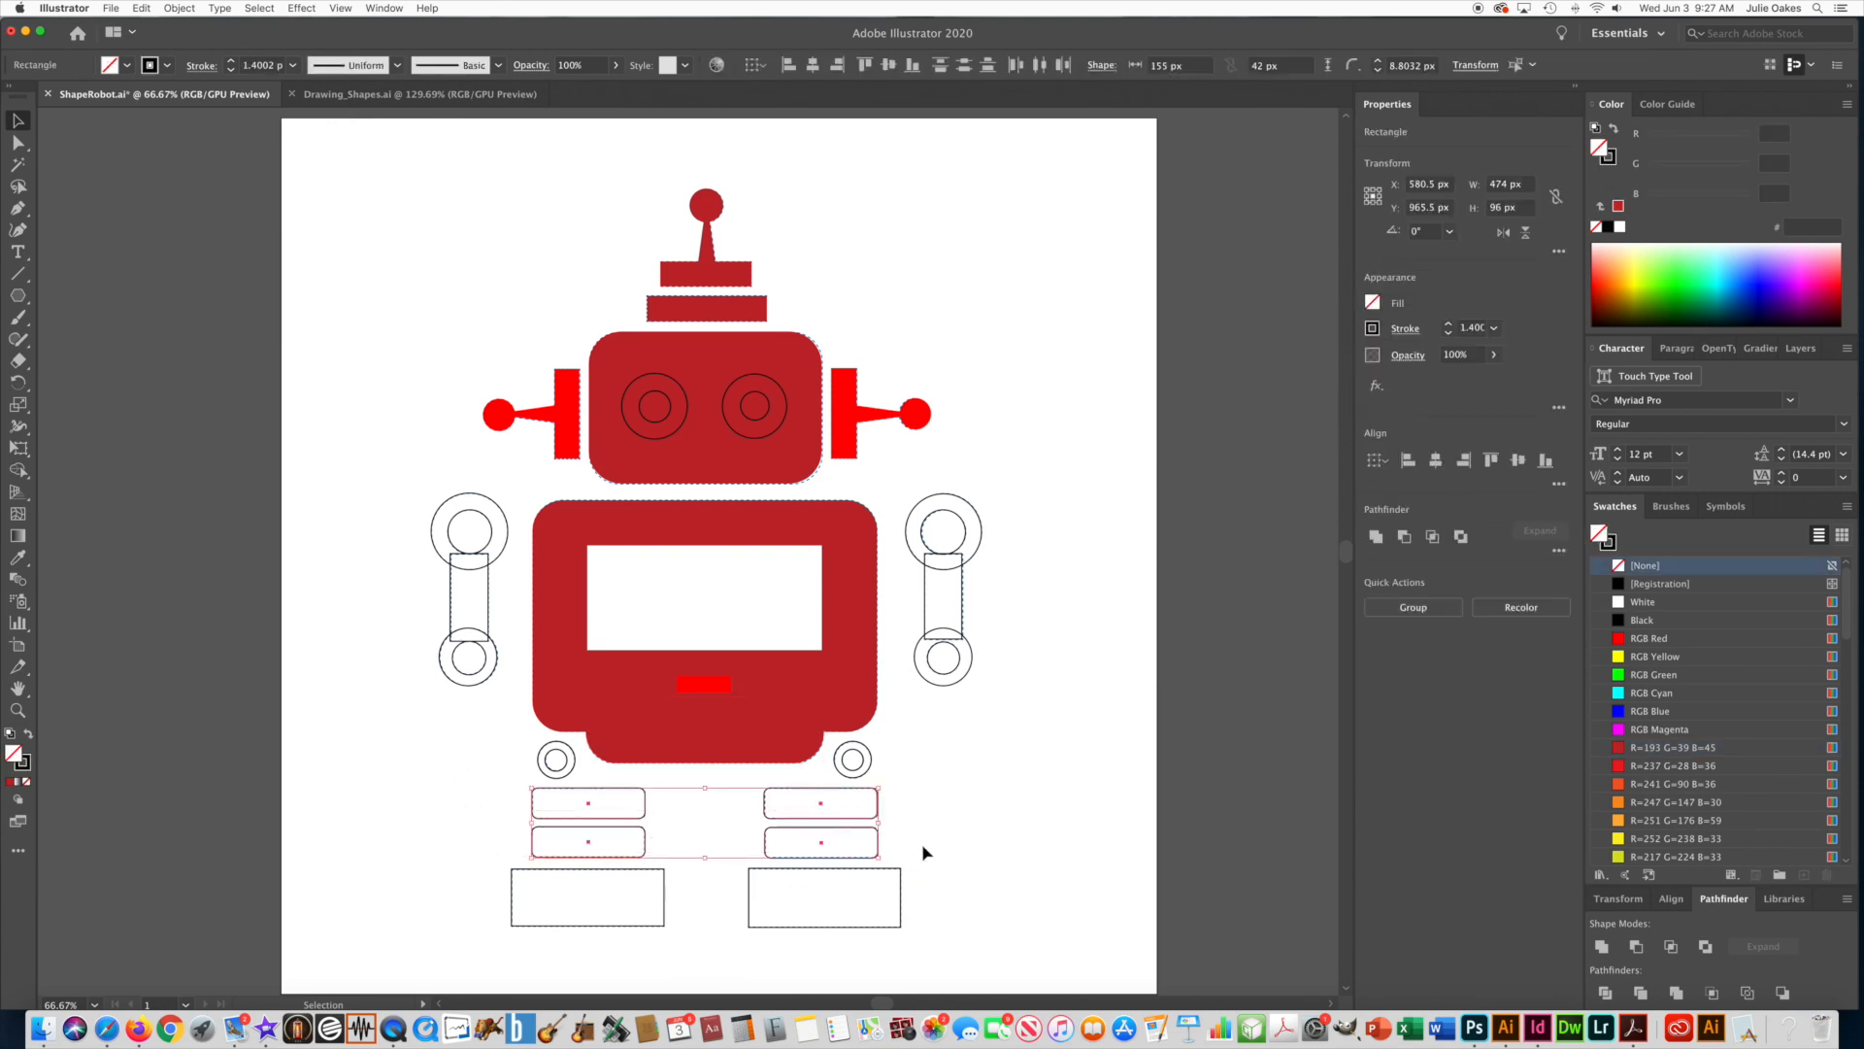
pyautogui.click(18, 557)
pyautogui.click(493, 406)
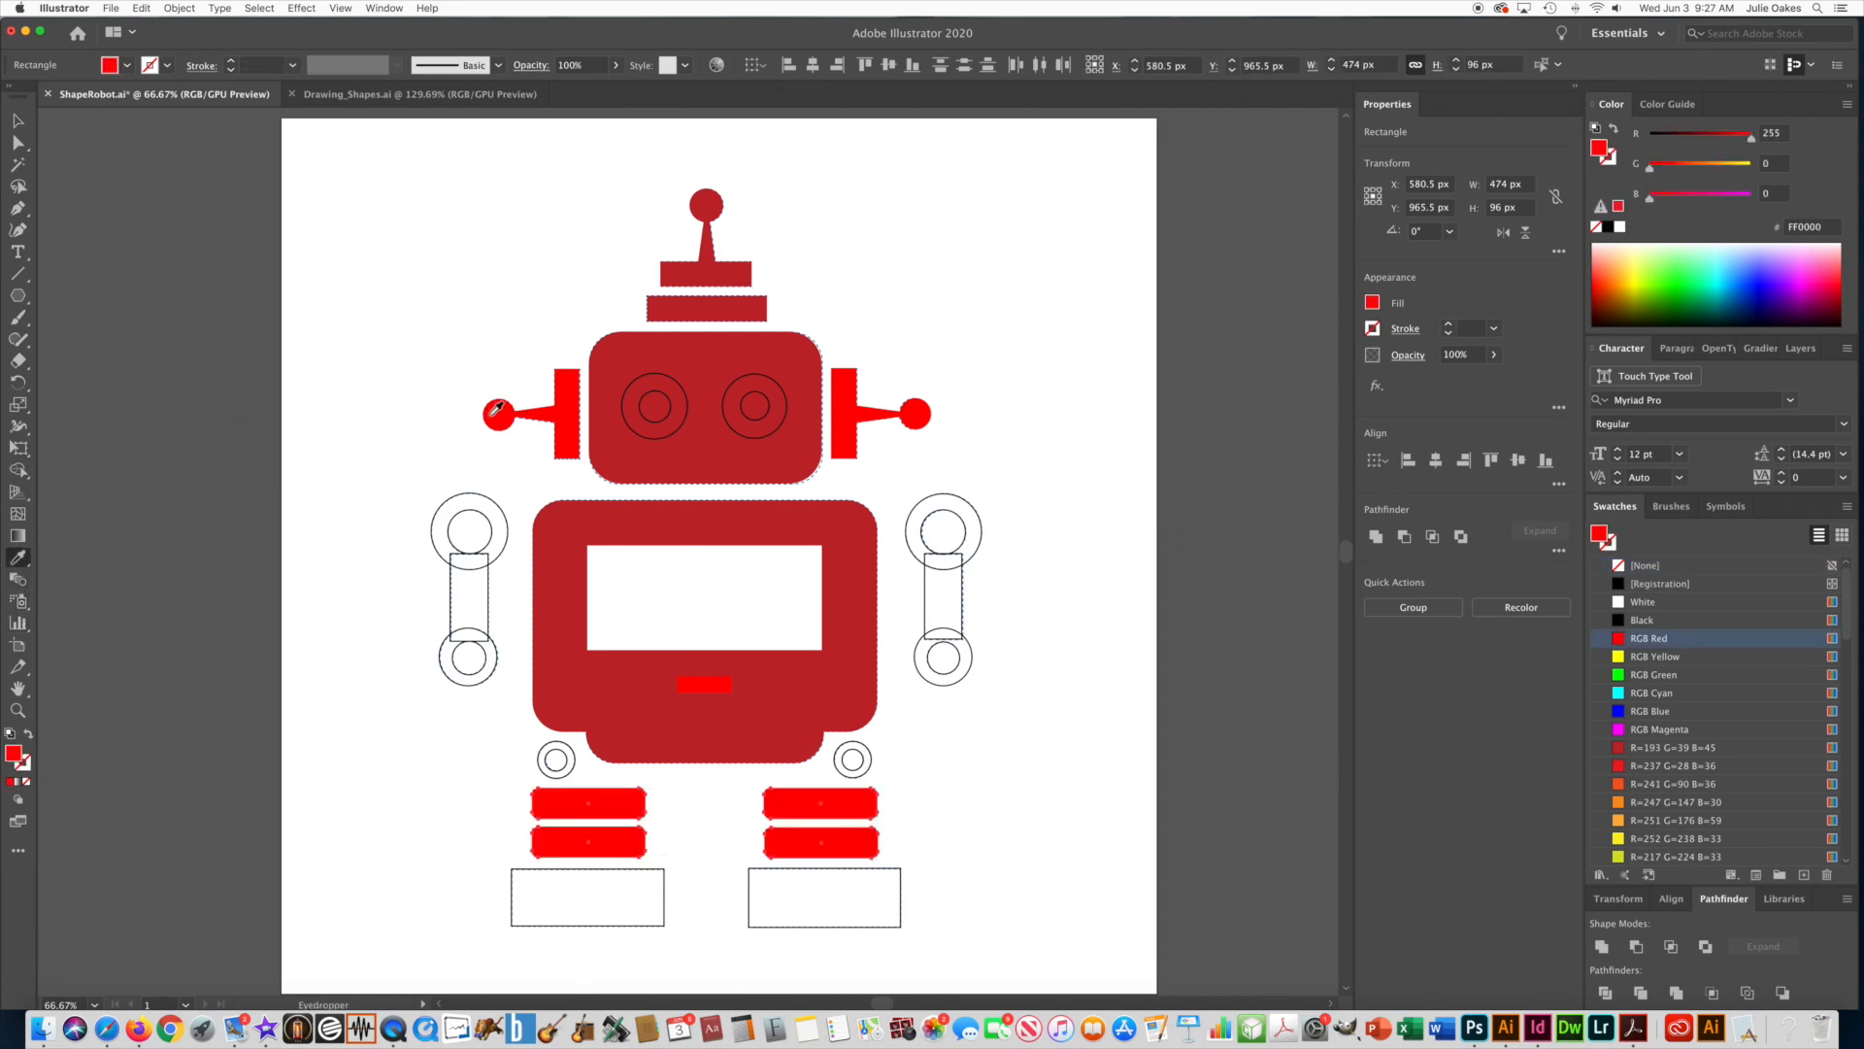
pyautogui.click(18, 120)
# Select both feet rectangles, match them to the torso's dark red appearance with the Eyedropper, and deselect them.
pyautogui.moveTo(468, 890); pyautogui.dragTo(874, 925)
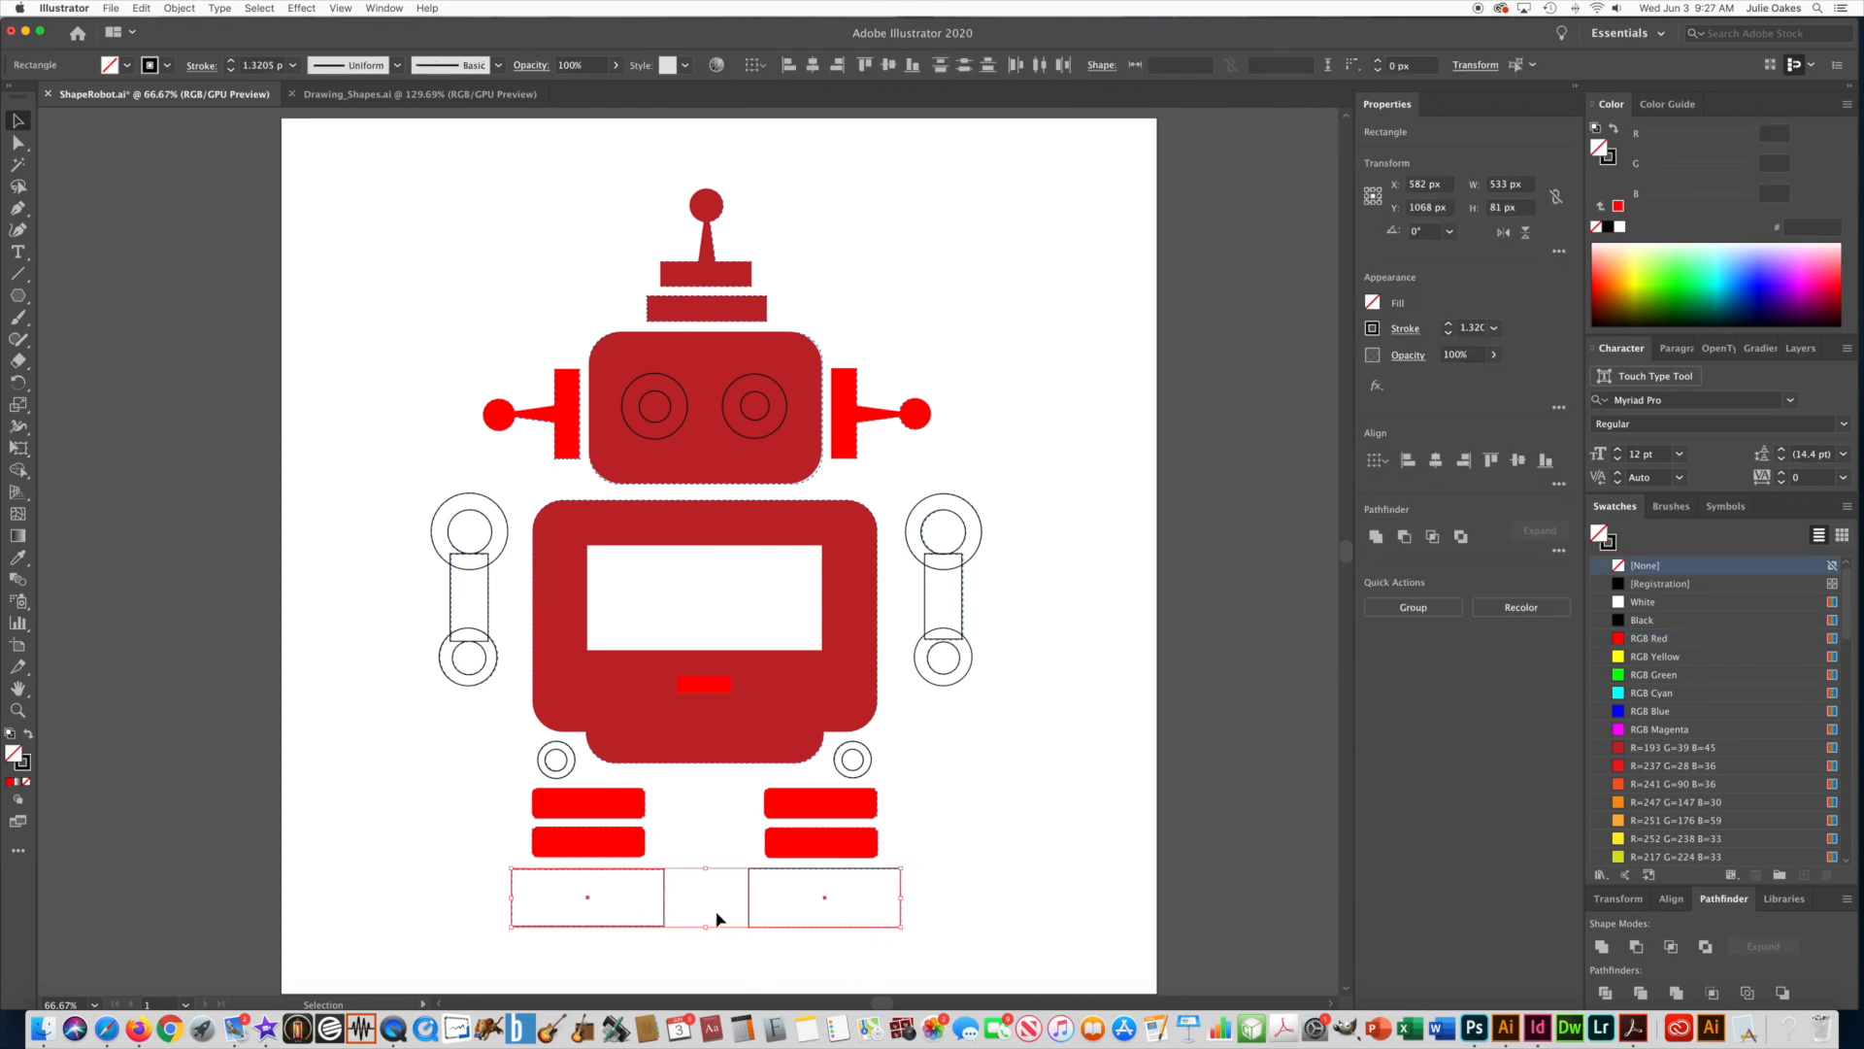
pyautogui.click(17, 557)
pyautogui.click(568, 531)
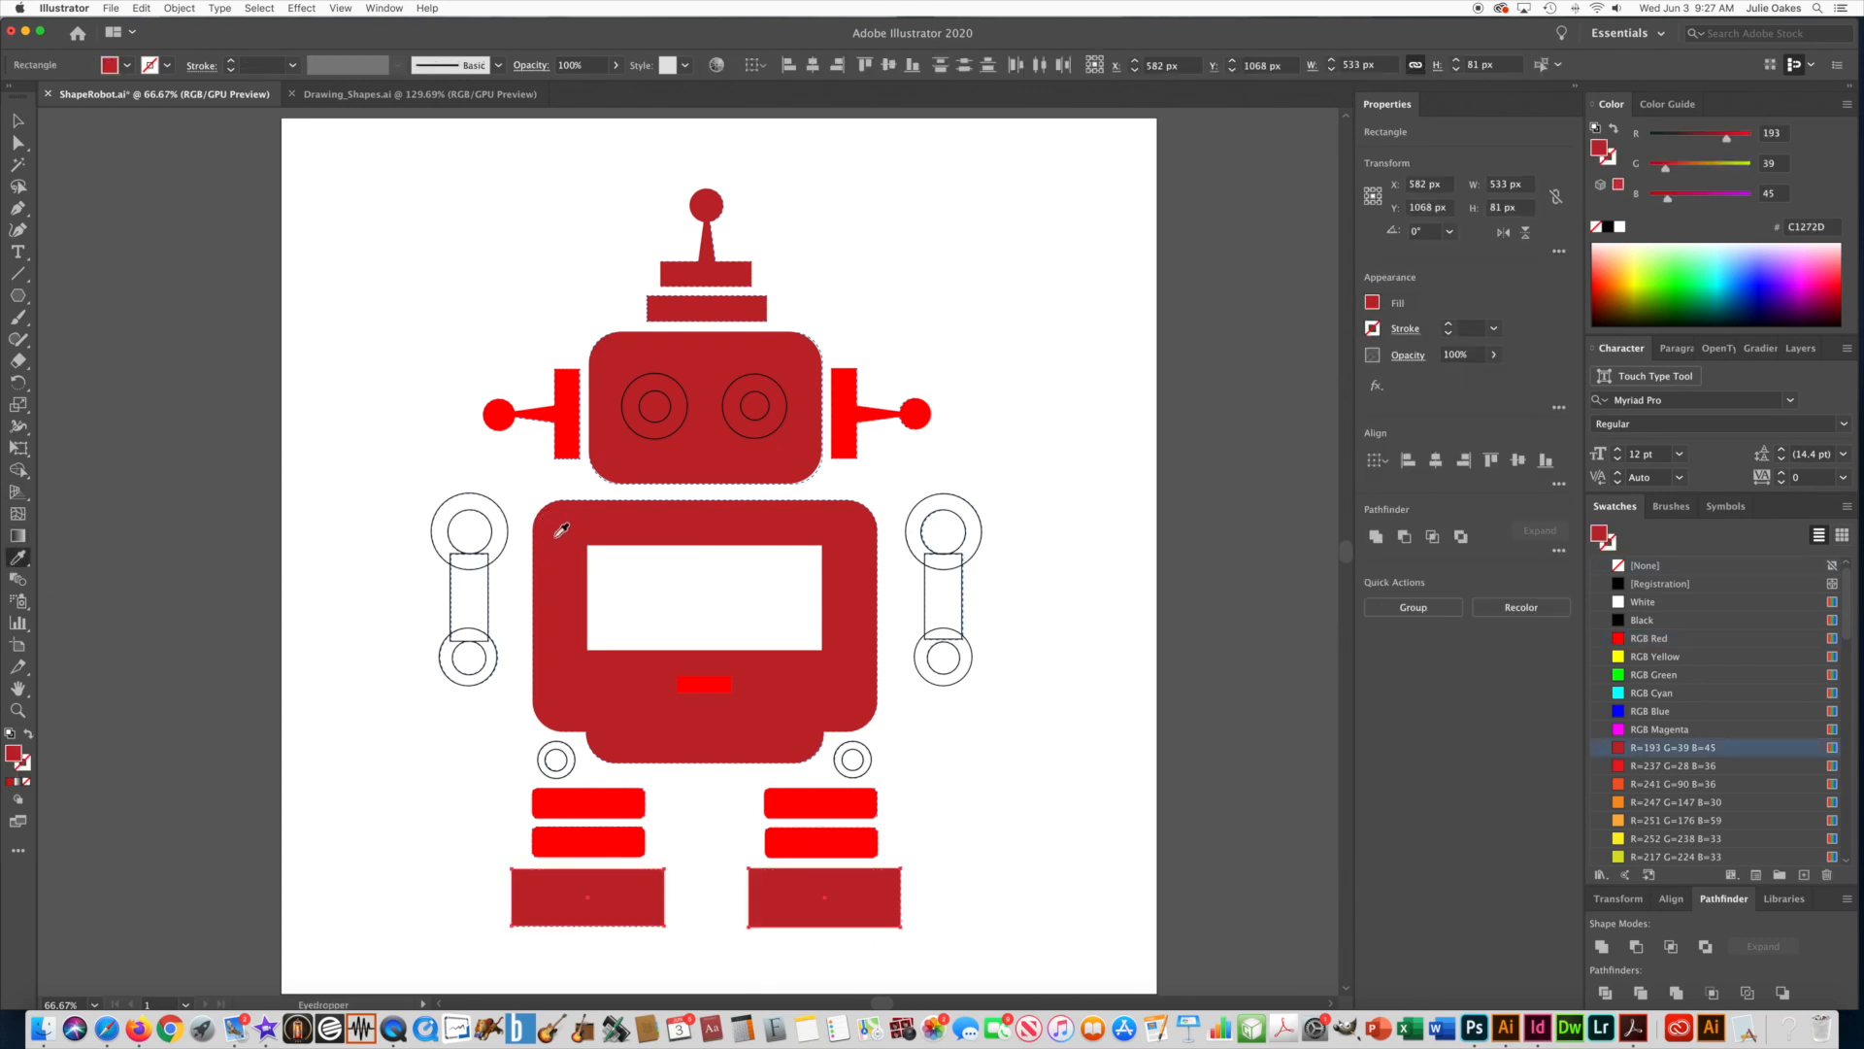
pyautogui.click(17, 120)
pyautogui.click(376, 387)
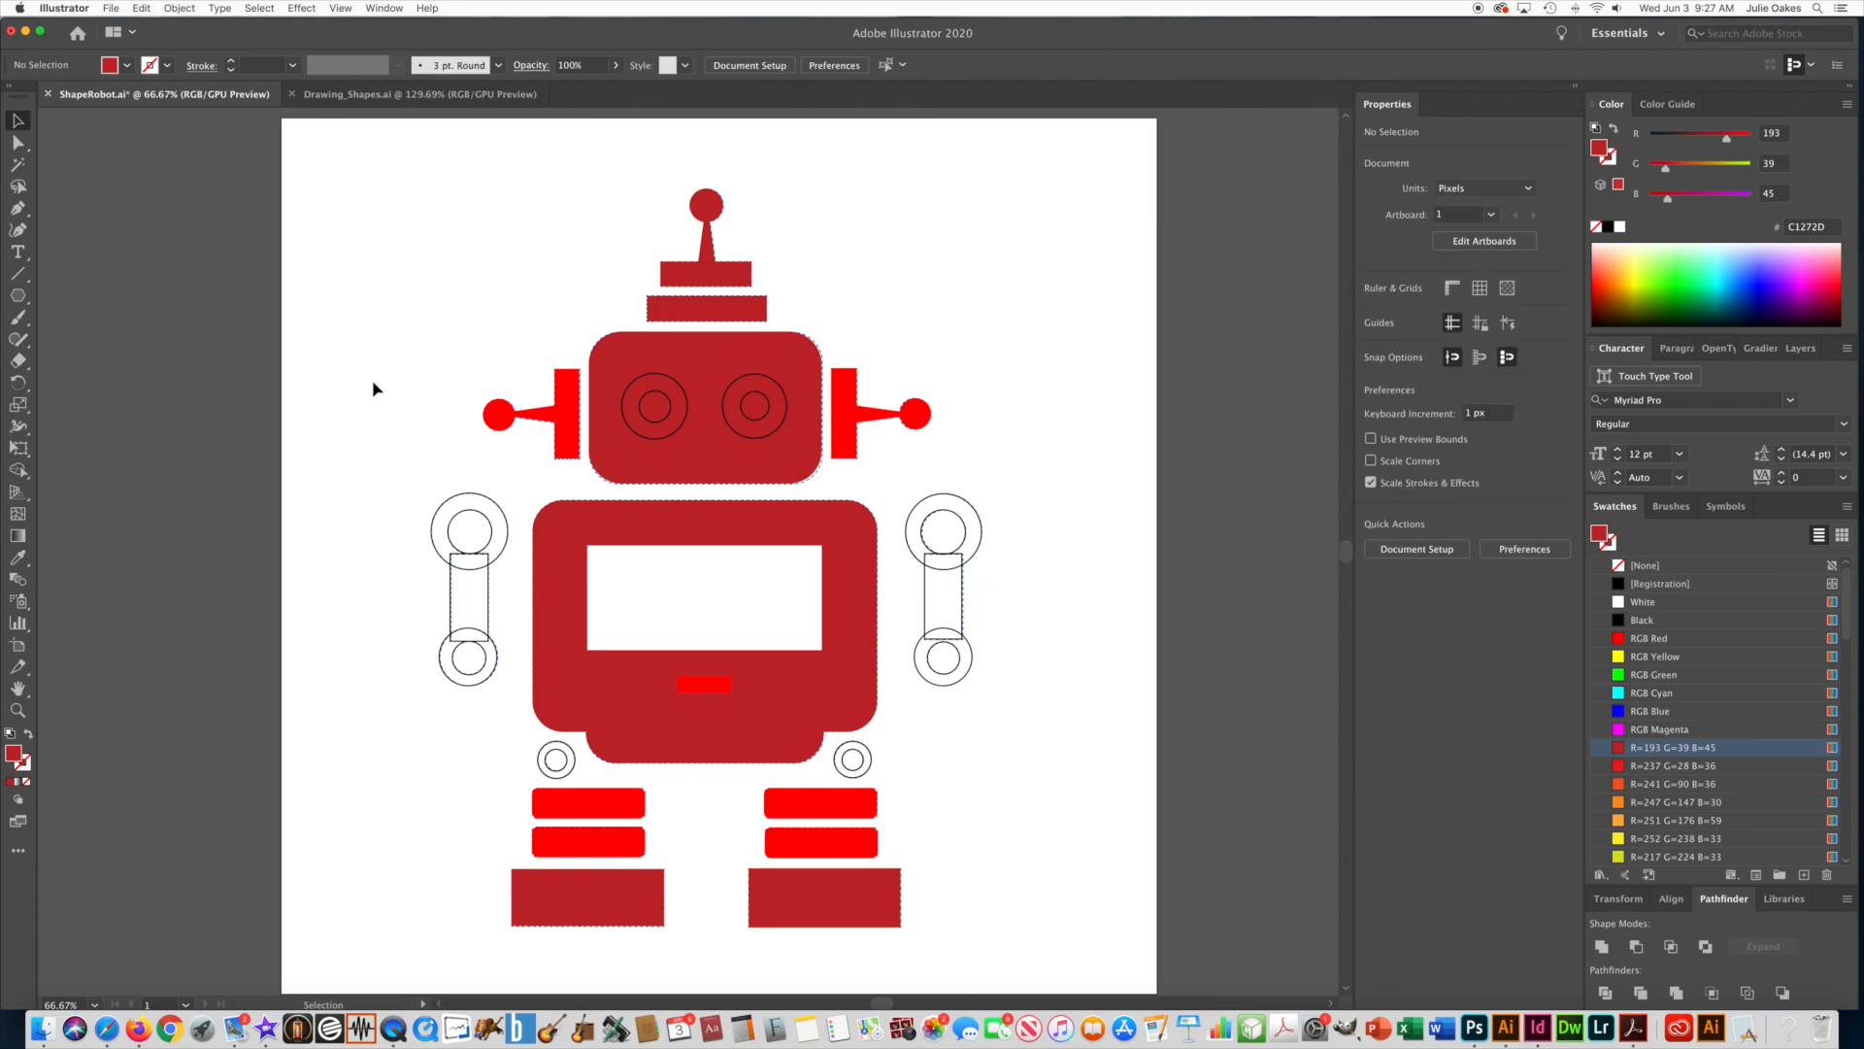
# Select both large outer eye circles together and give them a white fill with no stroke.
pyautogui.click(772, 435)
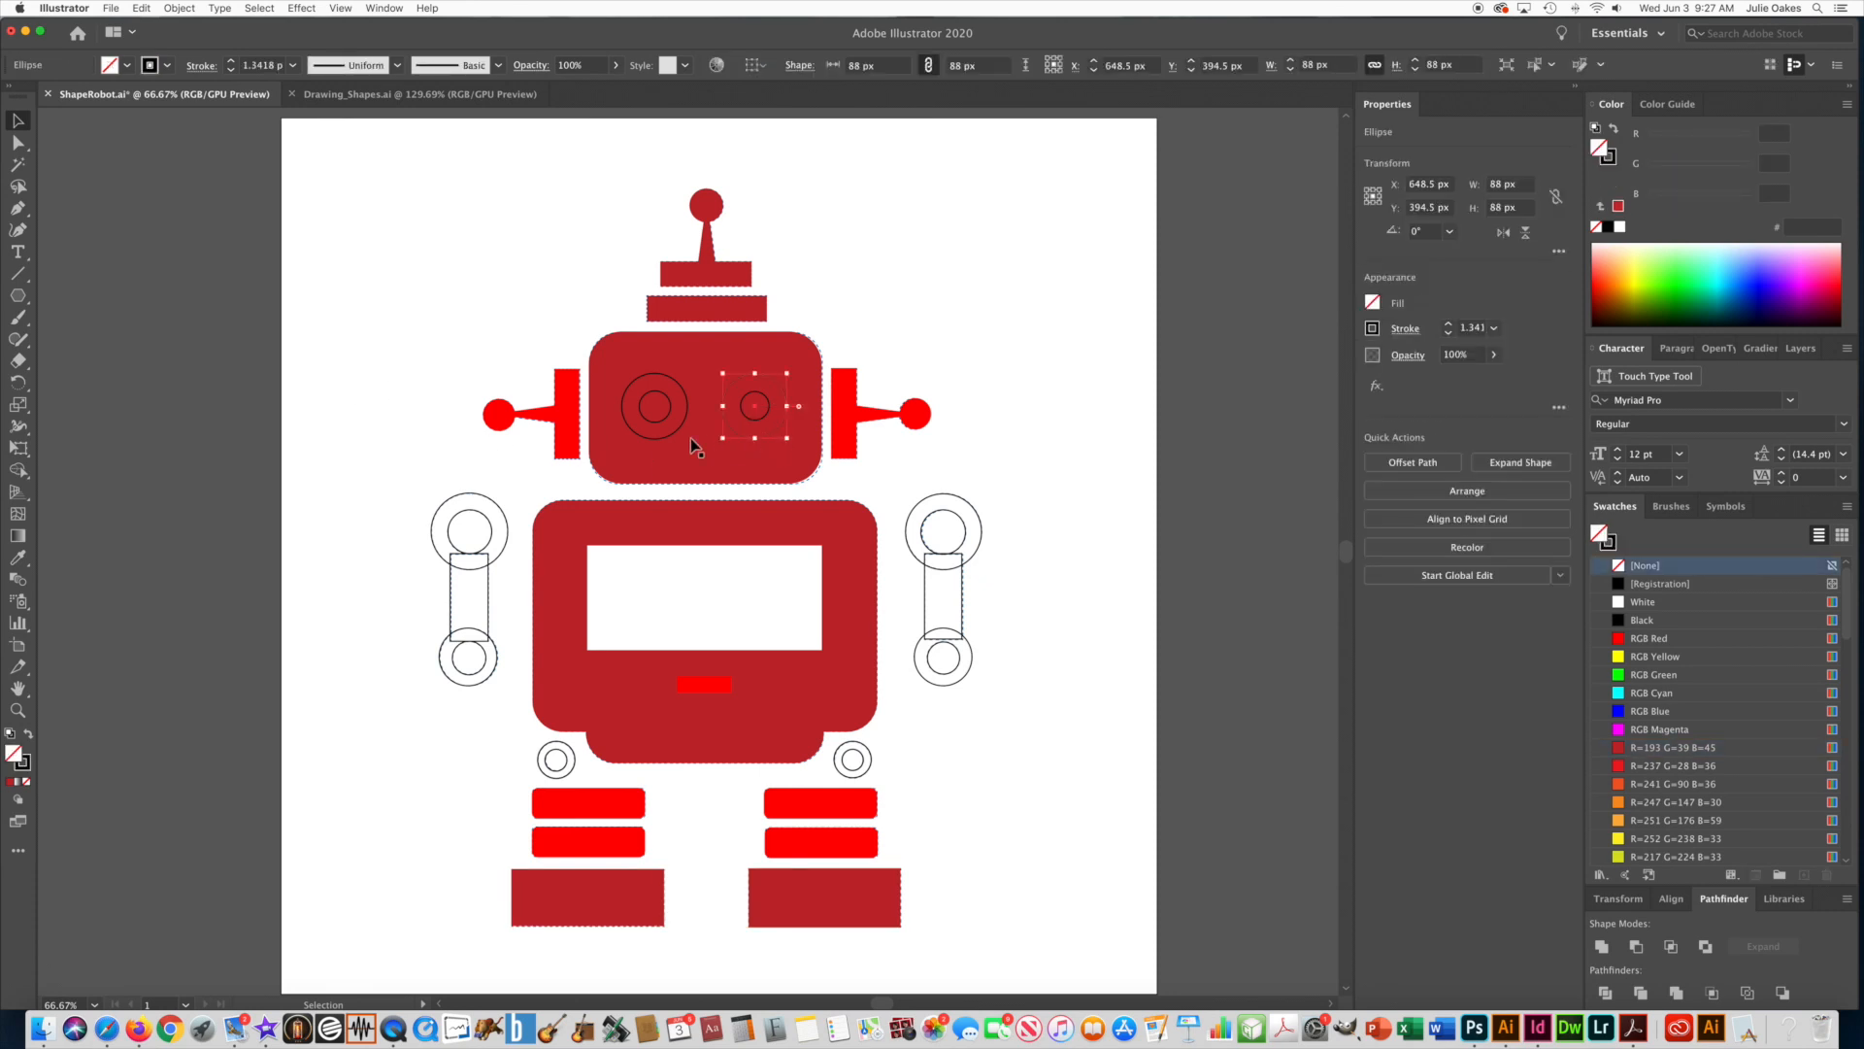
pyautogui.keyDown('shift'); pyautogui.click(659, 439); pyautogui.keyUp('shift')
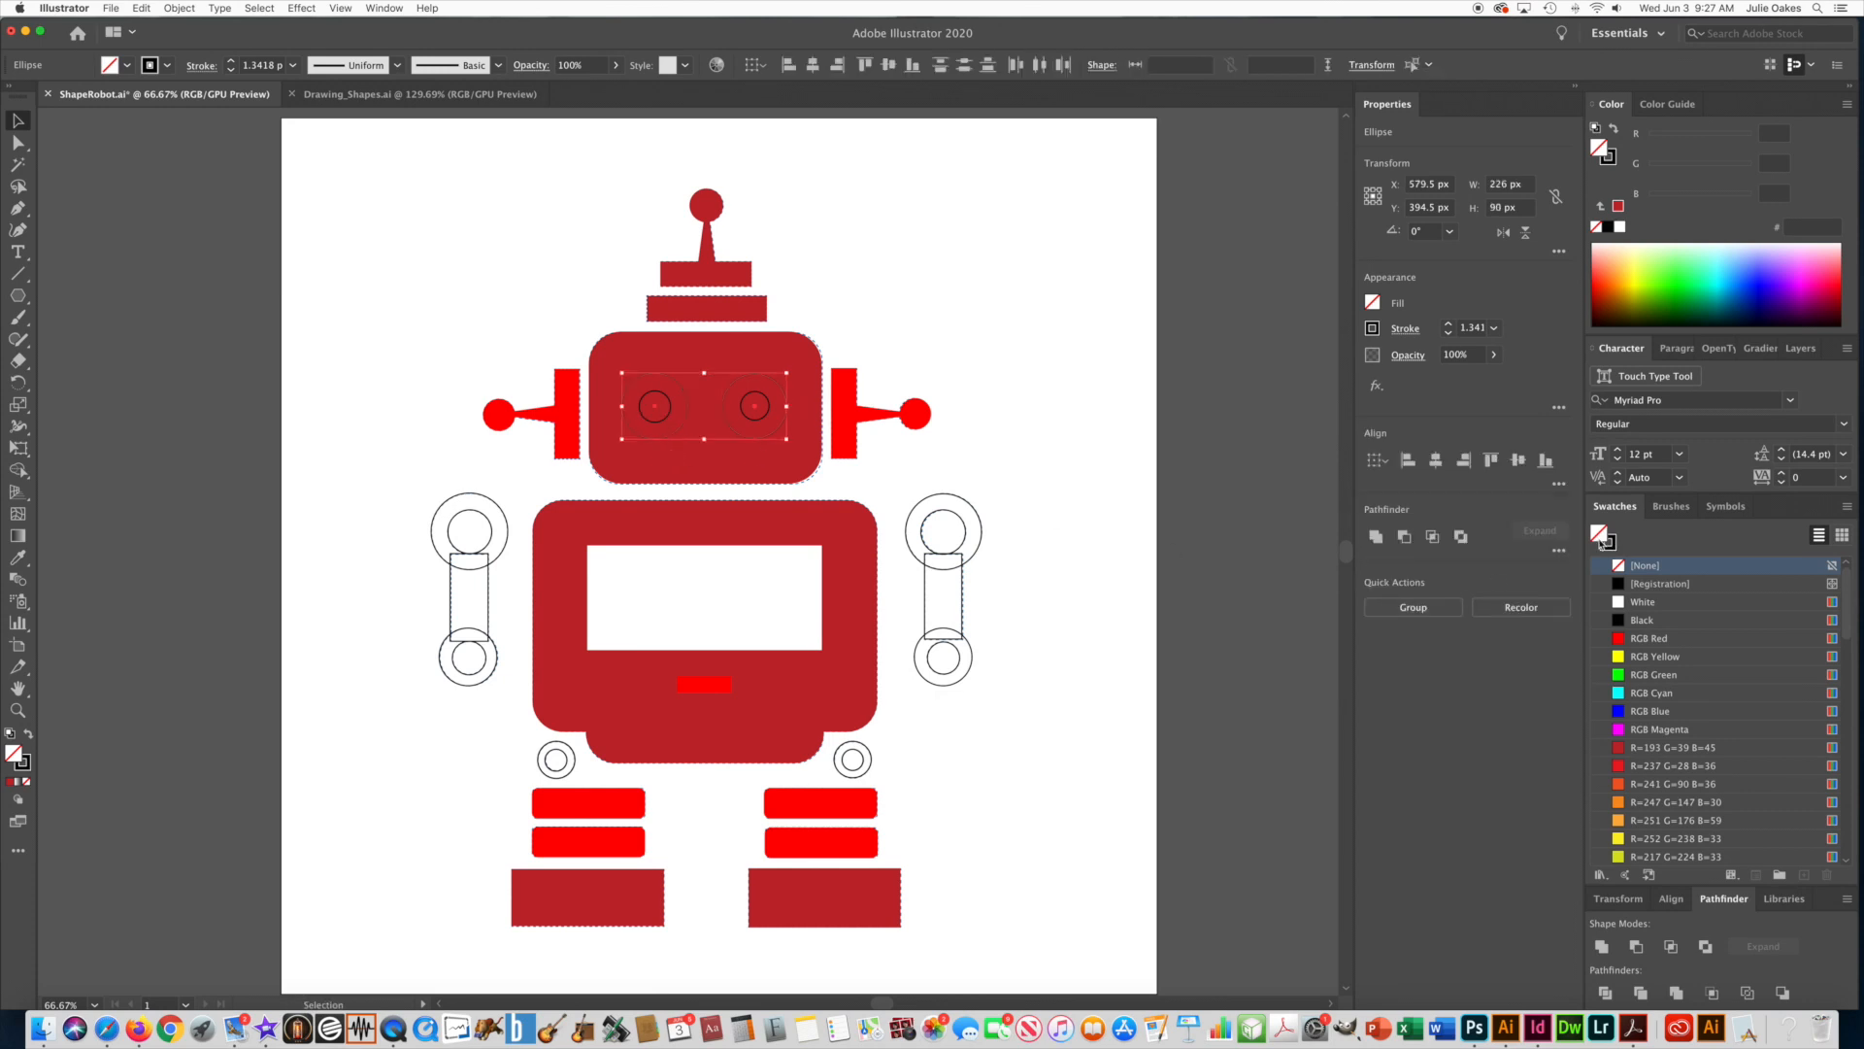
pyautogui.click(1620, 601)
pyautogui.click(1614, 552)
pyautogui.click(1620, 566)
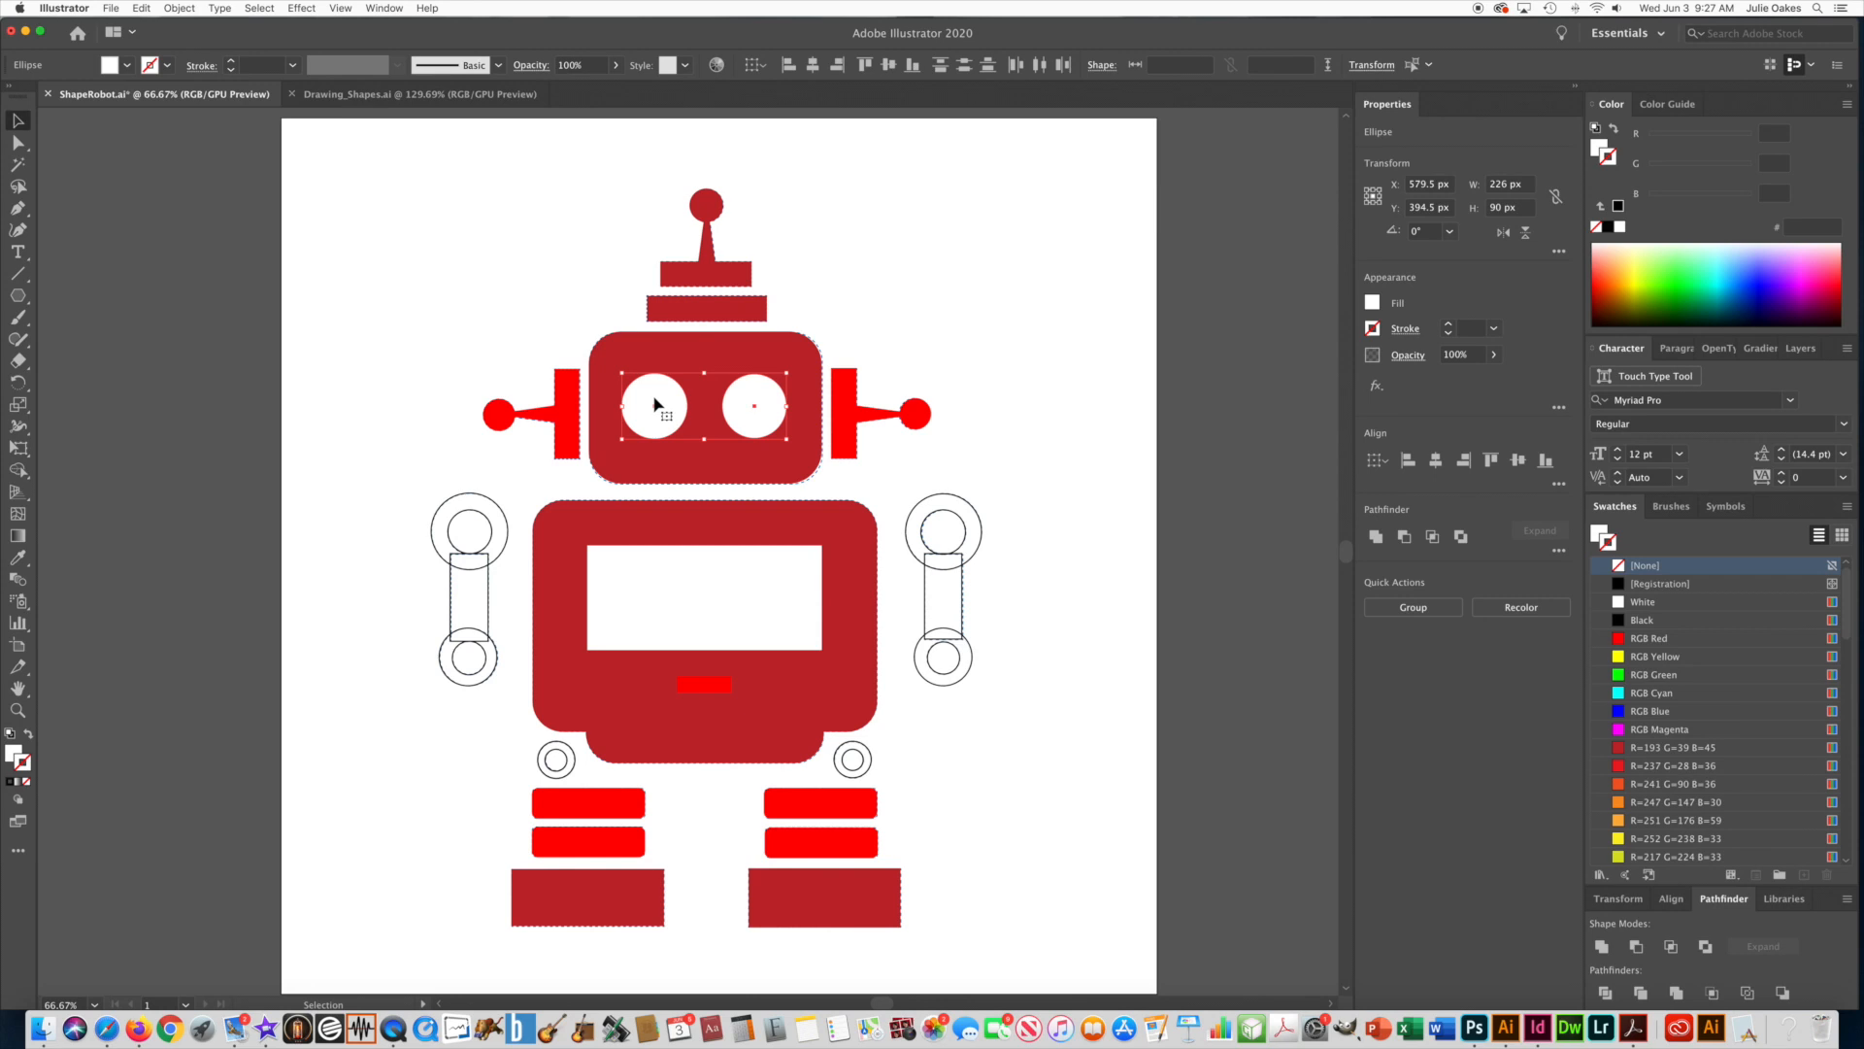
# Send the two white eye circles backward until they sit behind the small pupil circles, and deselect them.
pyautogui.click(180, 8)
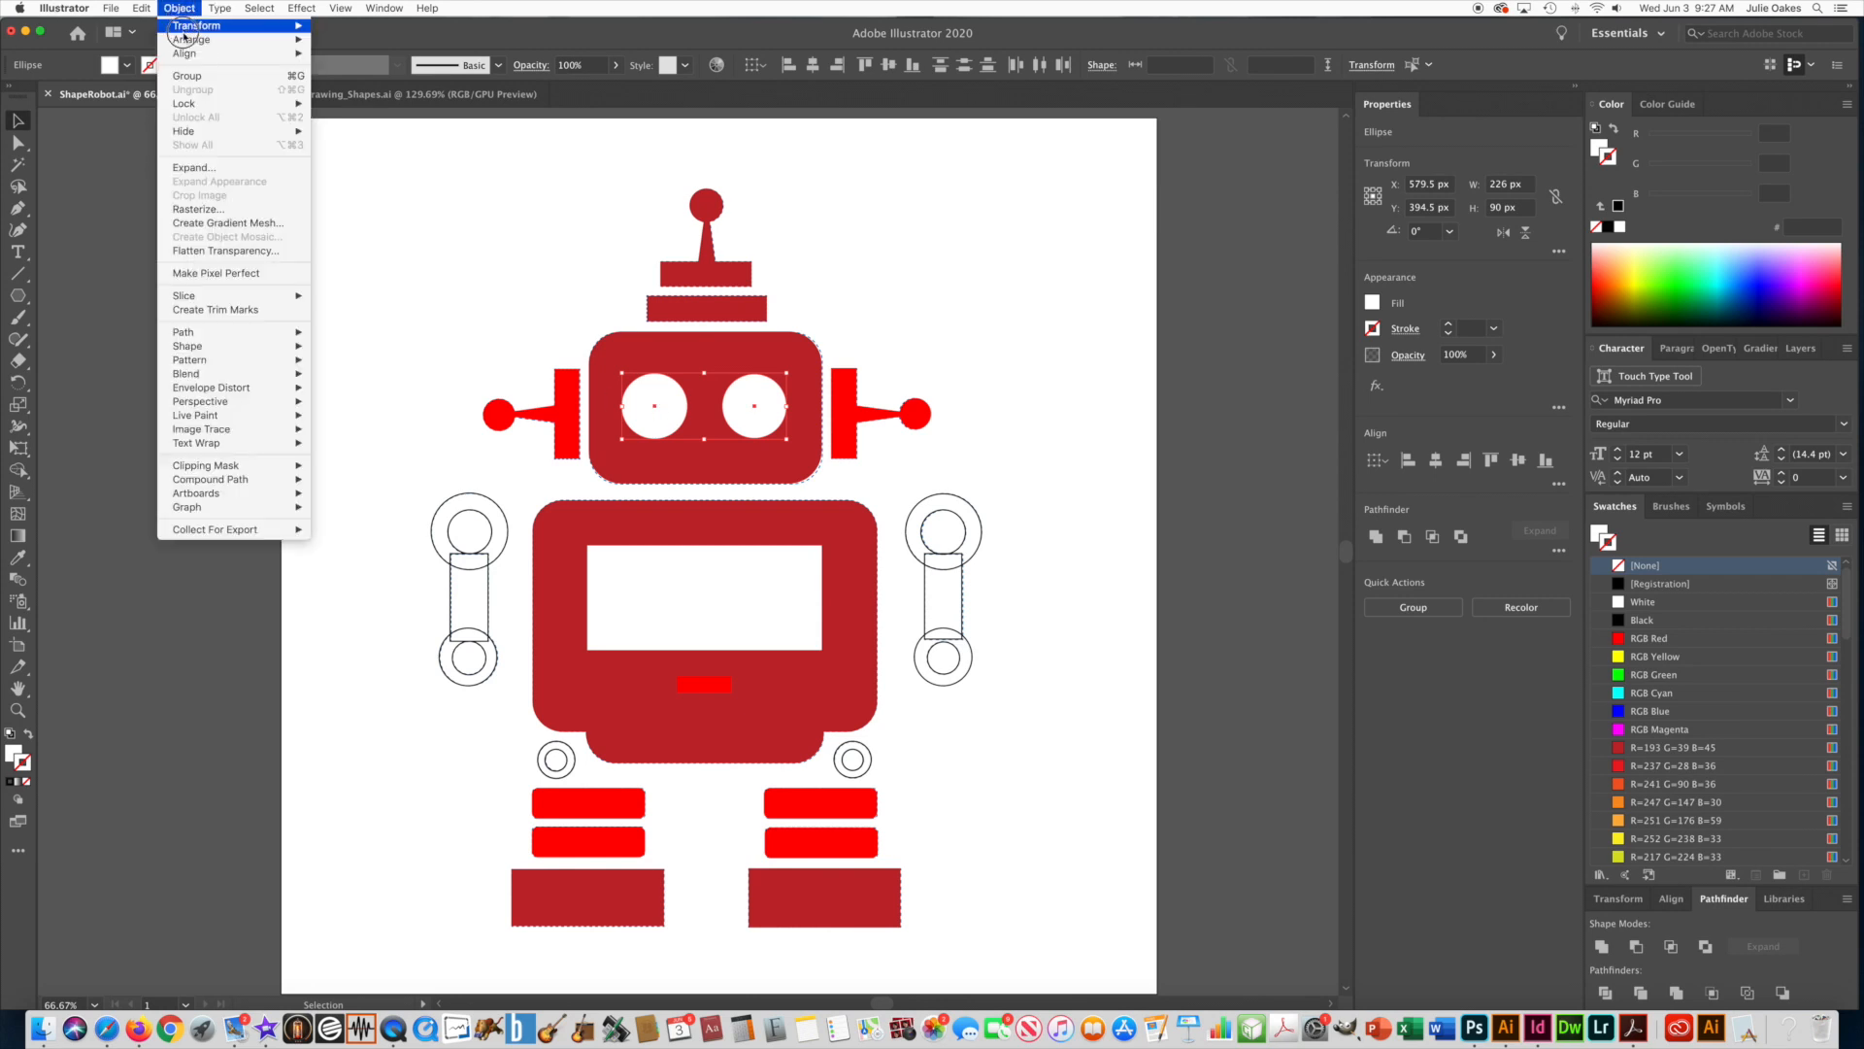
pyautogui.moveTo(194, 39)
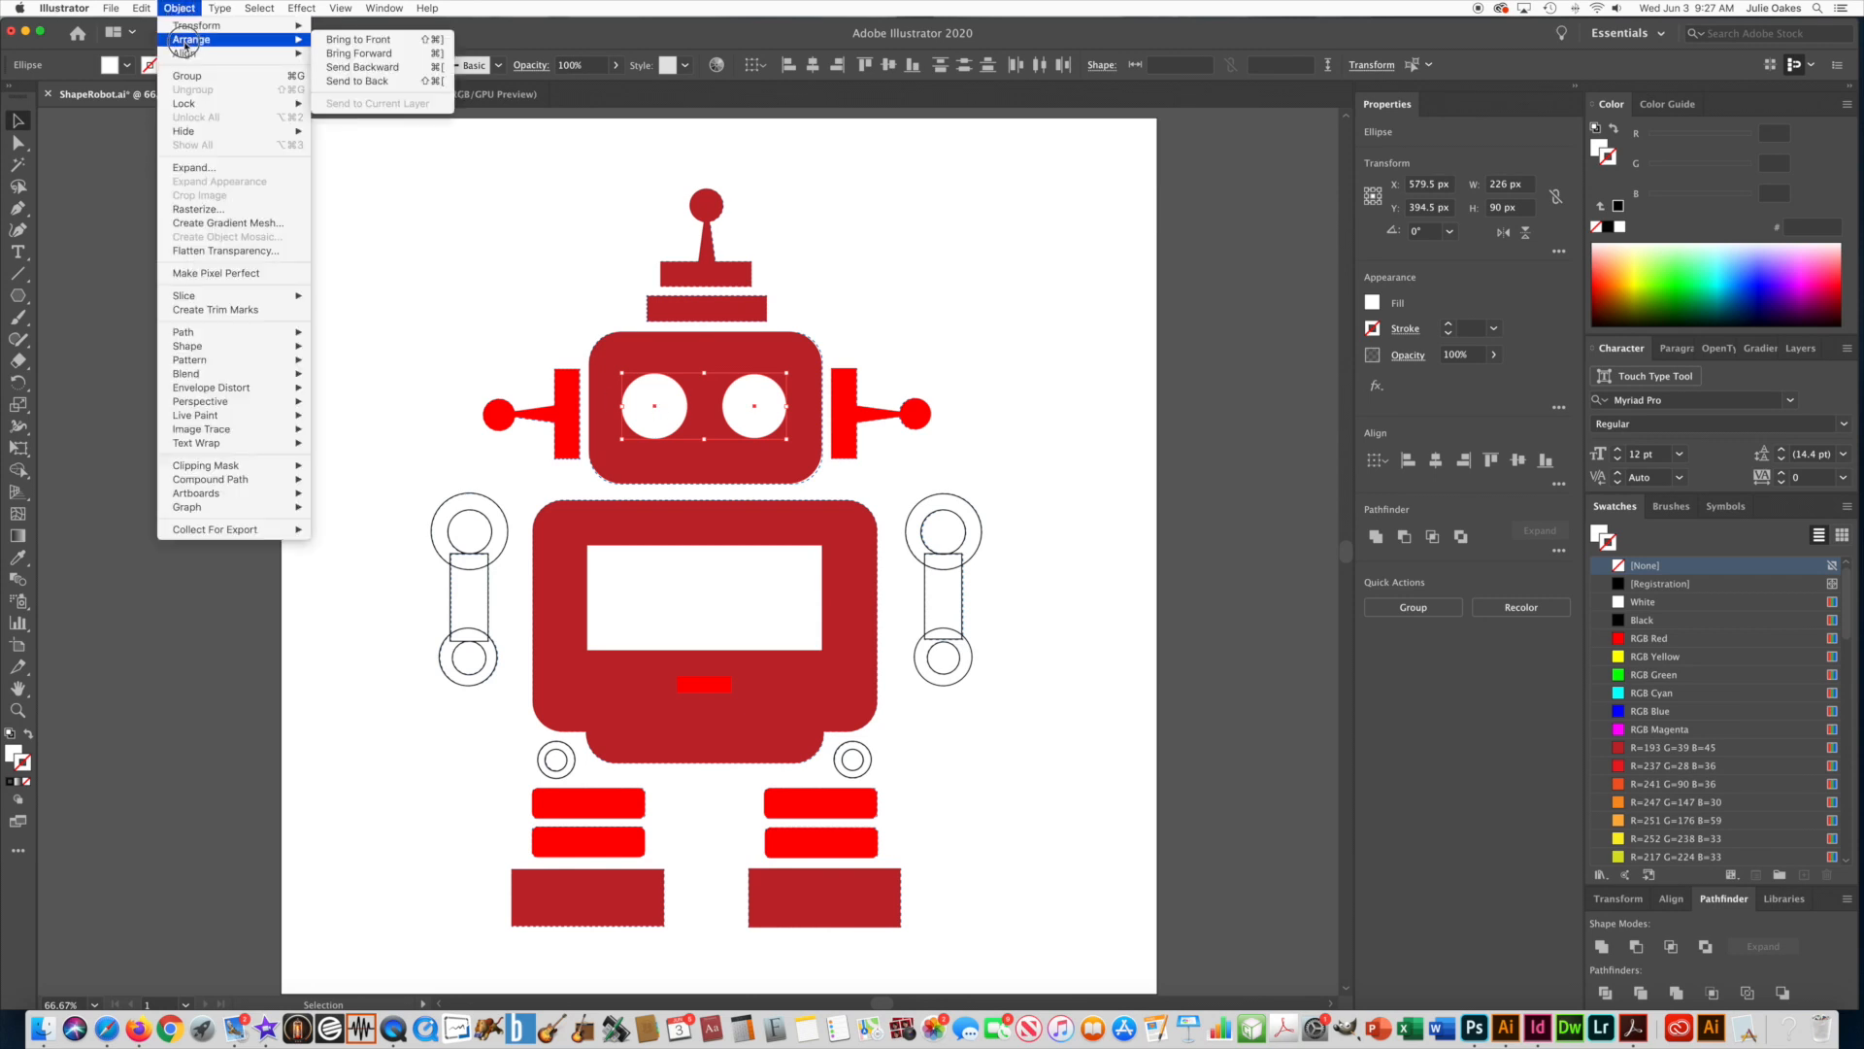
pyautogui.click(401, 85)
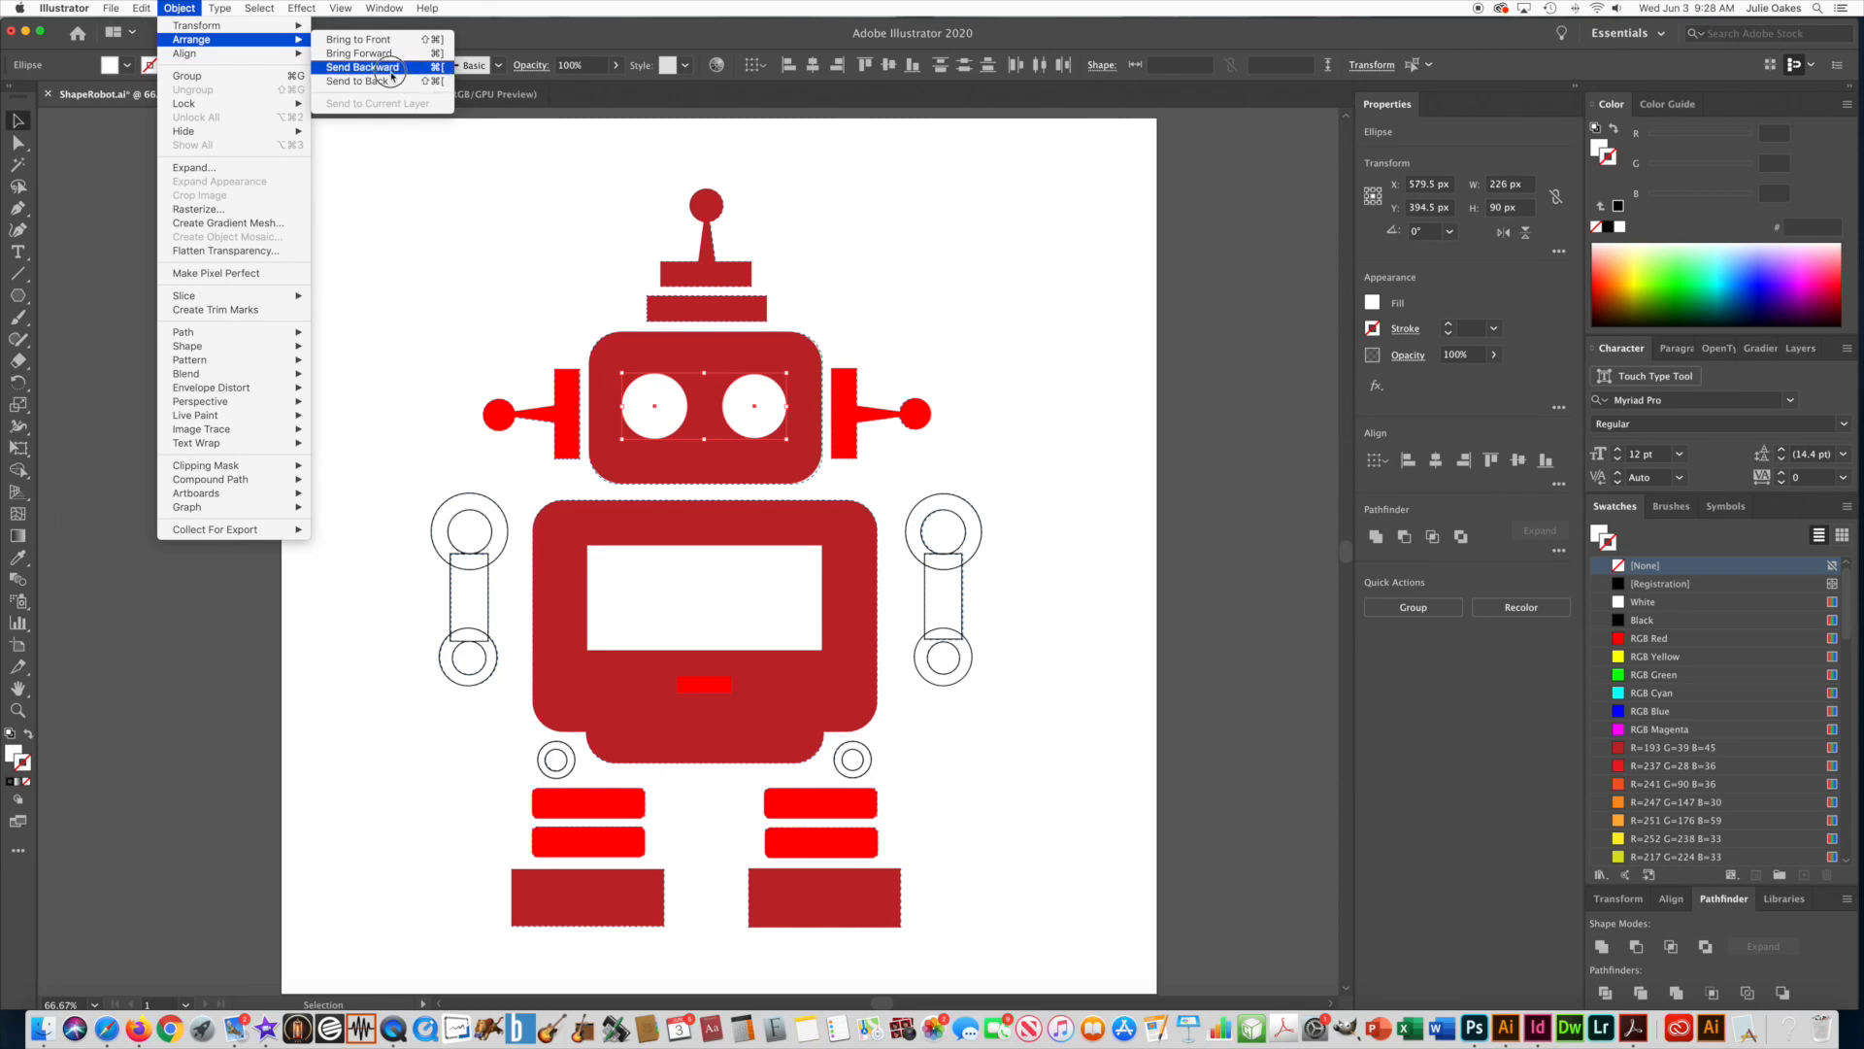
pyautogui.scroll(1, 619, 282)
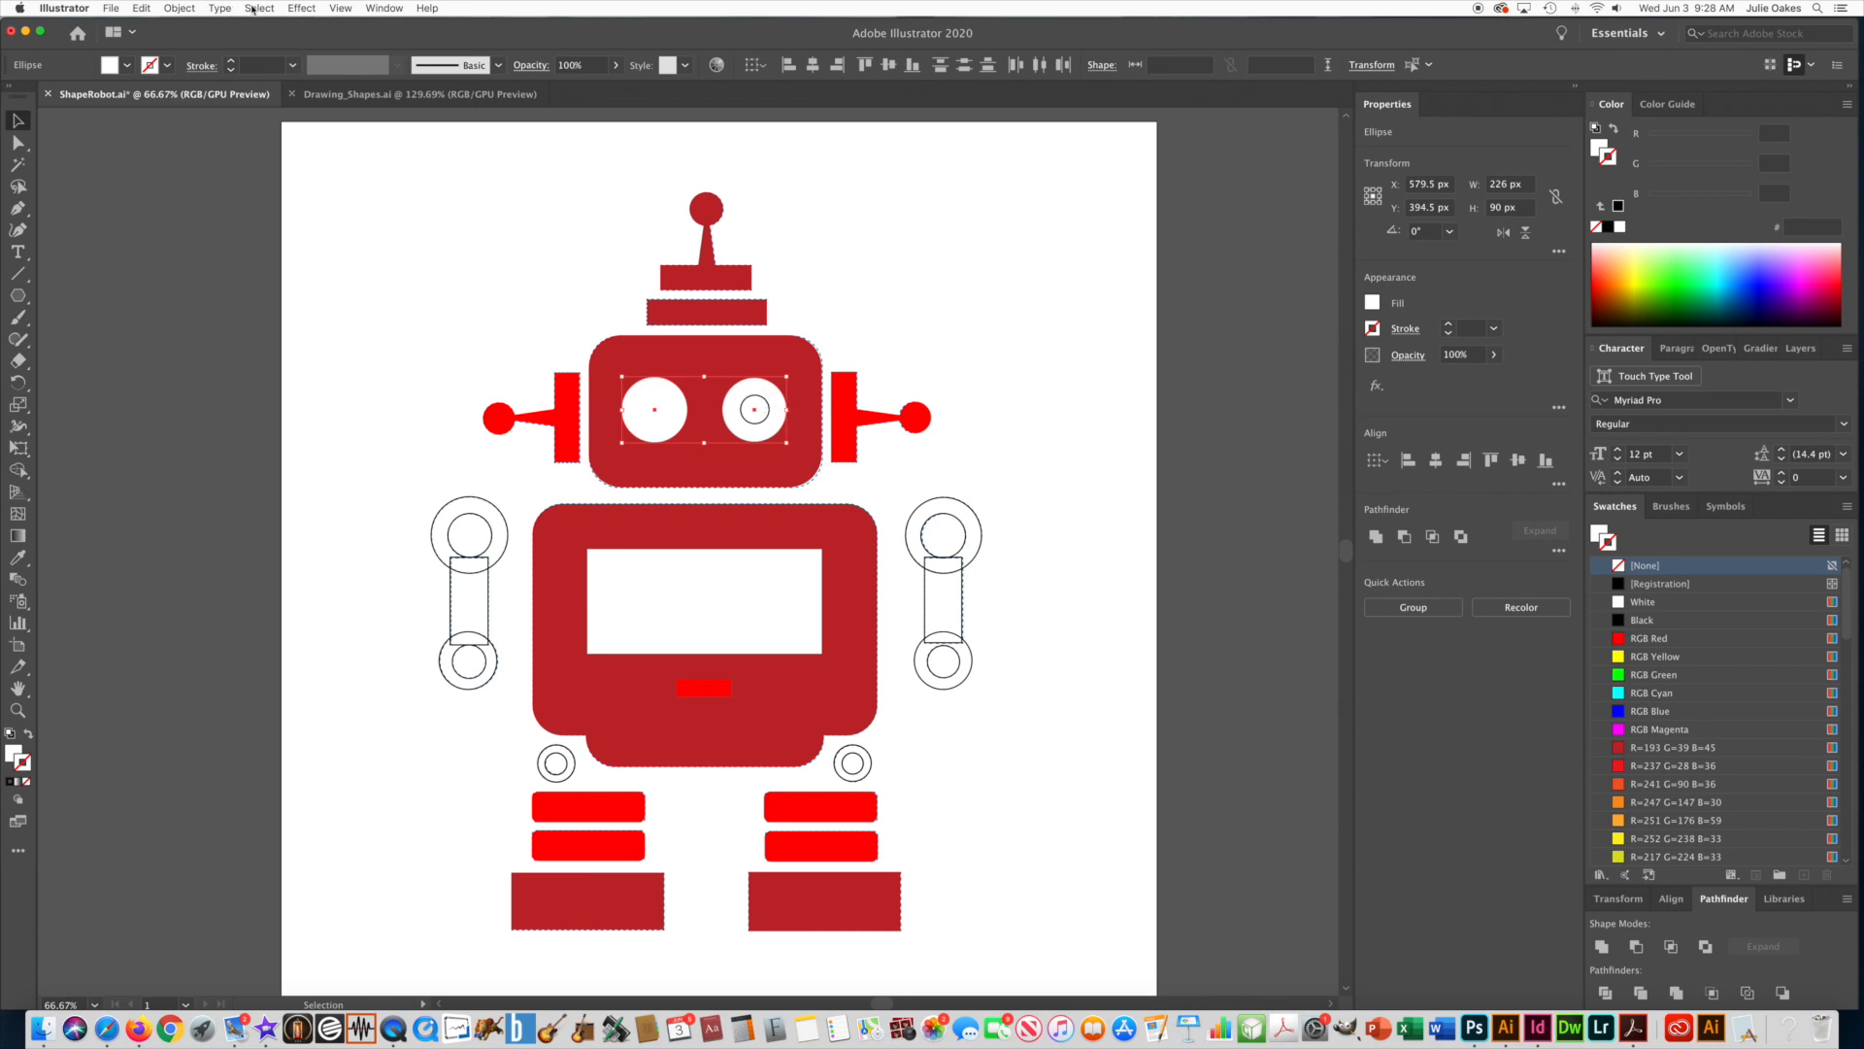
pyautogui.click(180, 8)
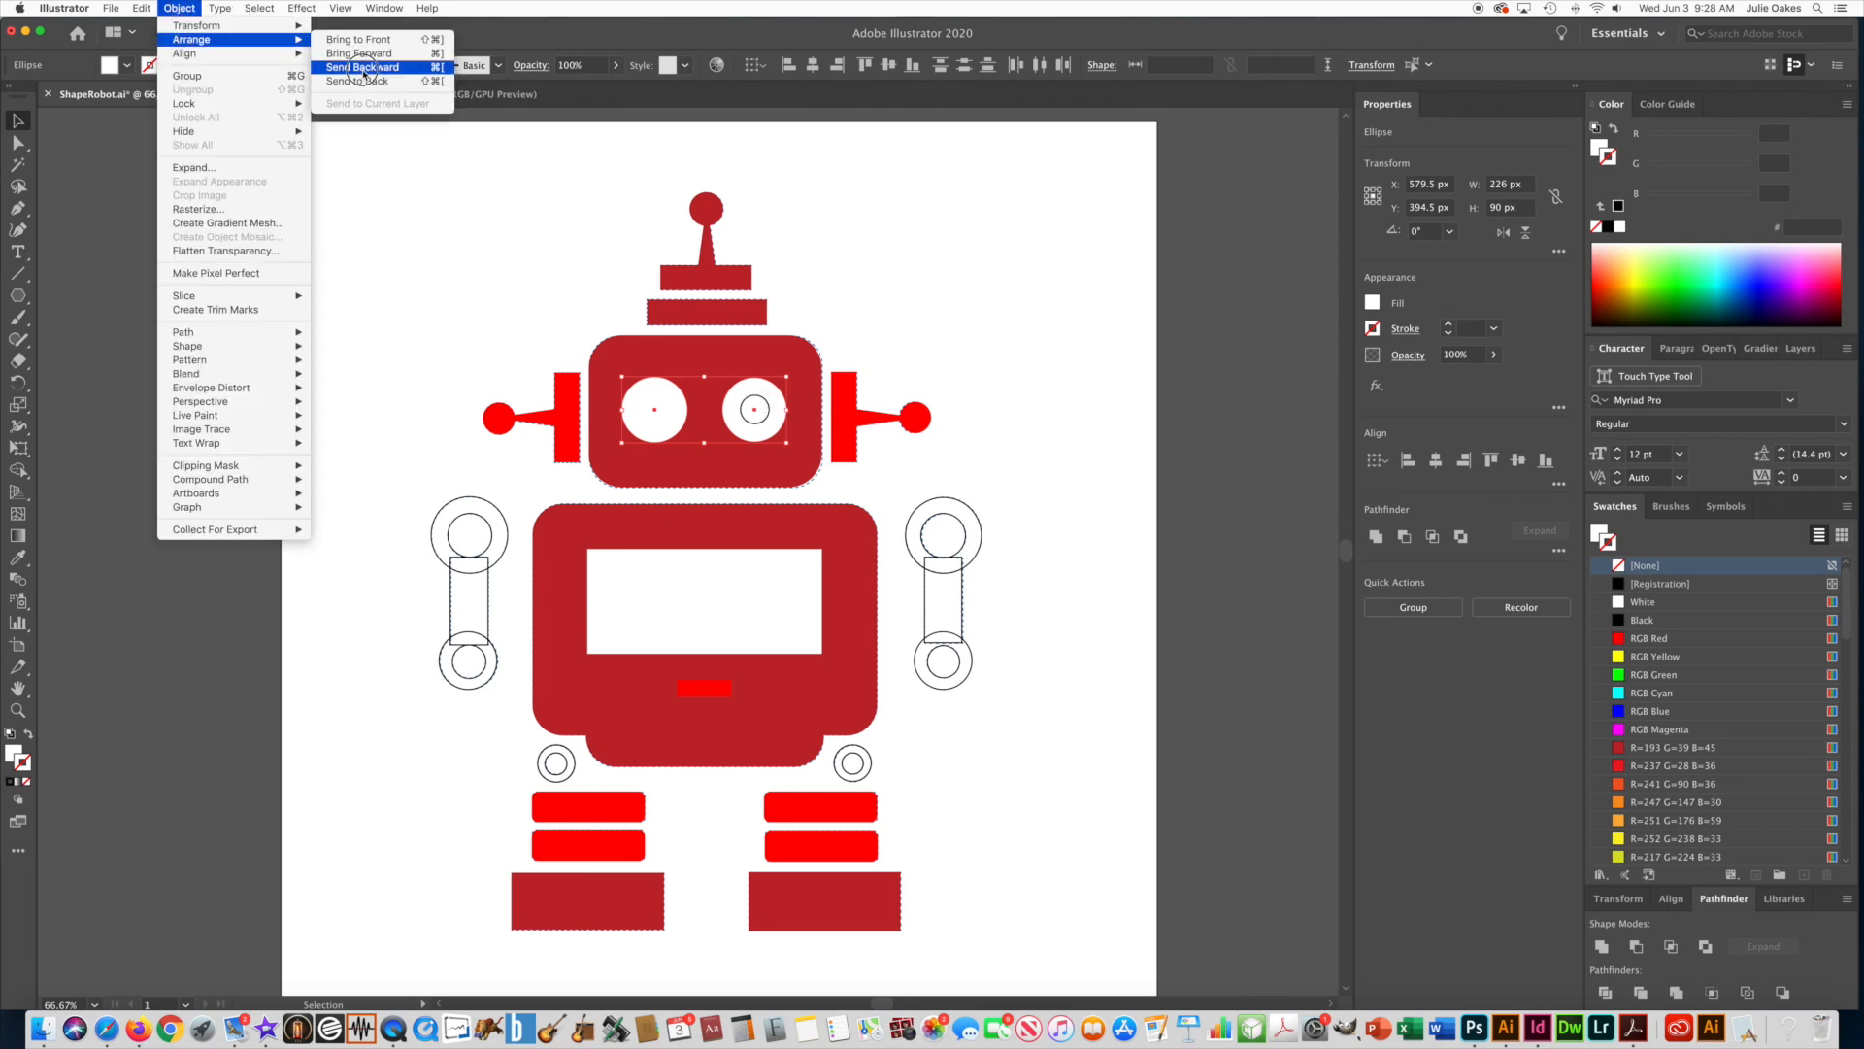
pyautogui.click(363, 68)
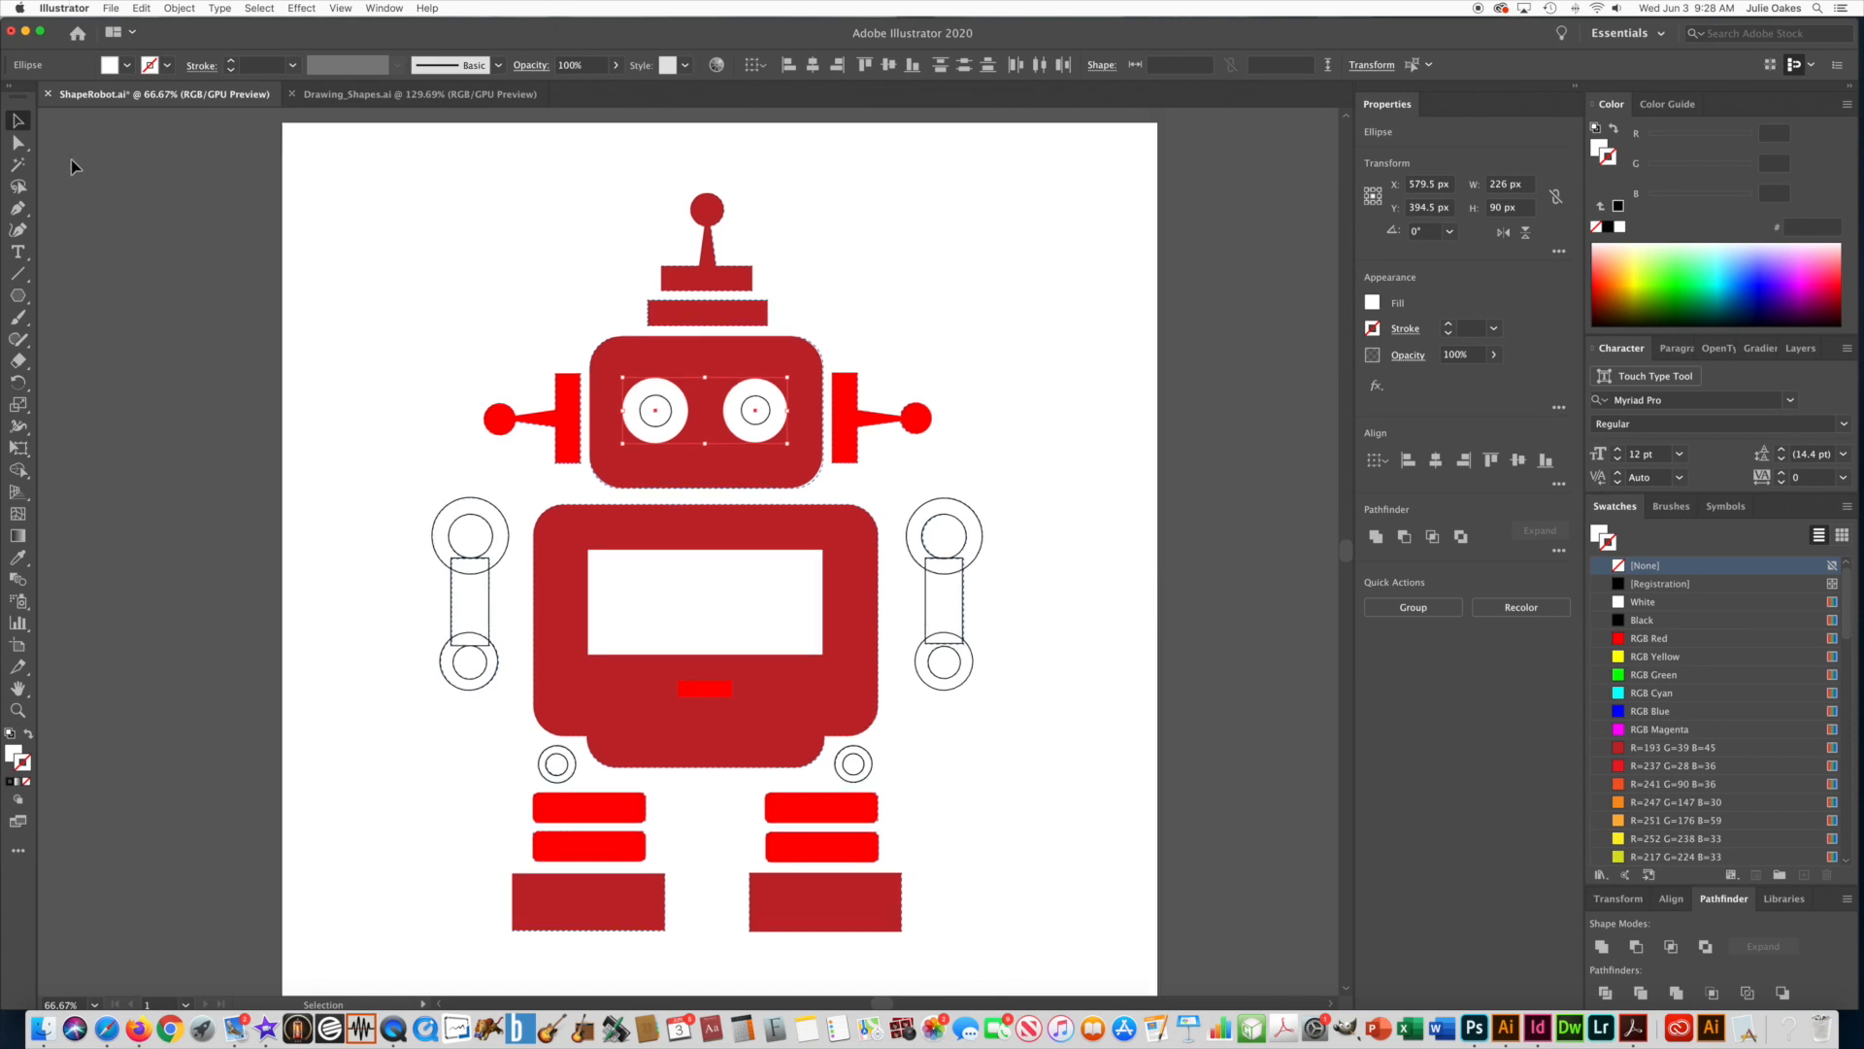
pyautogui.click(425, 368)
# Select both pupil circles, match them to the side antenna's bright red, strokeless appearance with the Eyedropper, and deselect them.
pyautogui.click(655, 404)
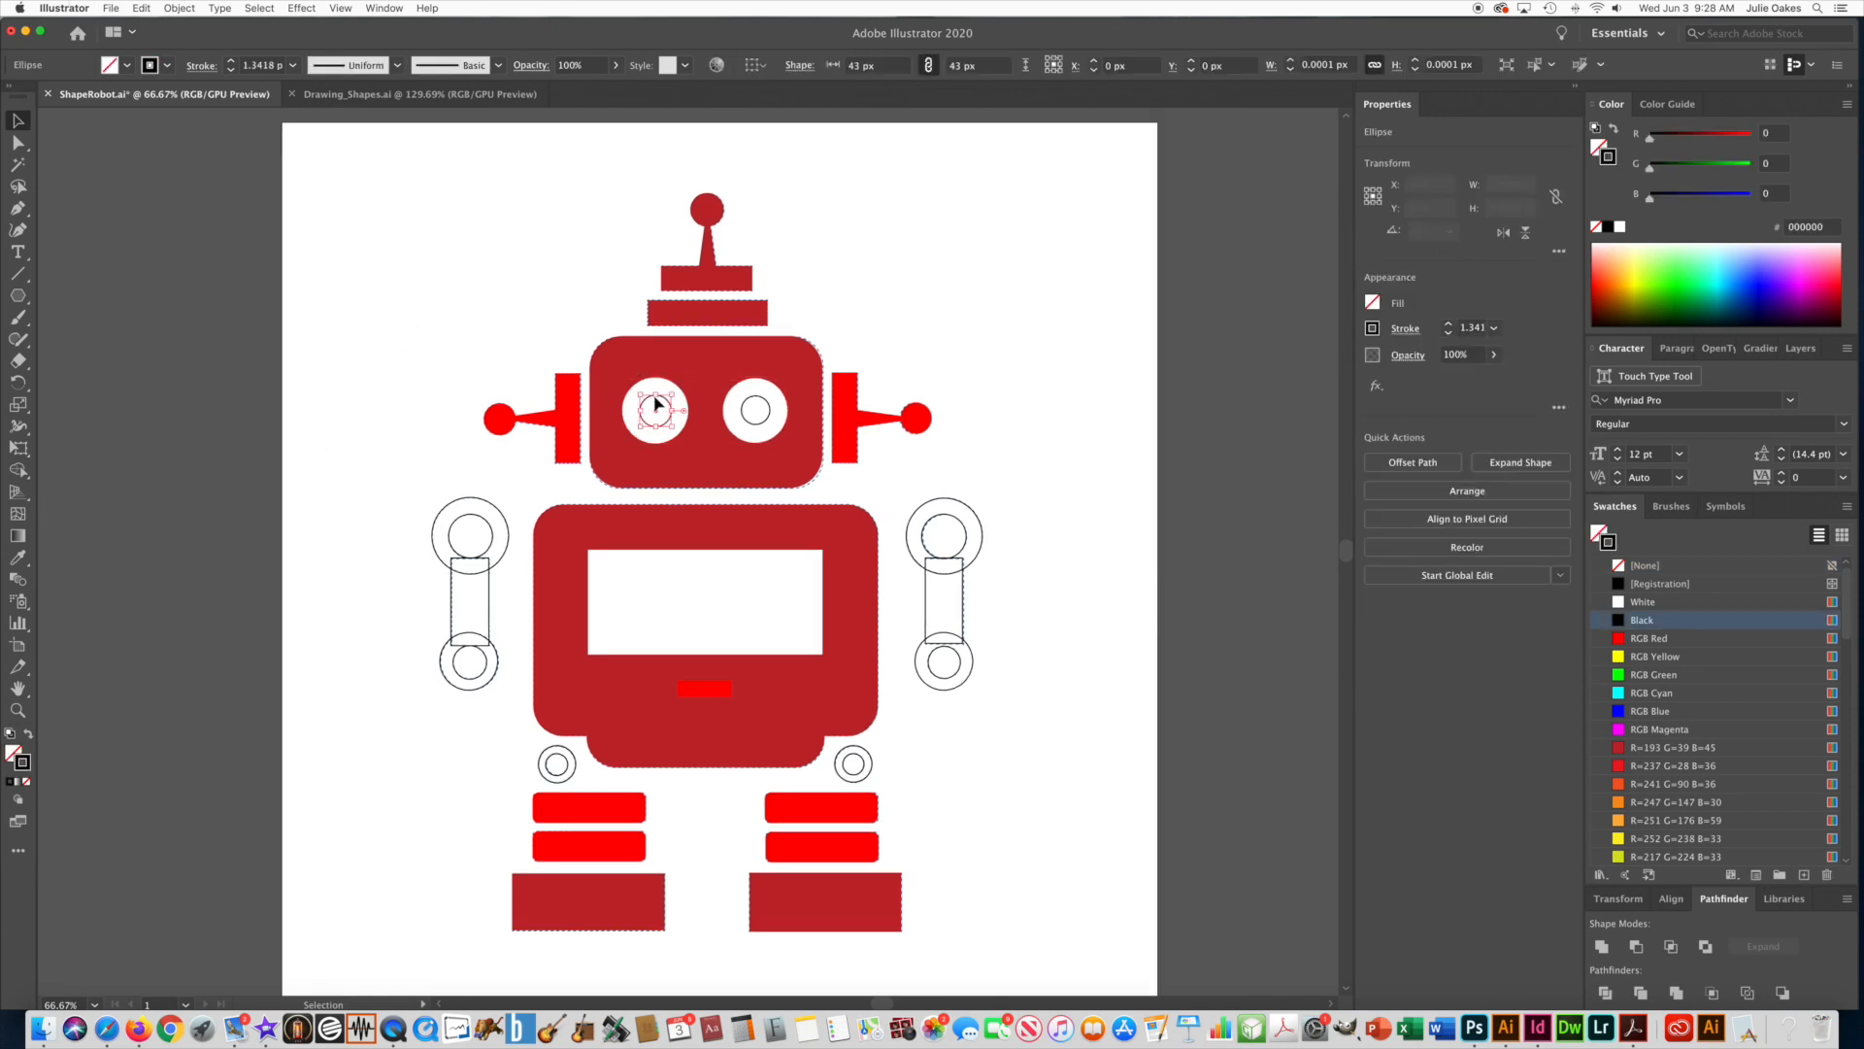
pyautogui.keyDown('shift'); pyautogui.click(750, 406); pyautogui.keyUp('shift')
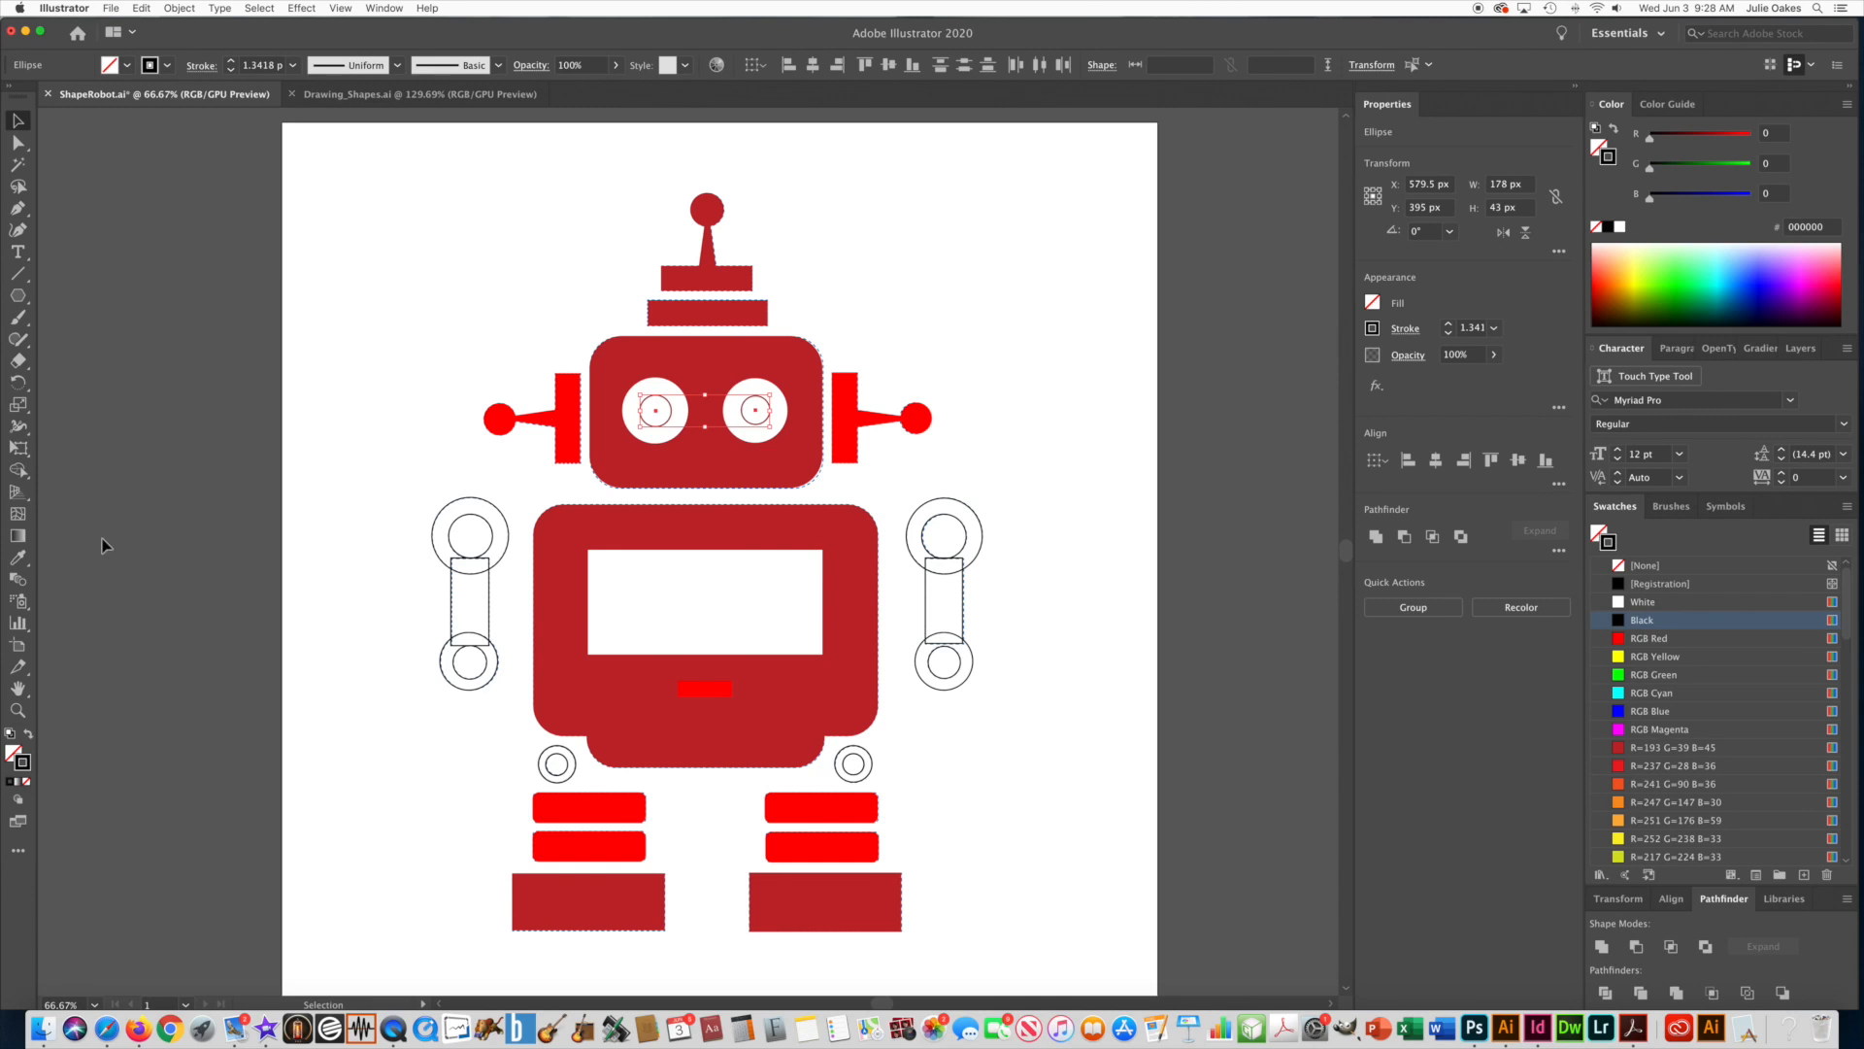
pyautogui.click(17, 556)
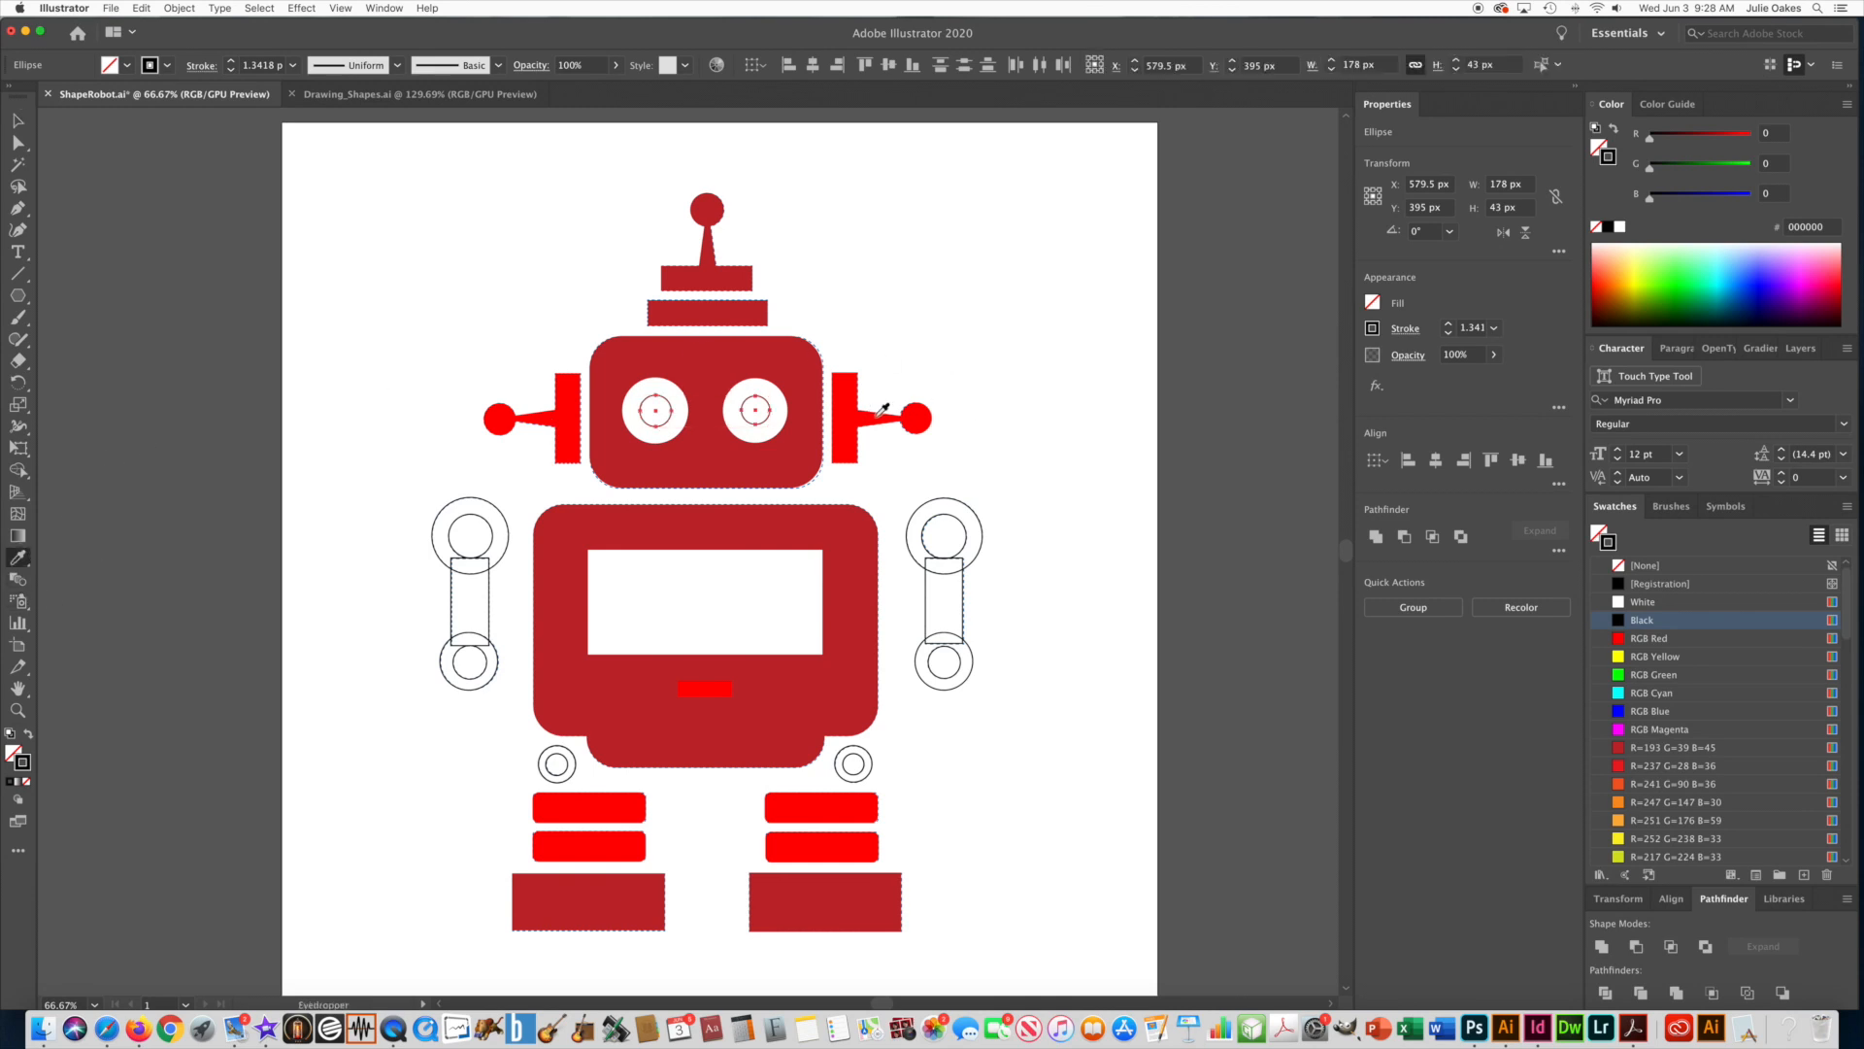
pyautogui.click(918, 411)
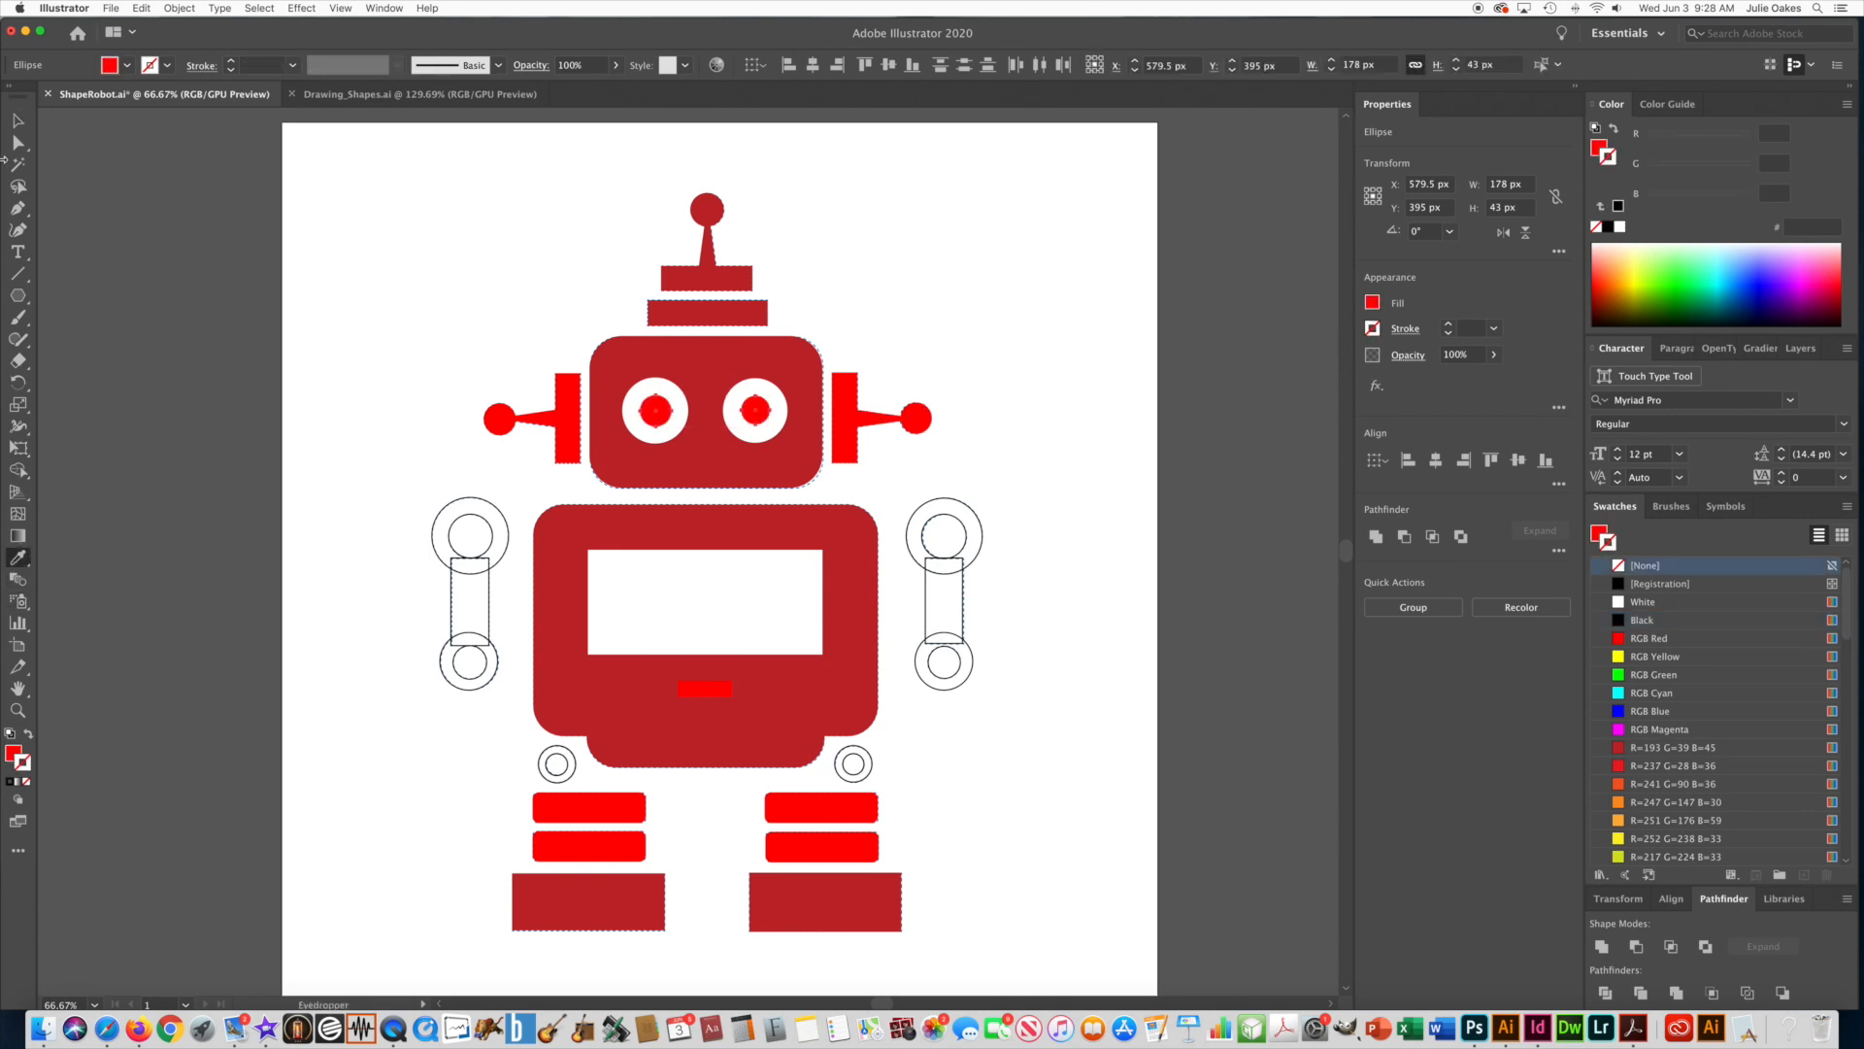
pyautogui.click(18, 123)
pyautogui.click(343, 321)
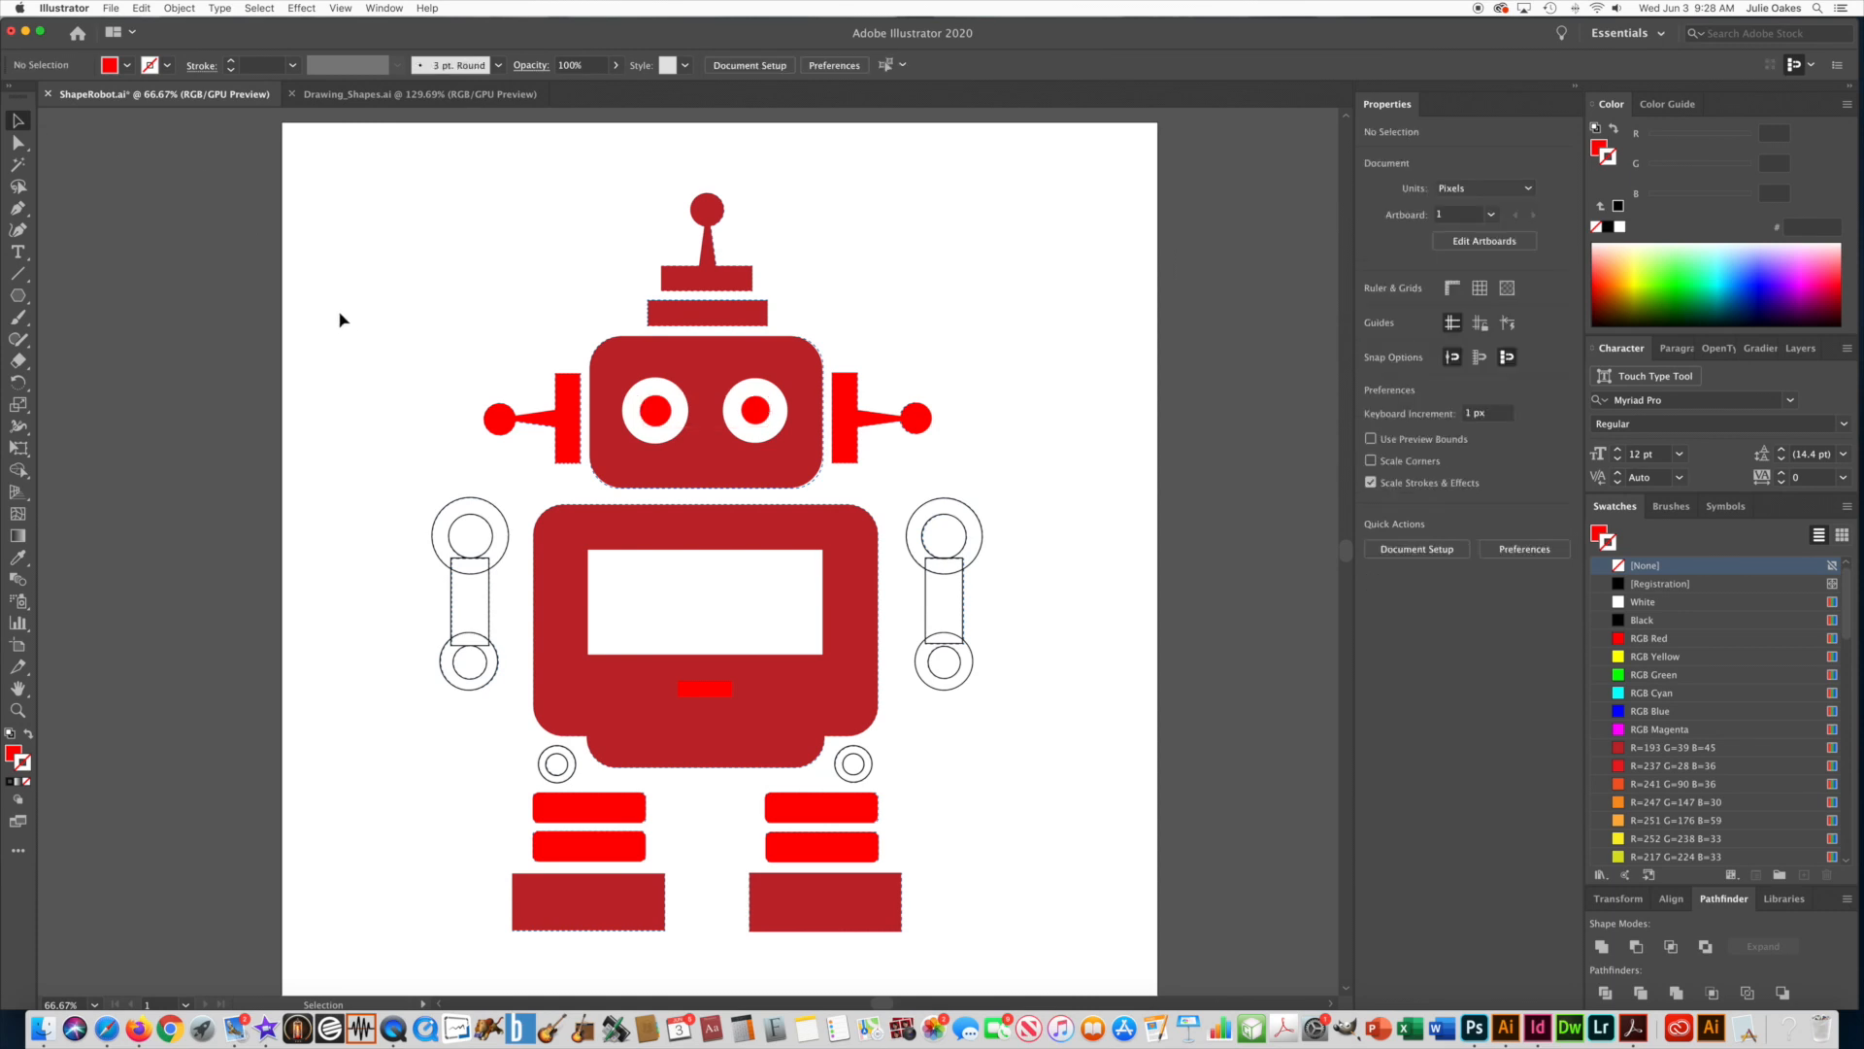
# Select all shapes of both arms and the two hip joints, and apply the head's dark red, strokeless appearance with the Eyedropper.
pyautogui.click(470, 503)
pyautogui.click(380, 515)
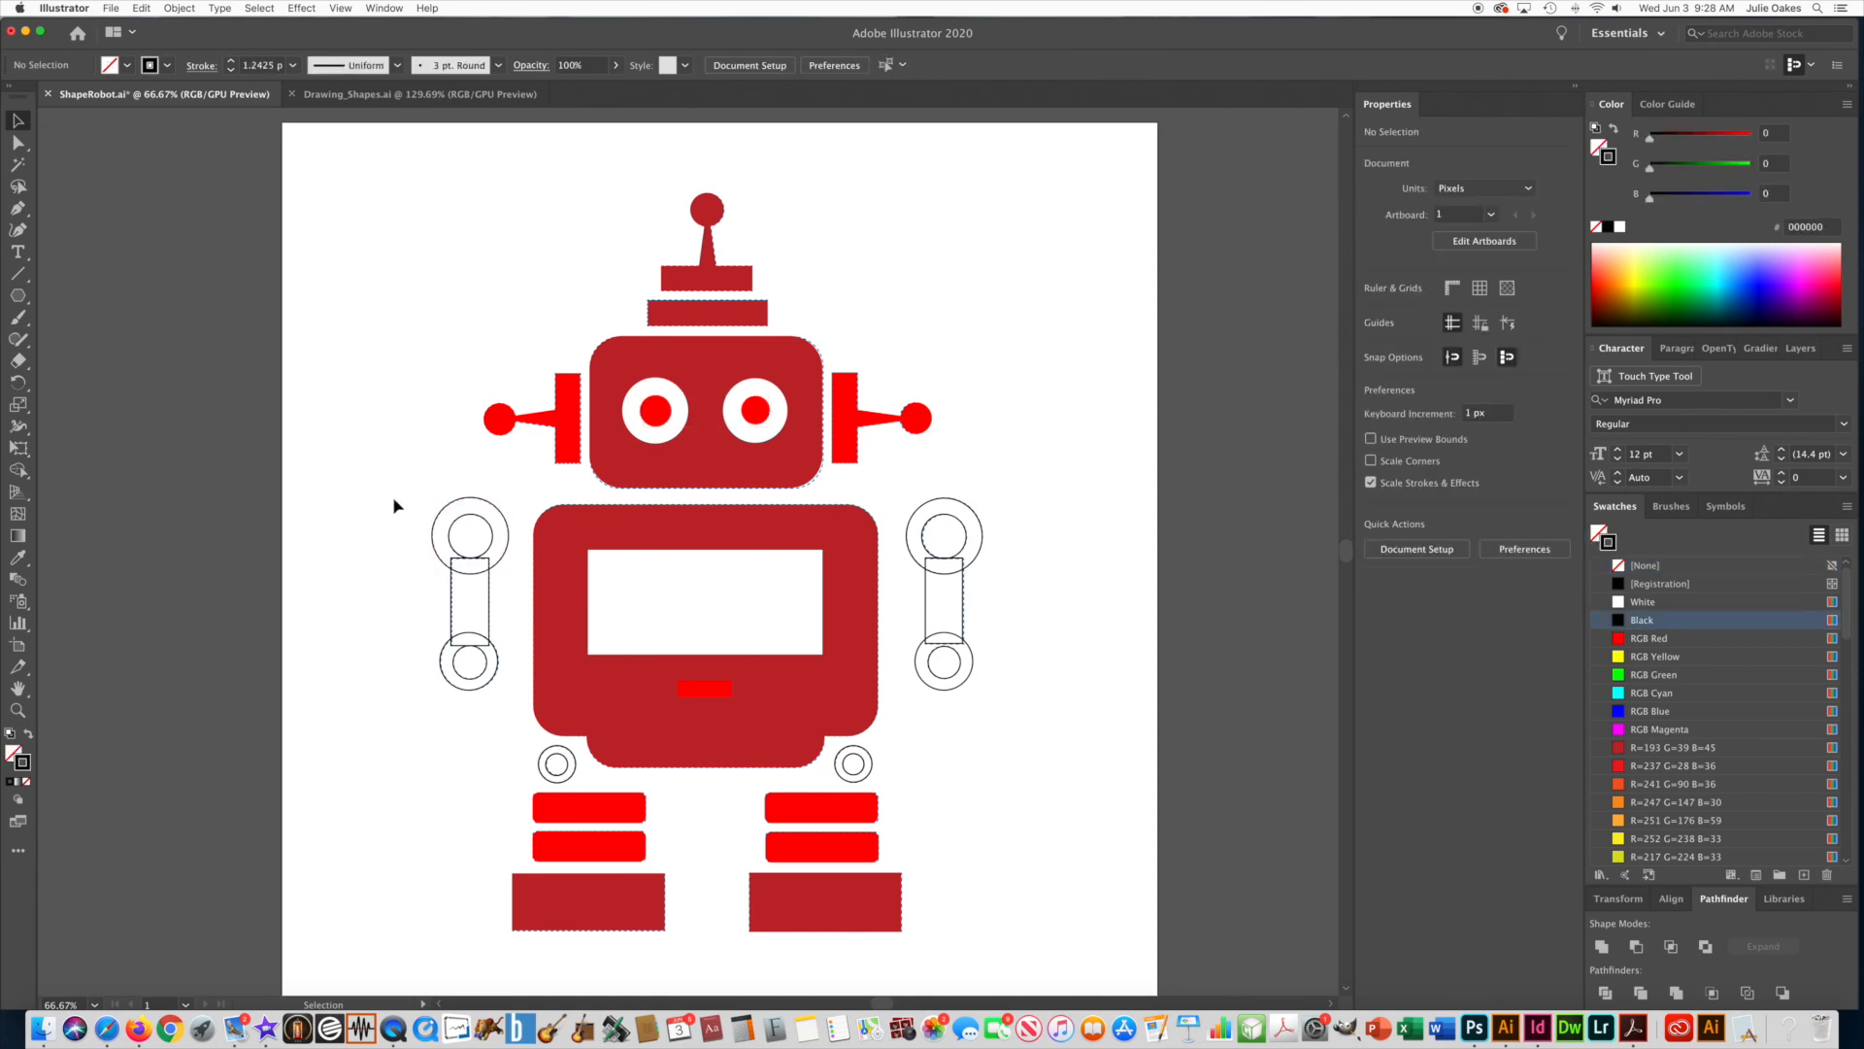
pyautogui.moveTo(414, 505); pyautogui.dragTo(508, 691)
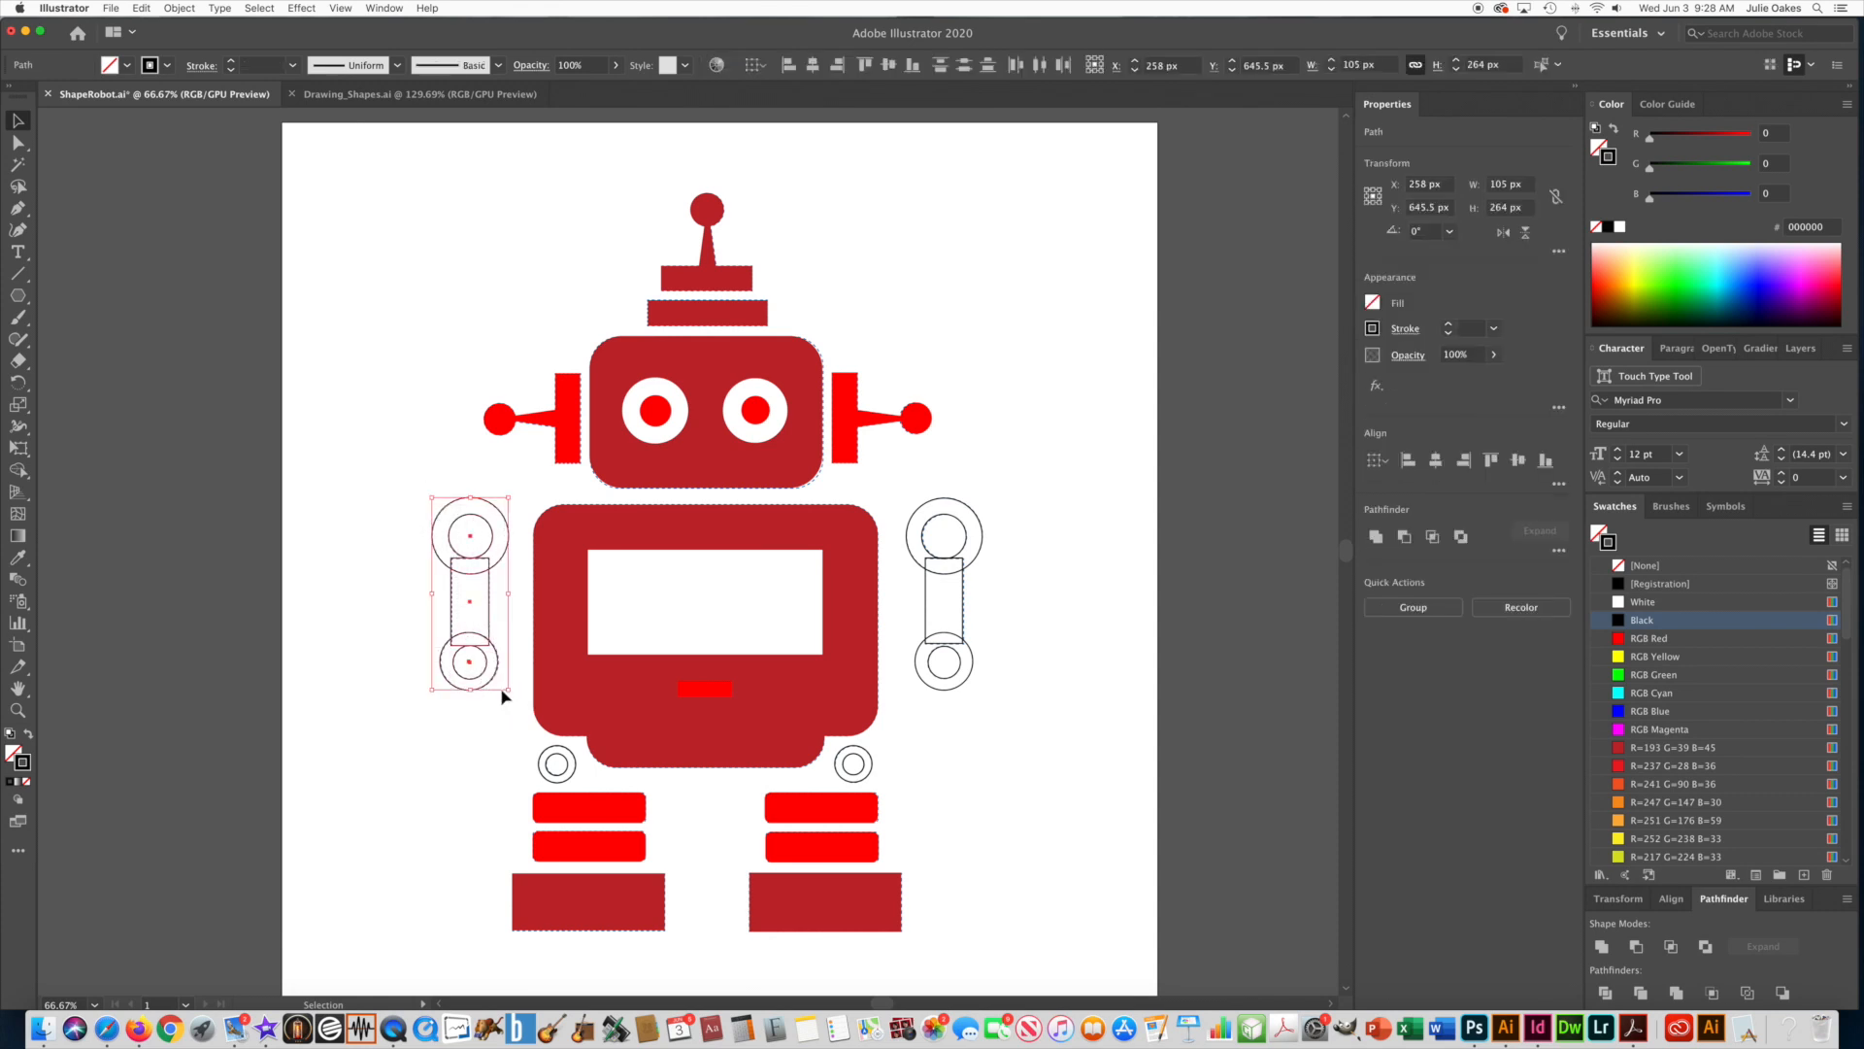
pyautogui.moveTo(1019, 495); pyautogui.dragTo(920, 708)
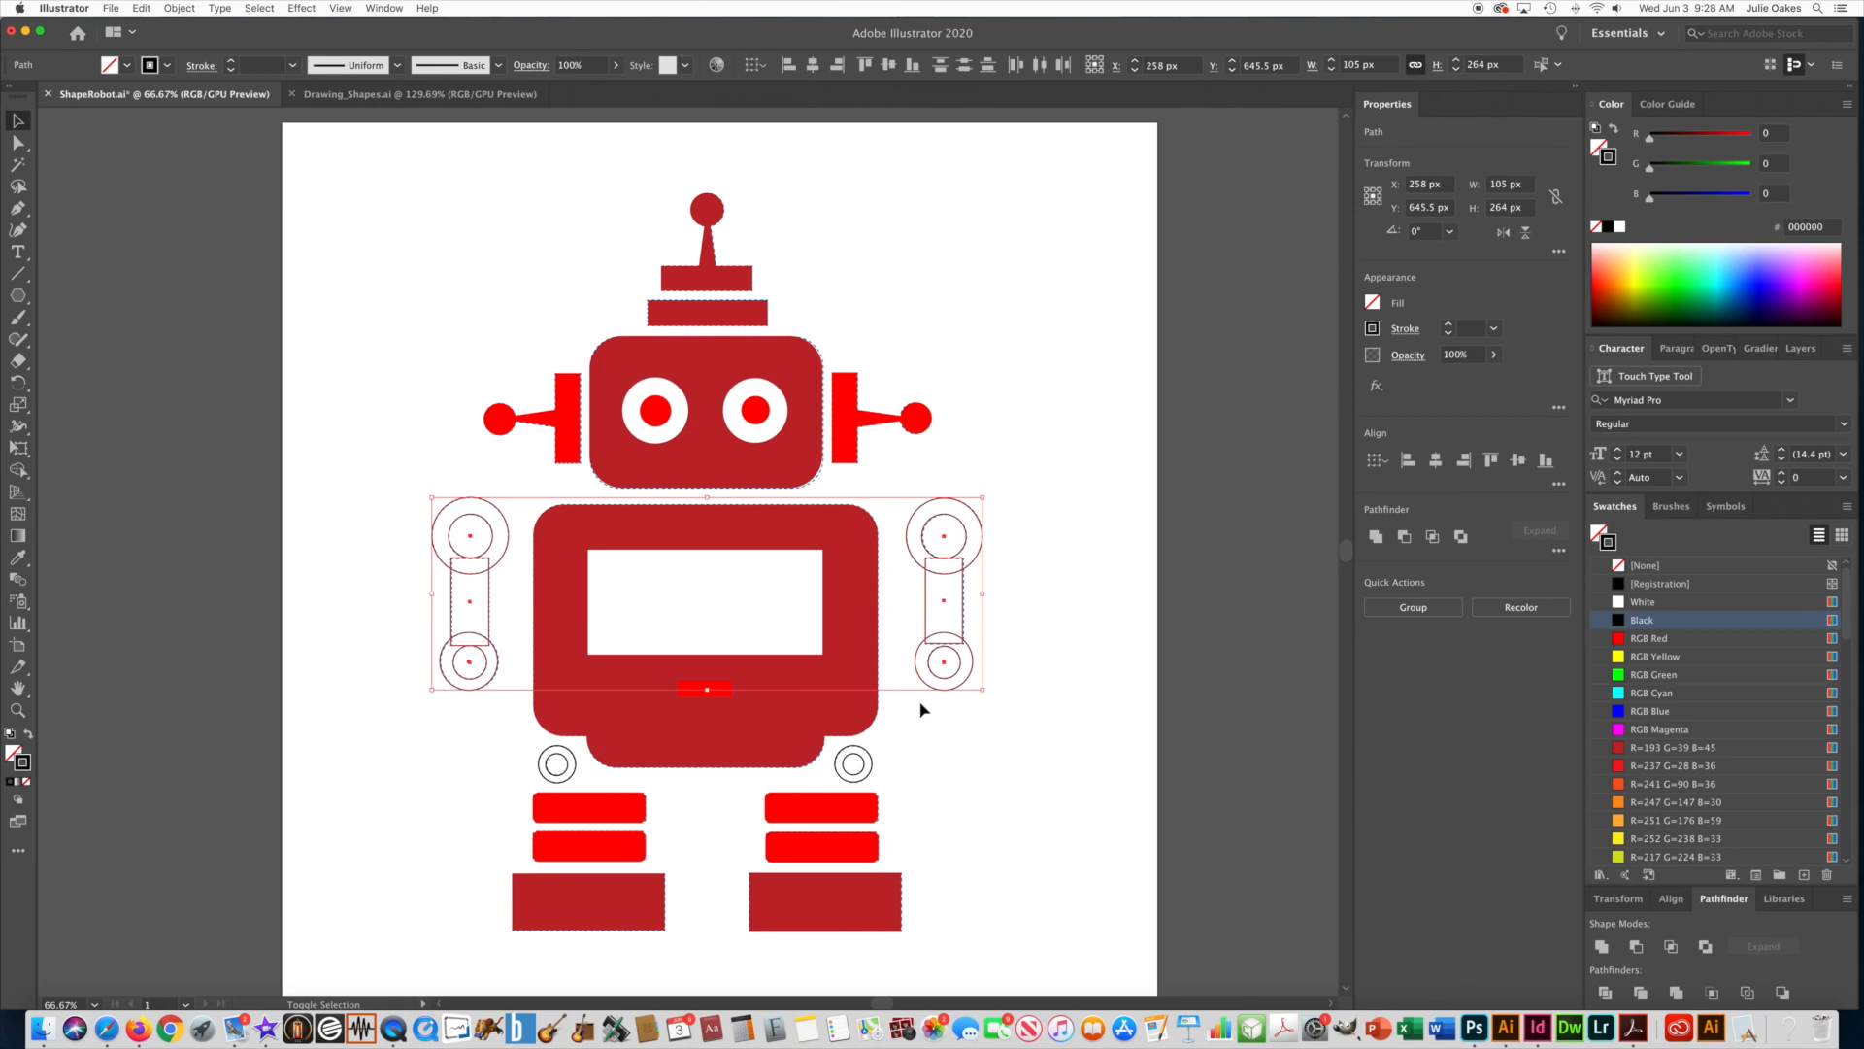
pyautogui.keyDown('shift'); pyautogui.click(853, 764); pyautogui.keyUp('shift')
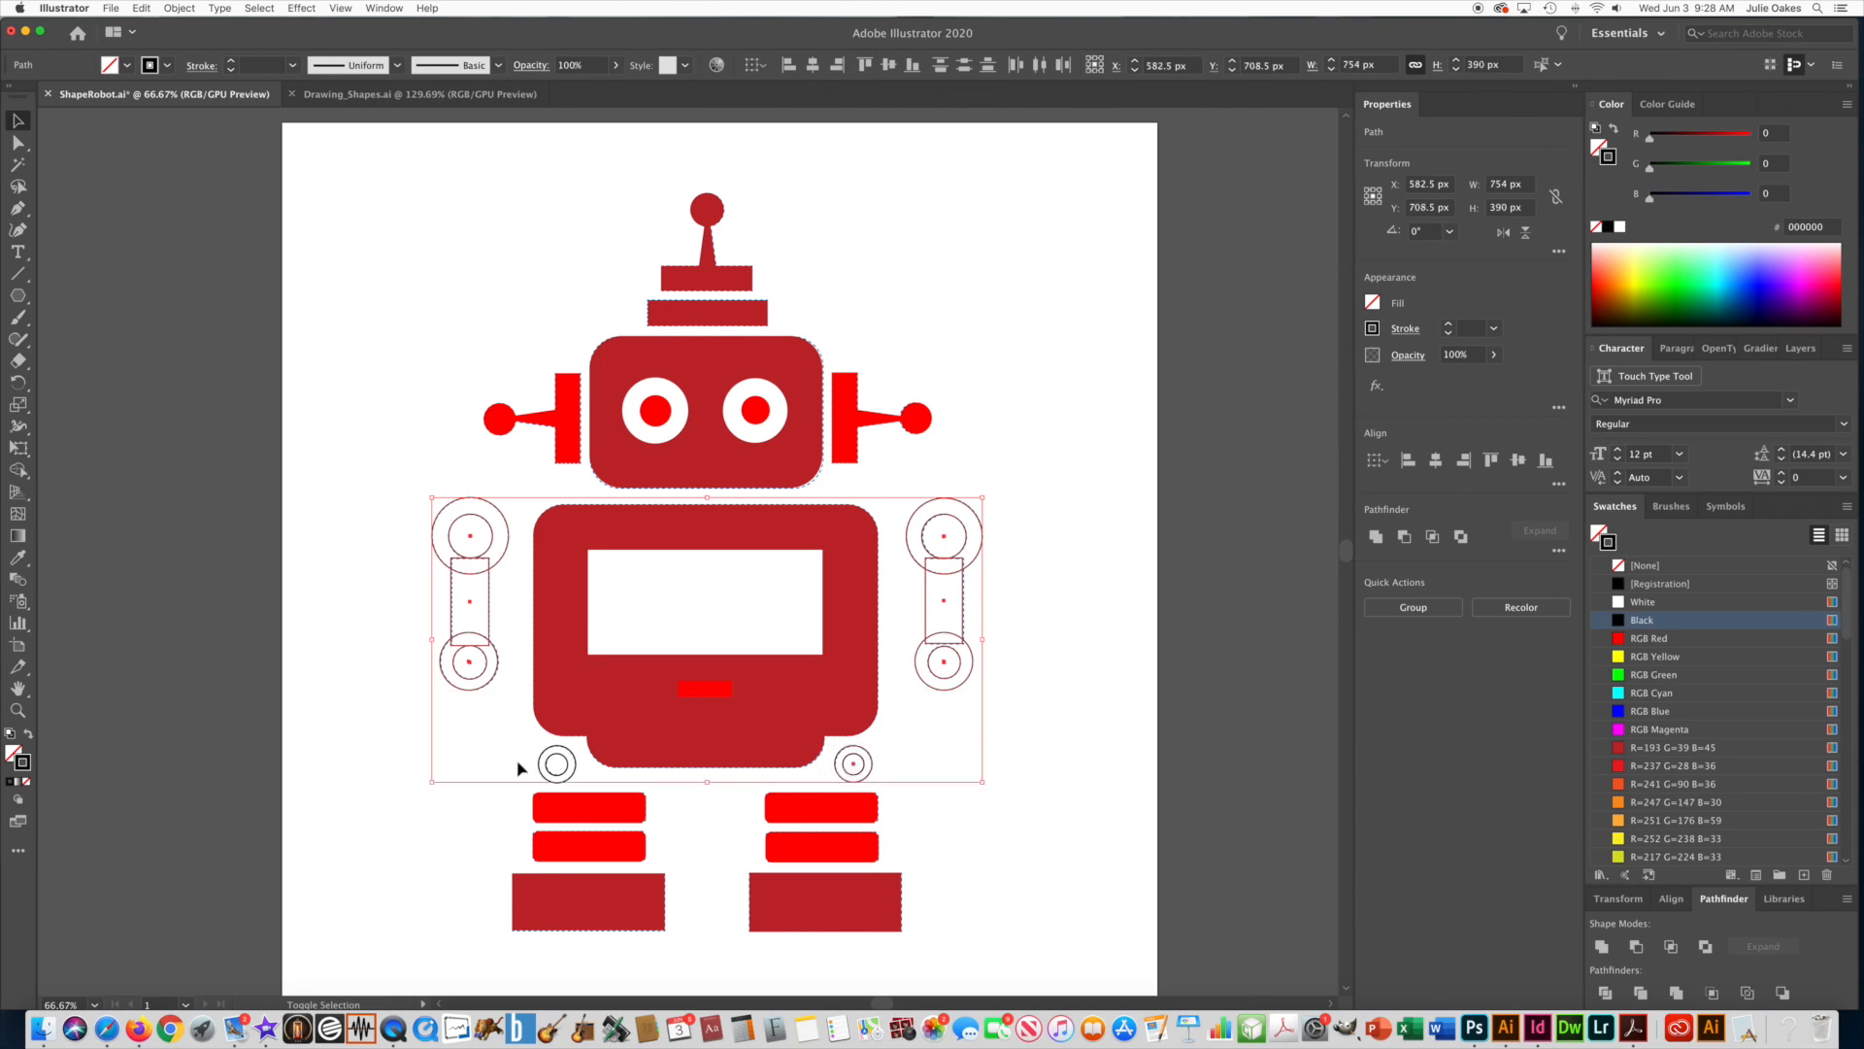
pyautogui.keyDown('shift'); pyautogui.click(556, 763); pyautogui.keyUp('shift')
pyautogui.click(17, 558)
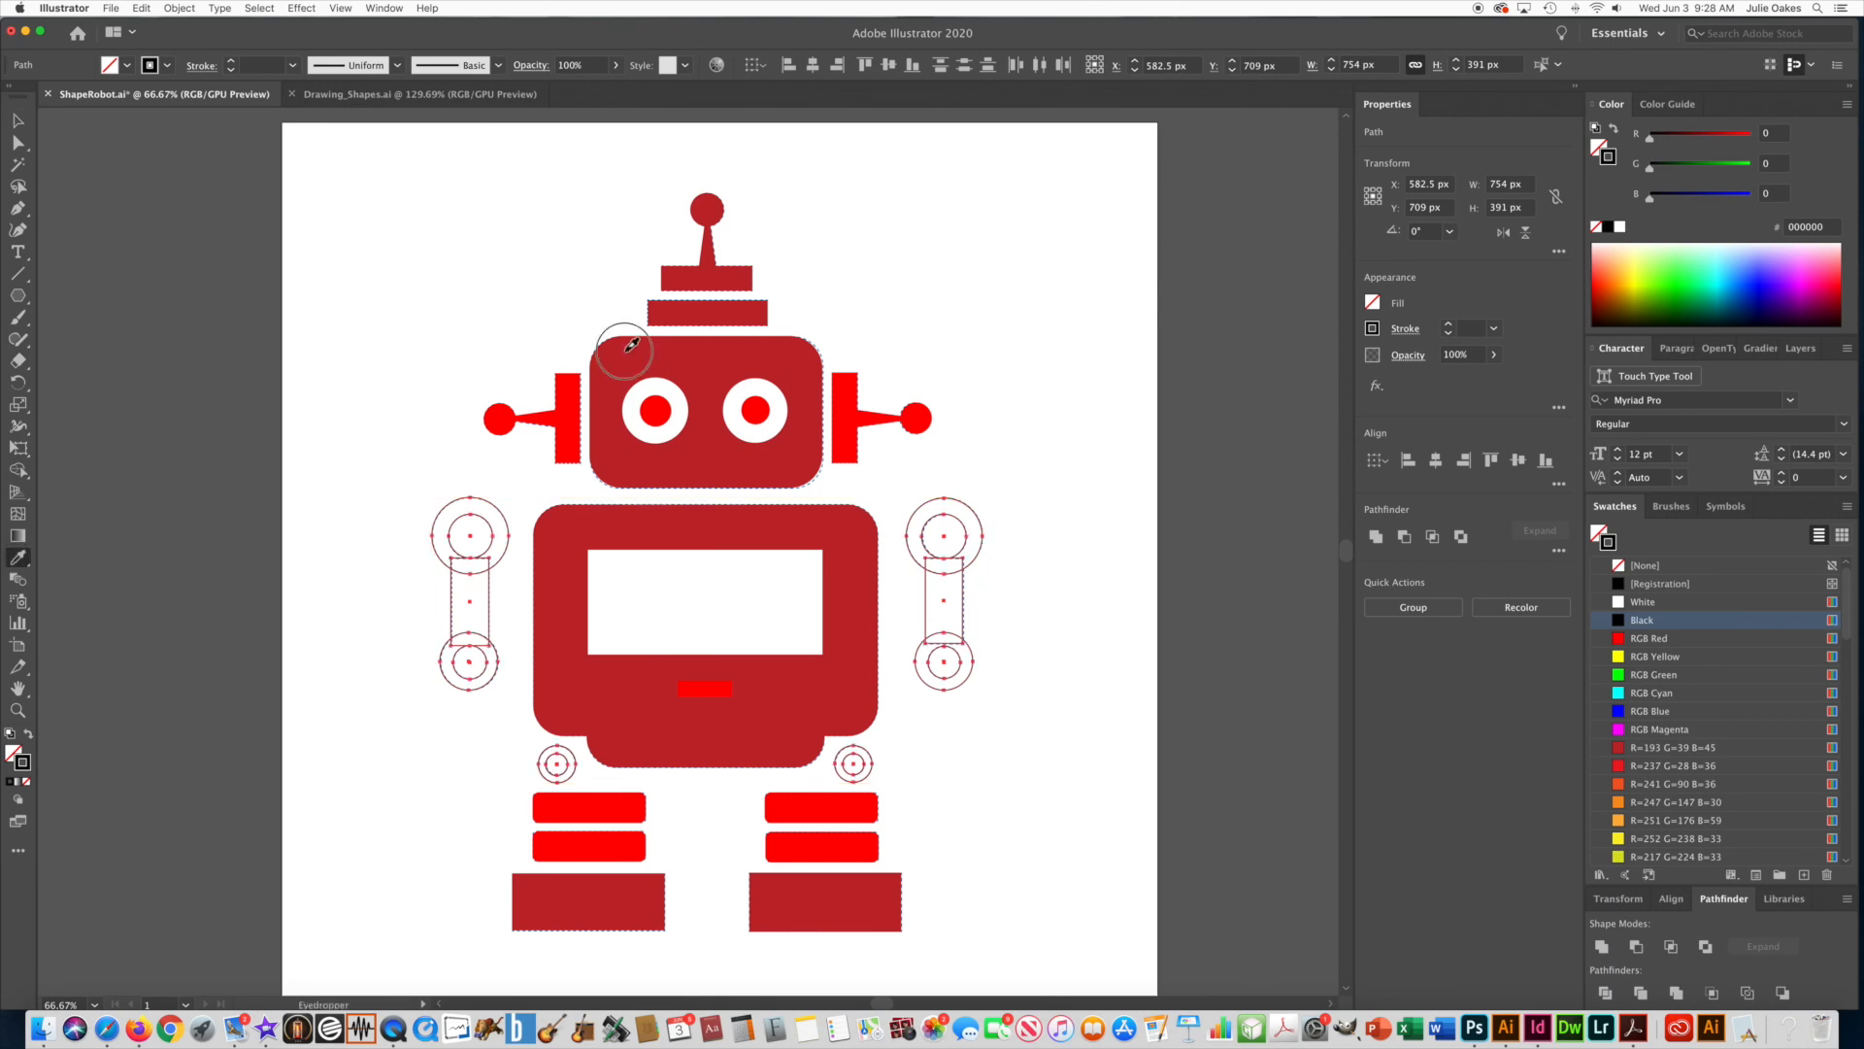
pyautogui.click(626, 351)
pyautogui.click(20, 123)
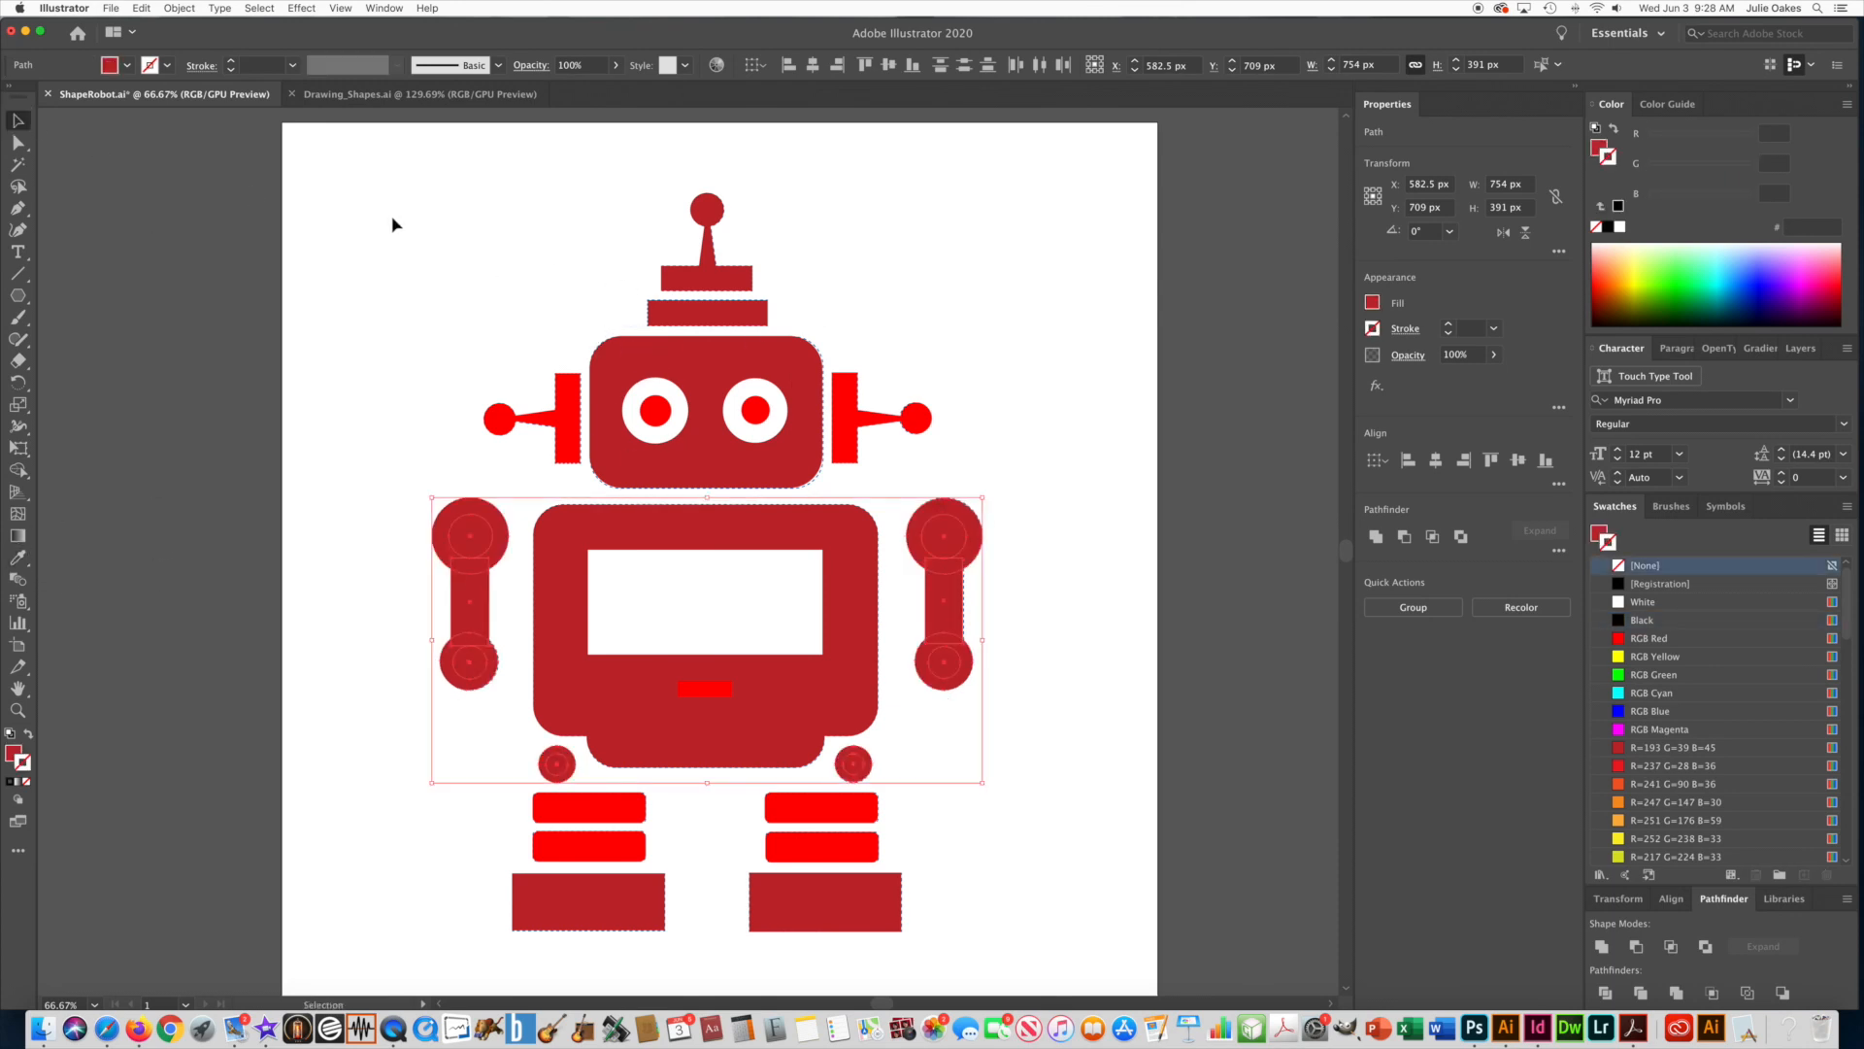
pyautogui.click(367, 317)
pyautogui.click(470, 533)
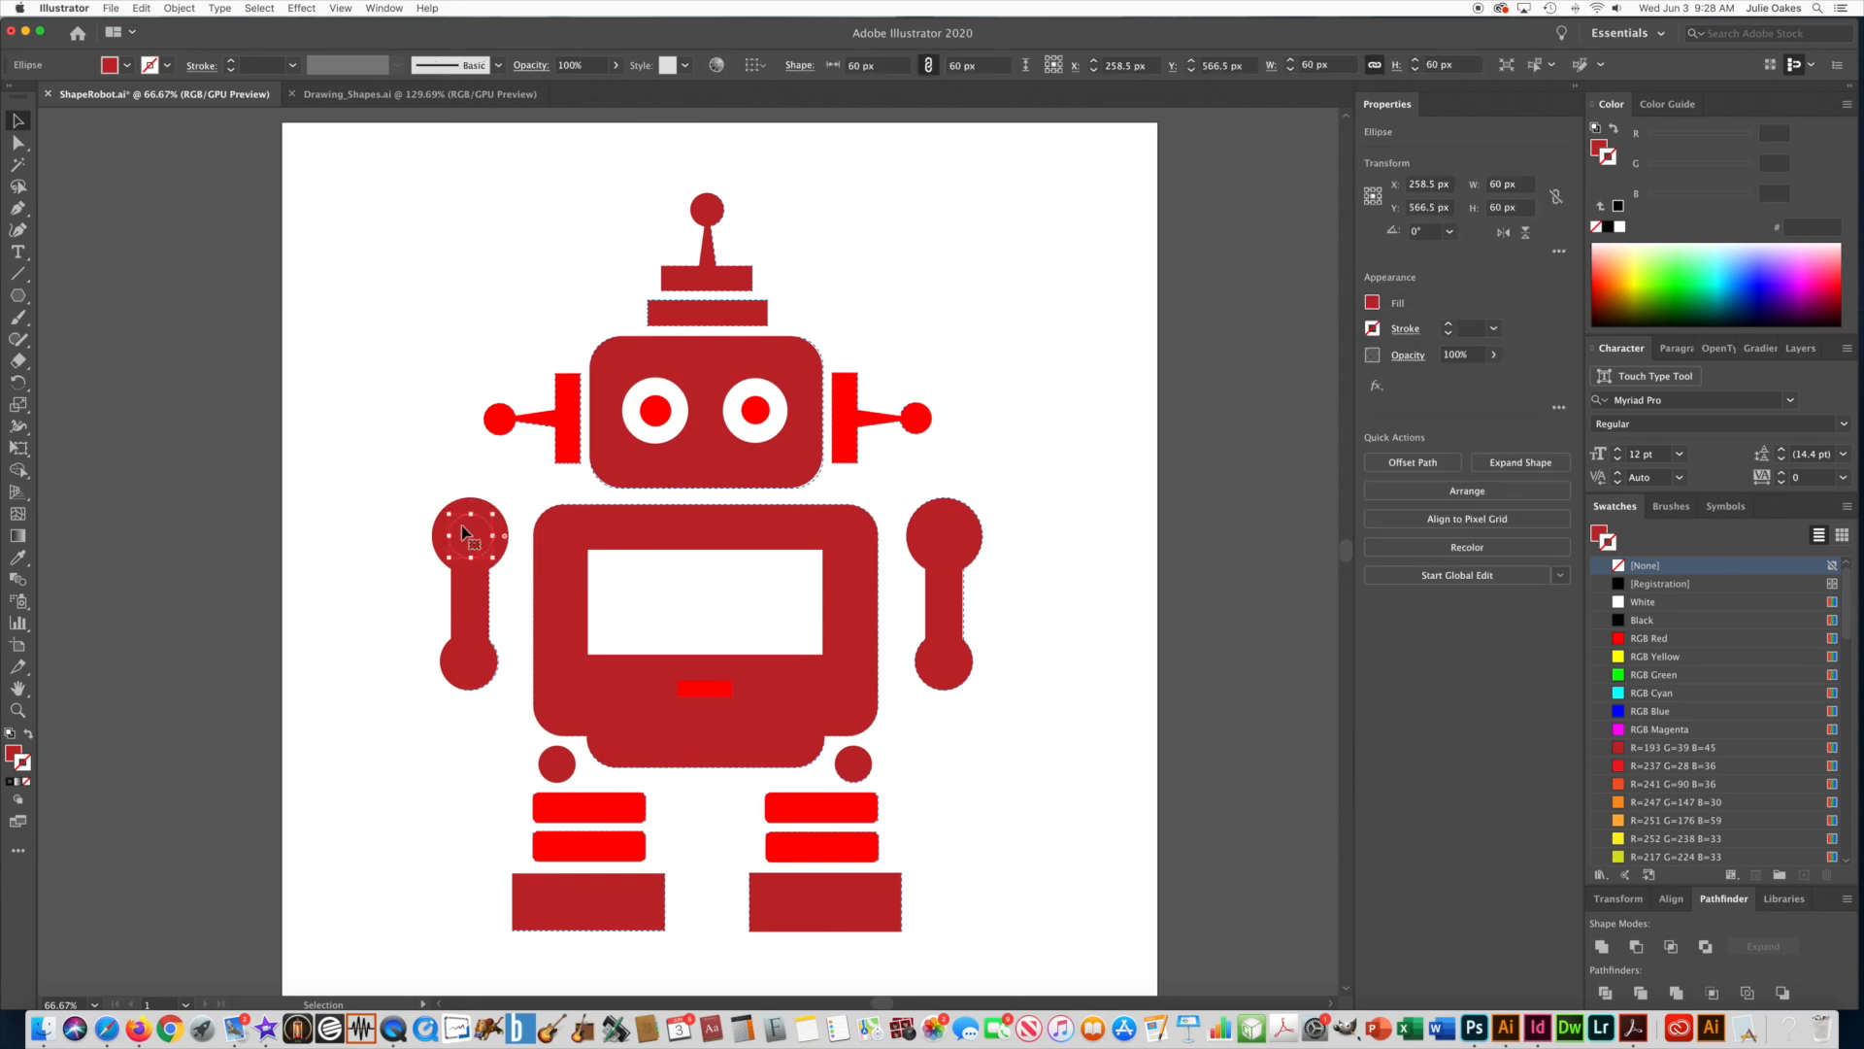
pyautogui.keyDown('shift'); pyautogui.click(928, 526); pyautogui.keyUp('shift')
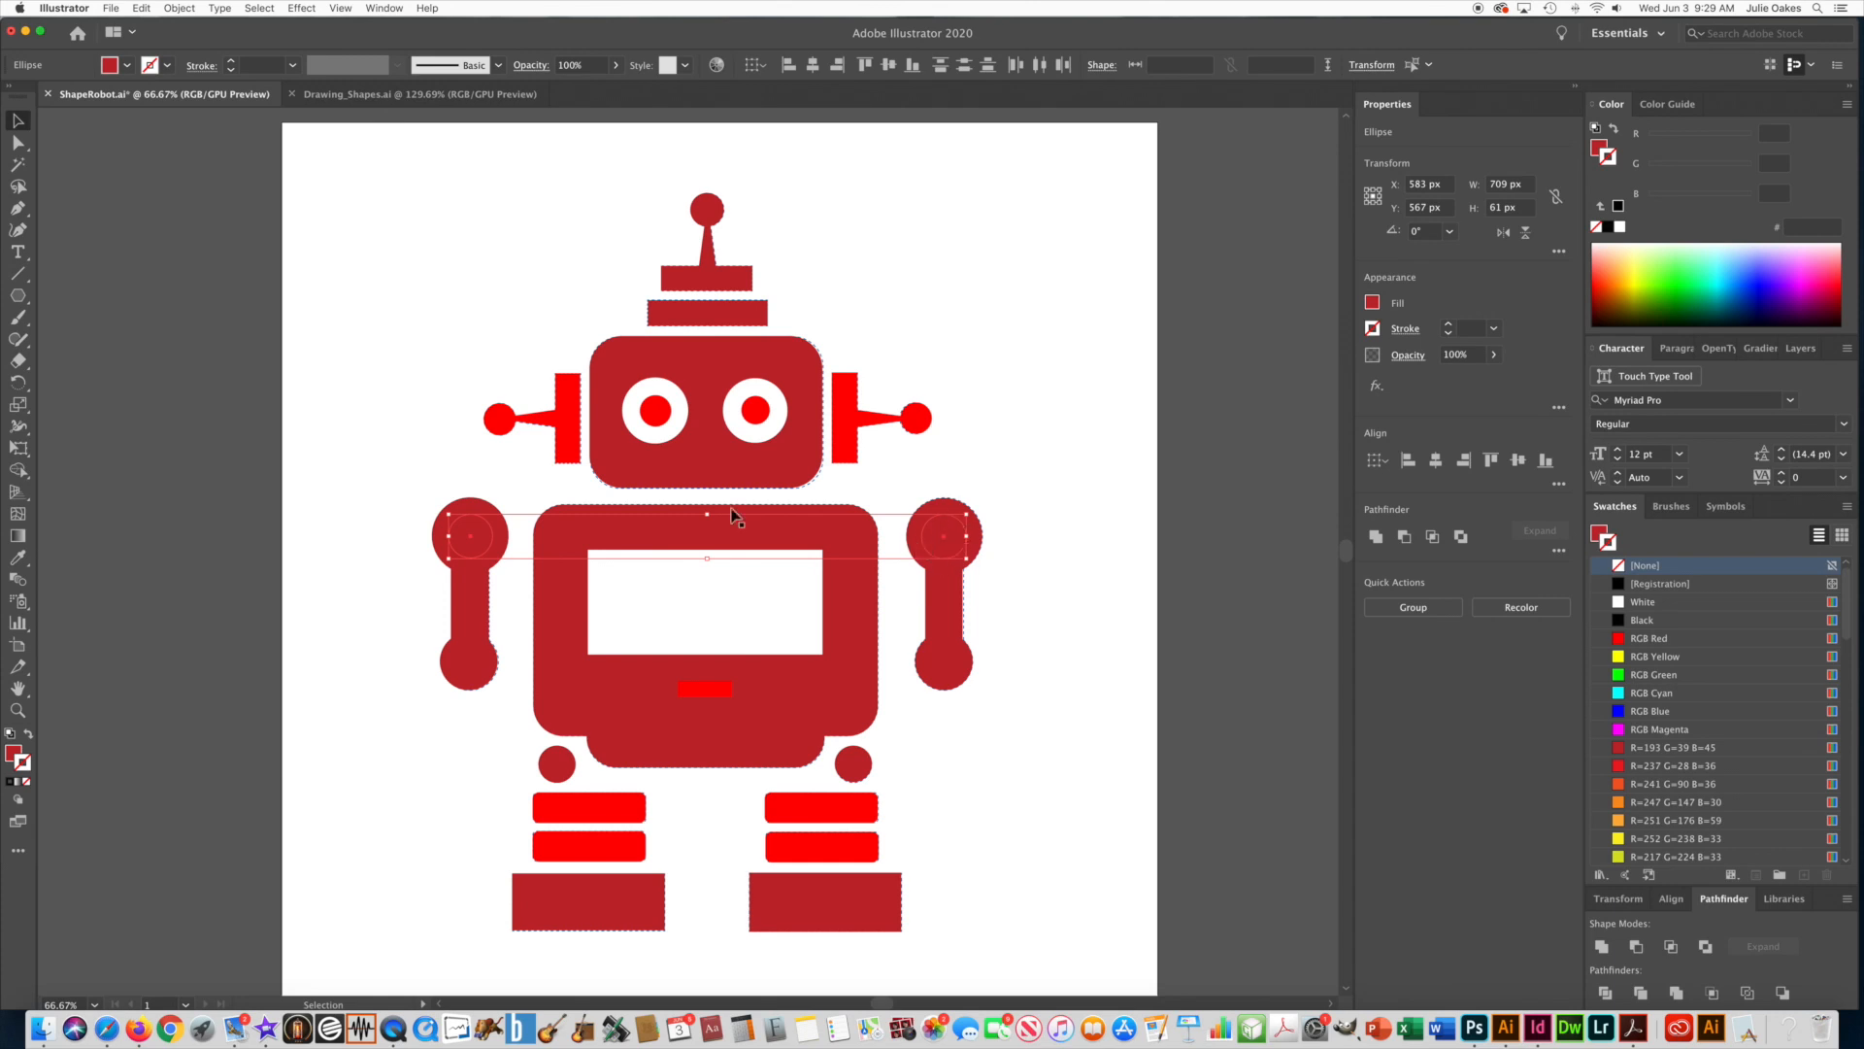
pyautogui.click(401, 449)
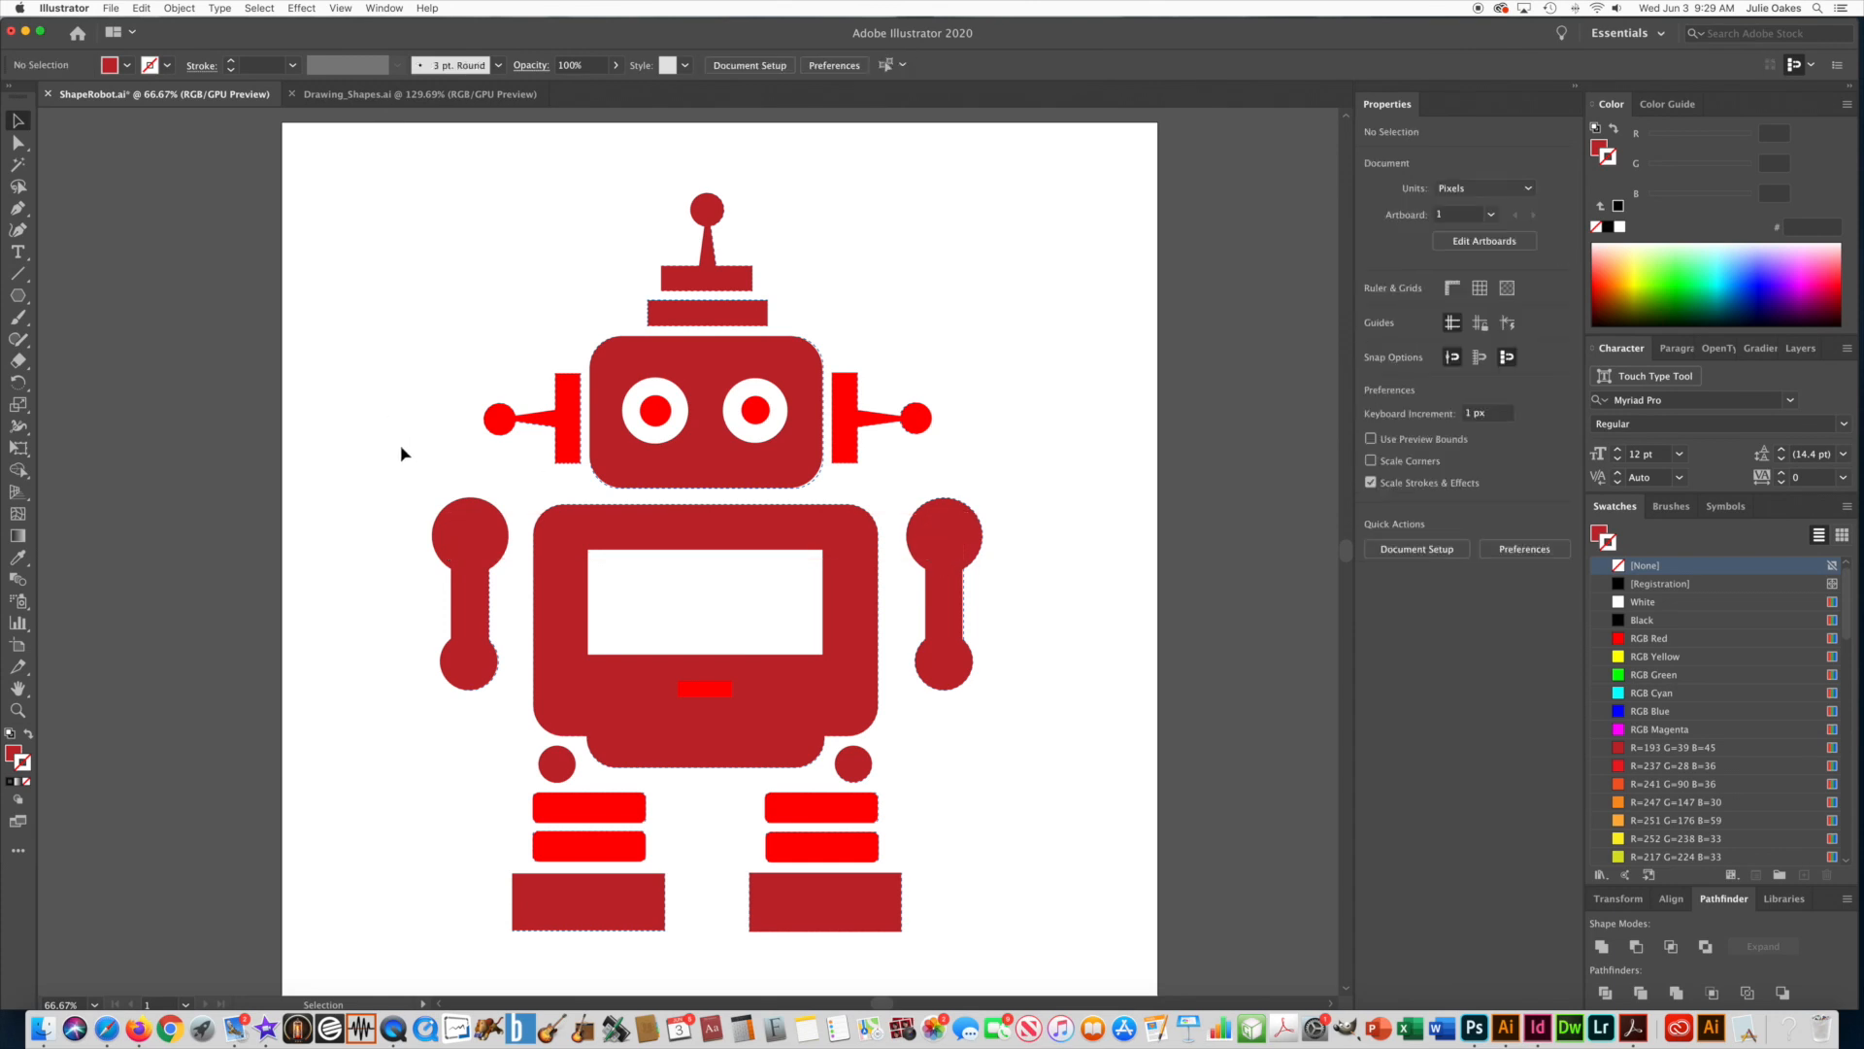
# Select the large outer circles of both shoulders, send them to the back of the stacking order, and deselect them.
pyautogui.click(471, 507)
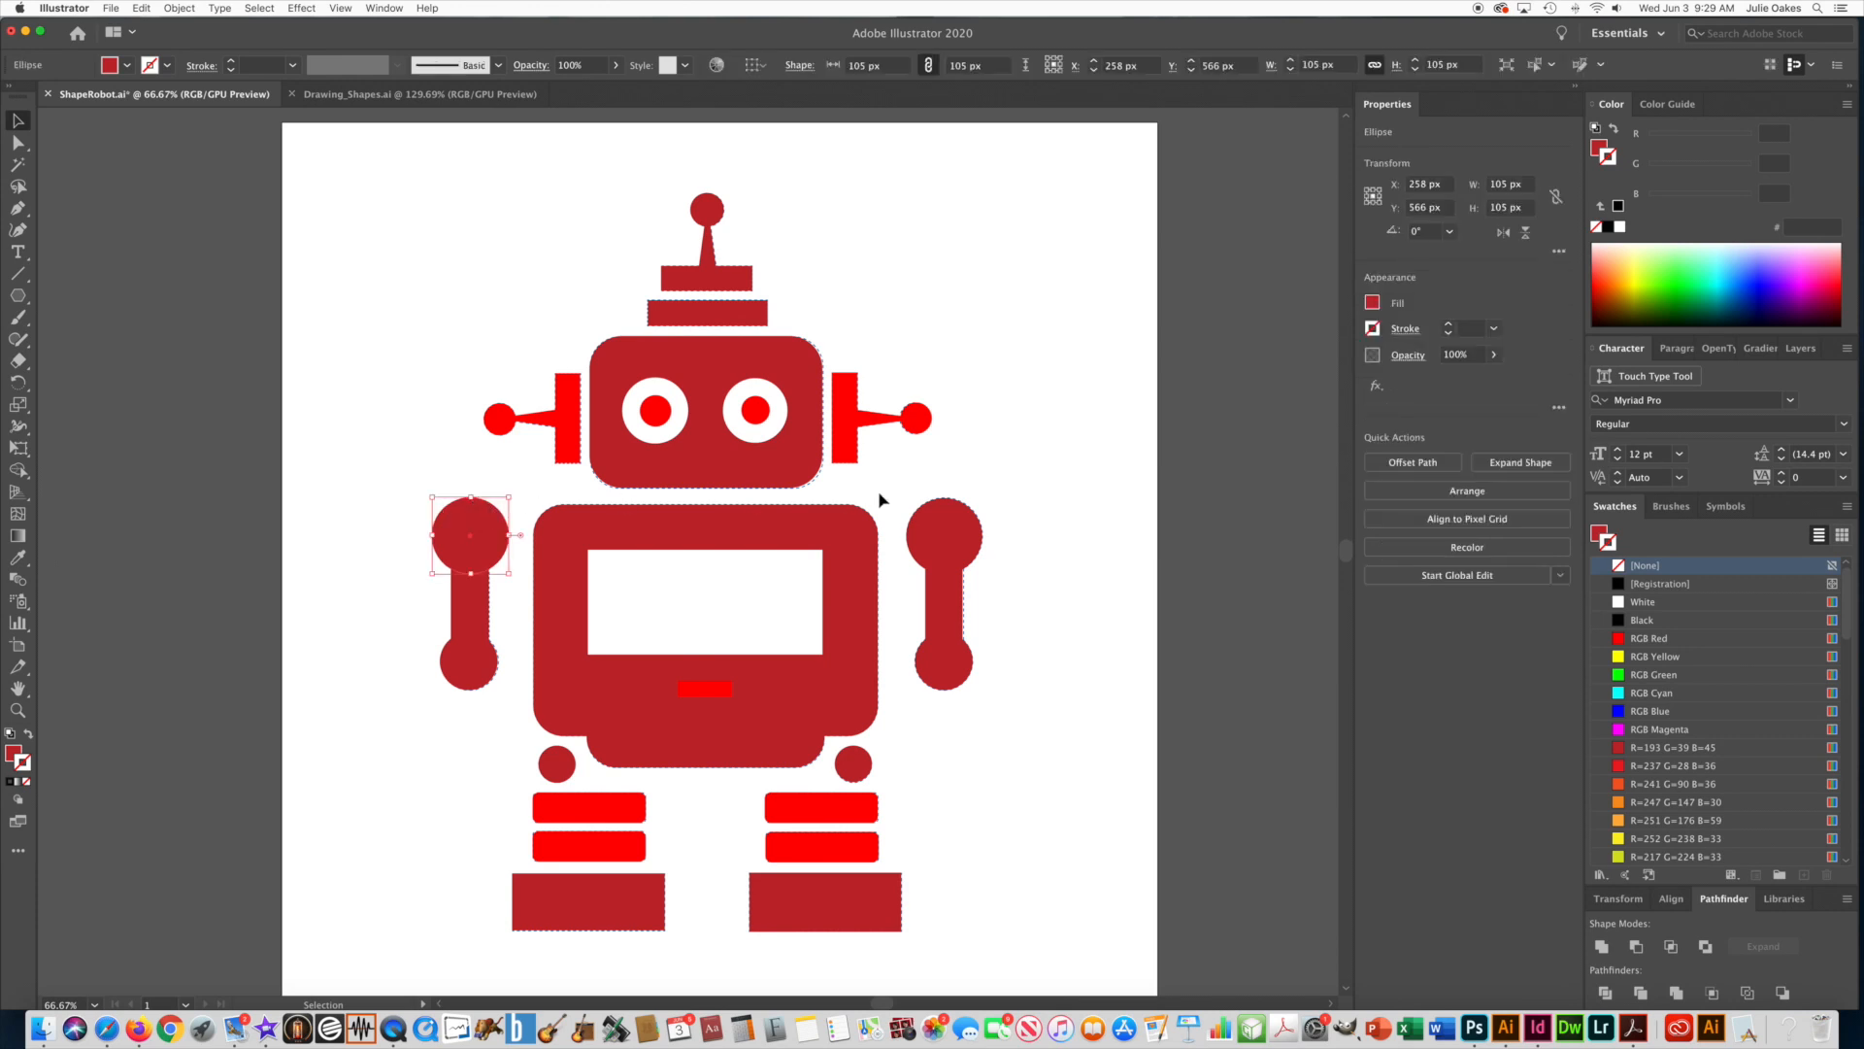
pyautogui.keyDown('shift'); pyautogui.click(953, 512); pyautogui.keyUp('shift')
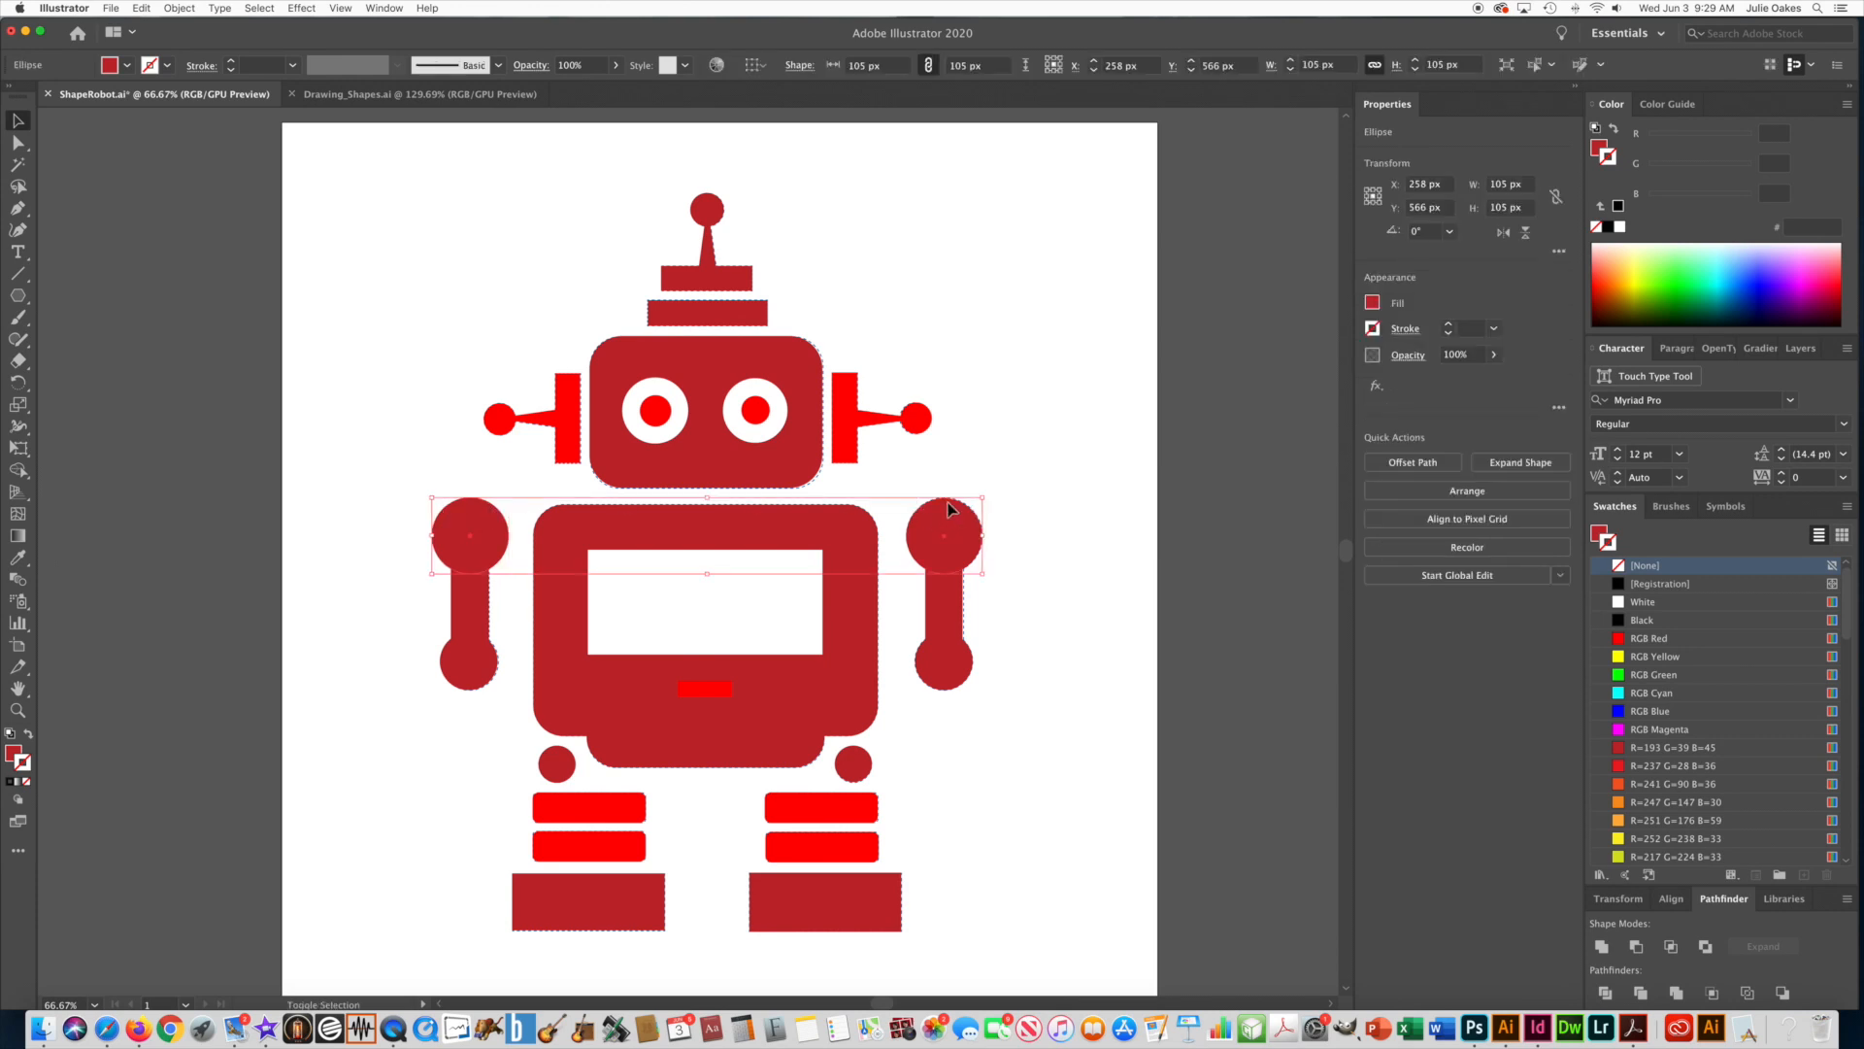
pyautogui.click(180, 8)
pyautogui.moveTo(243, 40)
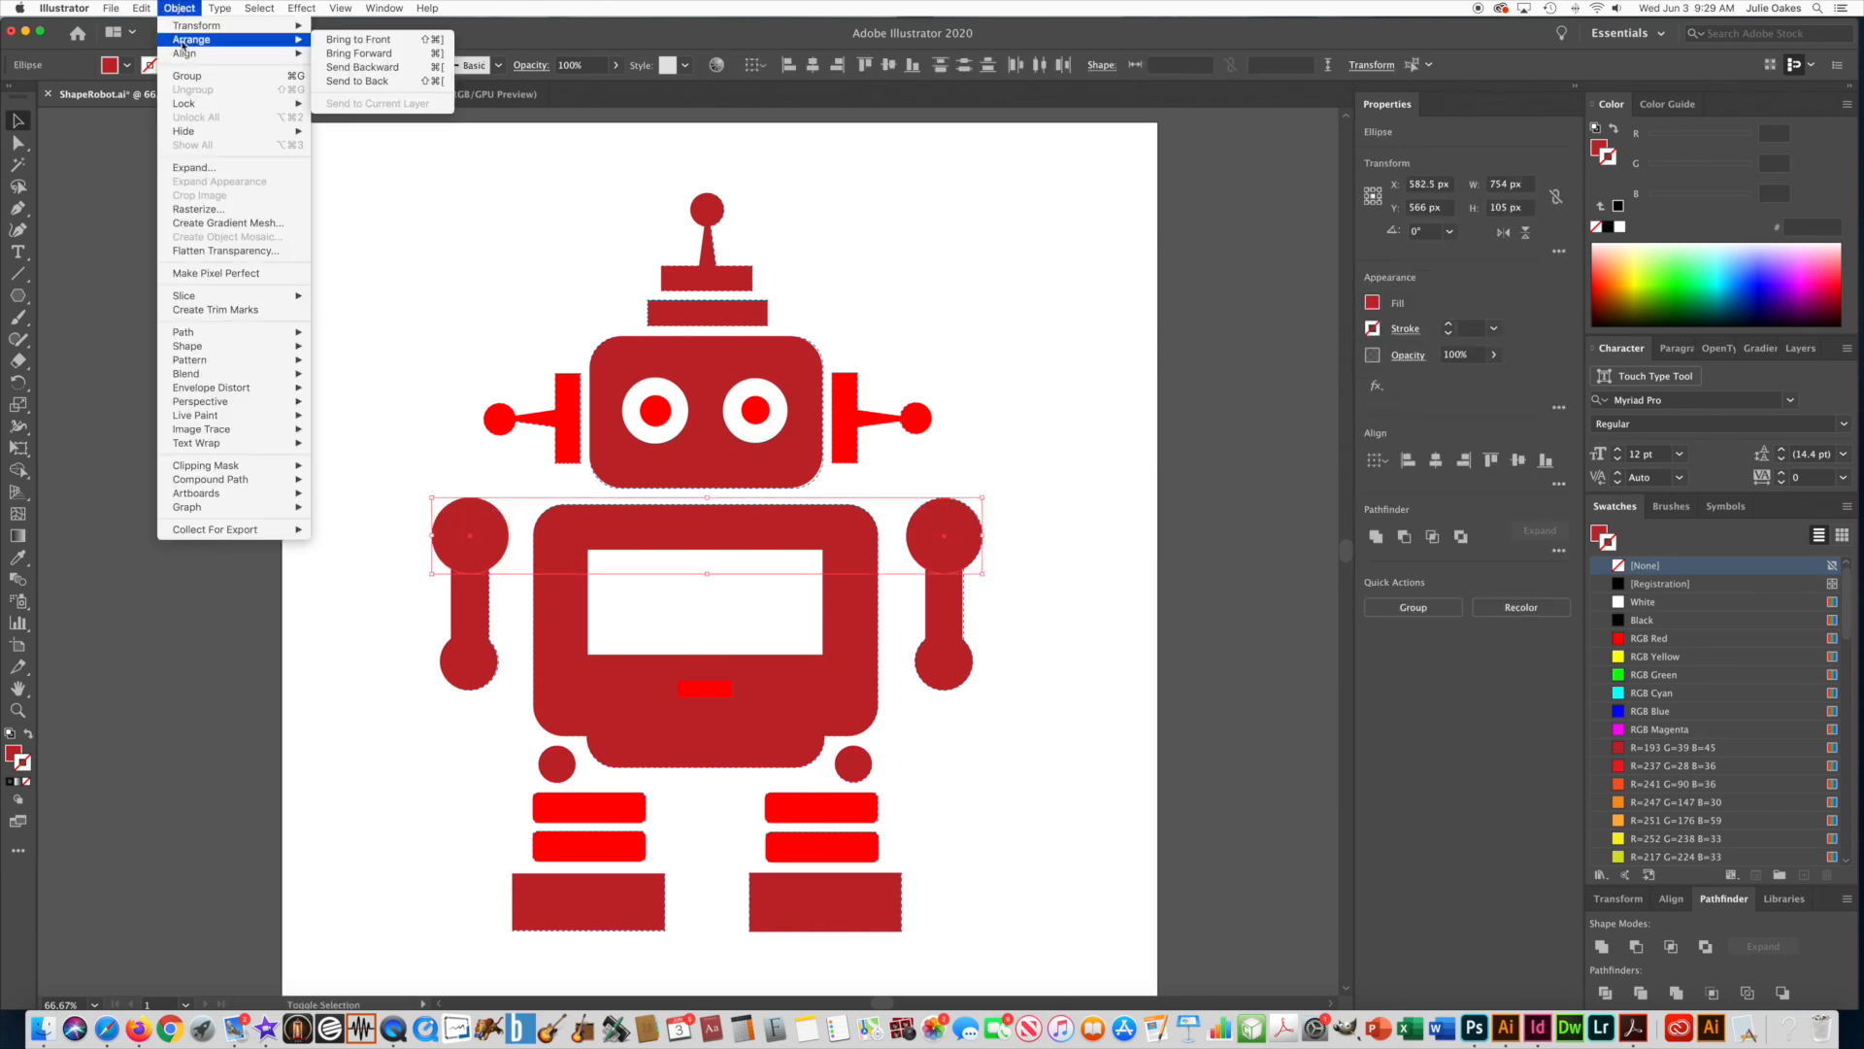
pyautogui.click(351, 82)
pyautogui.click(352, 496)
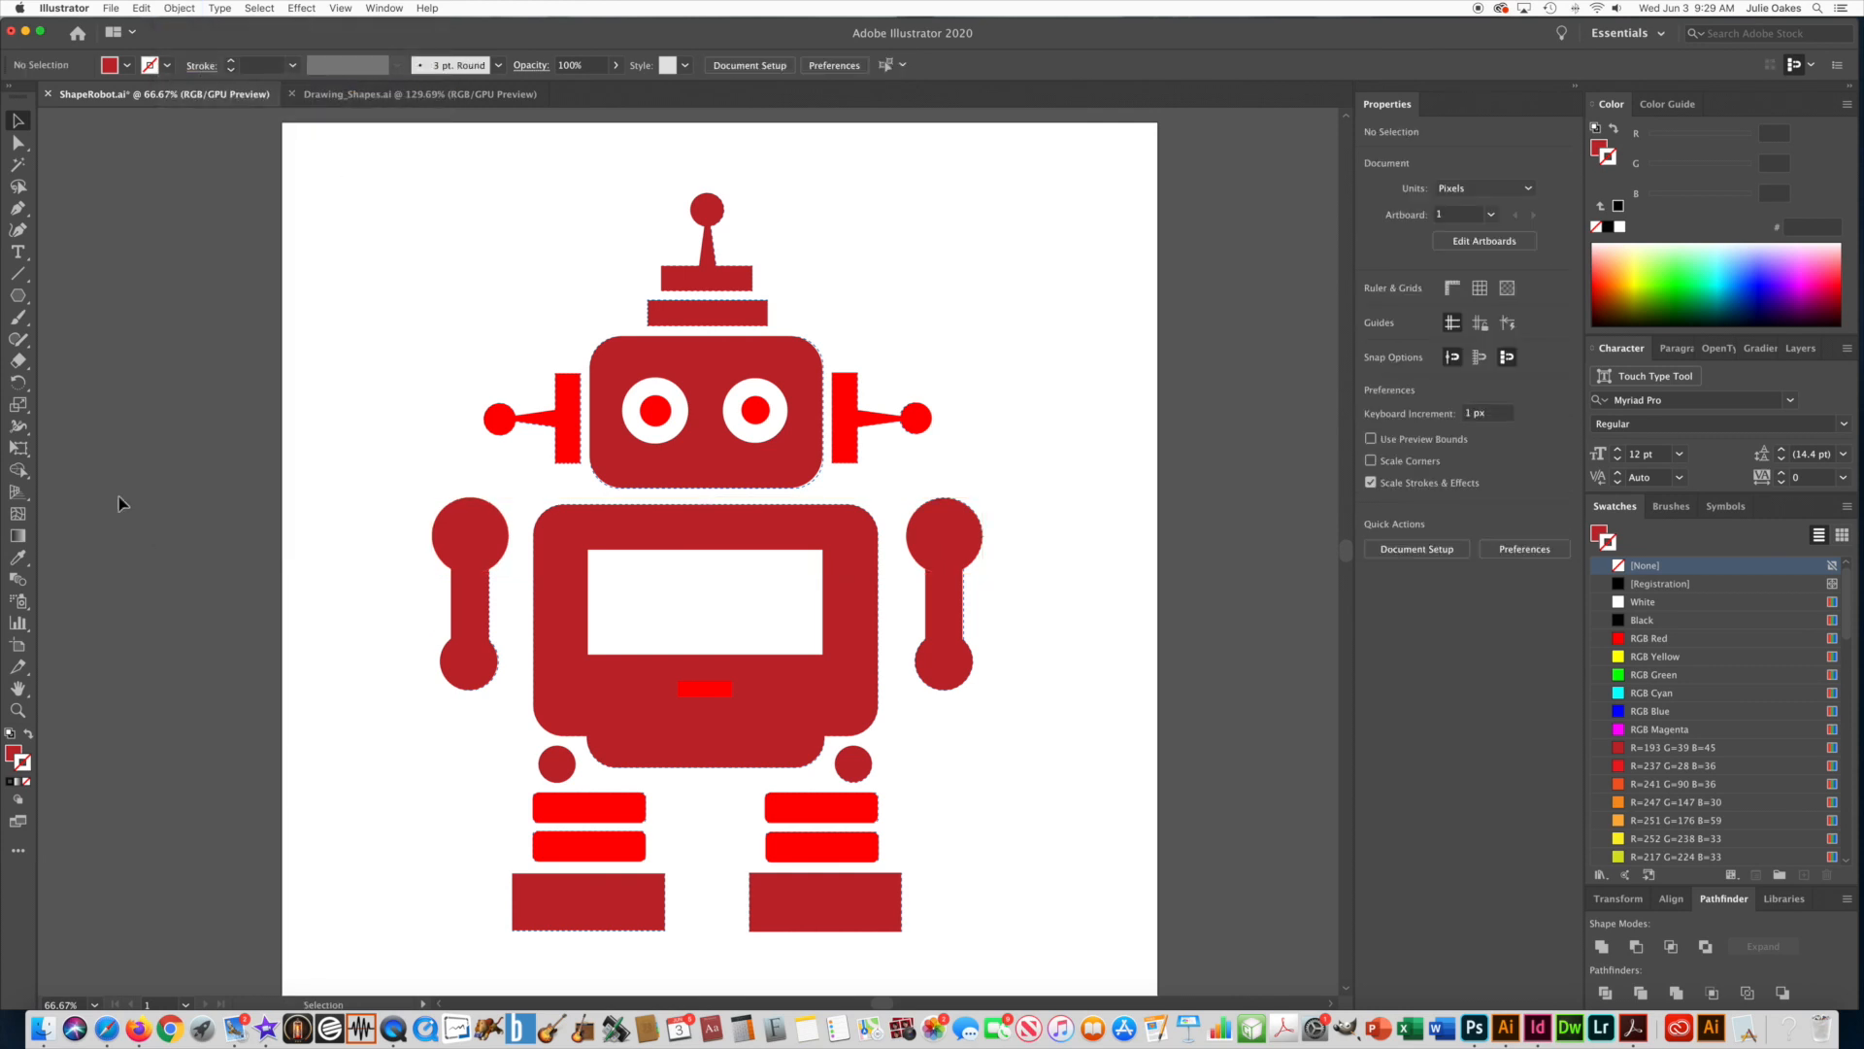
# Select the inner circles of both shoulders and give them the eyes' white, strokeless appearance with the Eyedropper.
pyautogui.click(473, 542)
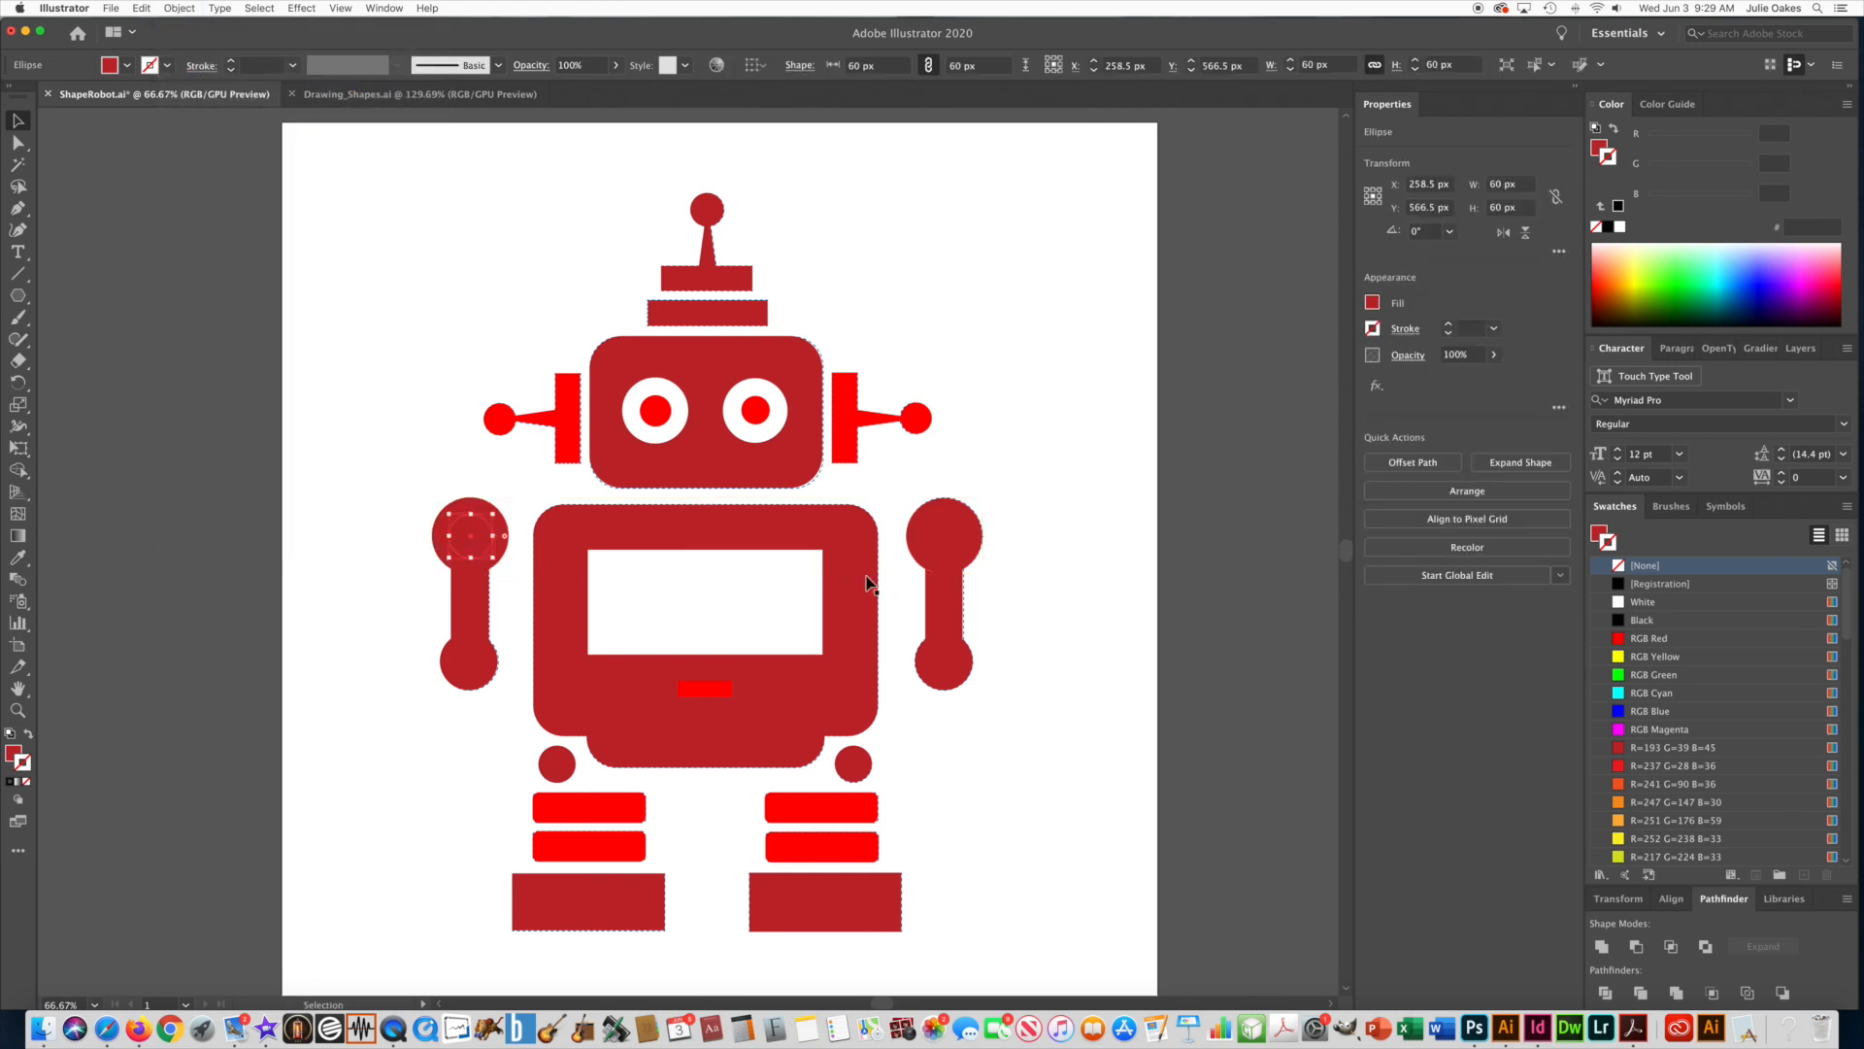
pyautogui.keyDown('shift'); pyautogui.click(949, 551); pyautogui.keyUp('shift')
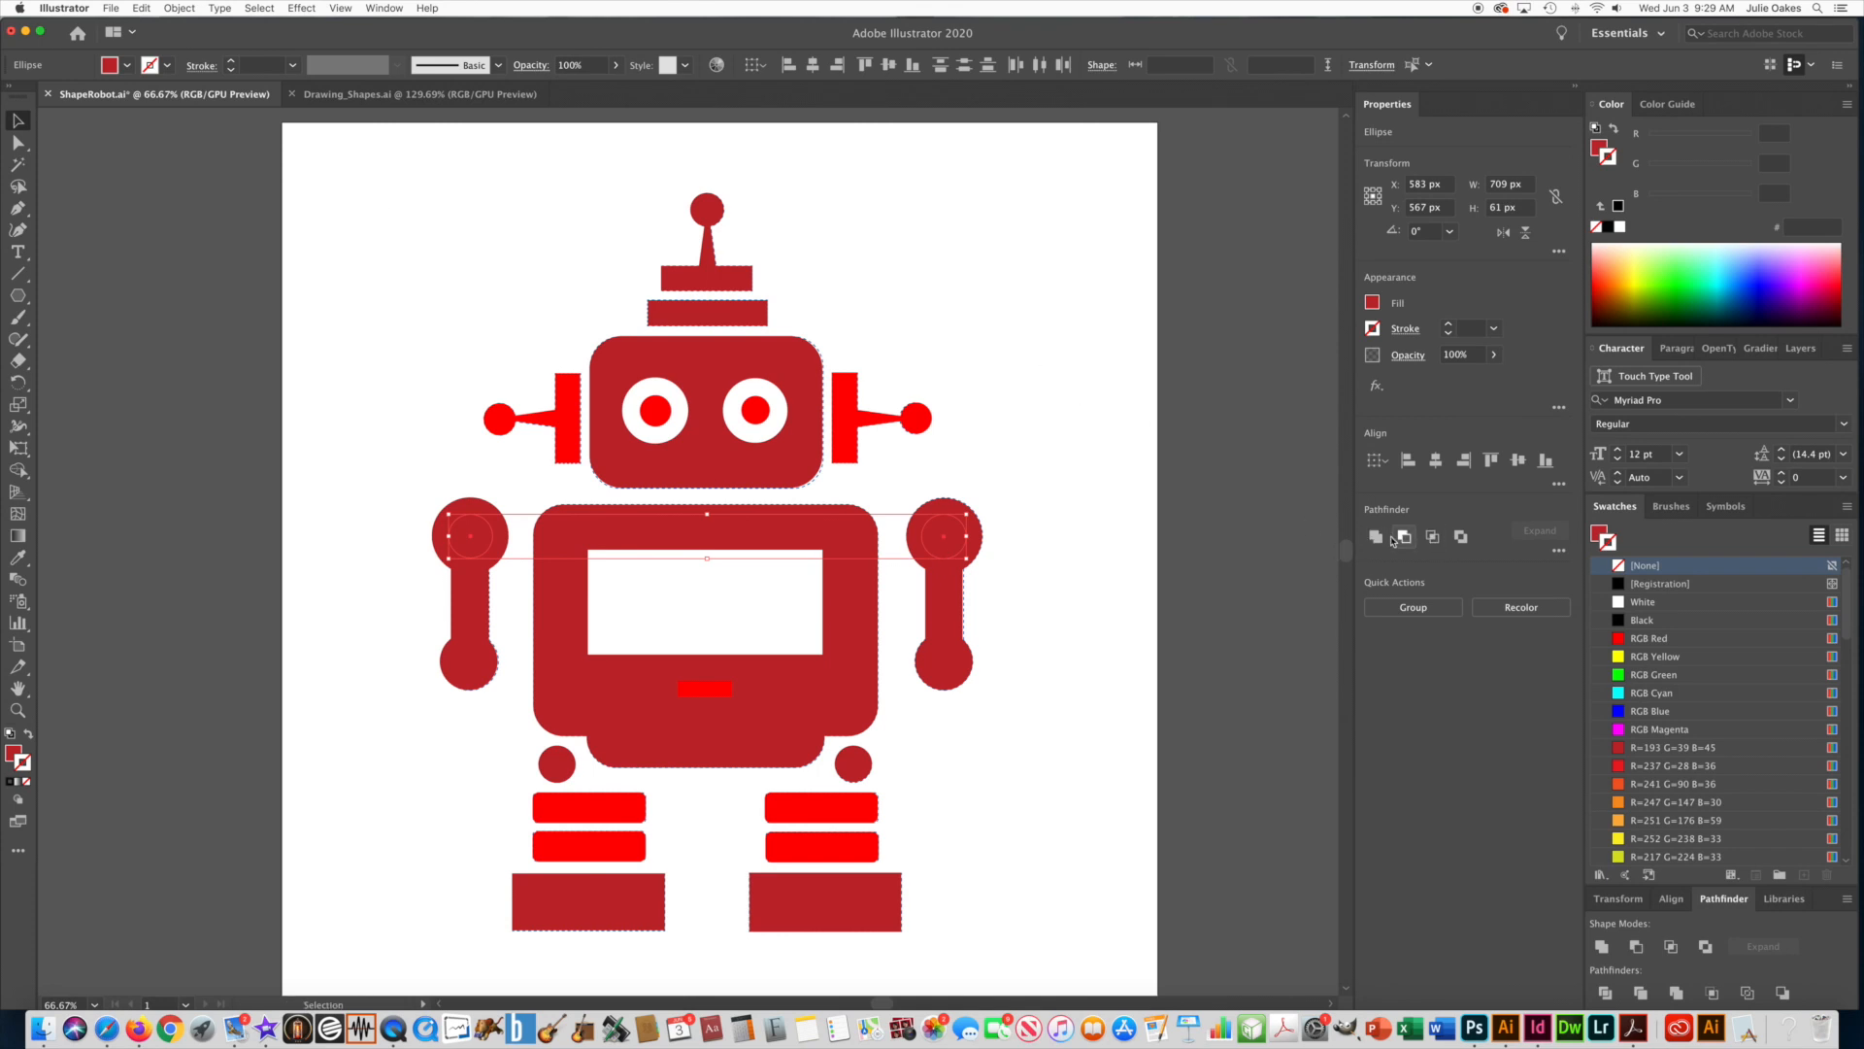
pyautogui.click(14, 560)
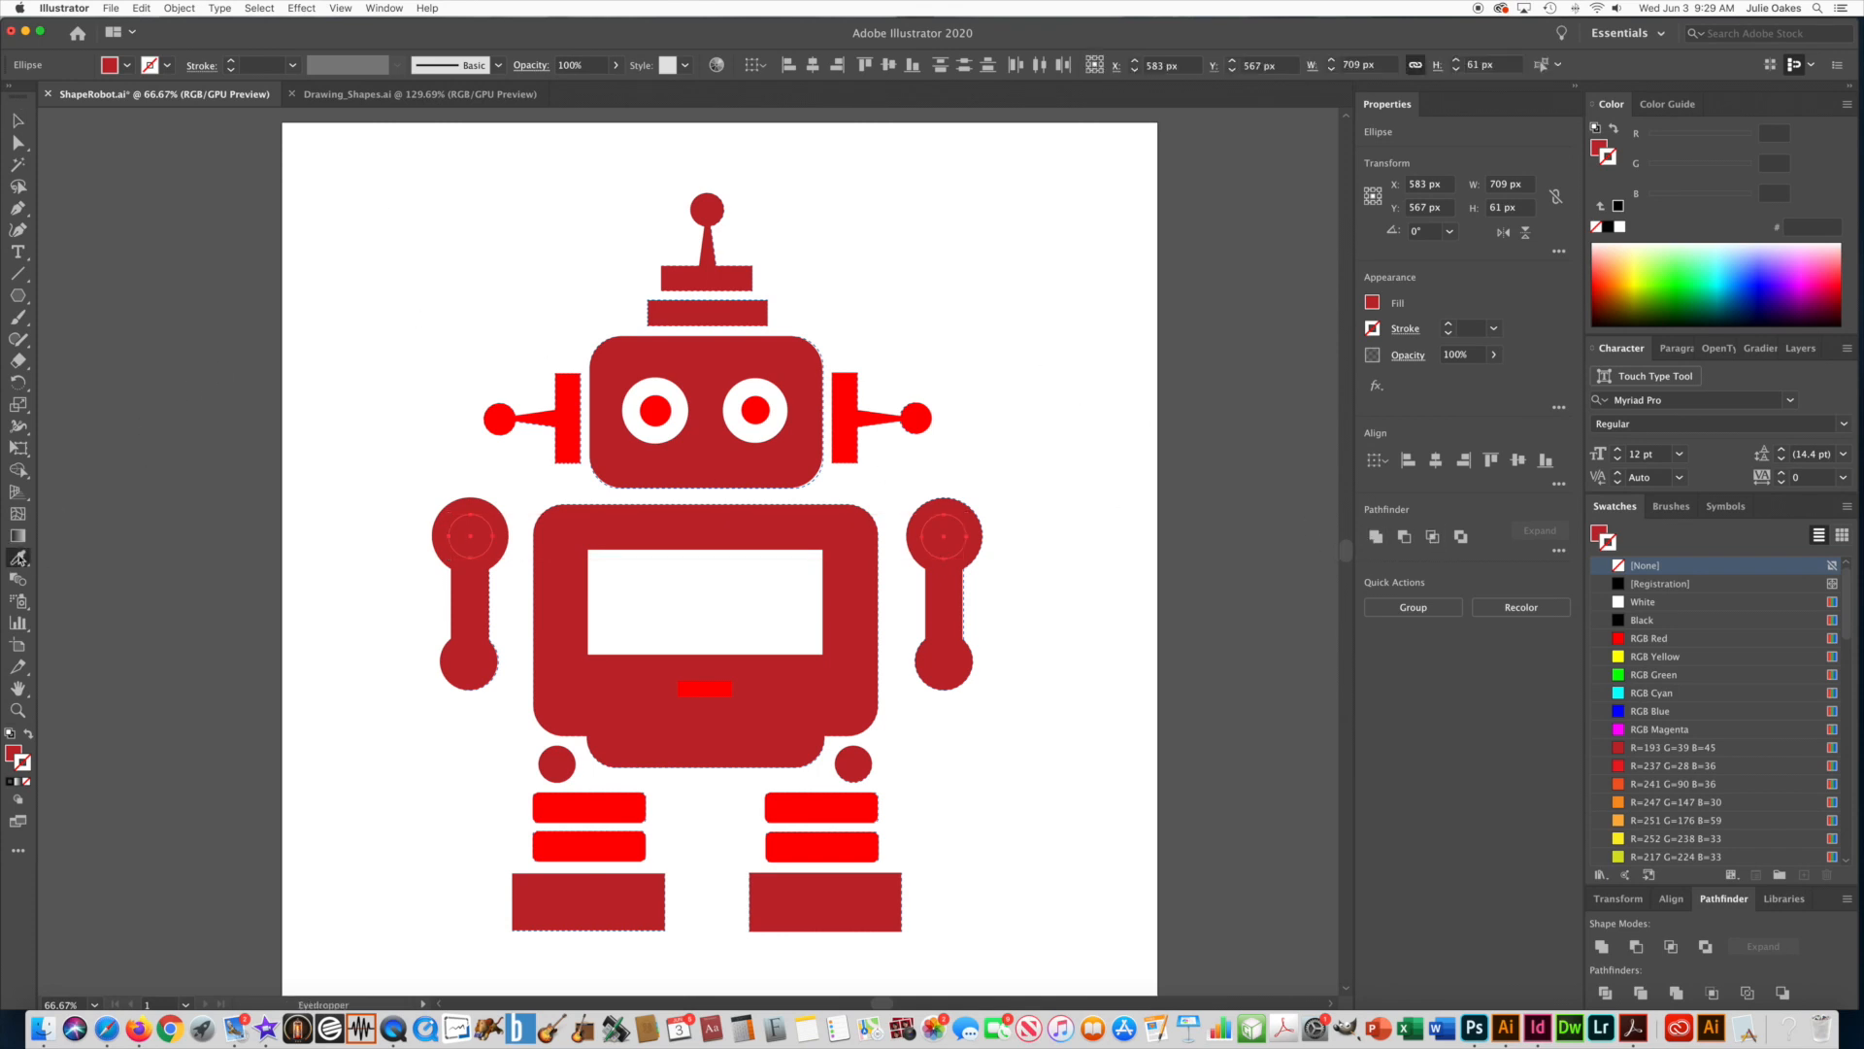
pyautogui.click(665, 383)
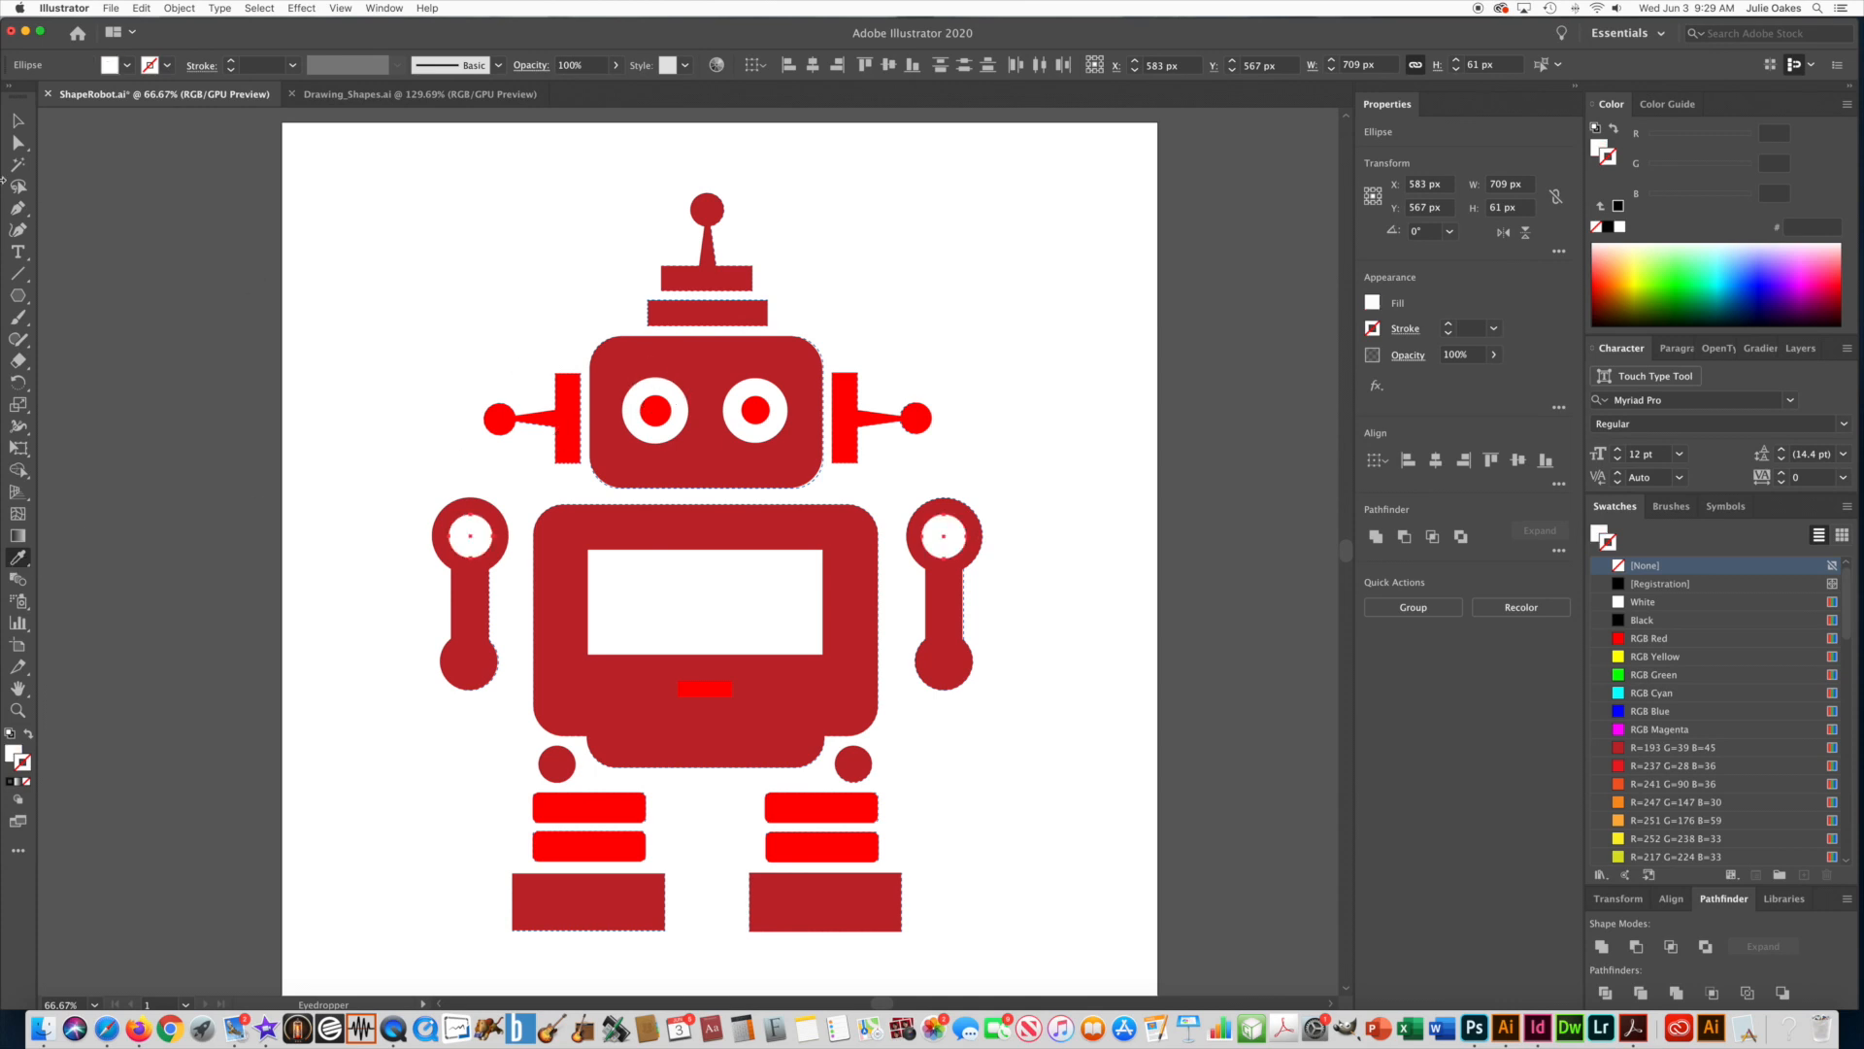
pyautogui.click(15, 120)
pyautogui.click(452, 661)
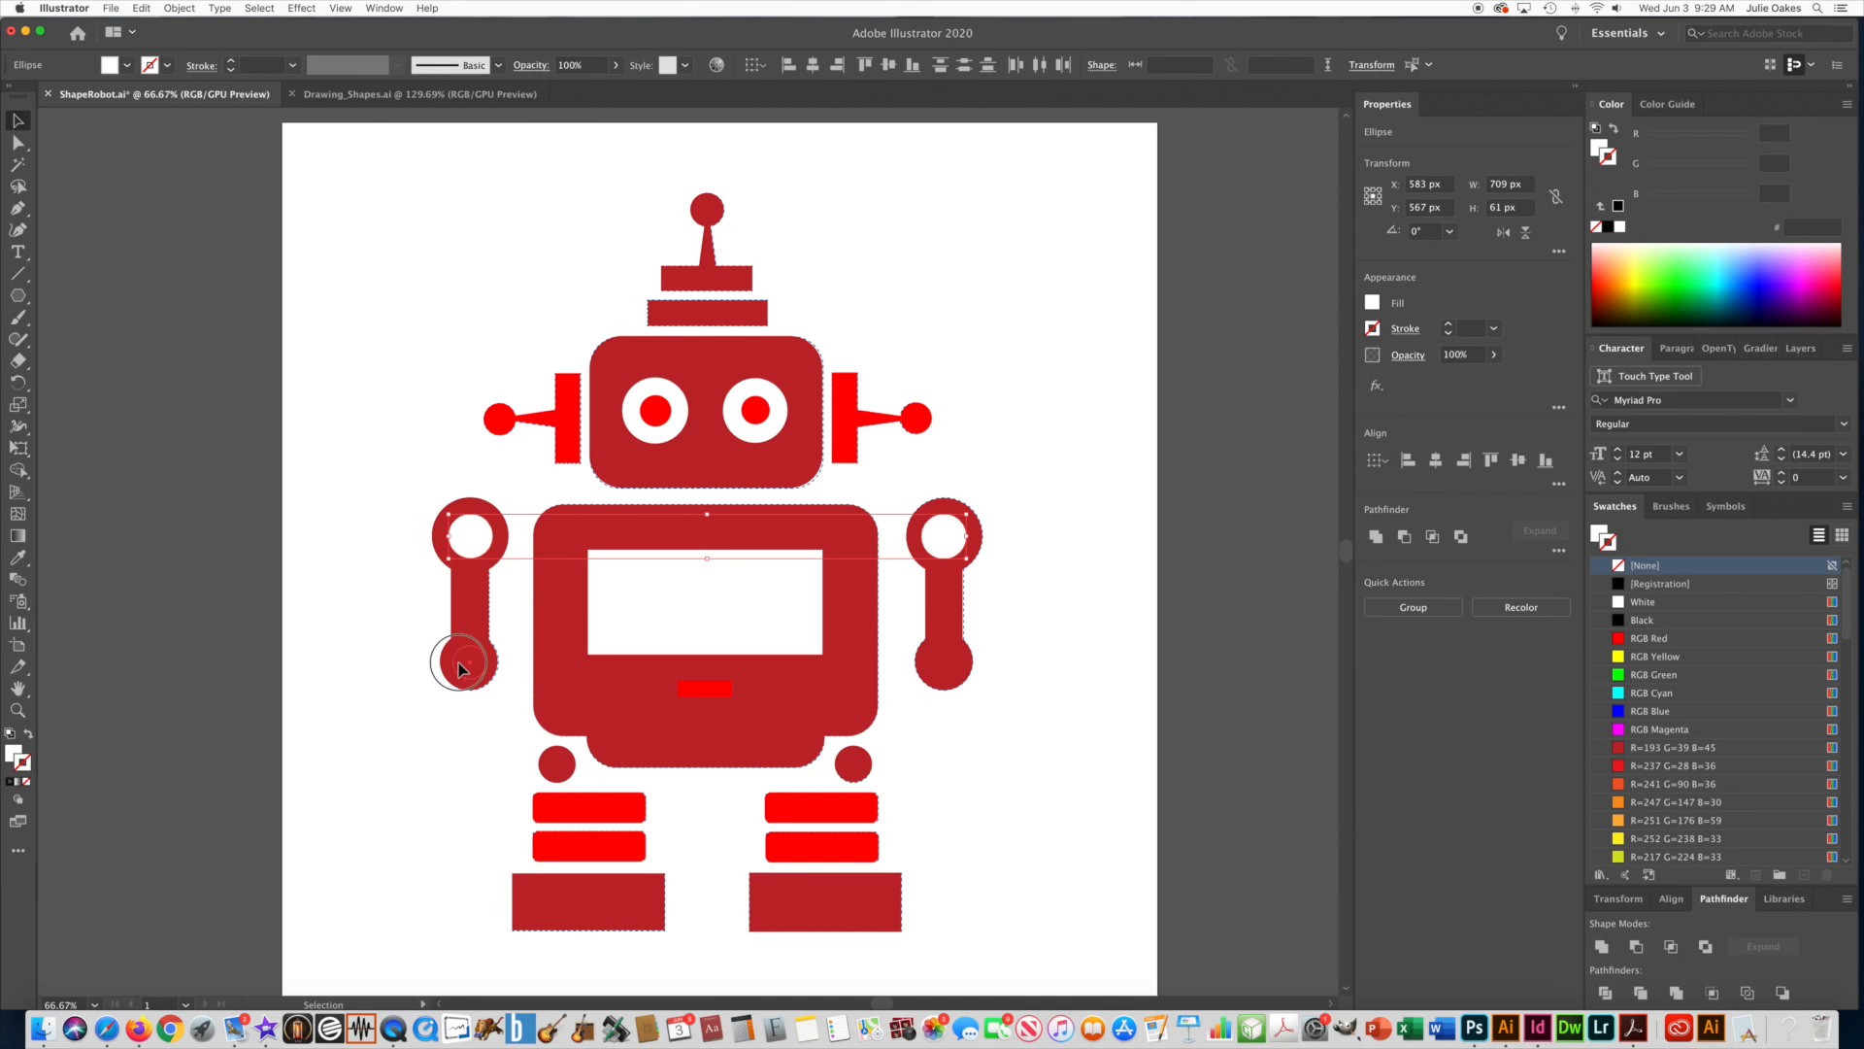
pyautogui.keyDown('shift'); pyautogui.click(944, 680); pyautogui.keyUp('shift')
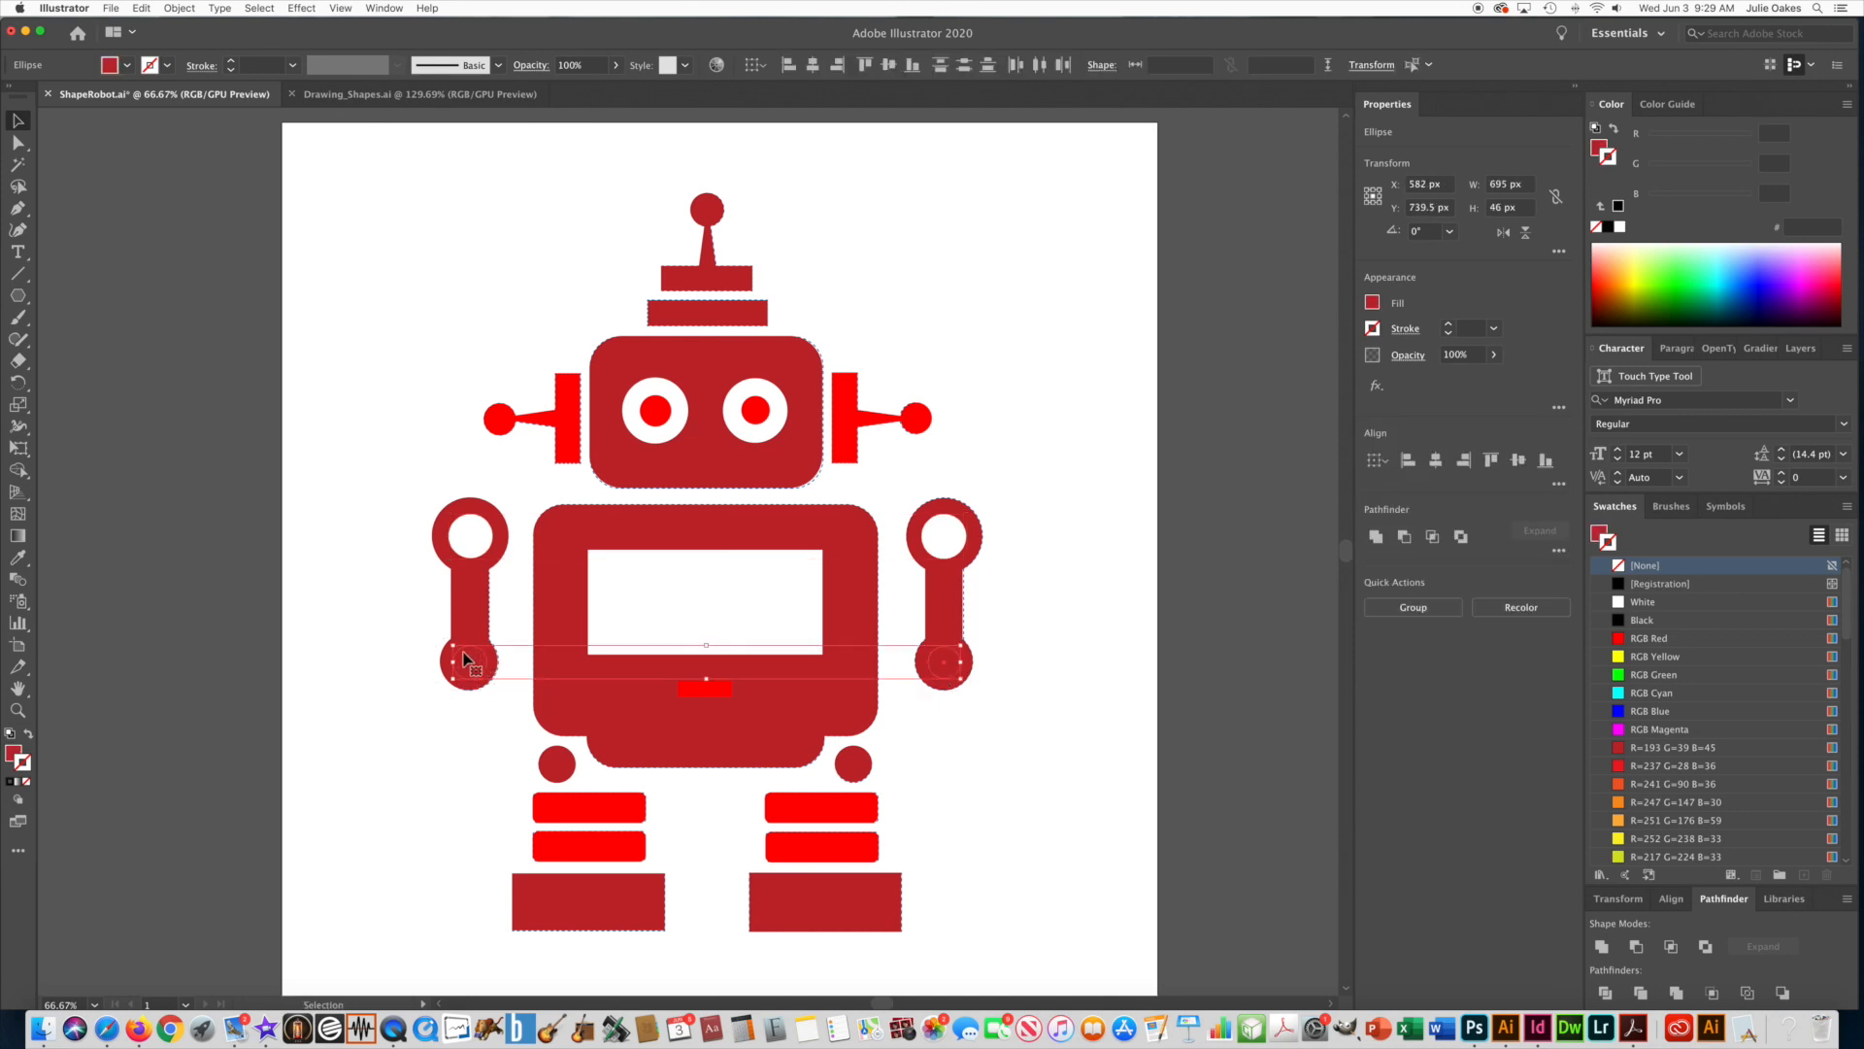
pyautogui.click(473, 707)
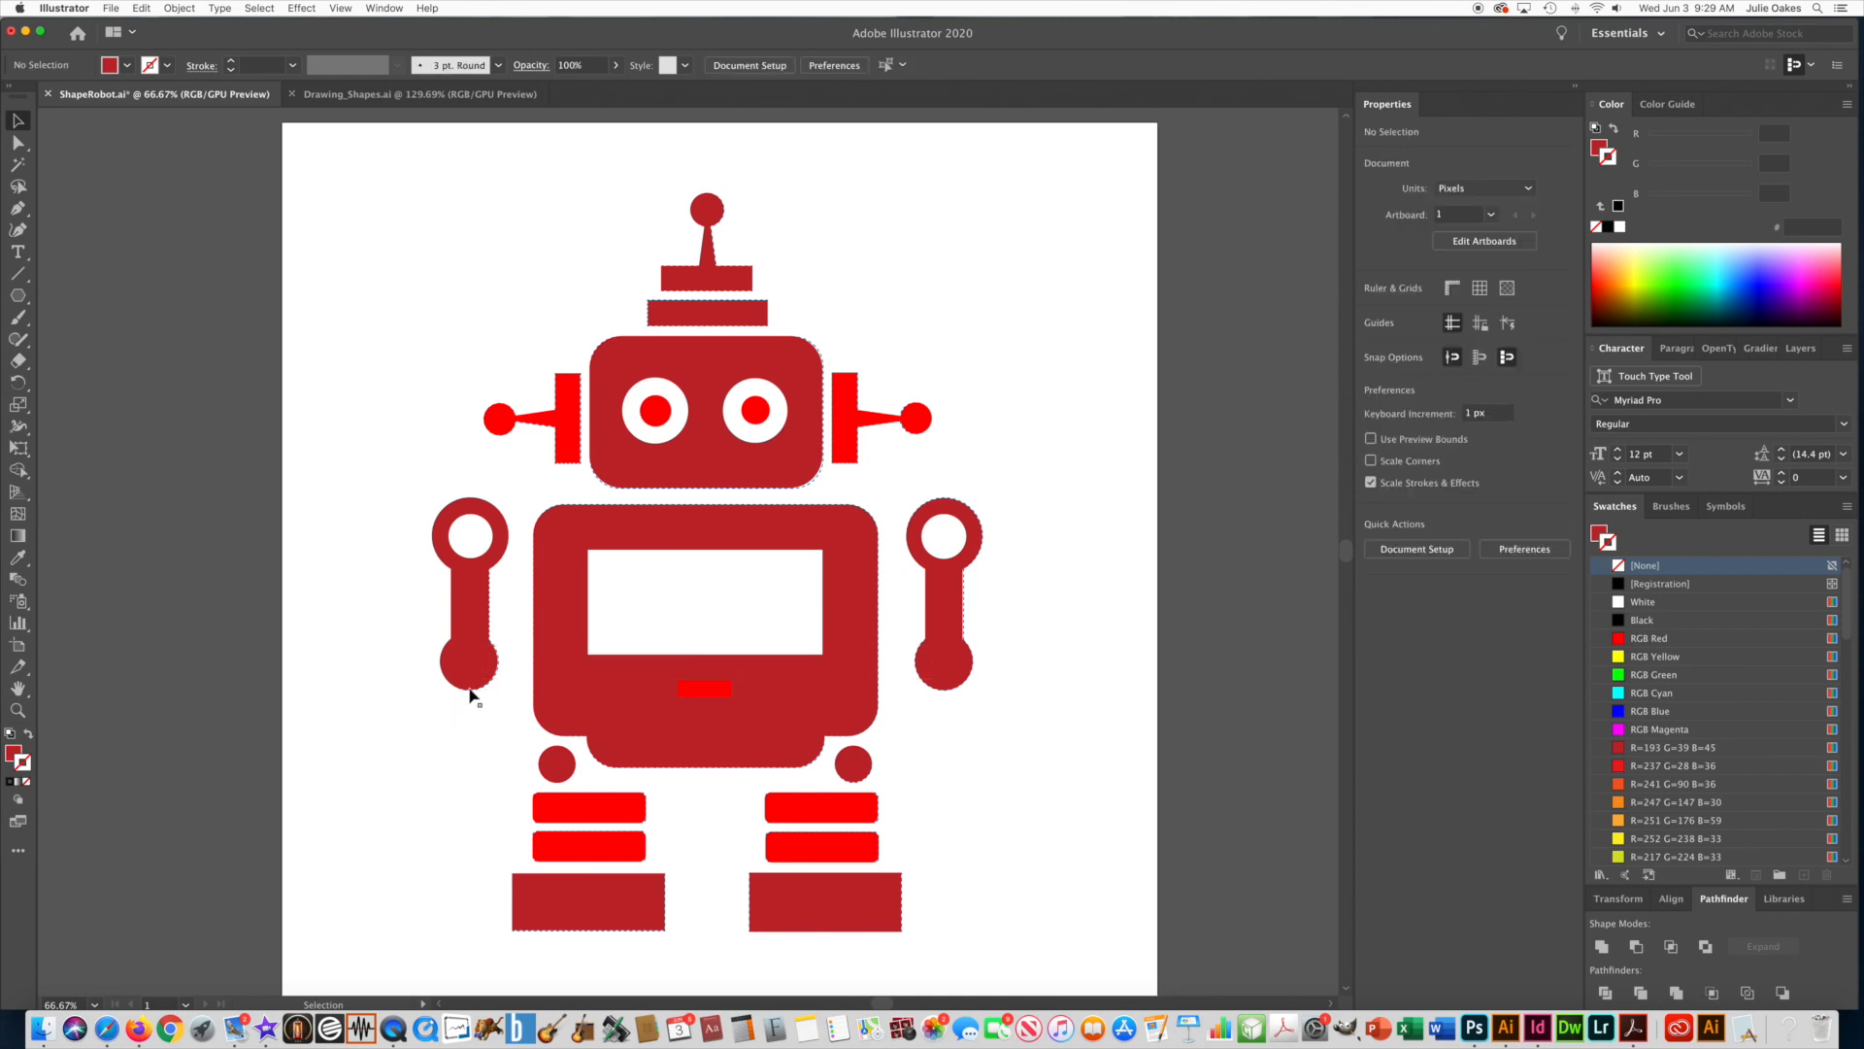
# Select the large outer circles of both hands, send them to the back of the stacking order, and deselect them.
pyautogui.click(469, 692)
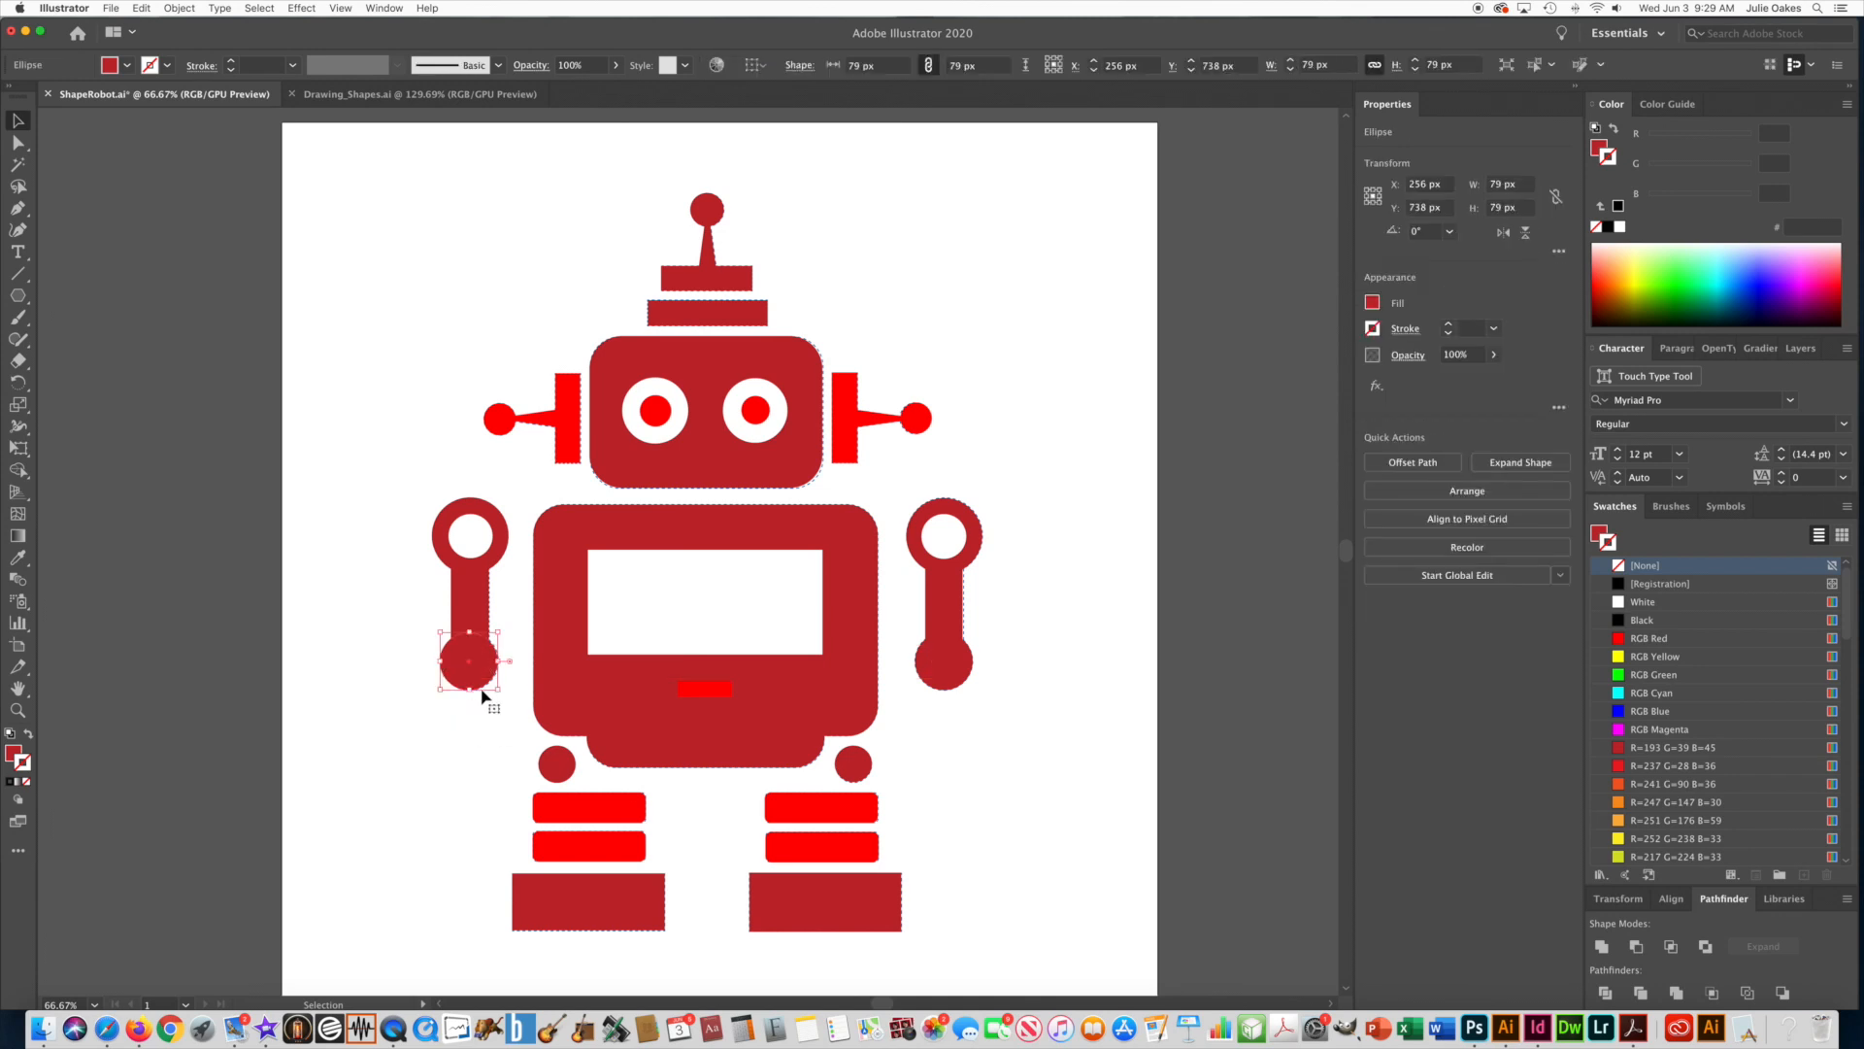
pyautogui.keyDown('shift'); pyautogui.click(946, 696); pyautogui.keyUp('shift')
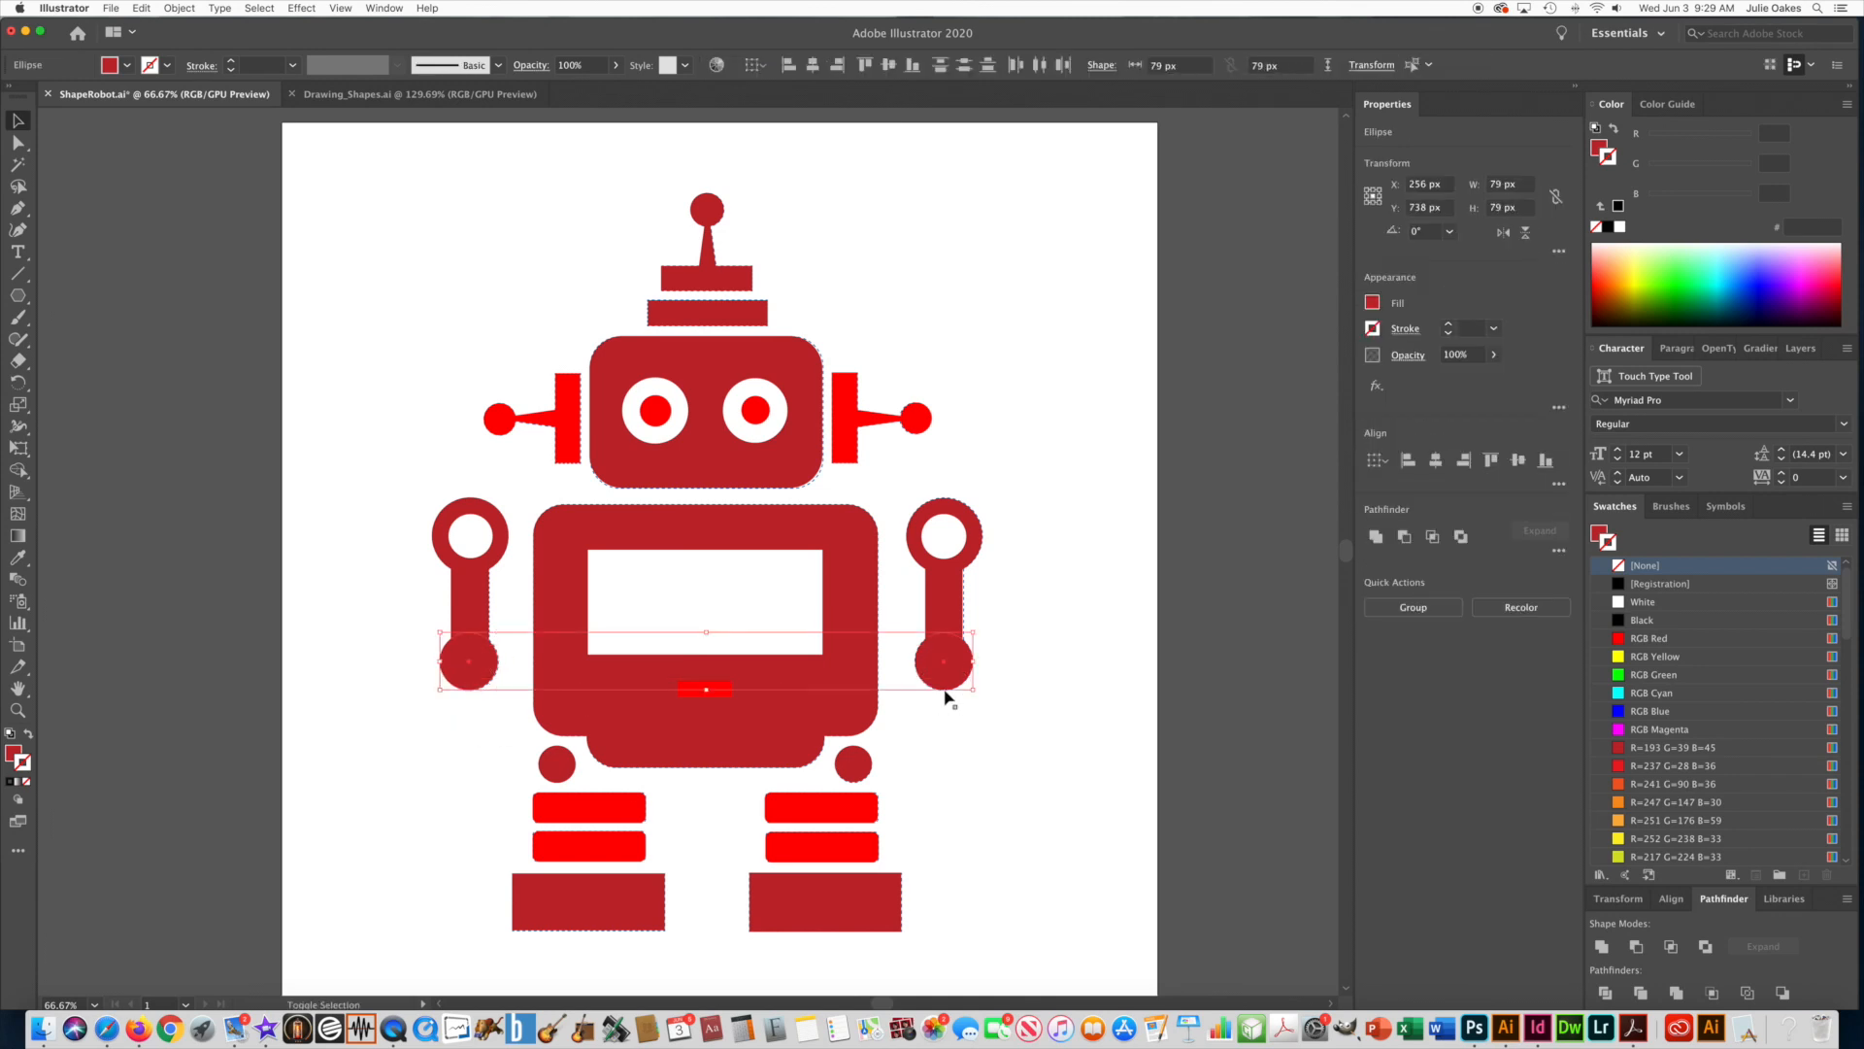
pyautogui.click(180, 8)
pyautogui.moveTo(233, 40)
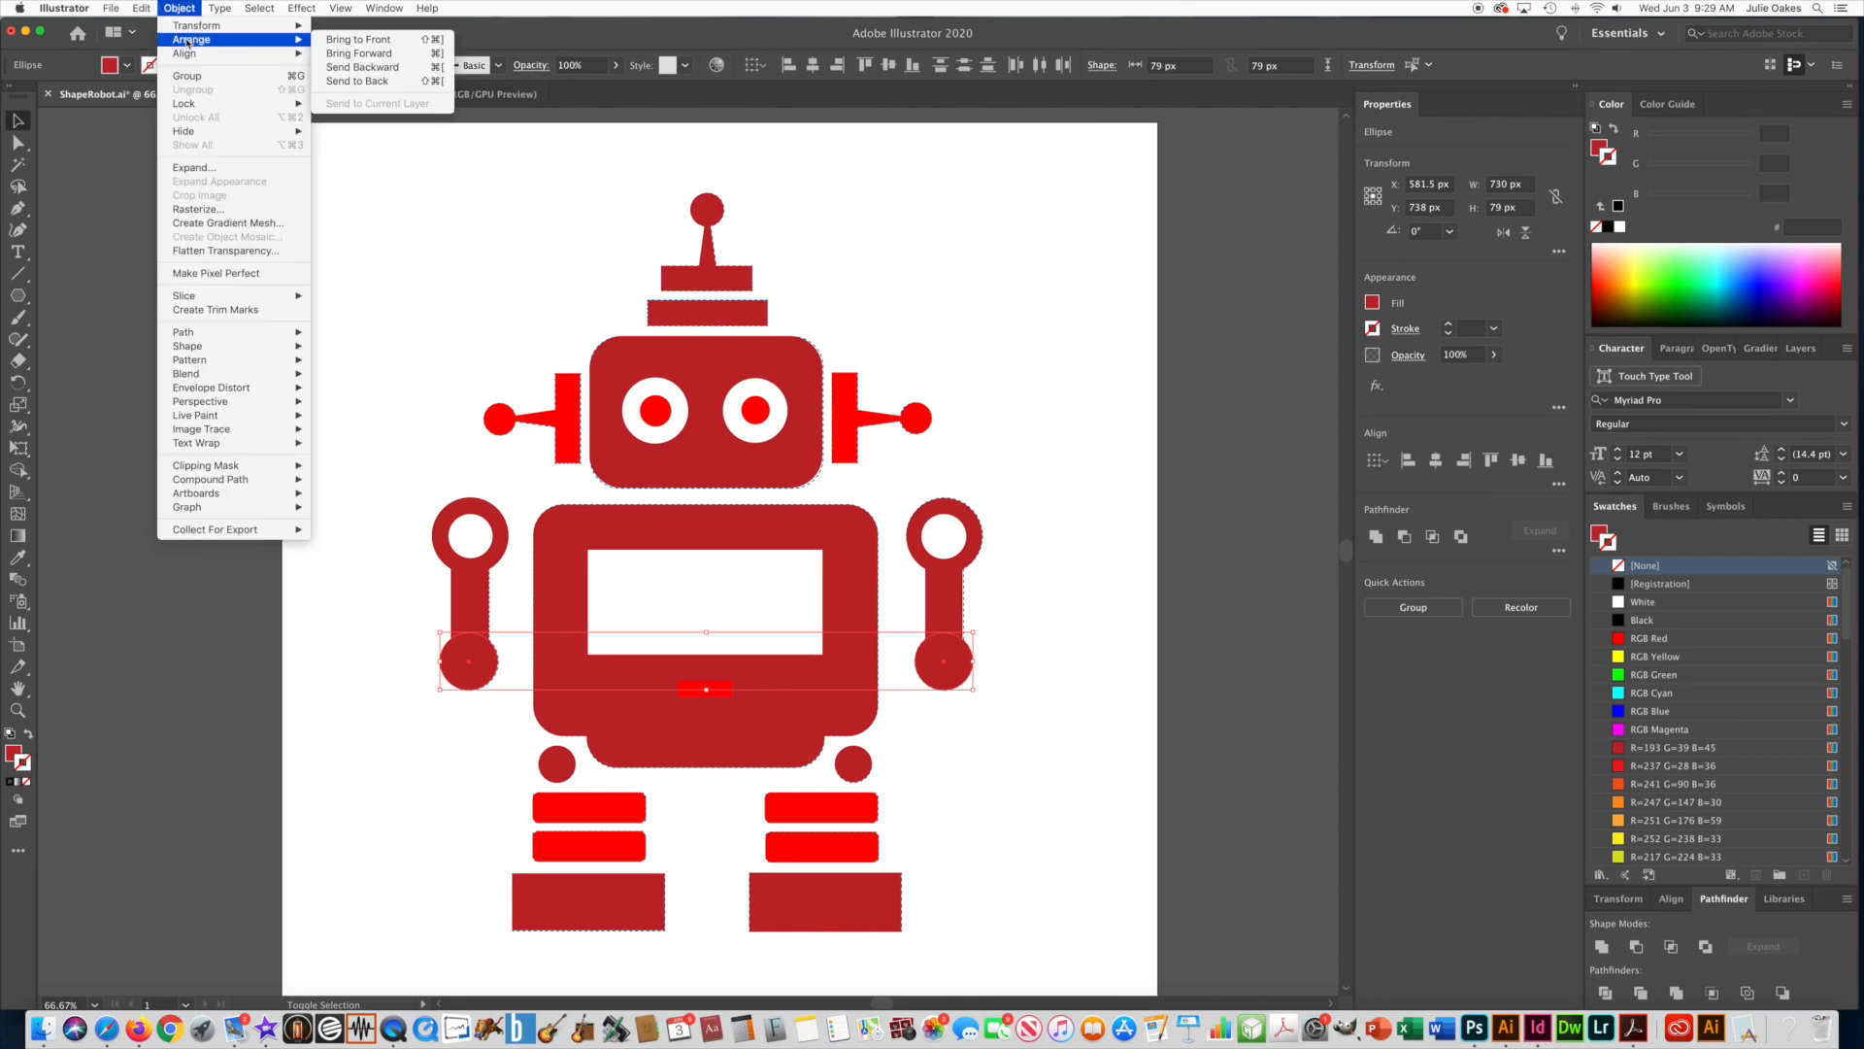
pyautogui.click(428, 85)
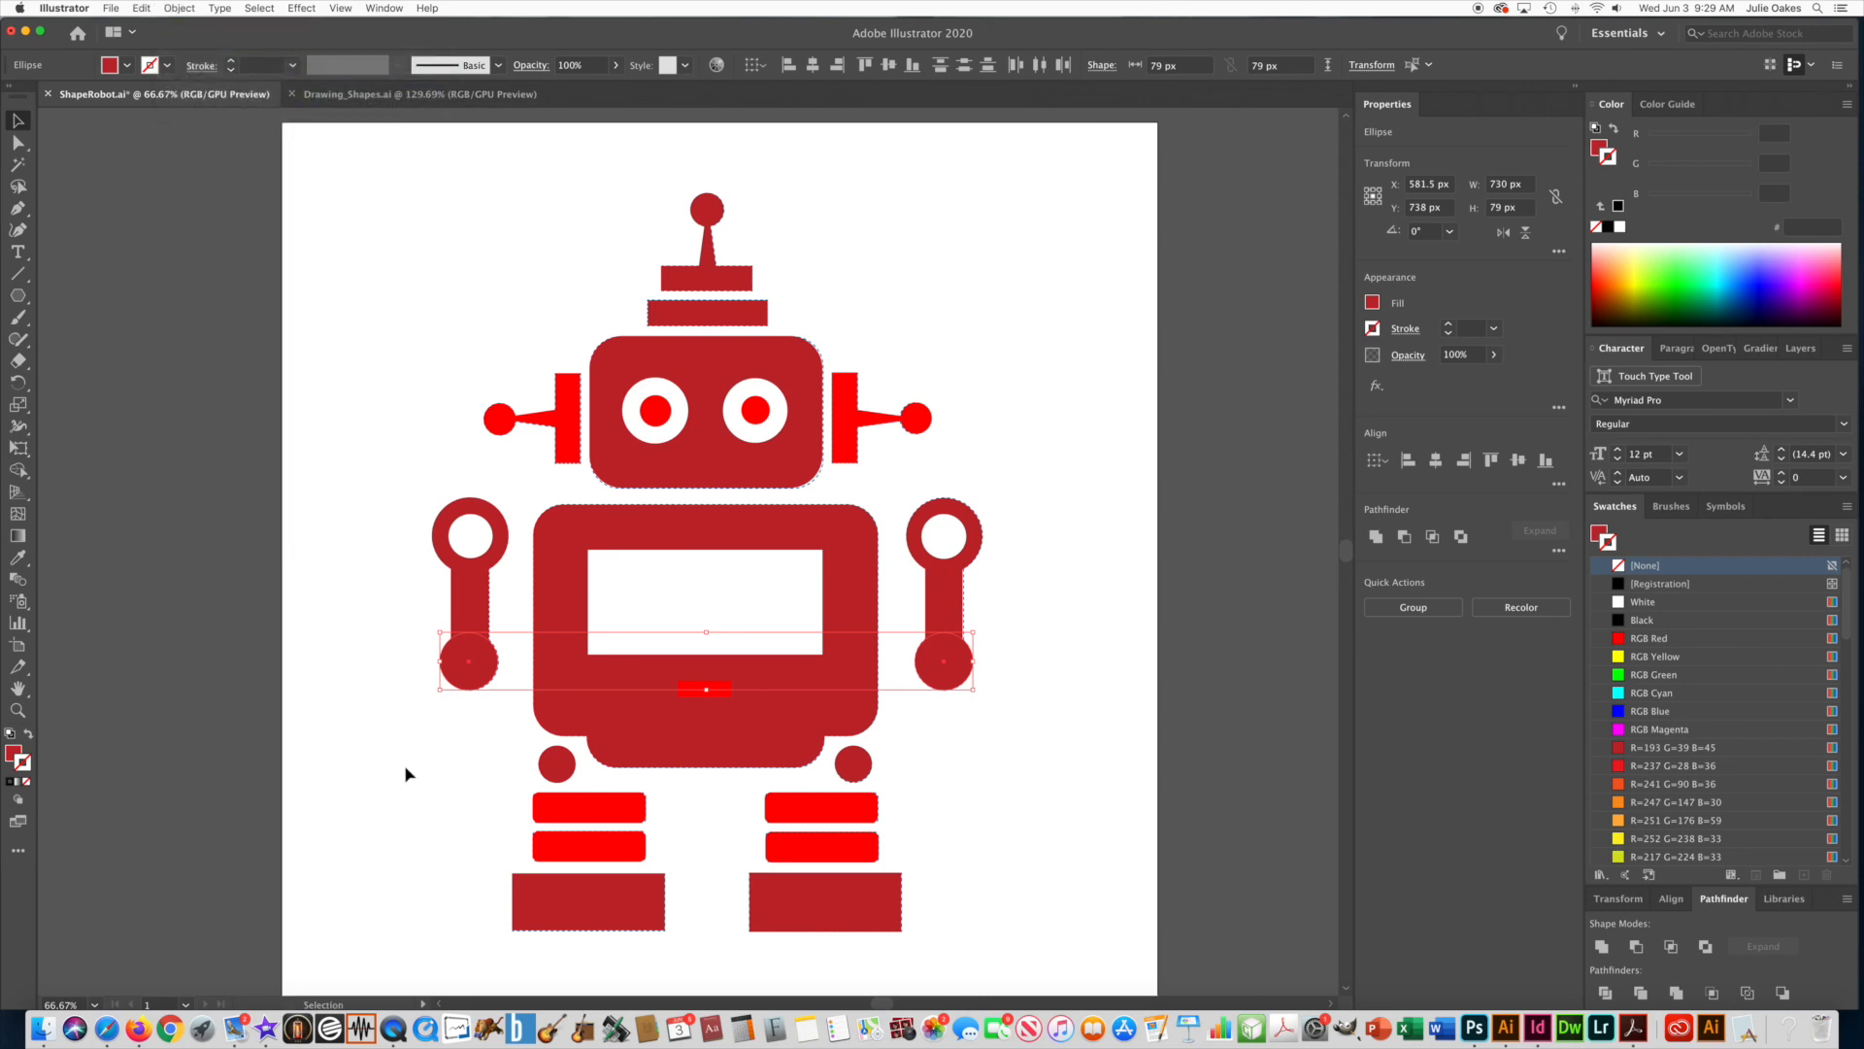
pyautogui.click(469, 670)
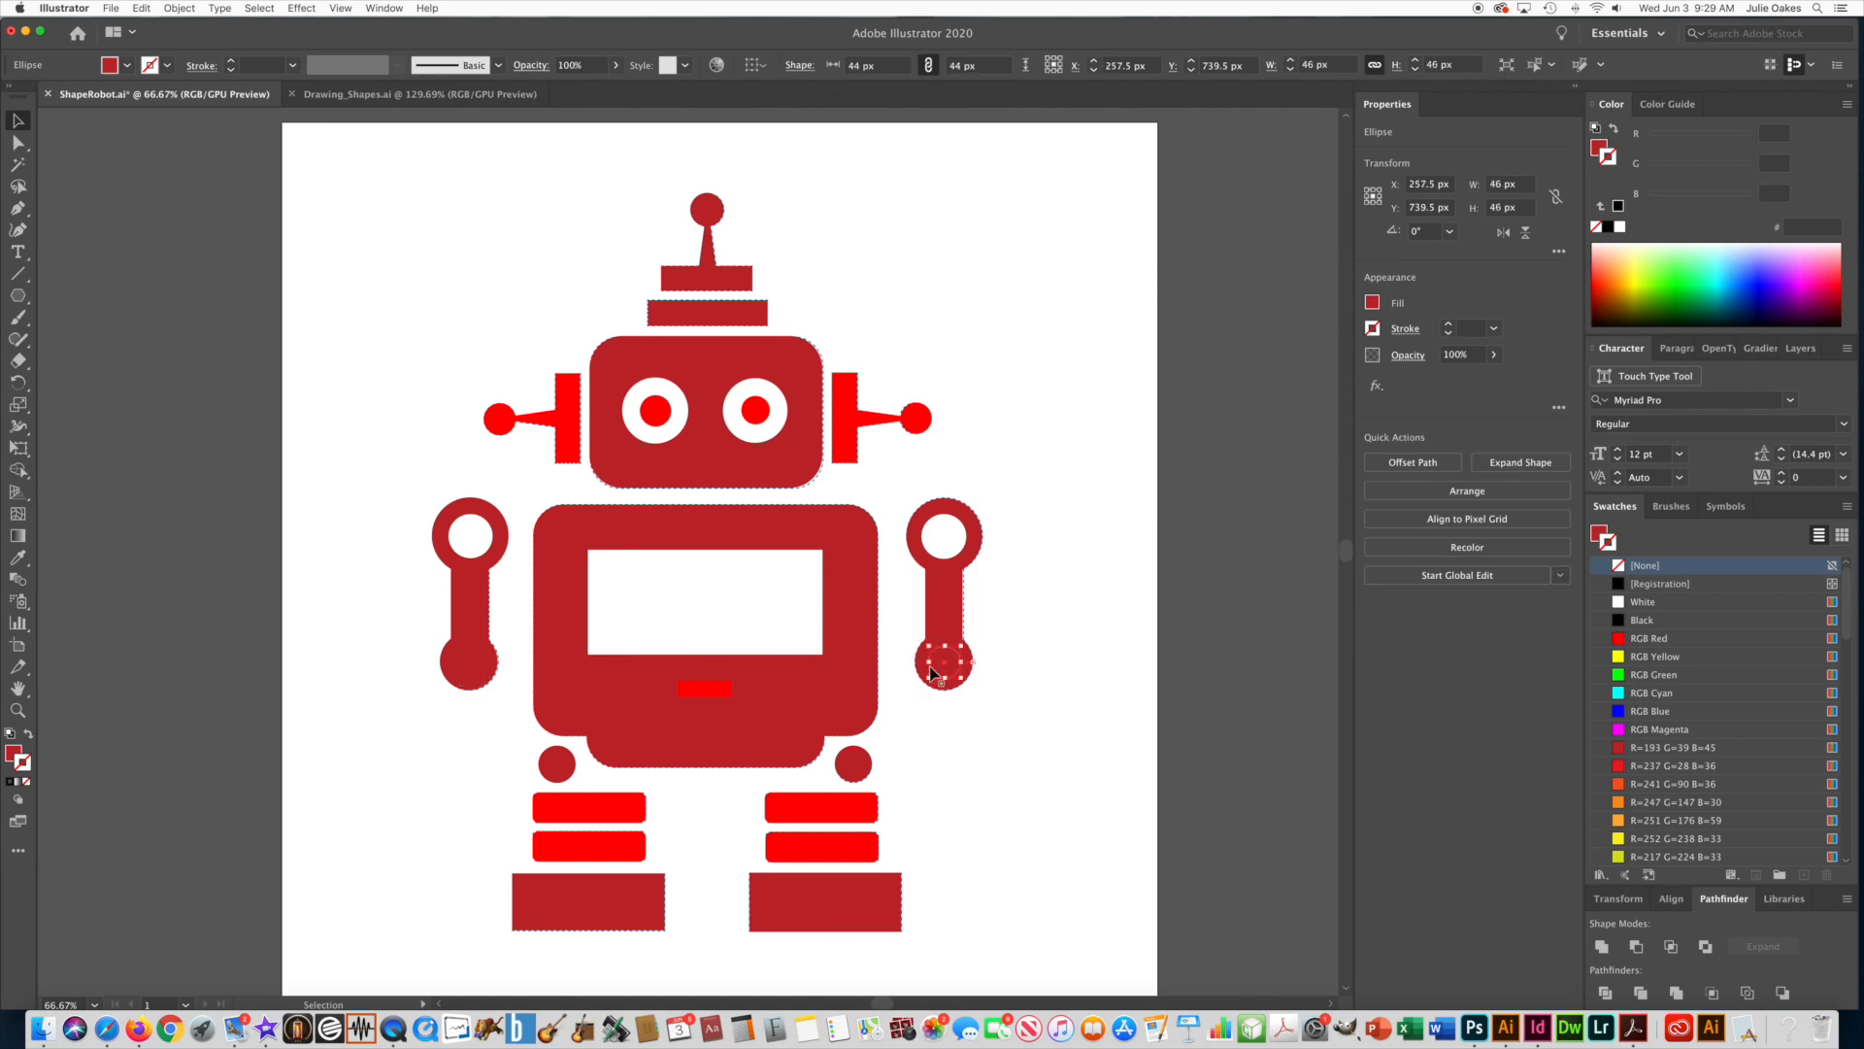
pyautogui.click(964, 766)
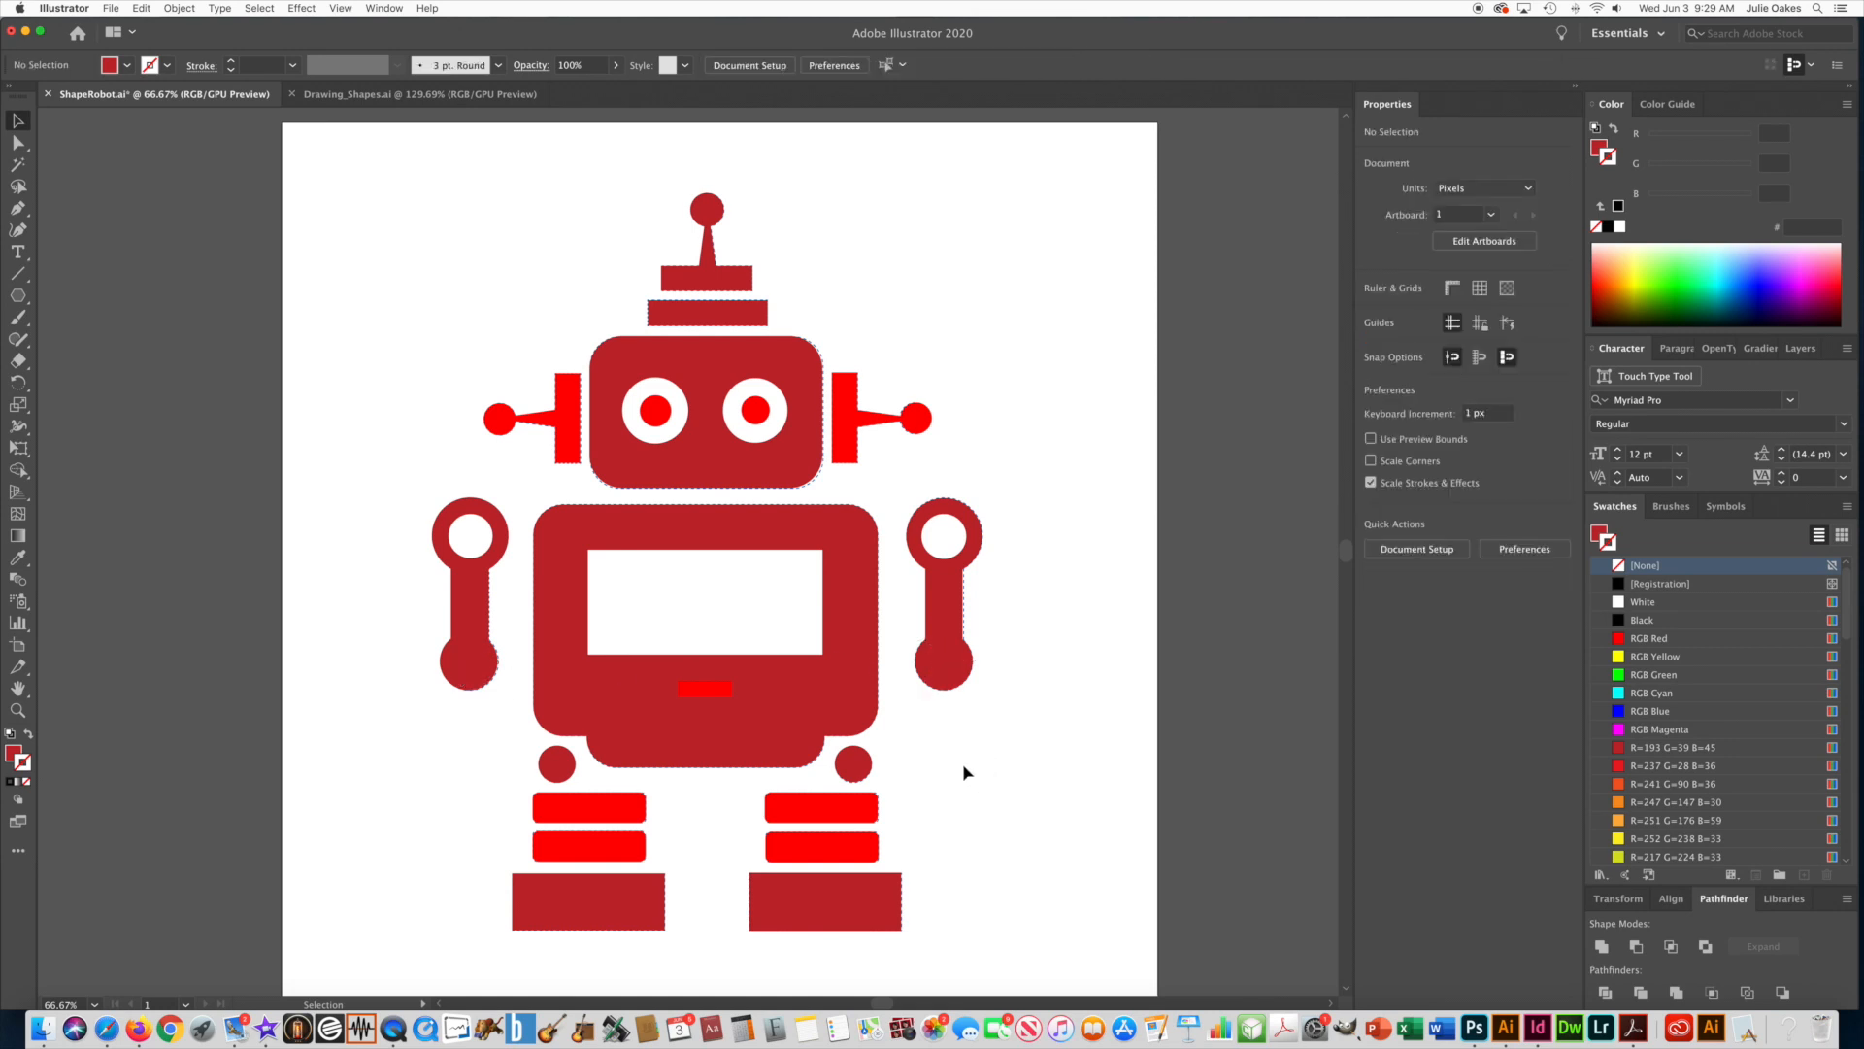
# Select the inner circles of both hip joints in Outline view and fill them with White in Preview view.
pyautogui.hscroll(-5, 963, 763)
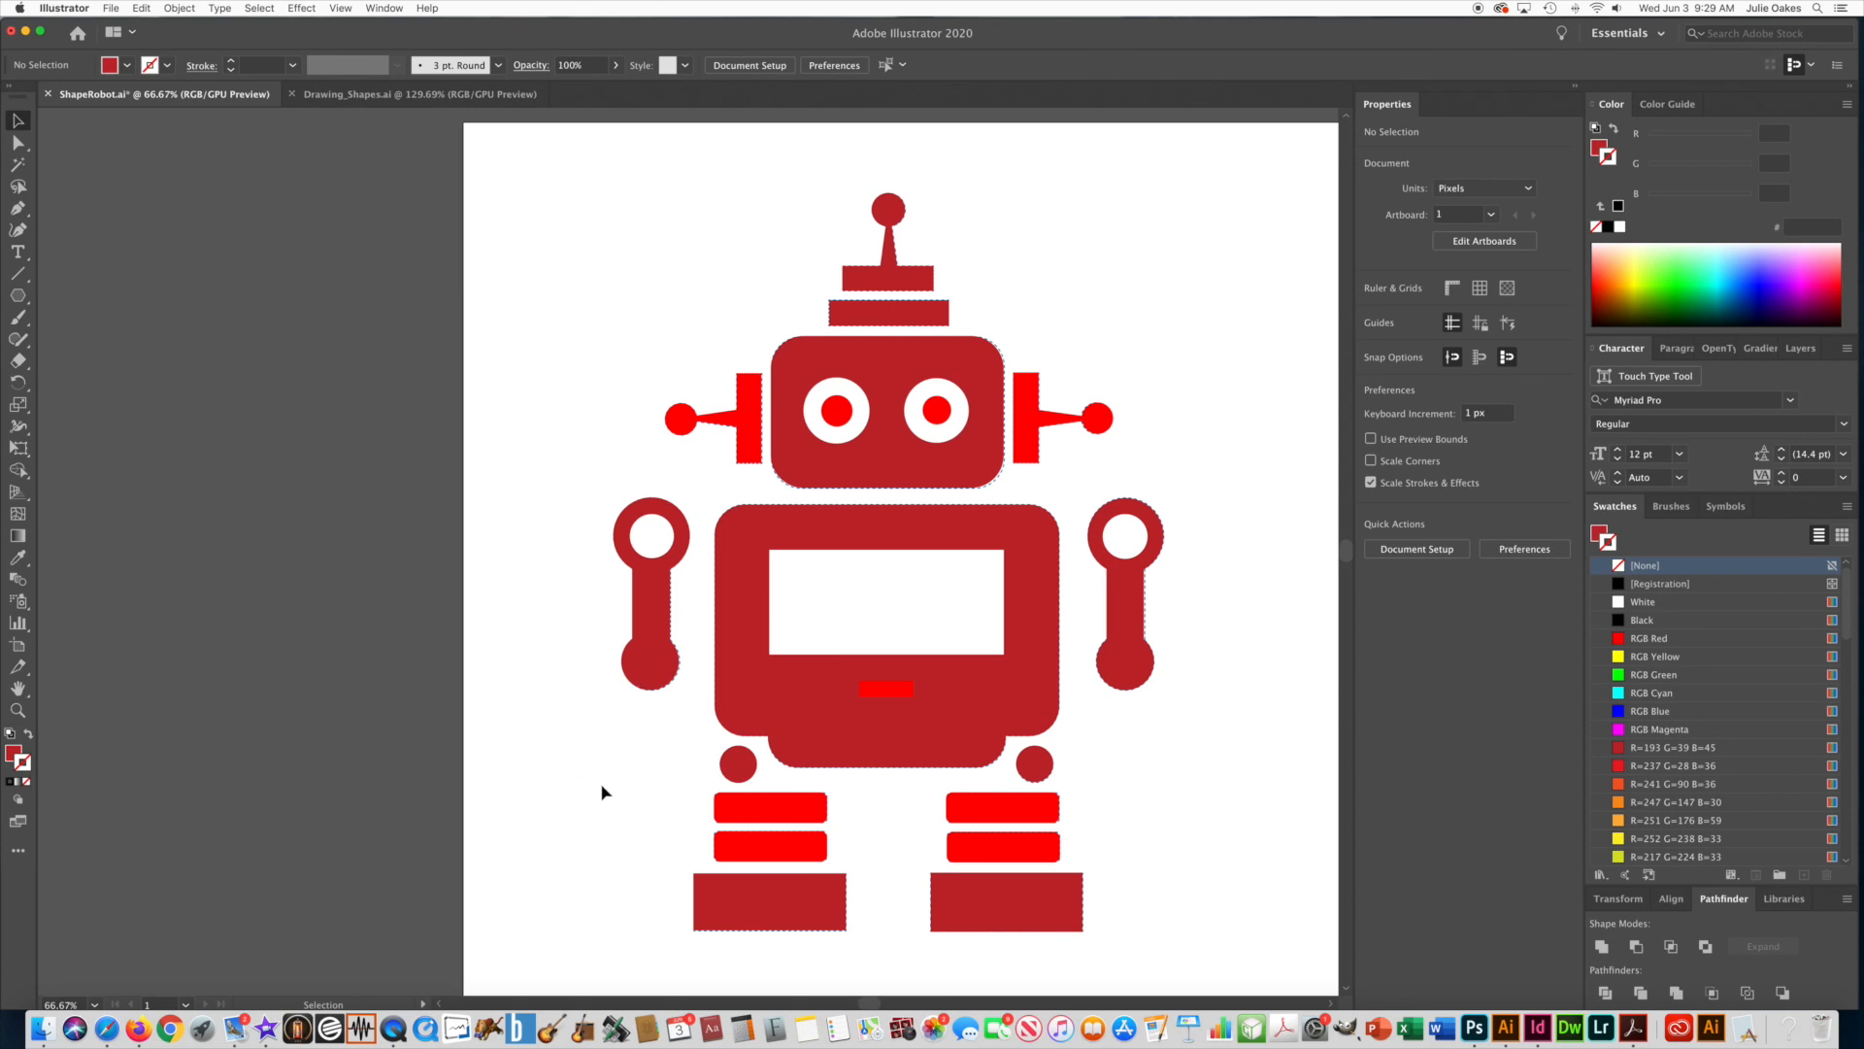
pyautogui.hscroll(5, 401, 767)
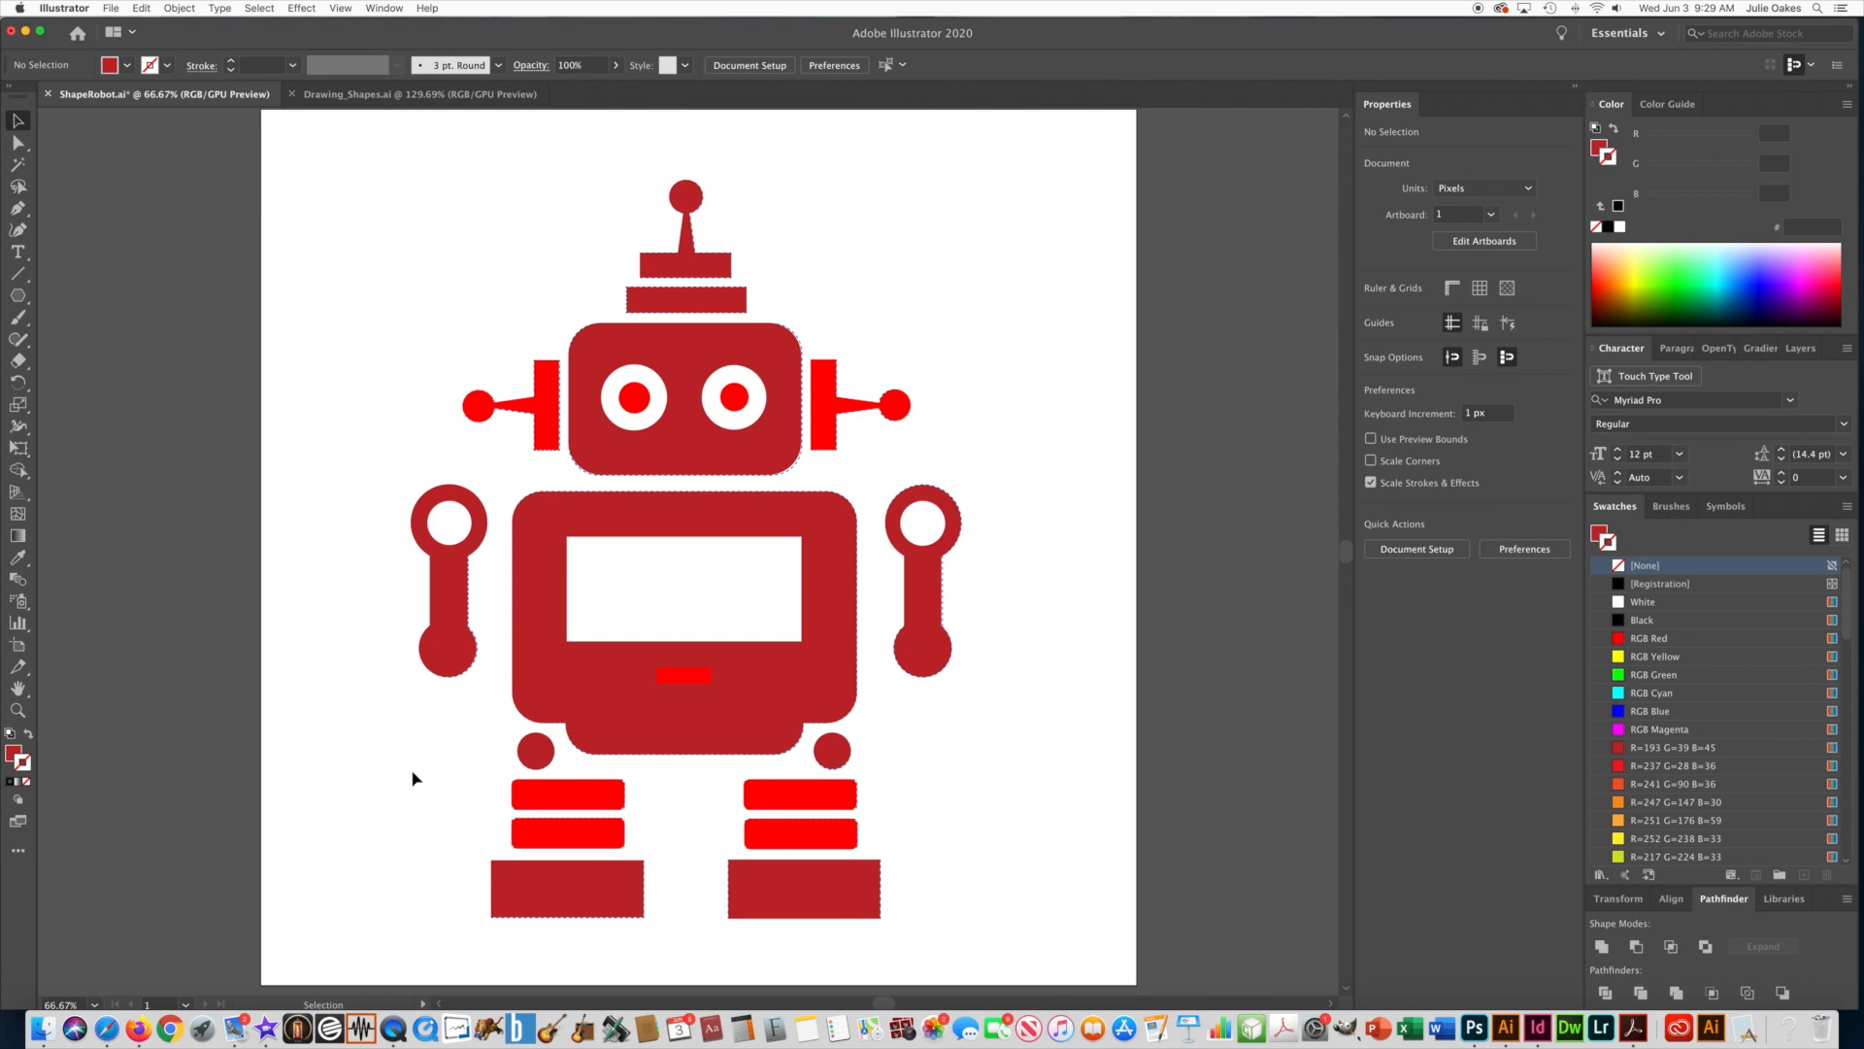
pyautogui.press('super+y')
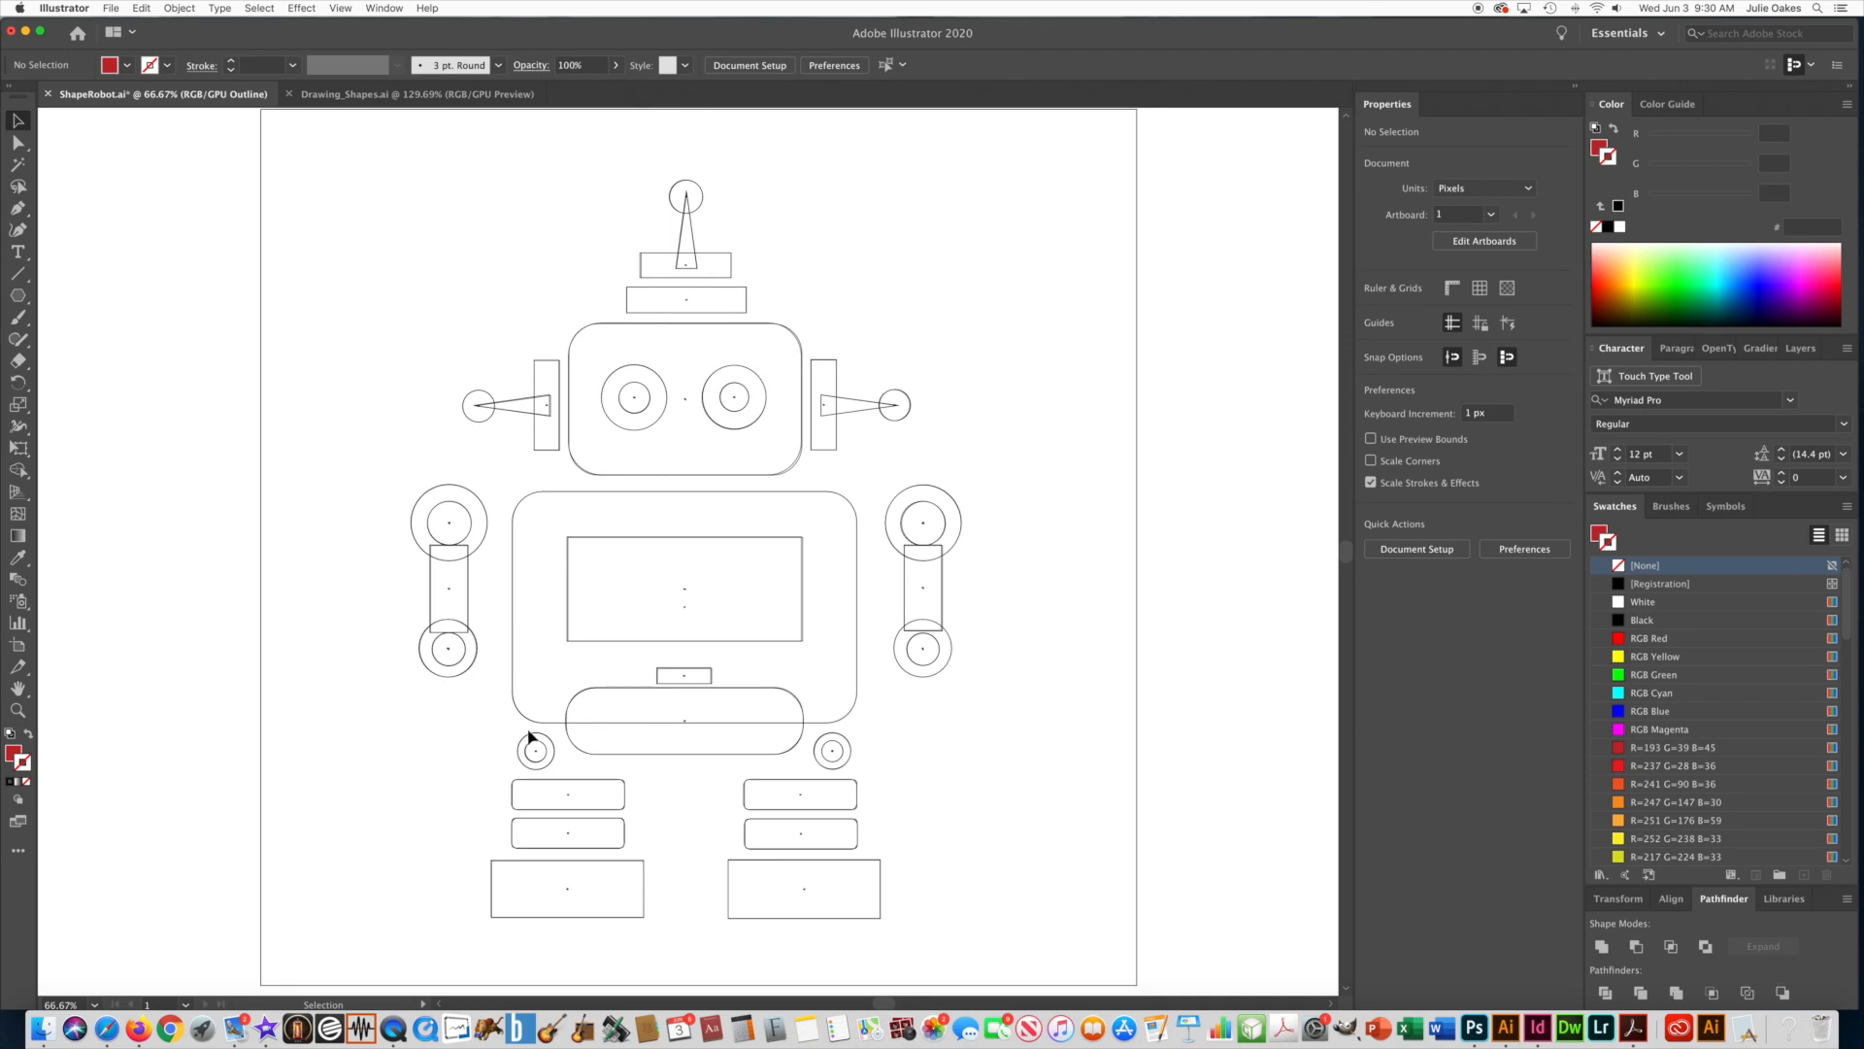
pyautogui.press('super+y')
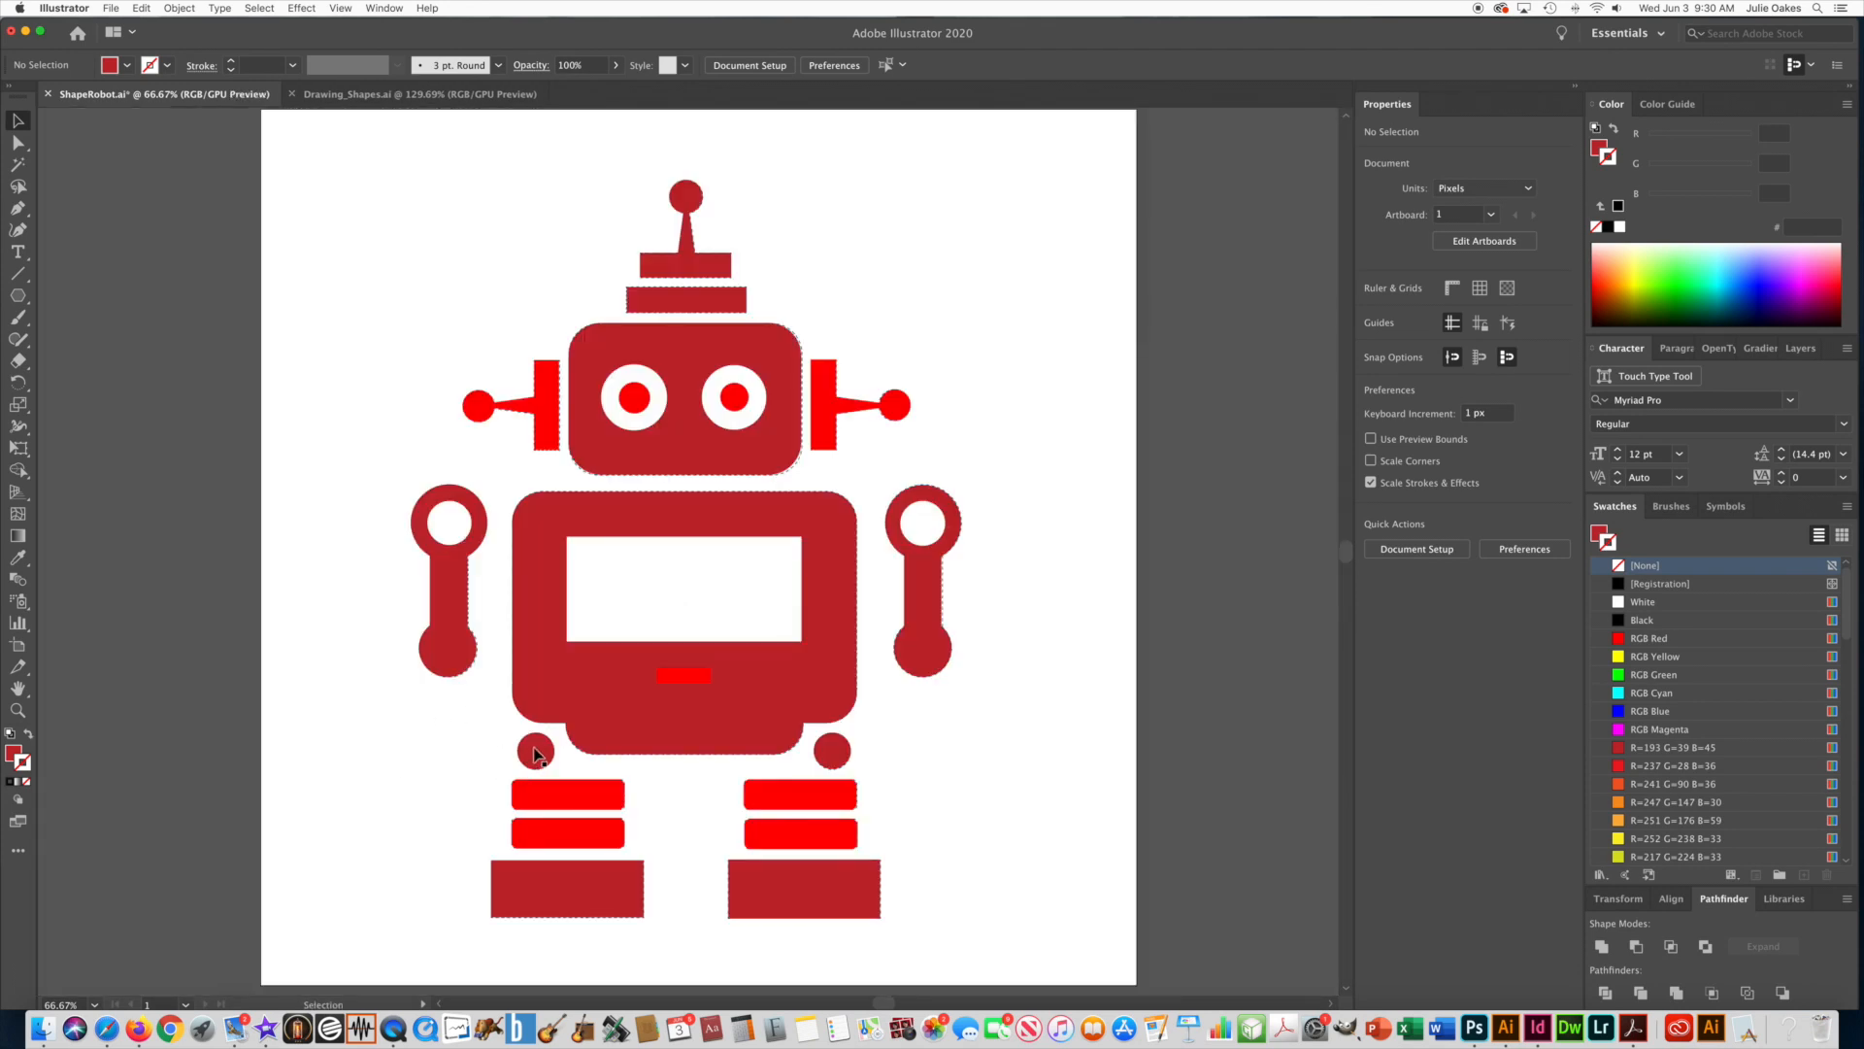
pyautogui.press('super+y')
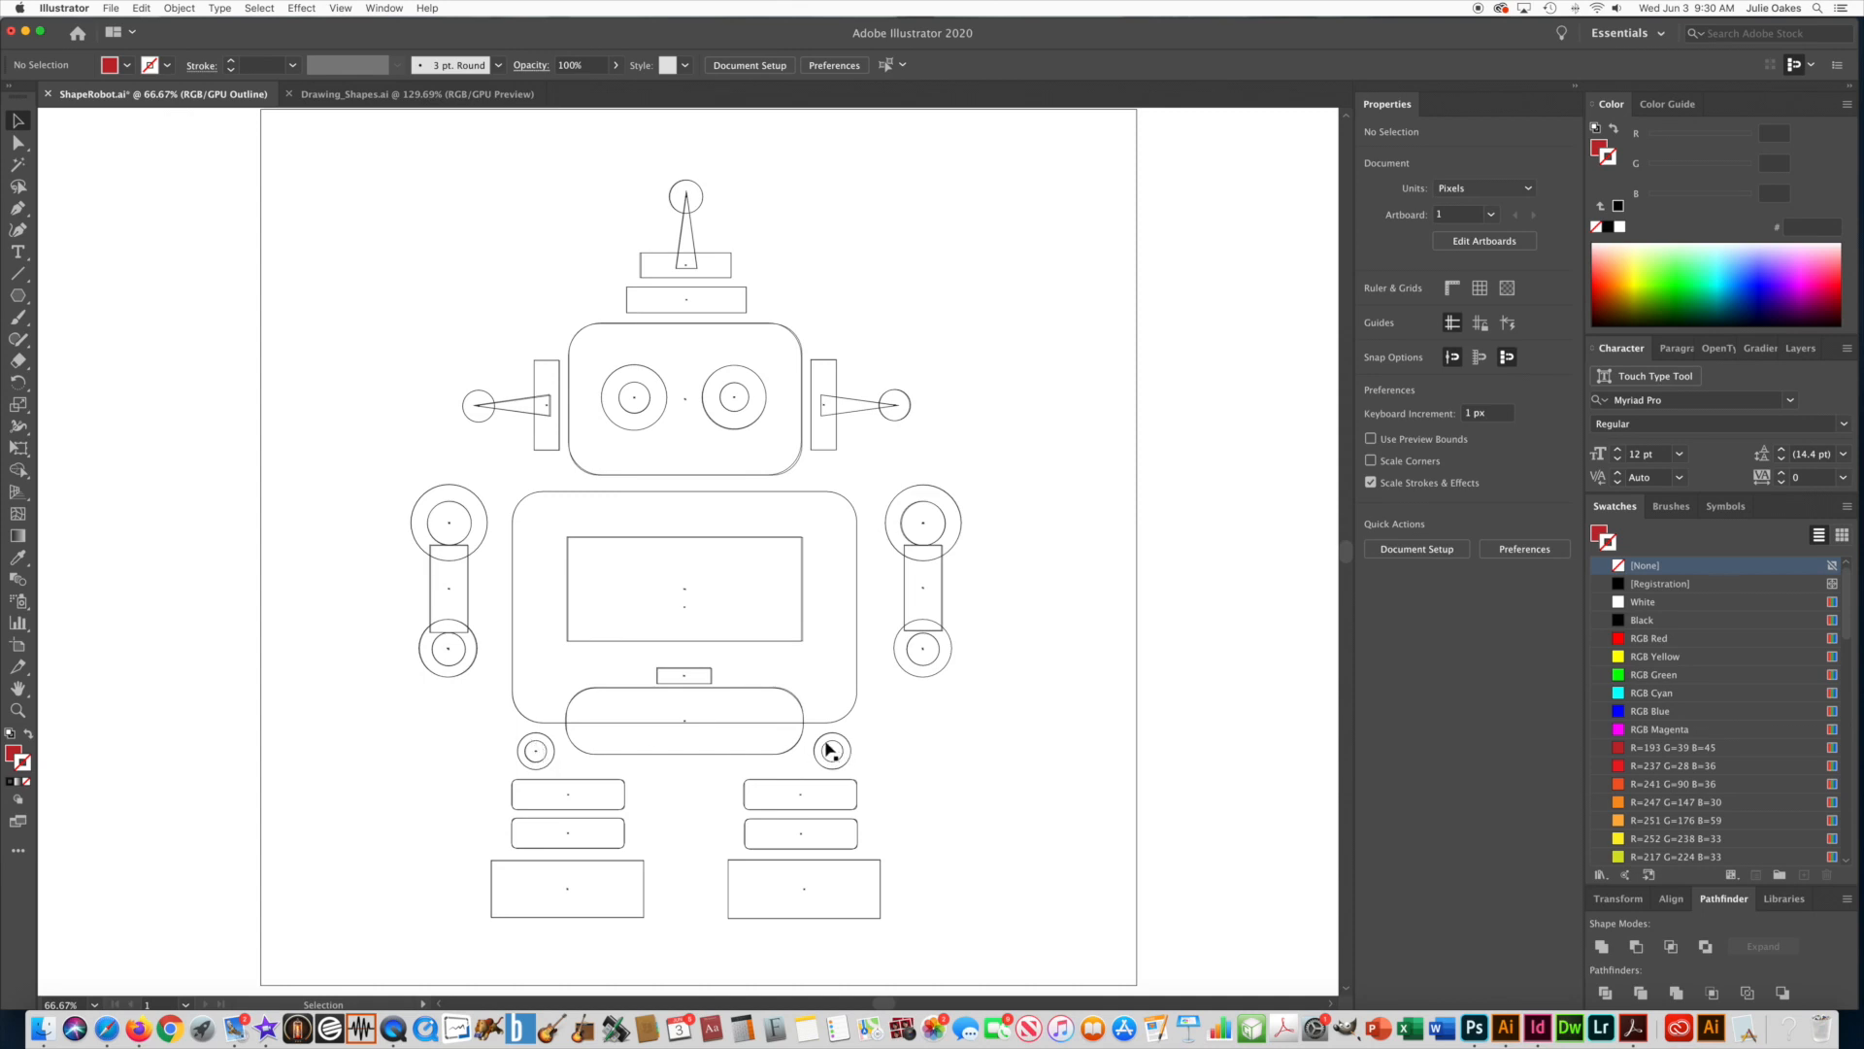
pyautogui.click(538, 768)
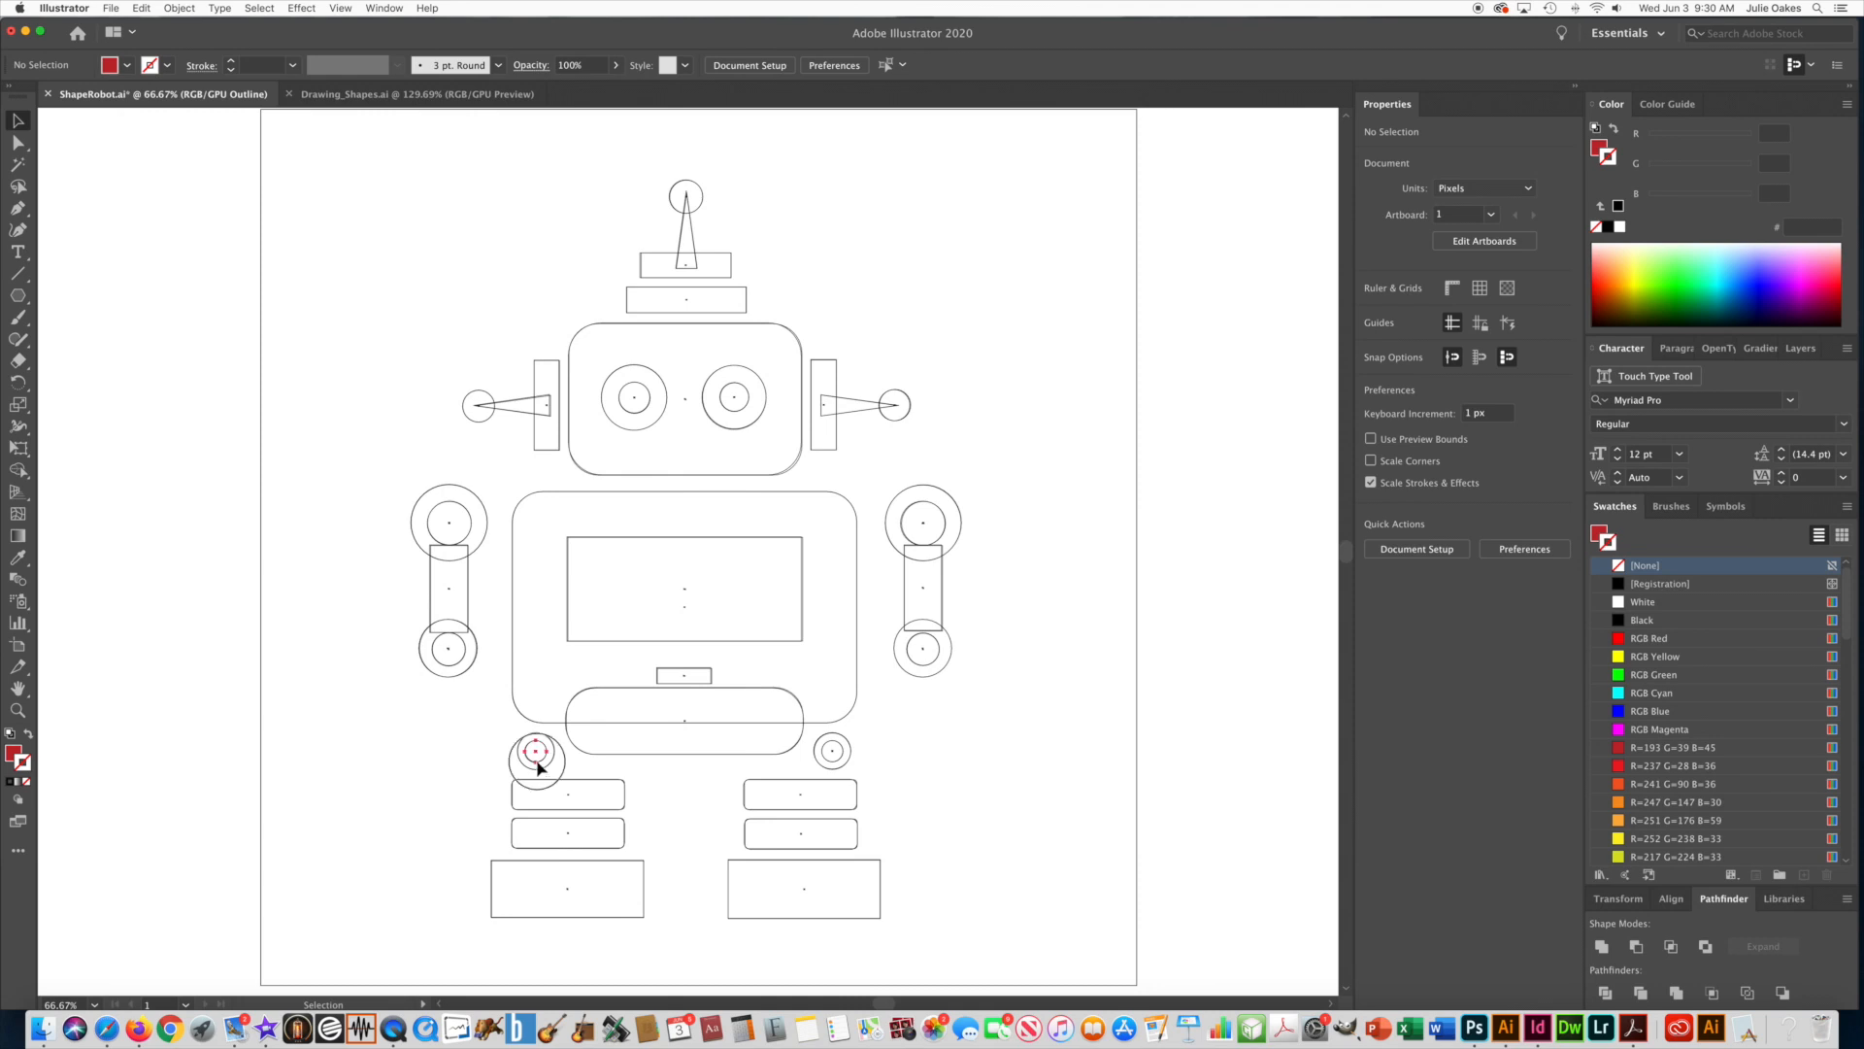
pyautogui.keyDown('shift'); pyautogui.click(833, 763); pyautogui.keyUp('shift')
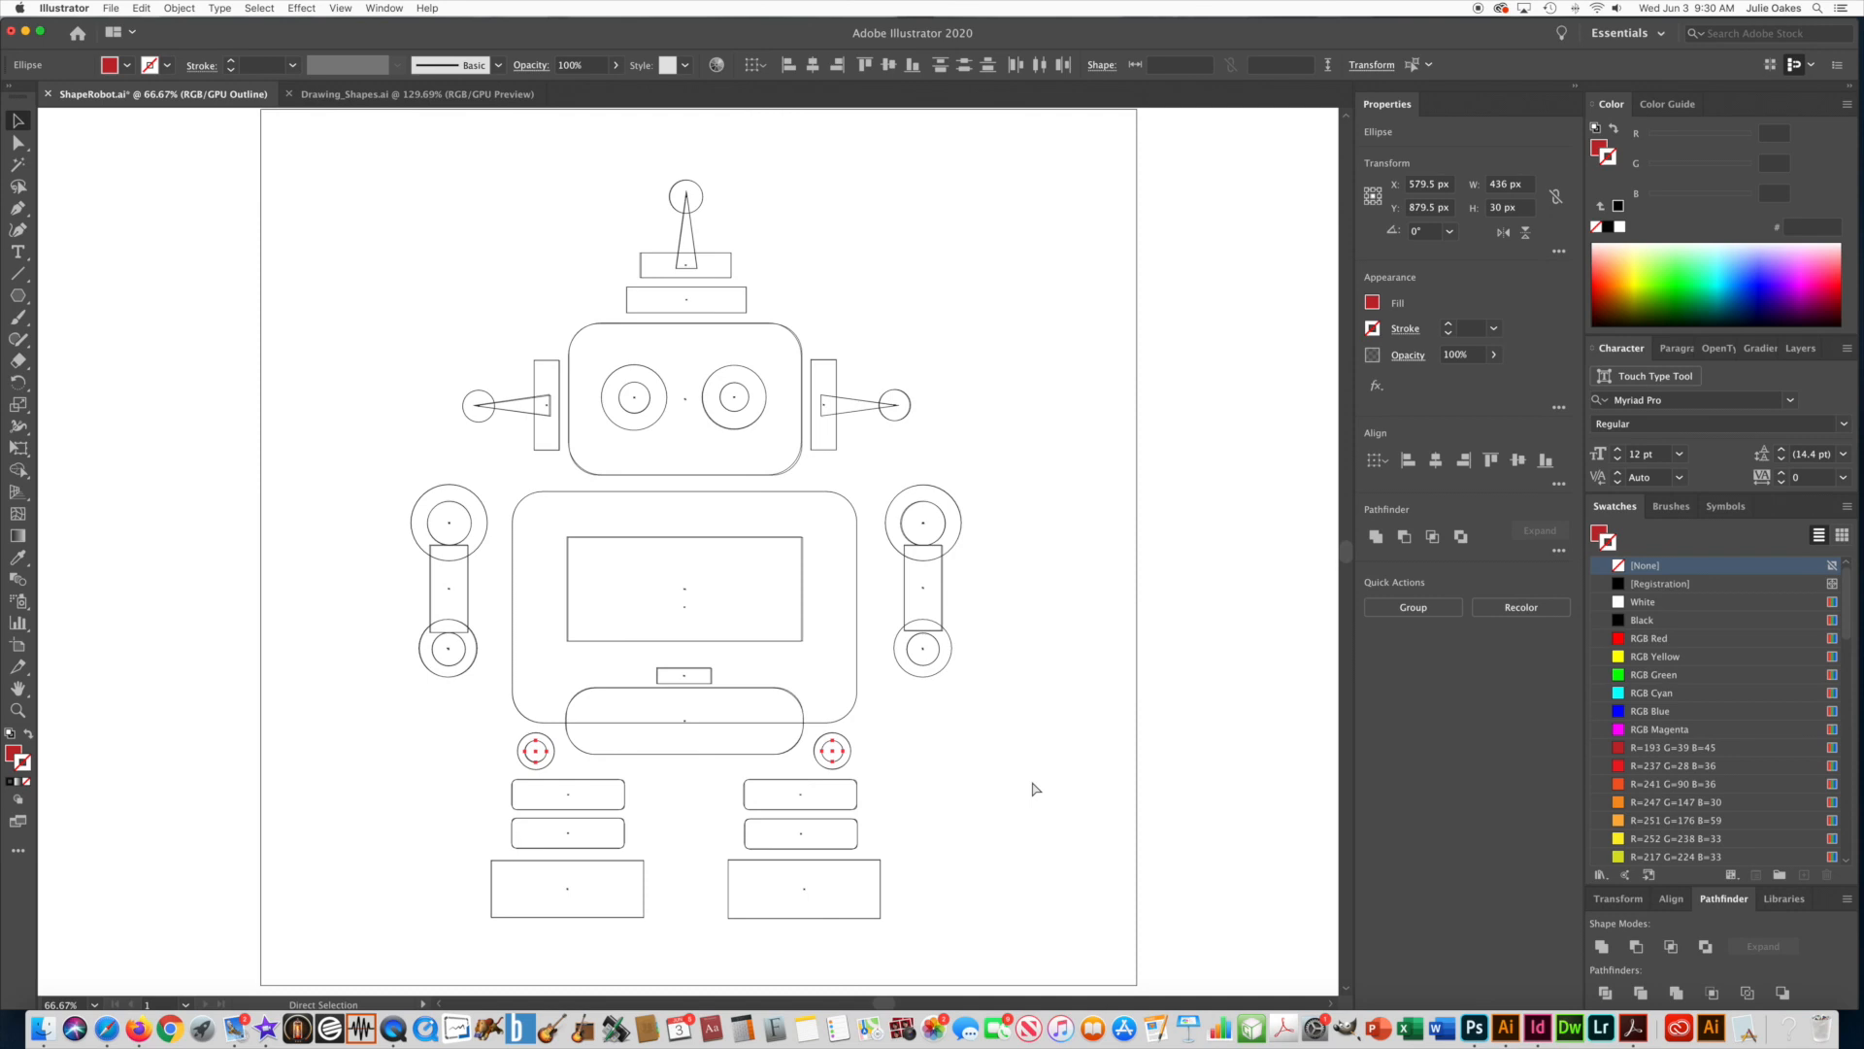
pyautogui.press('super+y')
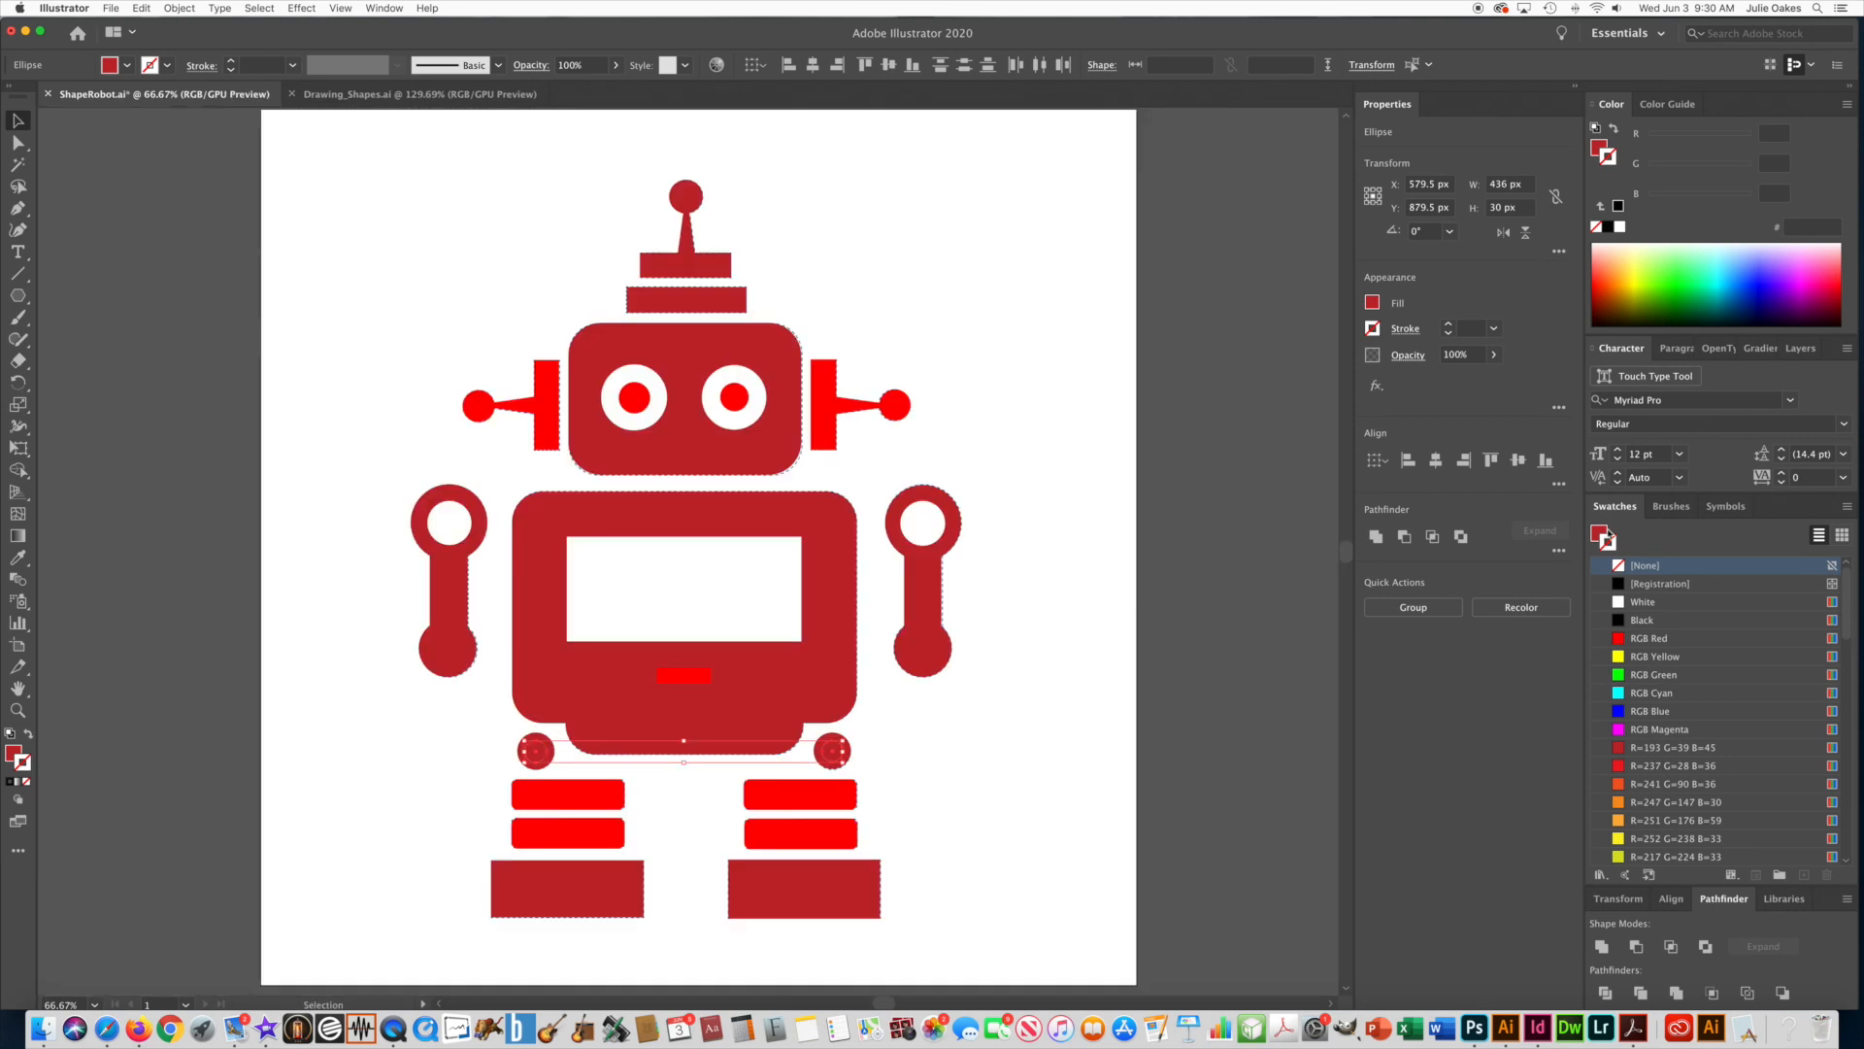
pyautogui.click(1617, 603)
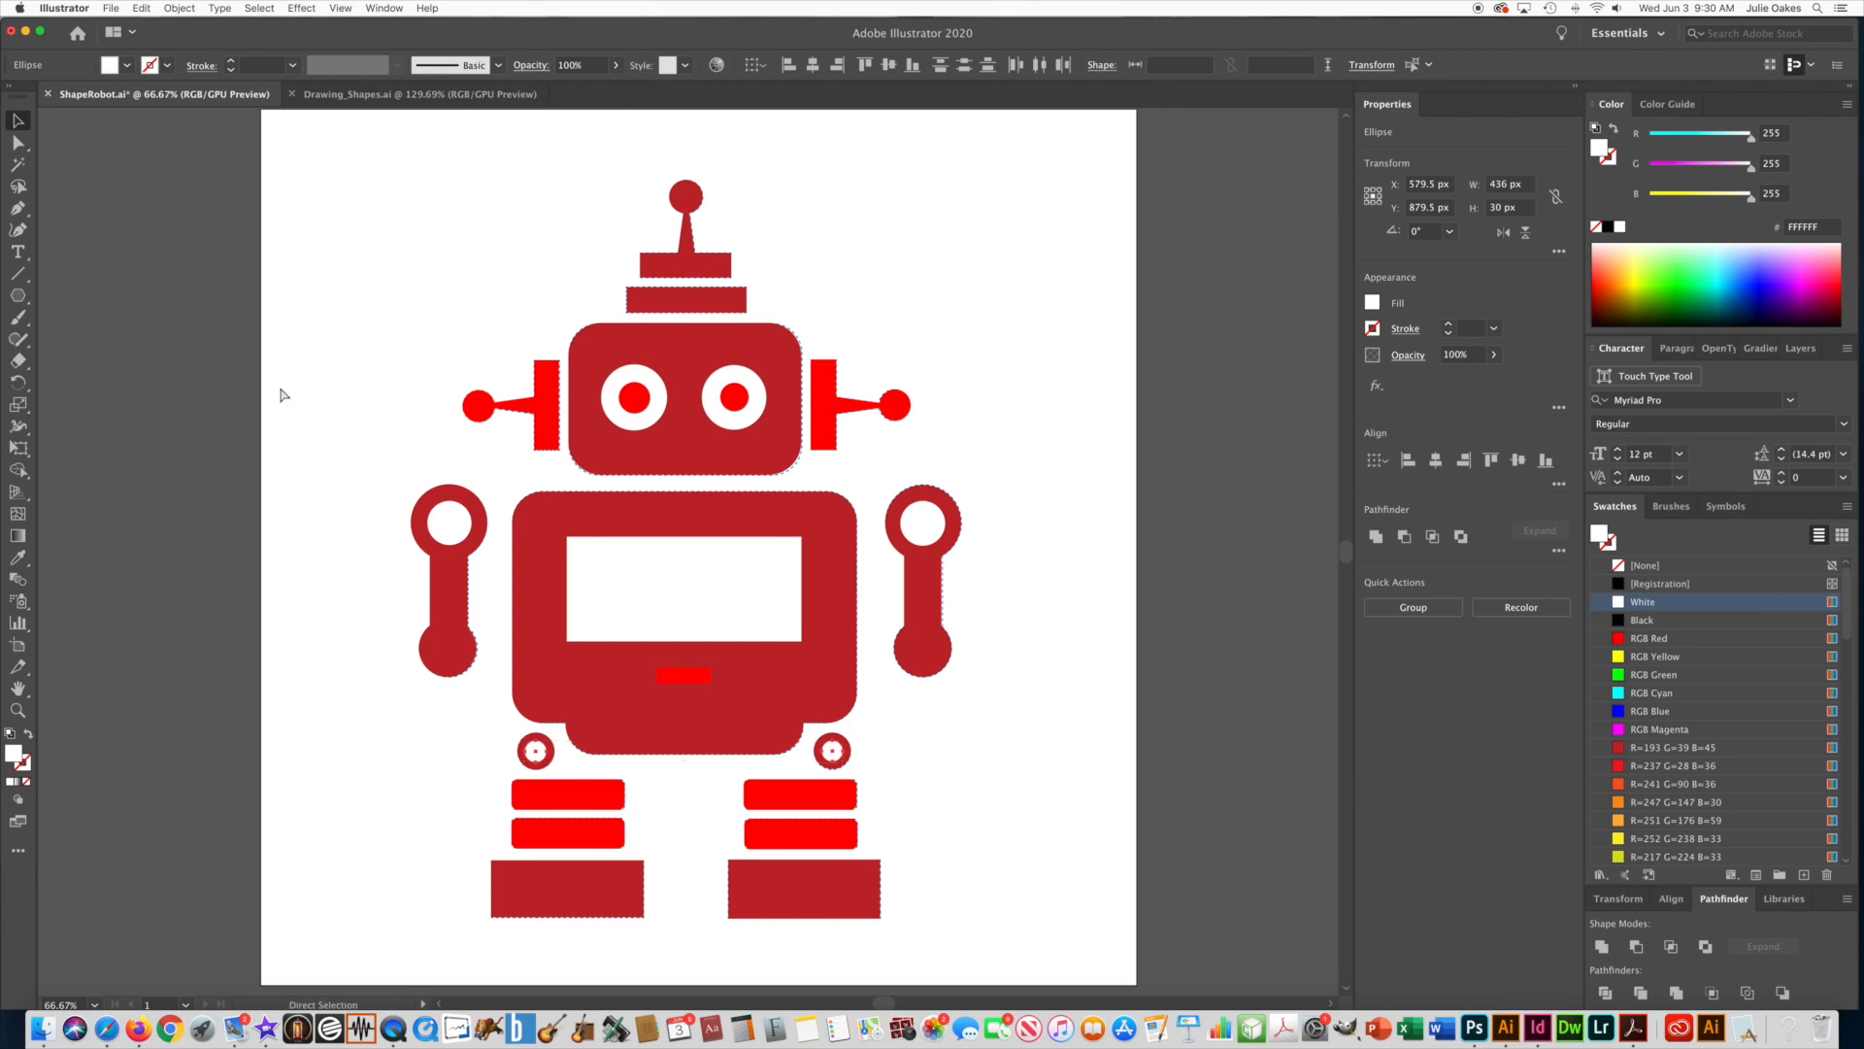
# Select the inner circles of both hands in Outline view, fill them with White in Preview view, and deselect them.
pyautogui.press('super+y')
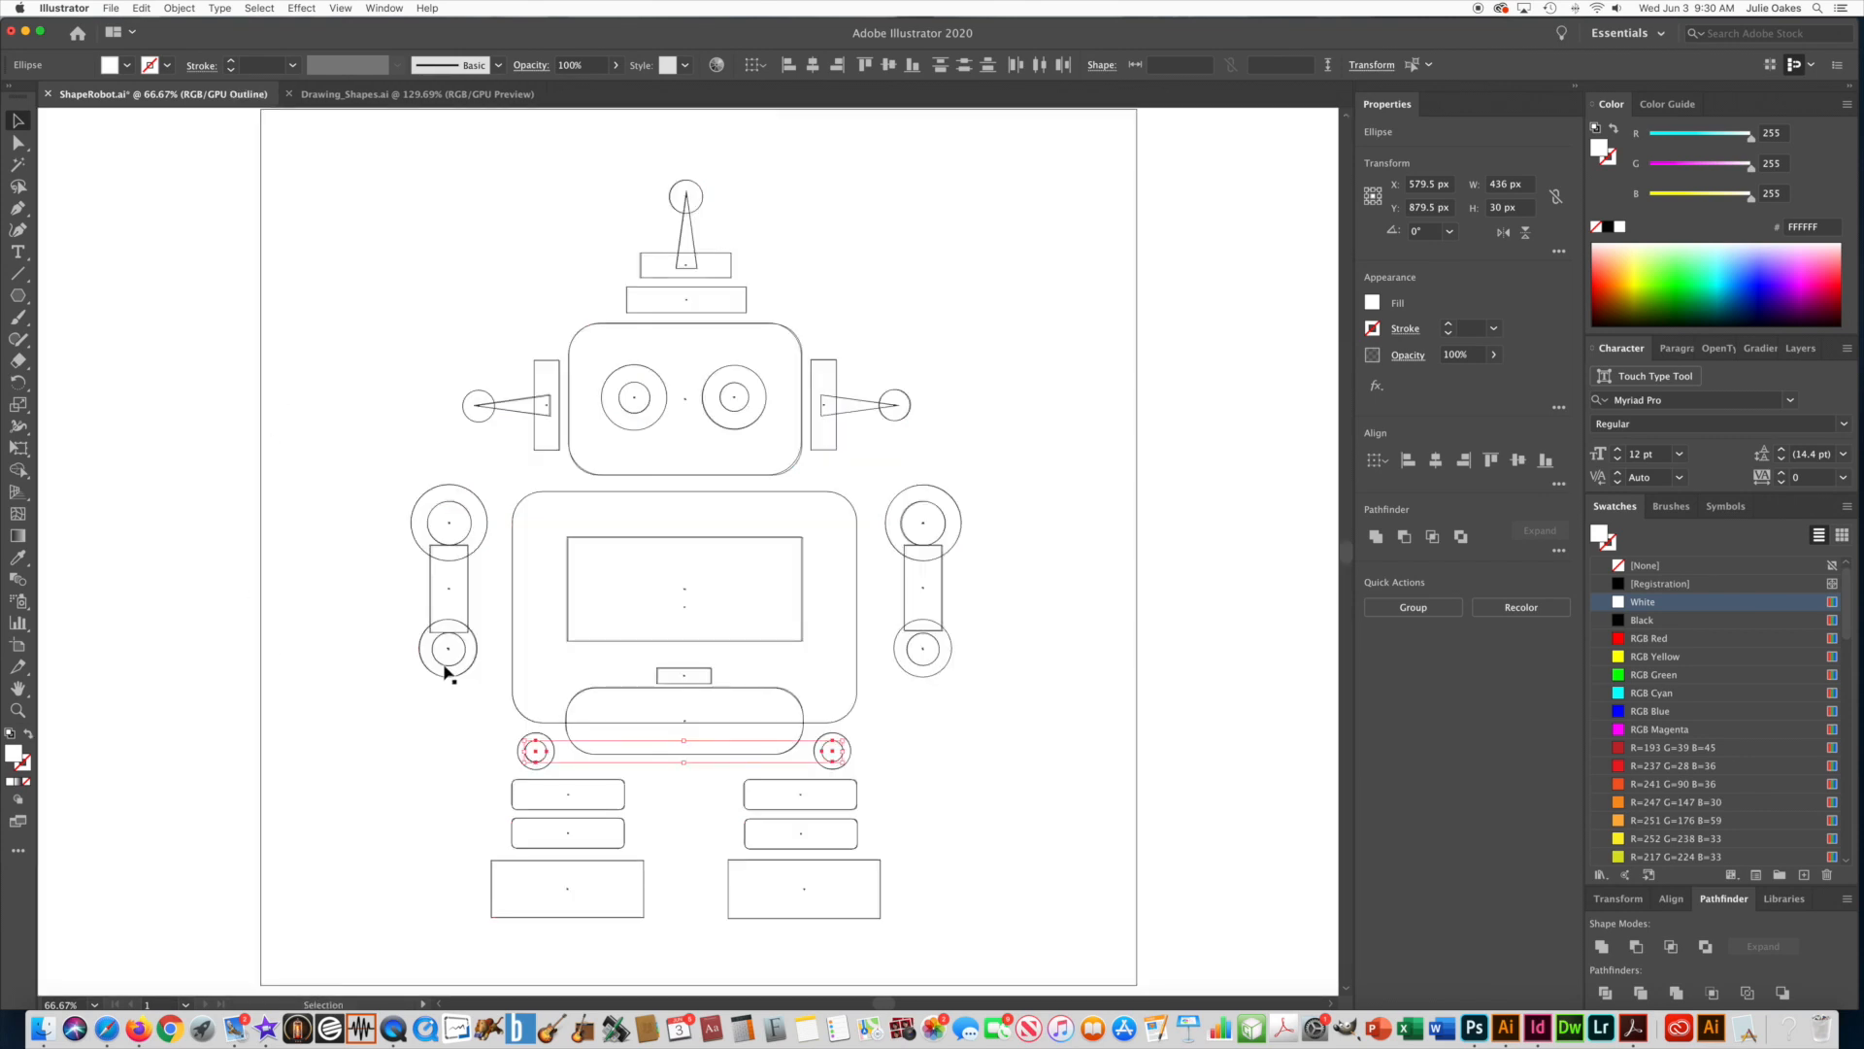
pyautogui.click(446, 667)
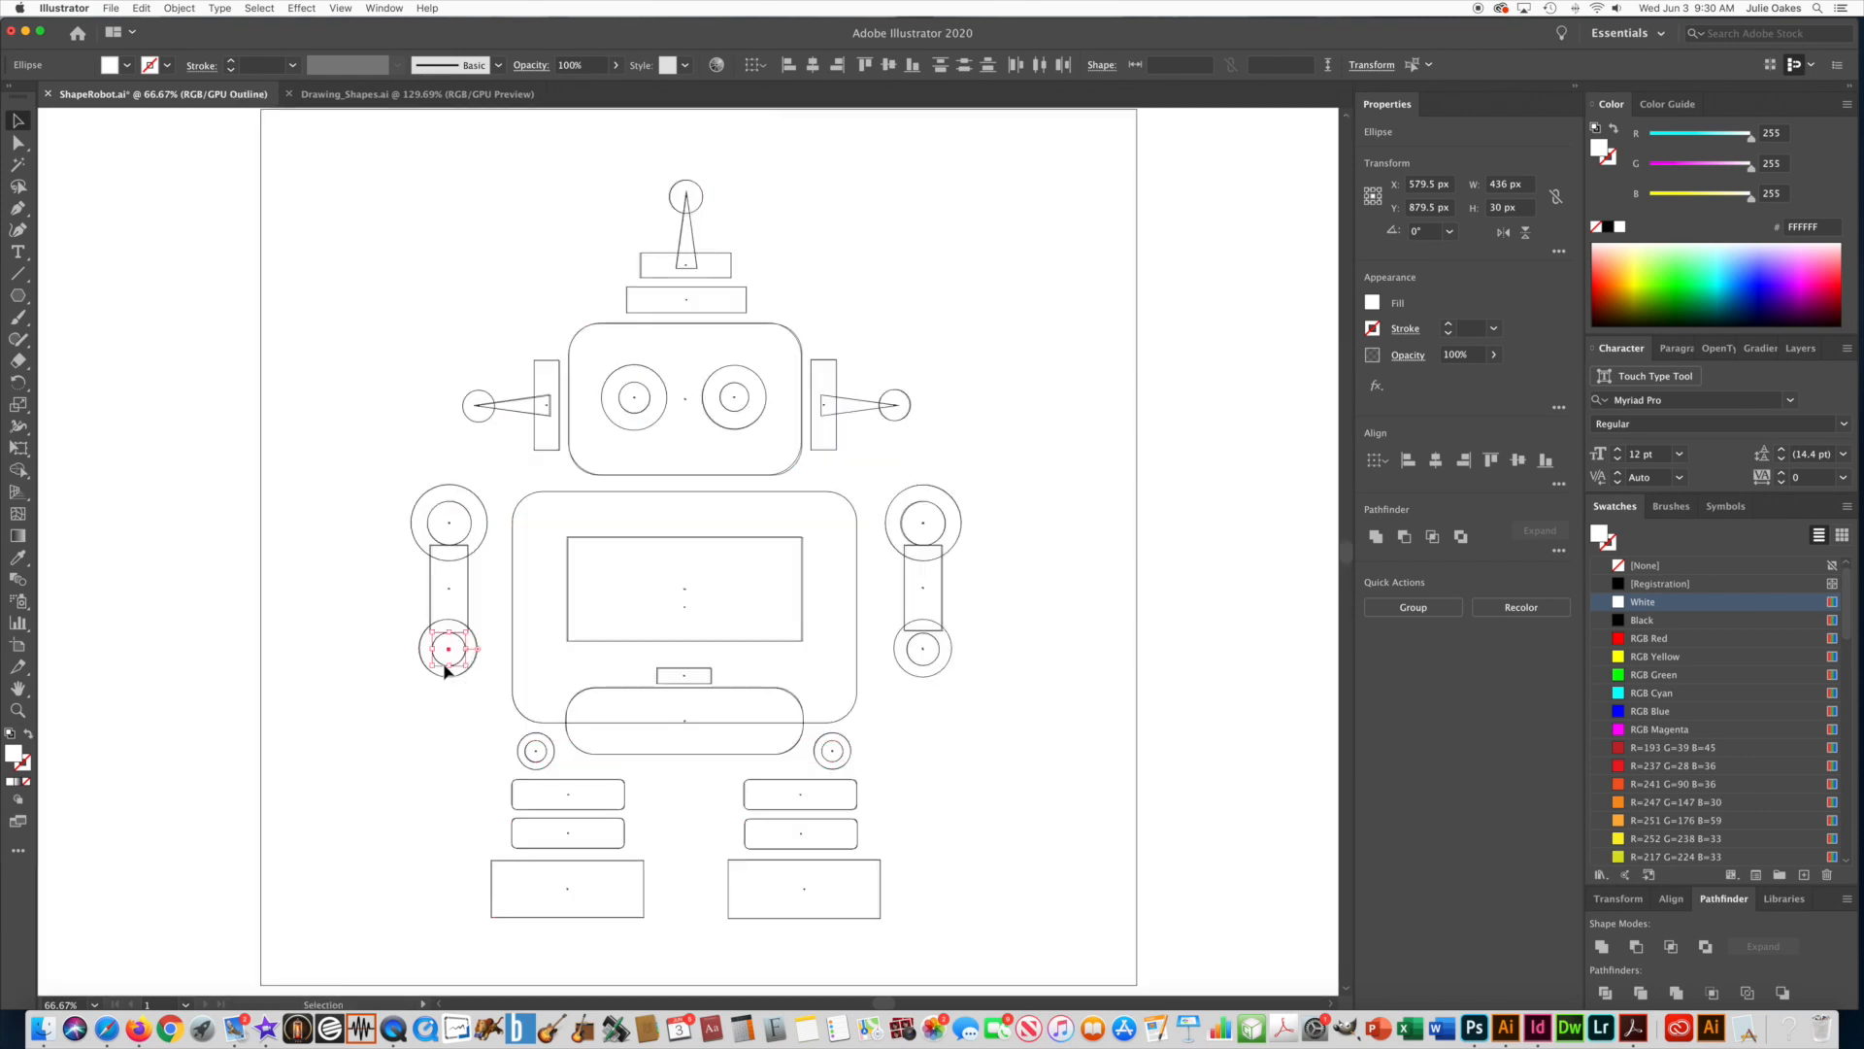
pyautogui.keyDown('shift'); pyautogui.click(927, 672); pyautogui.keyUp('shift')
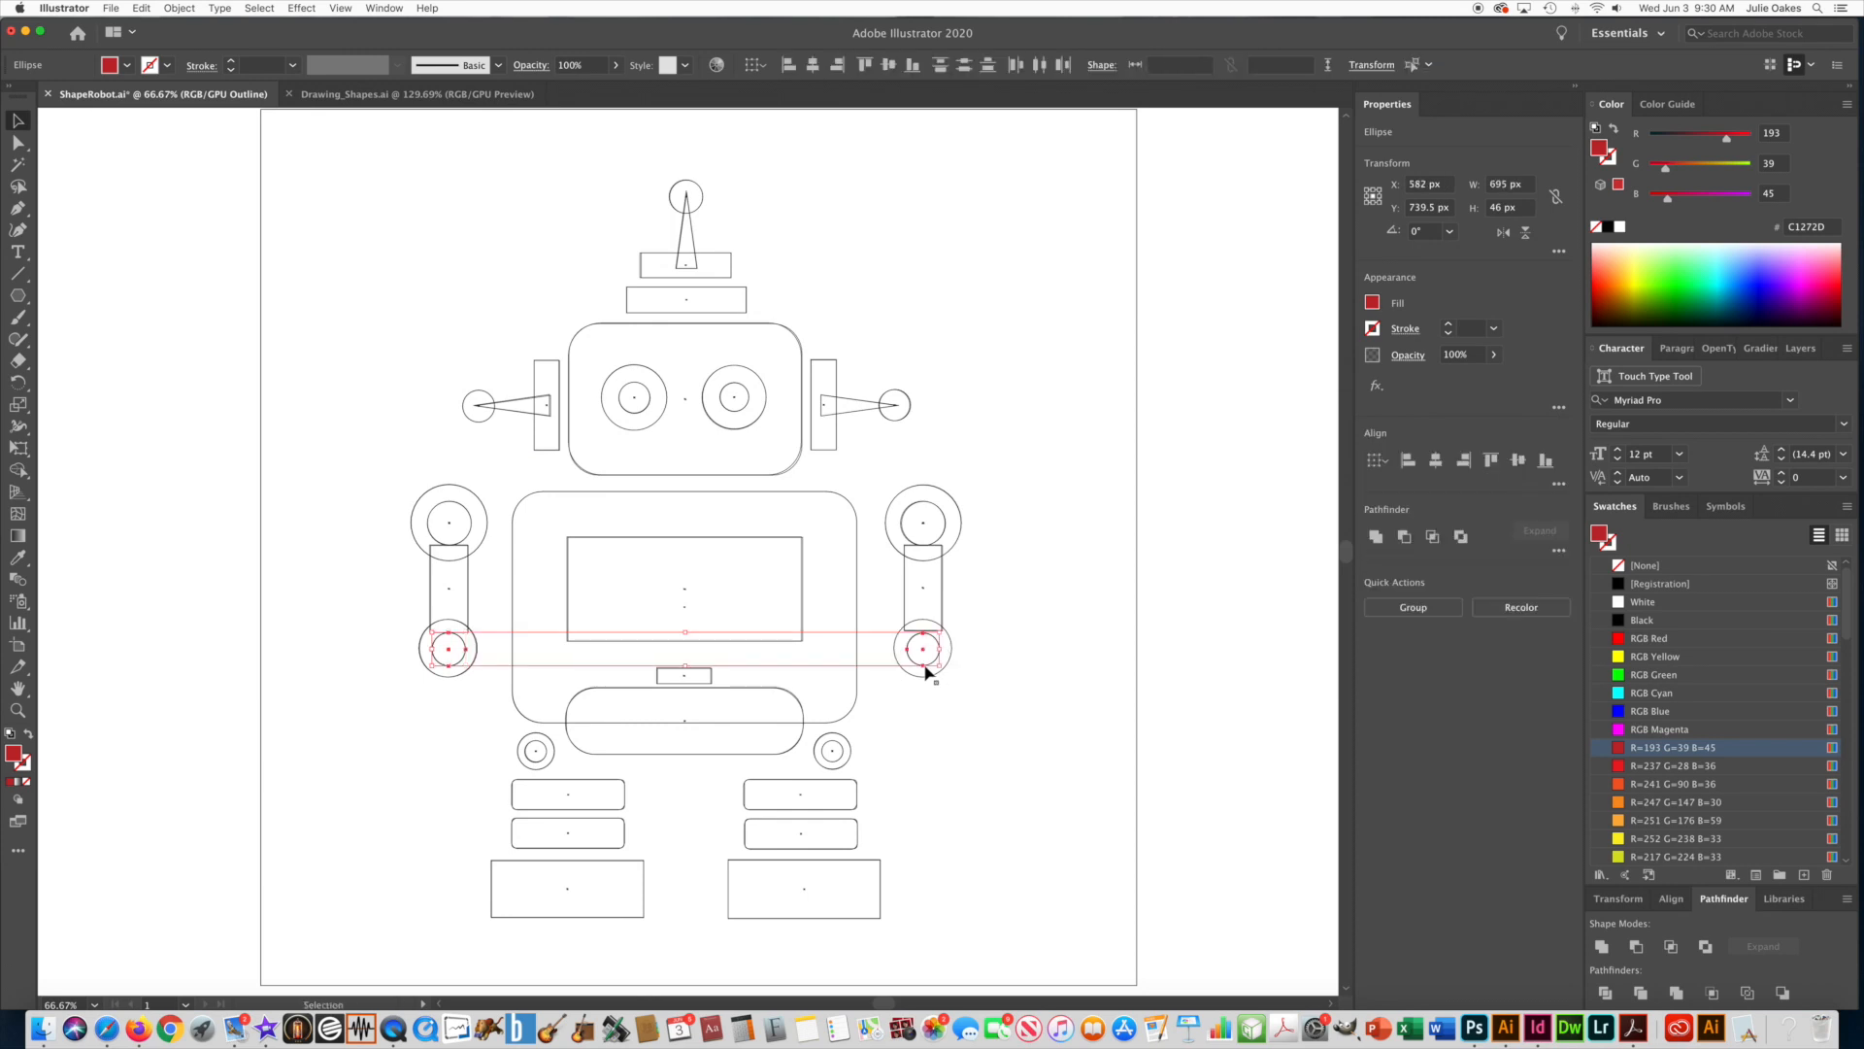
pyautogui.press('super+y')
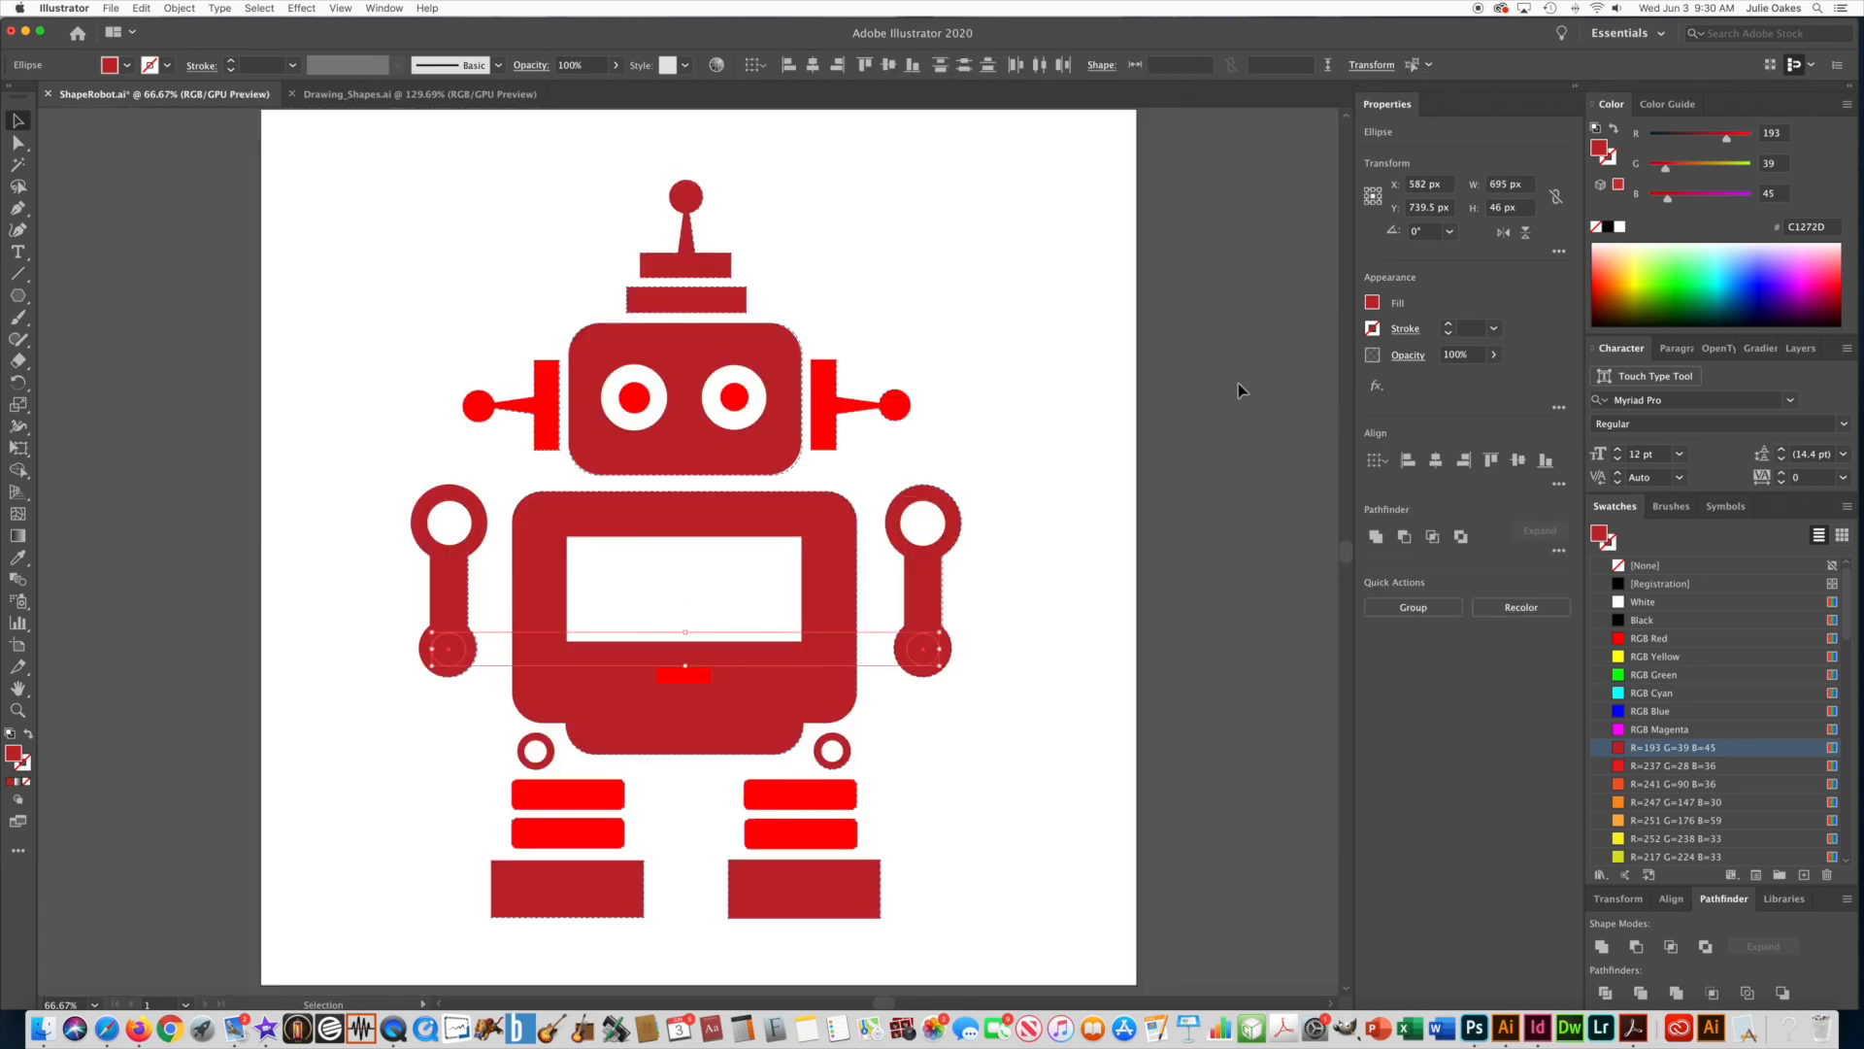
pyautogui.click(1622, 601)
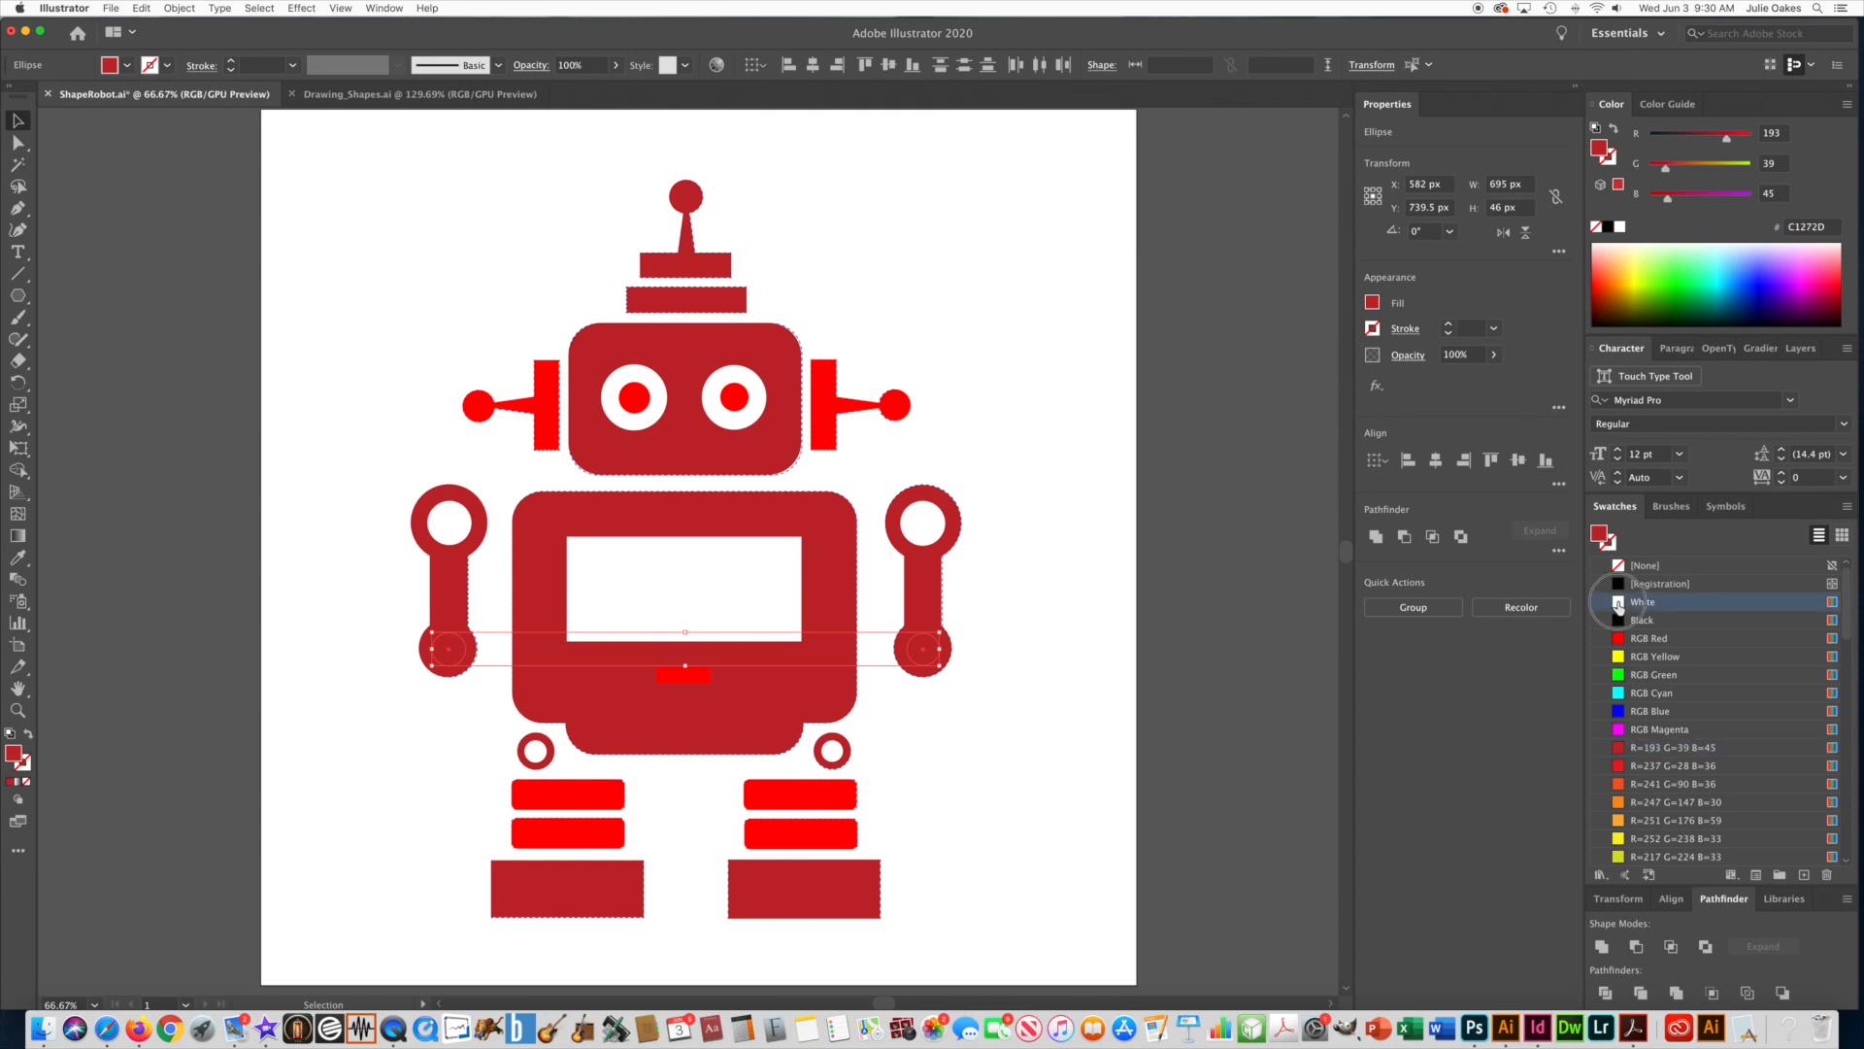
pyautogui.click(385, 232)
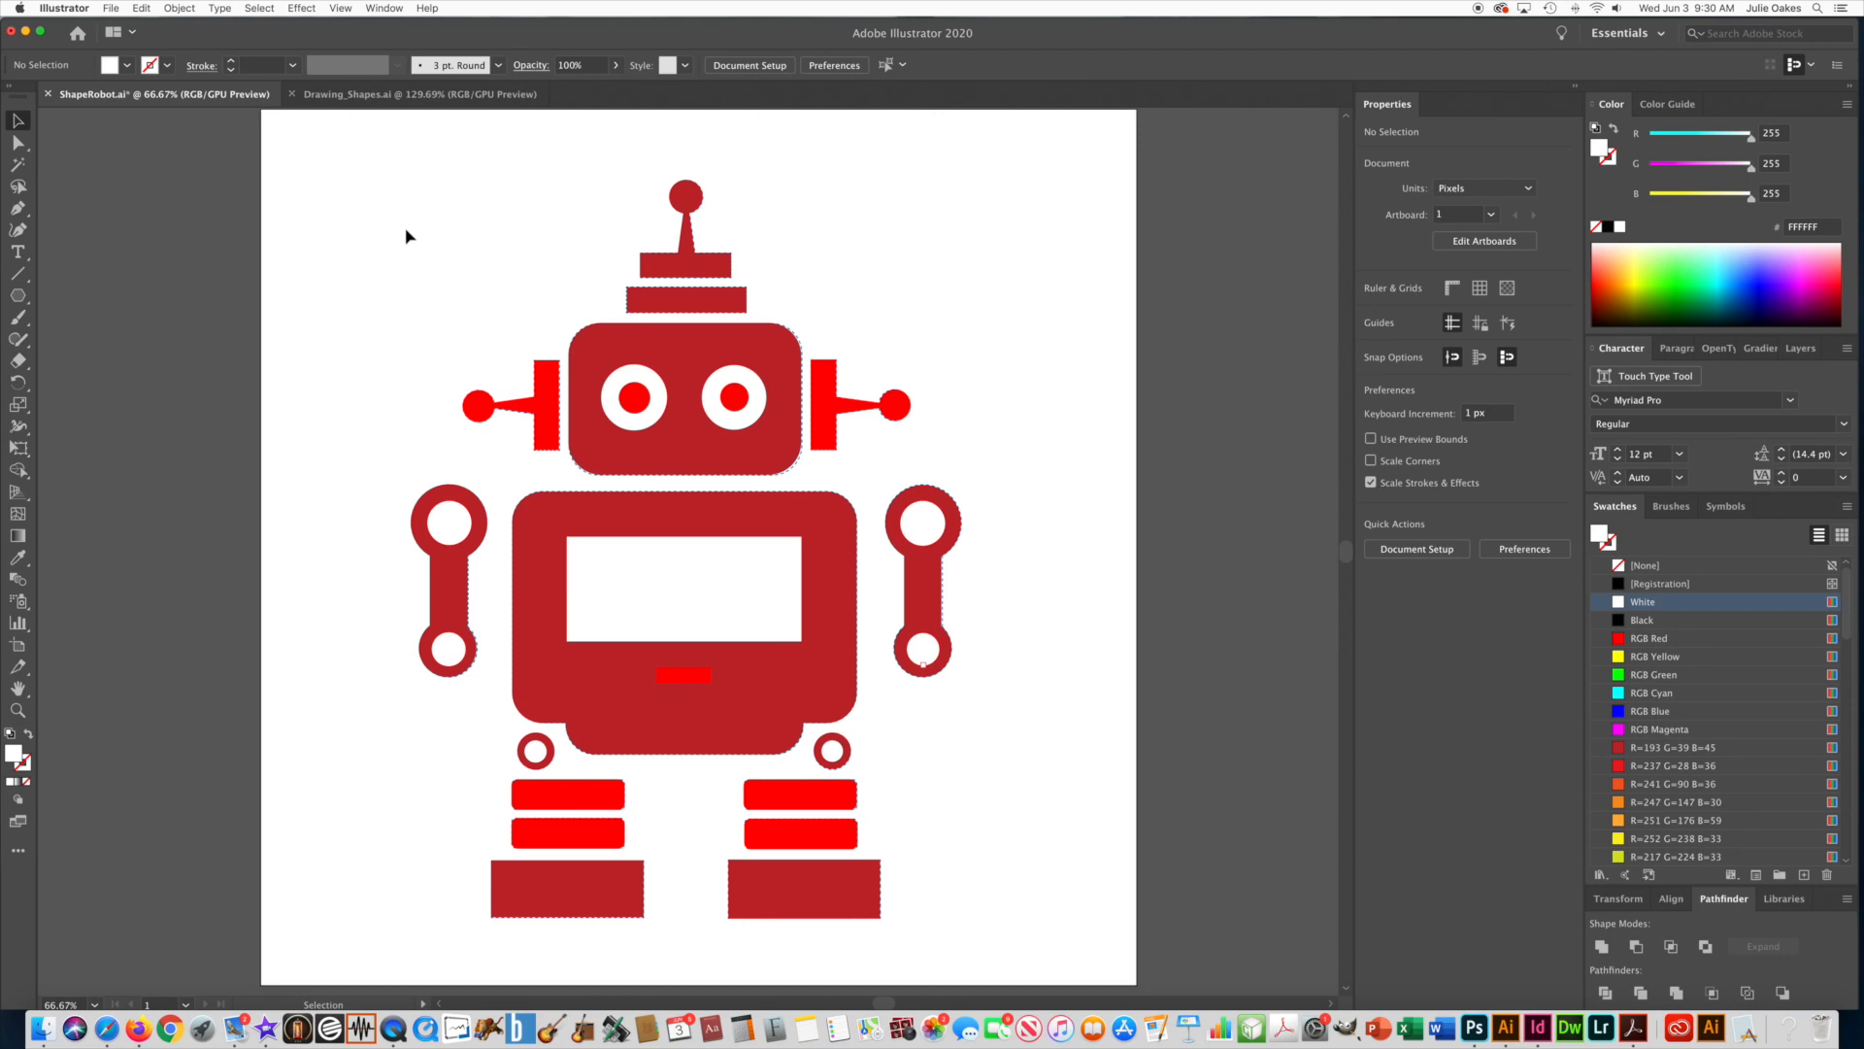
# Show the document's layers and hide the Guides layer.
pyautogui.click(385, 9)
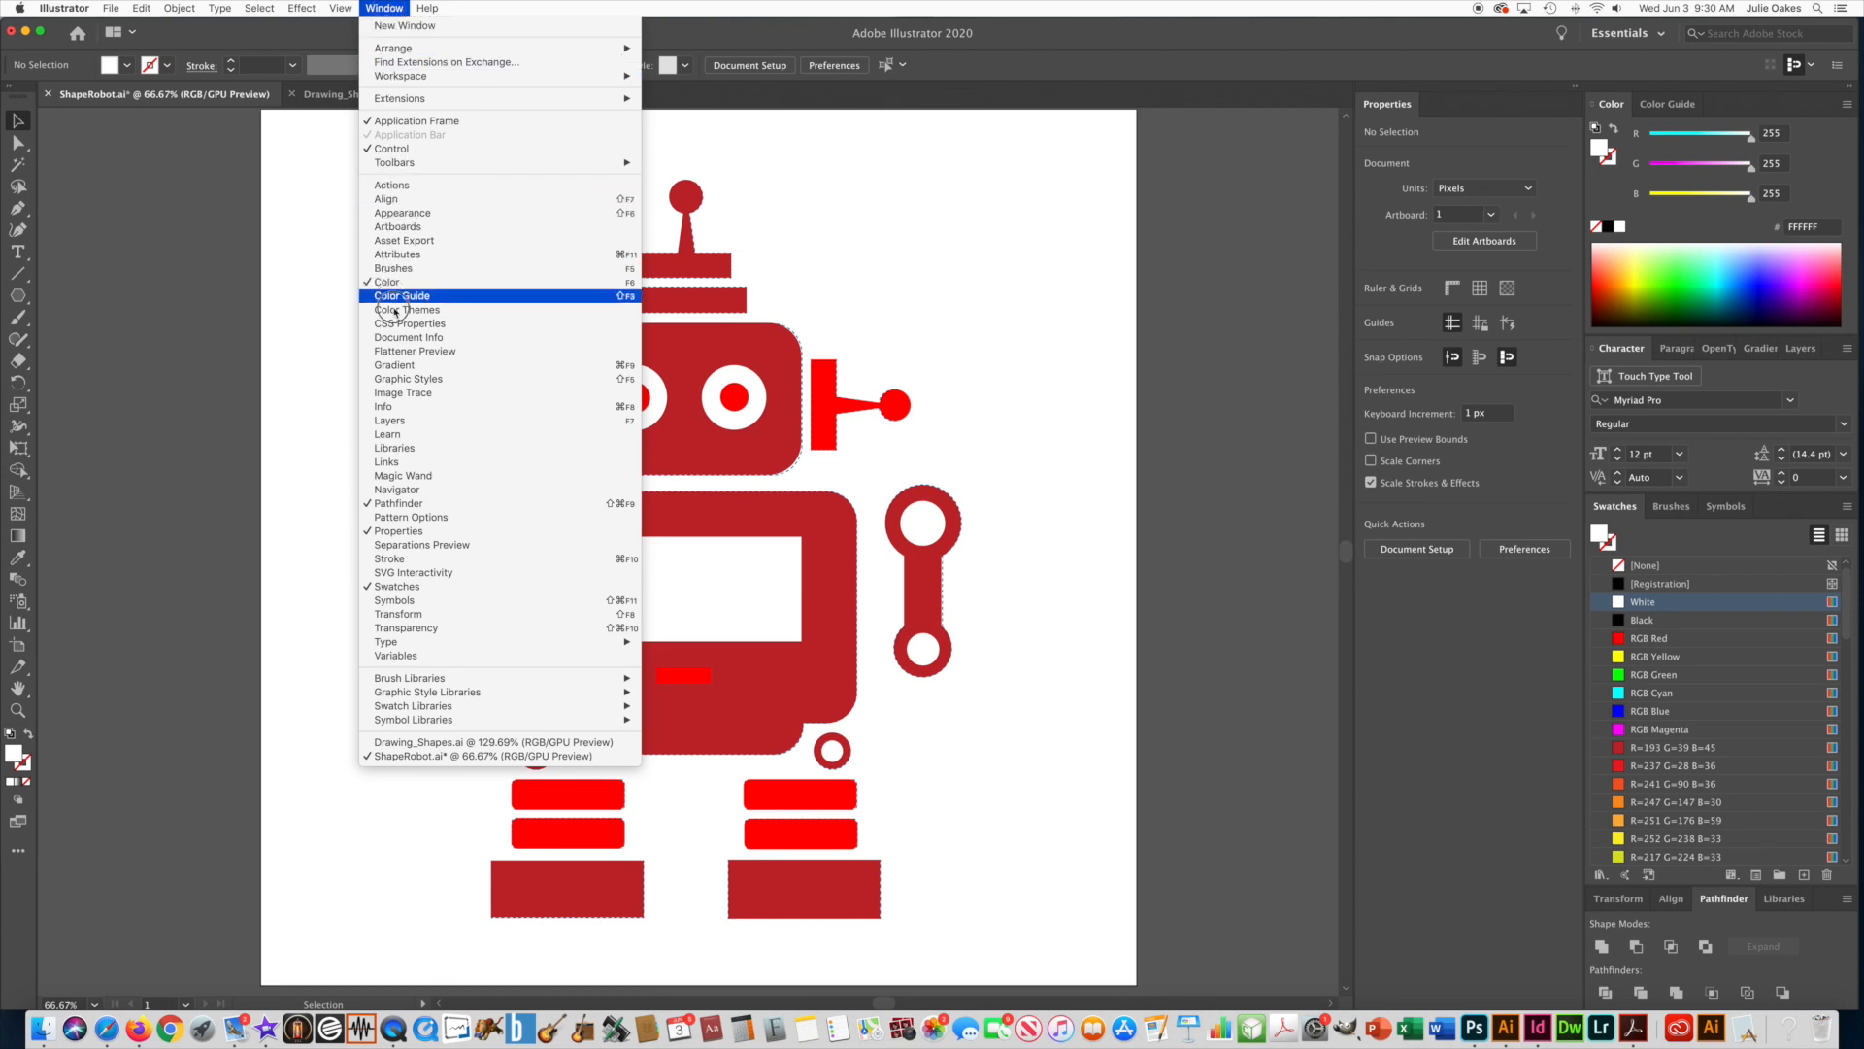
pyautogui.click(394, 422)
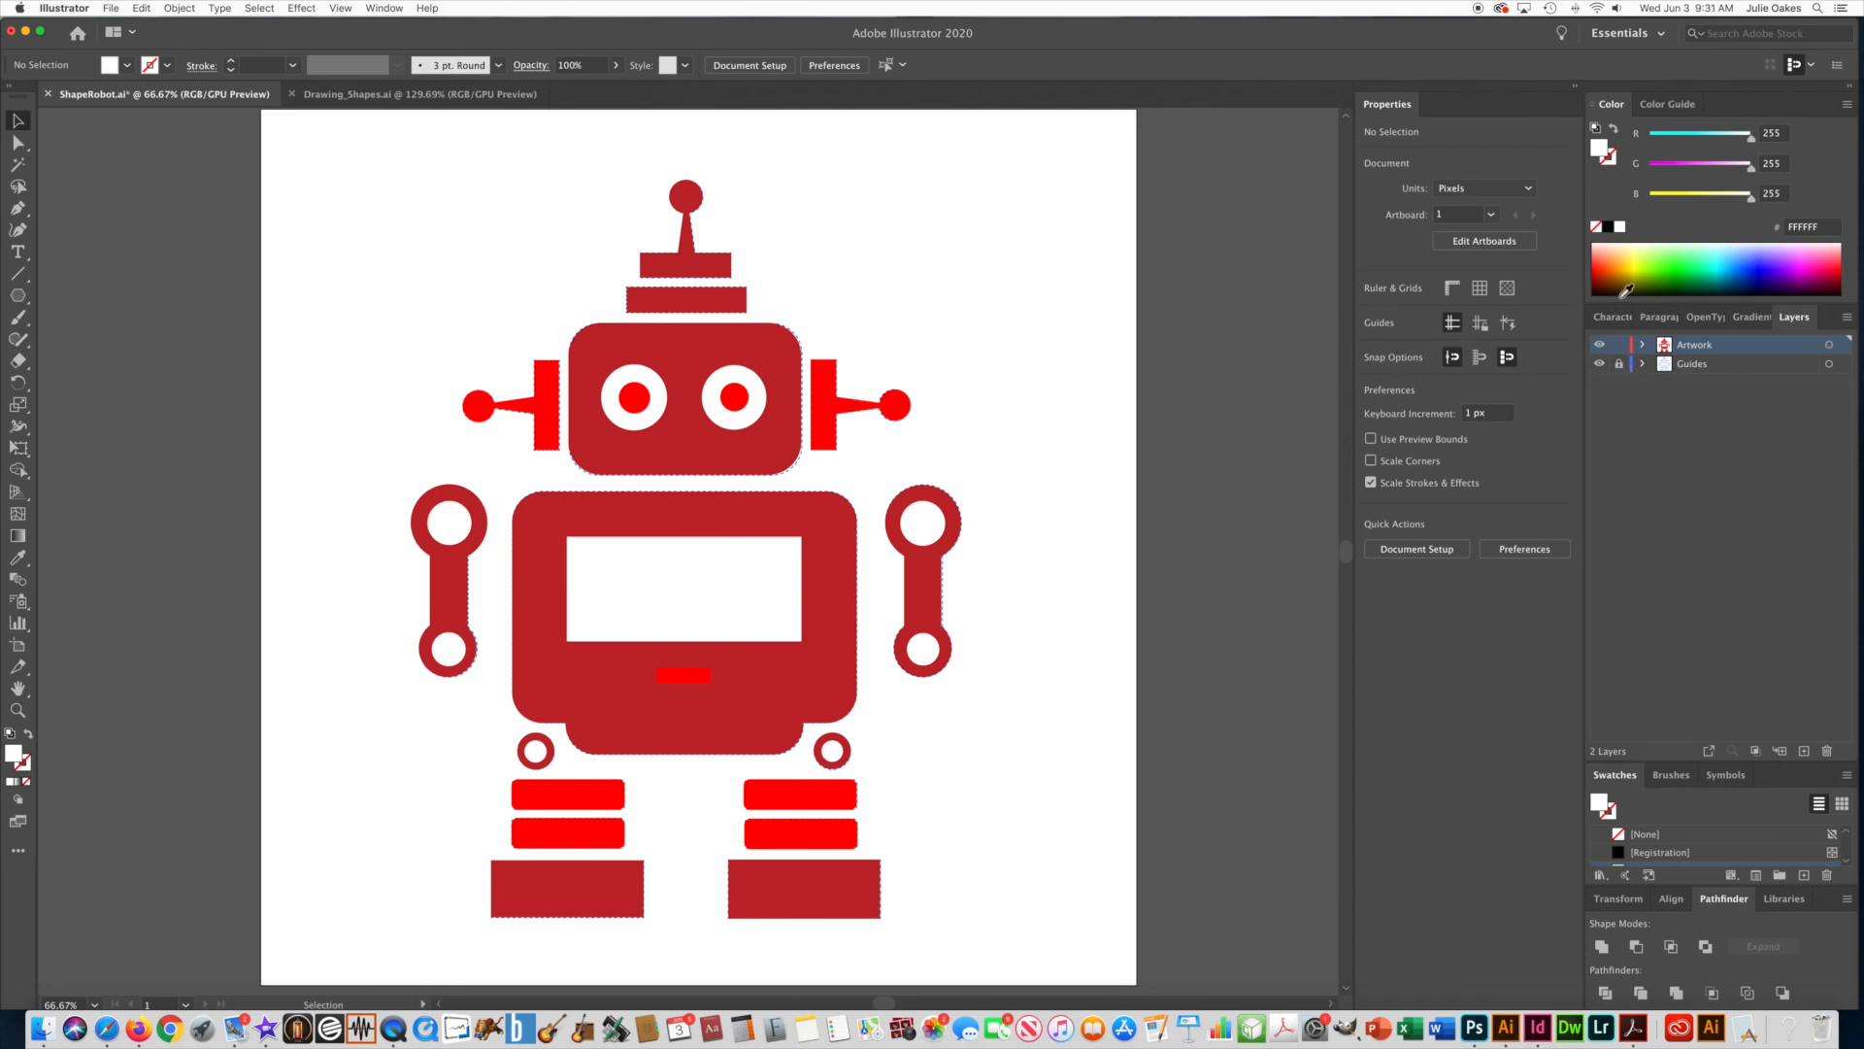
pyautogui.click(1599, 365)
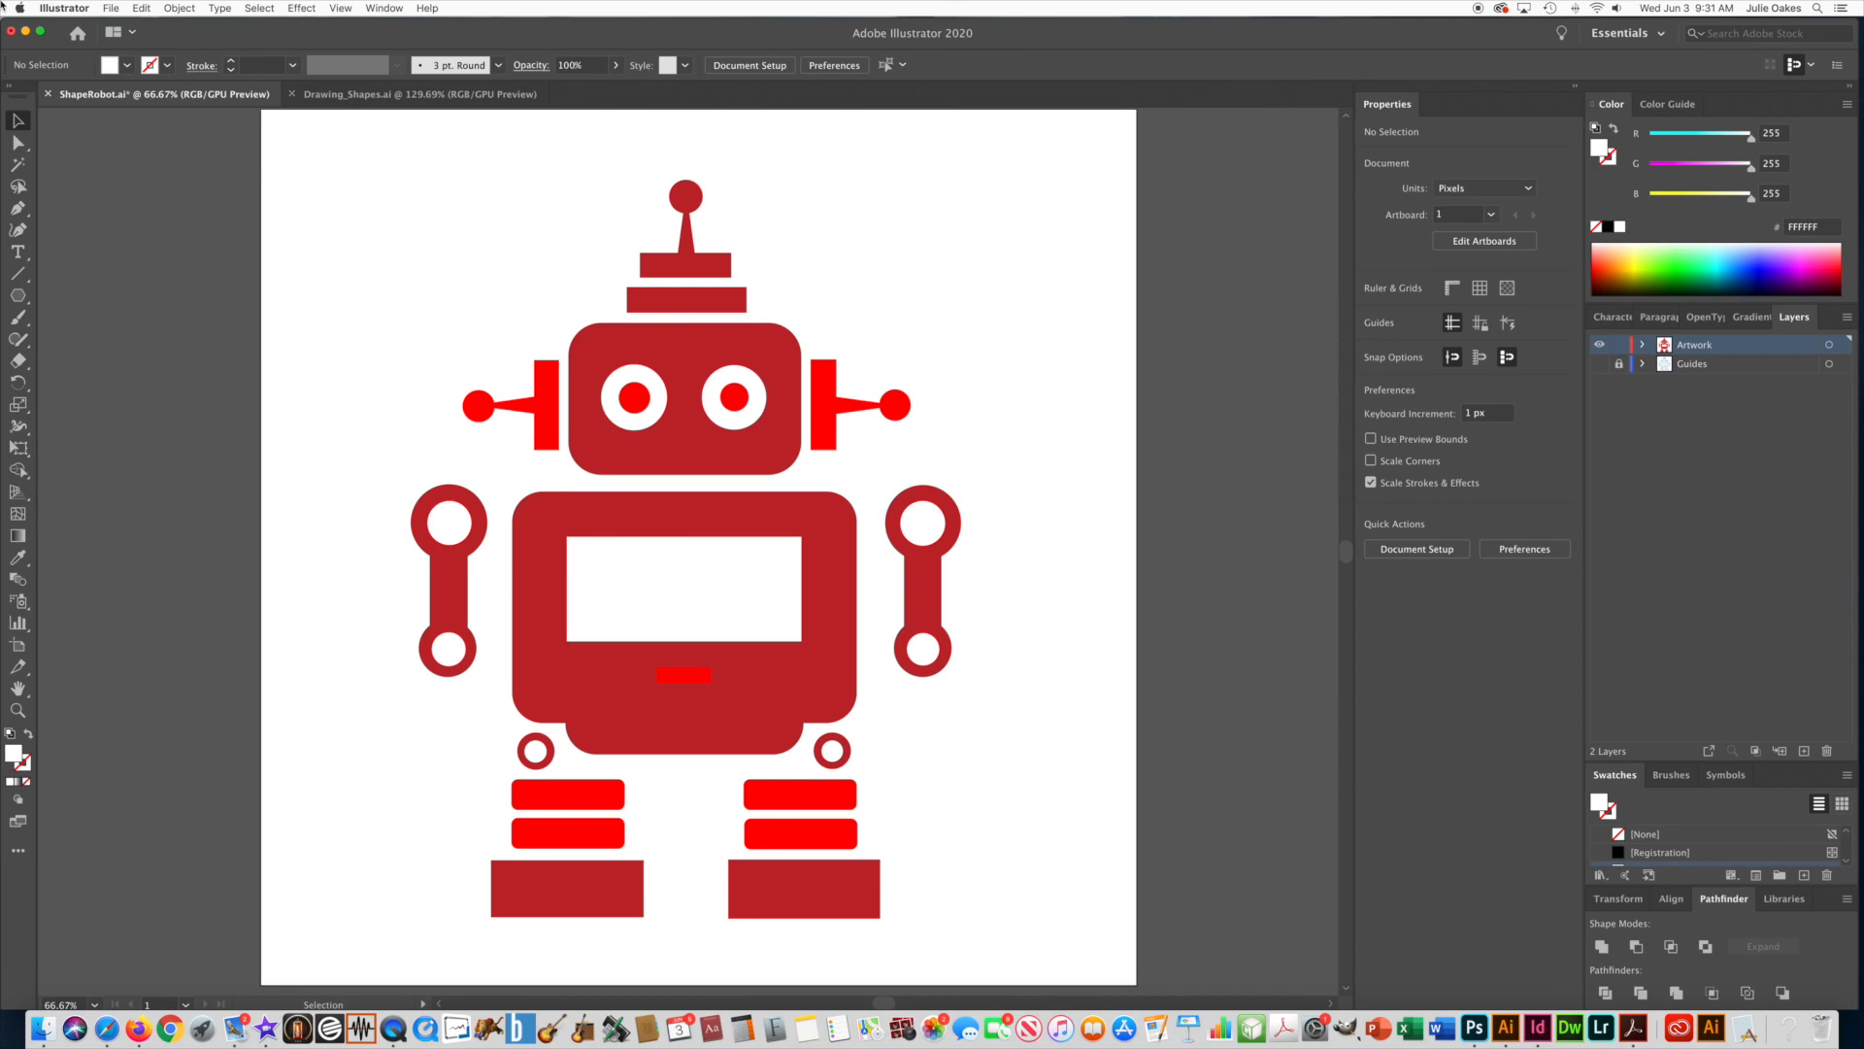
# Add a point text with the author's name beside the robot's foot with the Type tool.
pyautogui.click(18, 257)
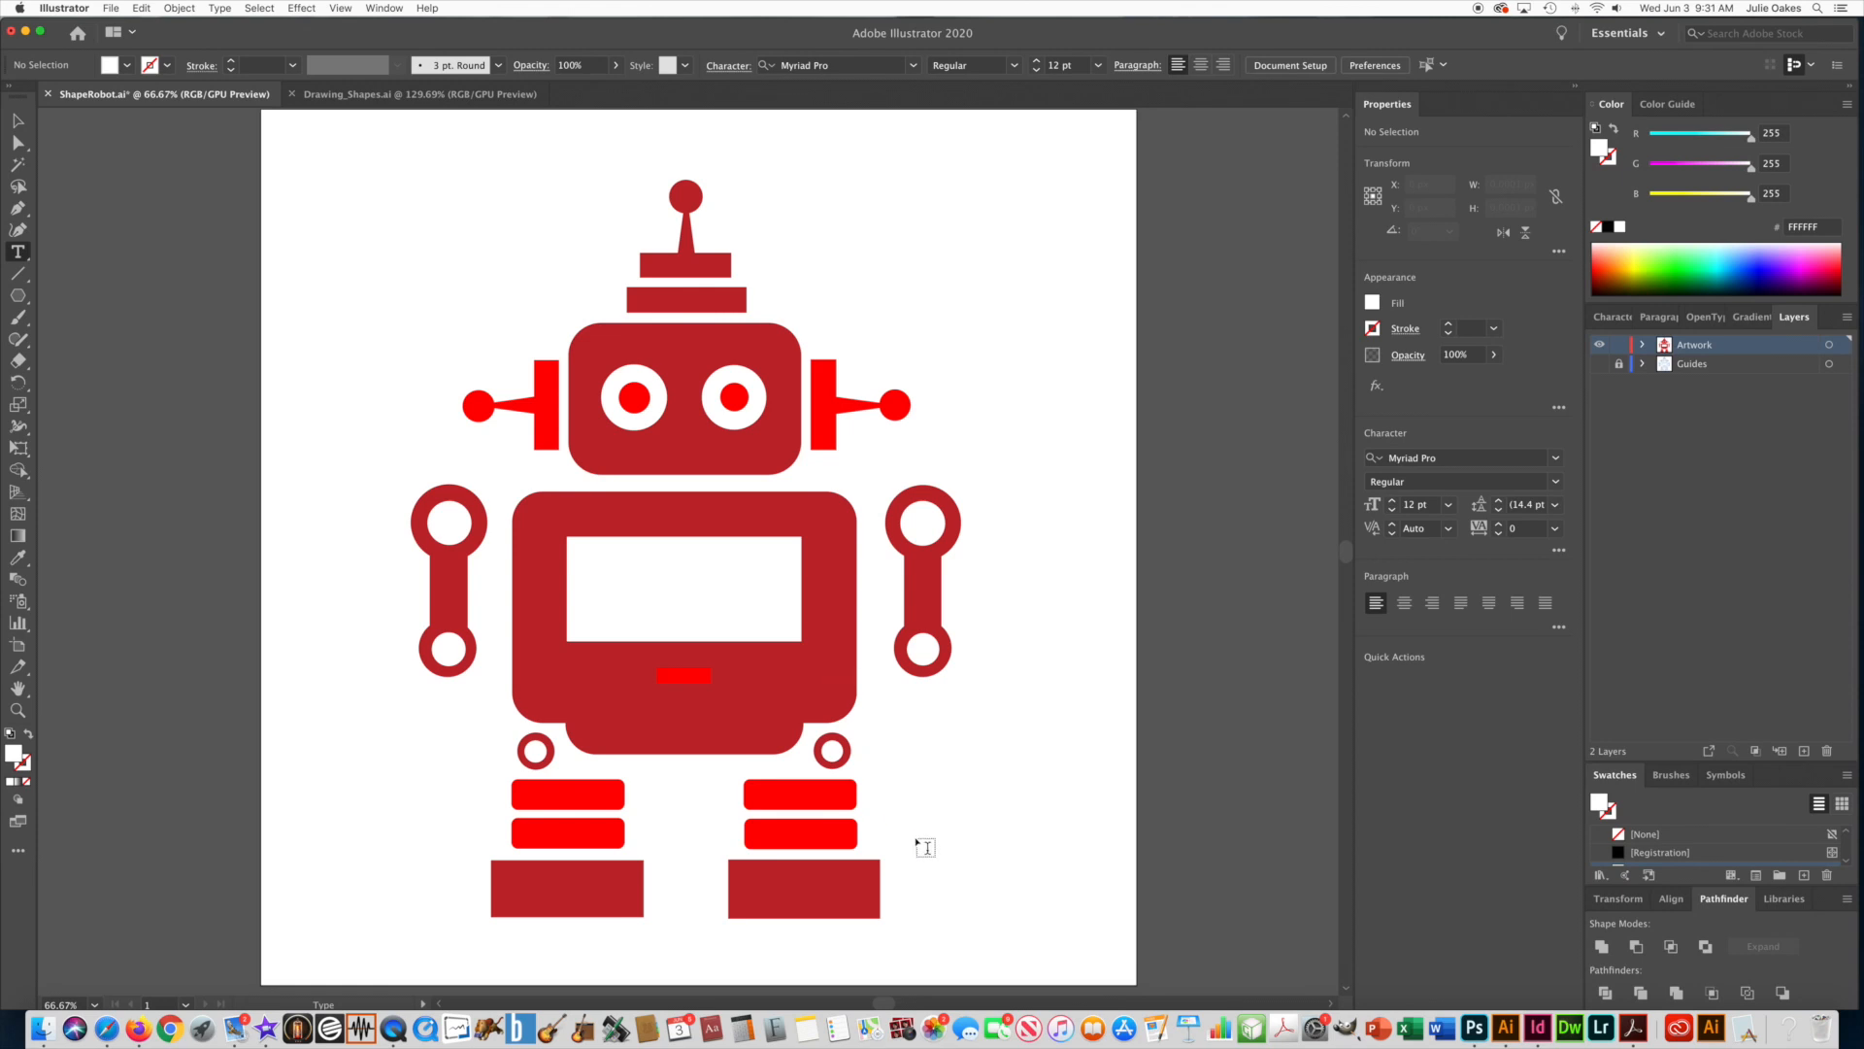
pyautogui.click(950, 915)
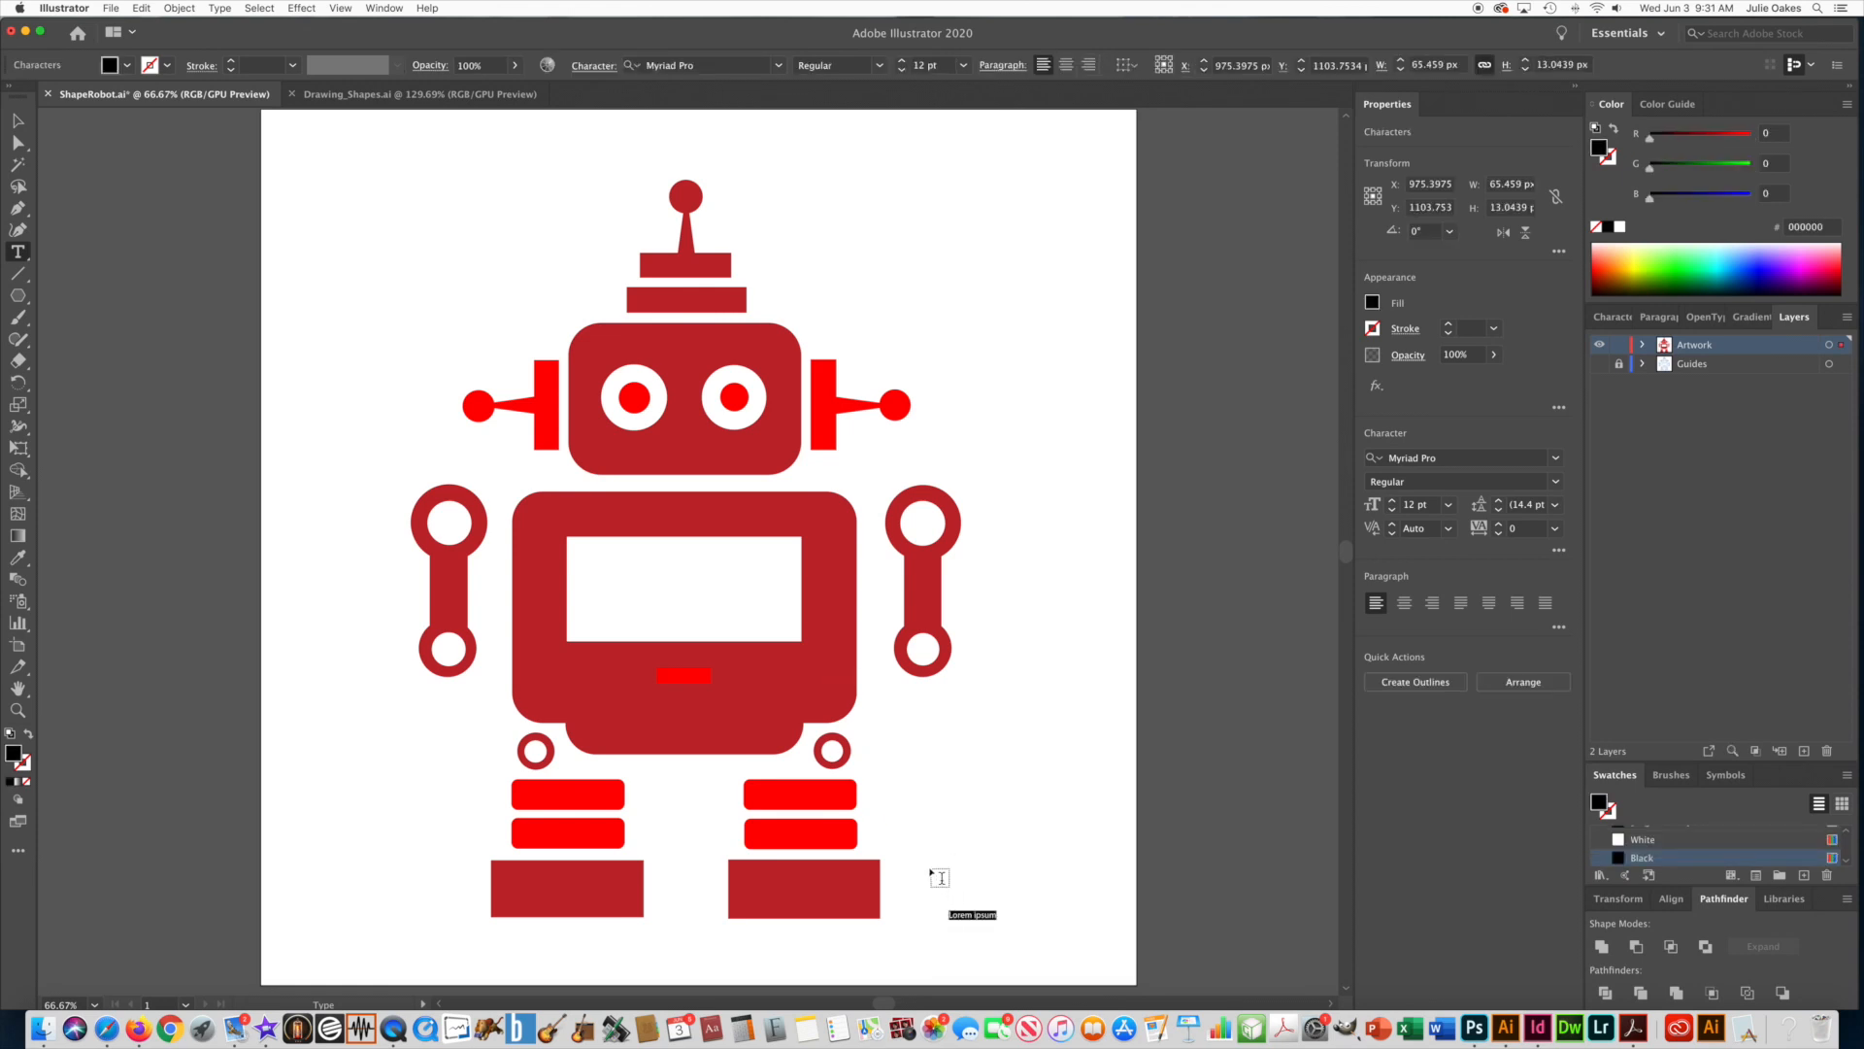
pyautogui.write('Mrs')
# Set the name text's font size to 25 pt and move it to the artboard's lower-right corner.
pyautogui.moveTo(988, 913); pyautogui.dragTo(927, 911)
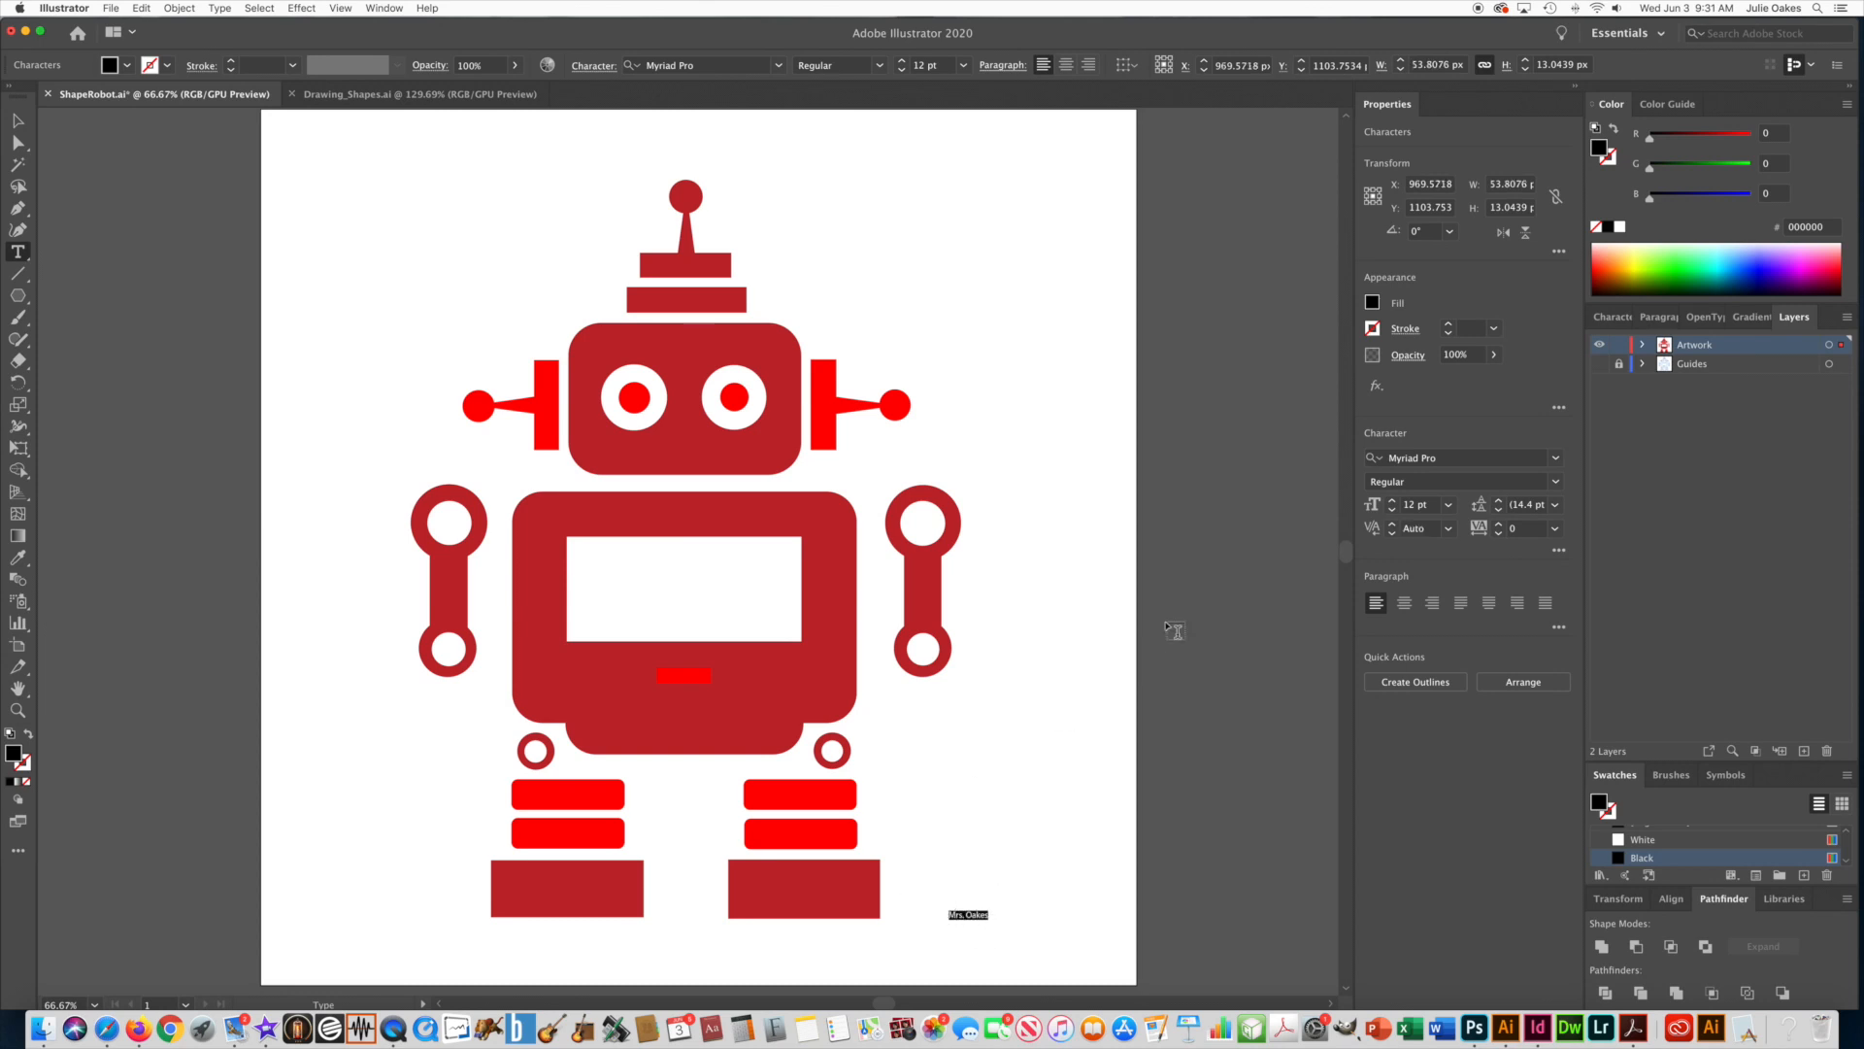
pyautogui.click(1426, 504)
pyautogui.write('25')
pyautogui.press('Return')
pyautogui.press('Escape')
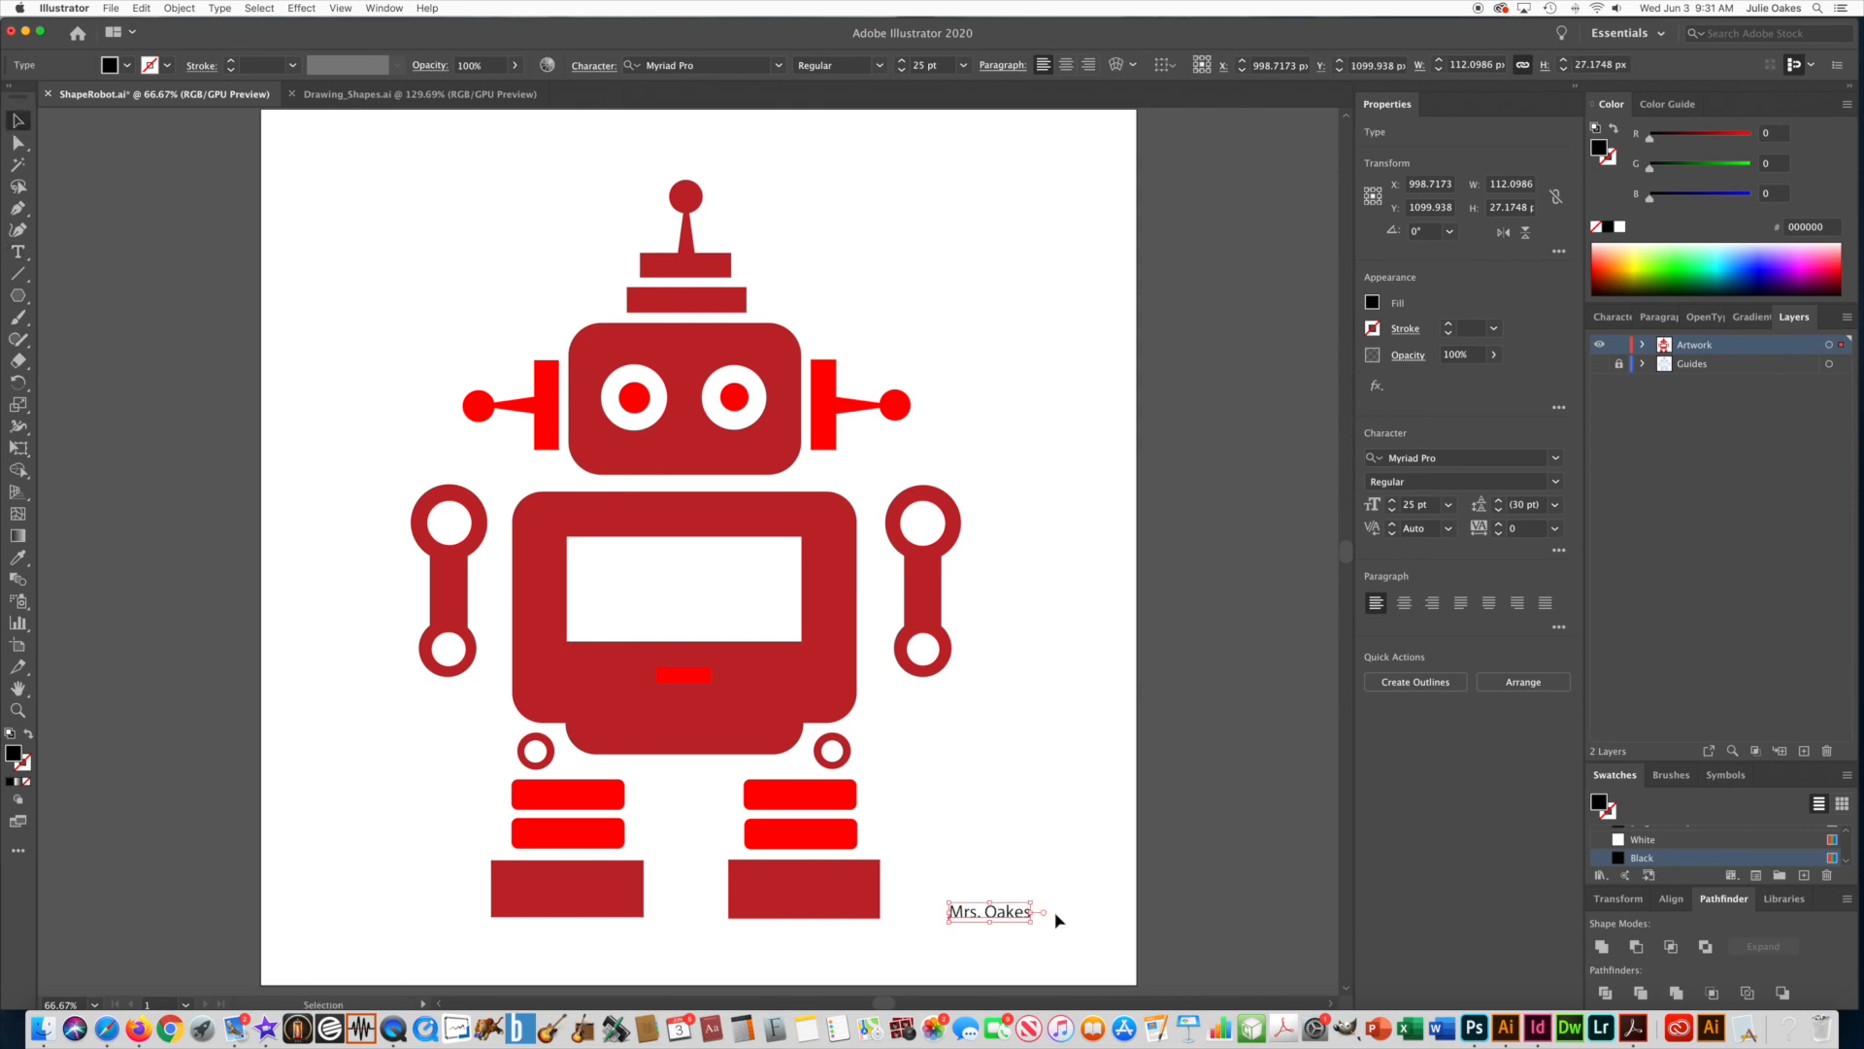
pyautogui.moveTo(968, 919); pyautogui.dragTo(1034, 961)
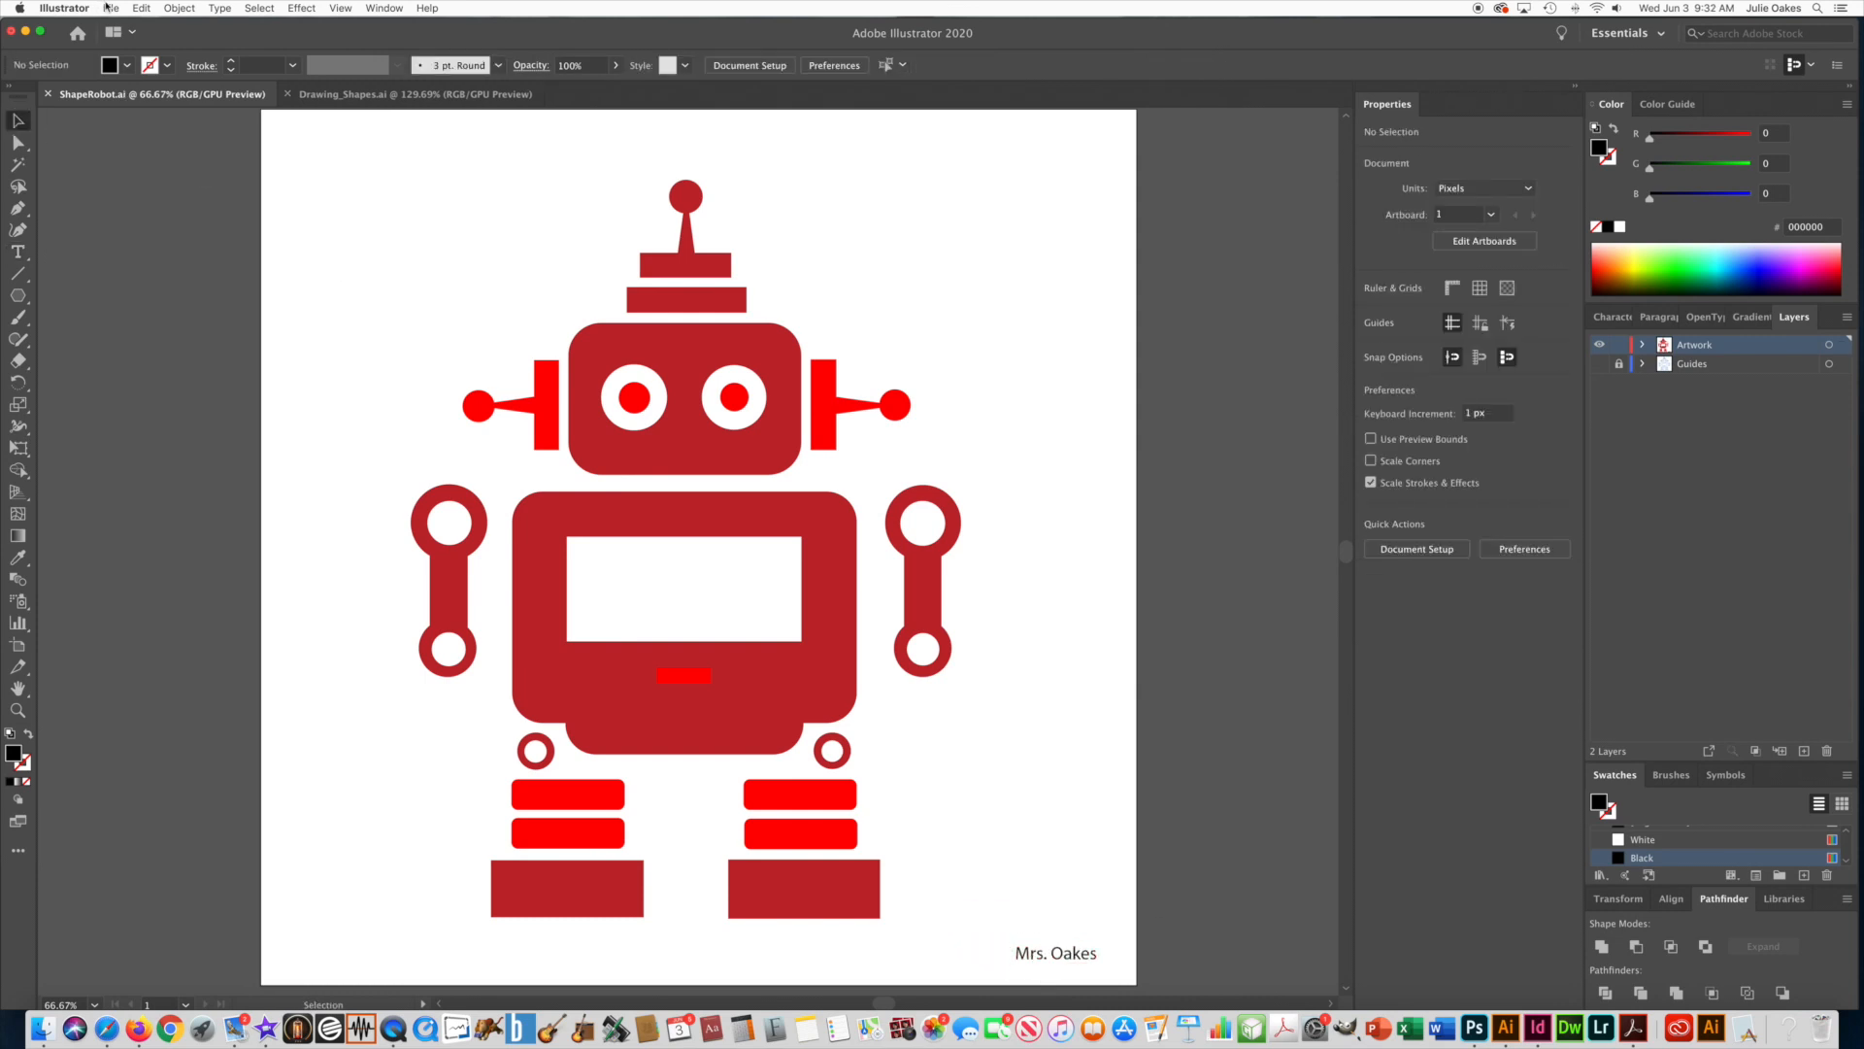
# Save the document on the Desktop in Adobe Illustrator (ai) format, named "Assign-3-" followed by the author's name.
pyautogui.click(108, 8)
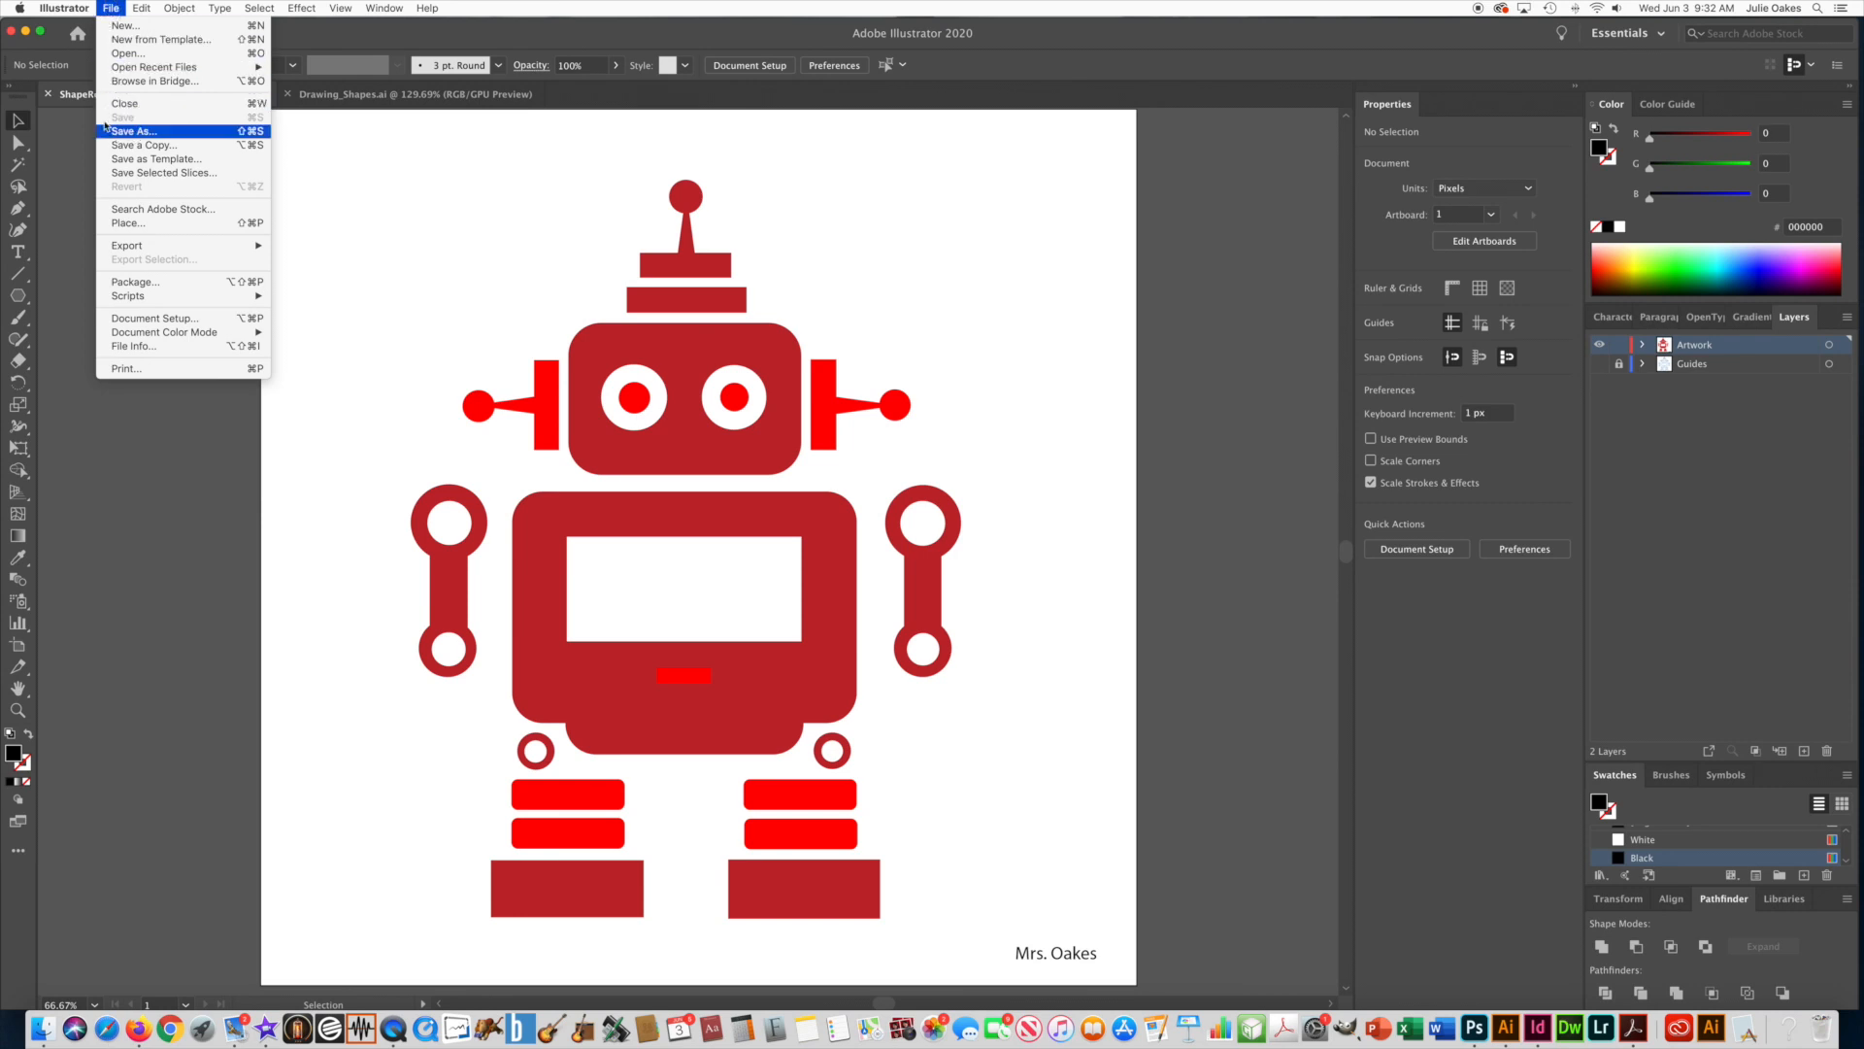
pyautogui.click(133, 131)
pyautogui.write('Assi')
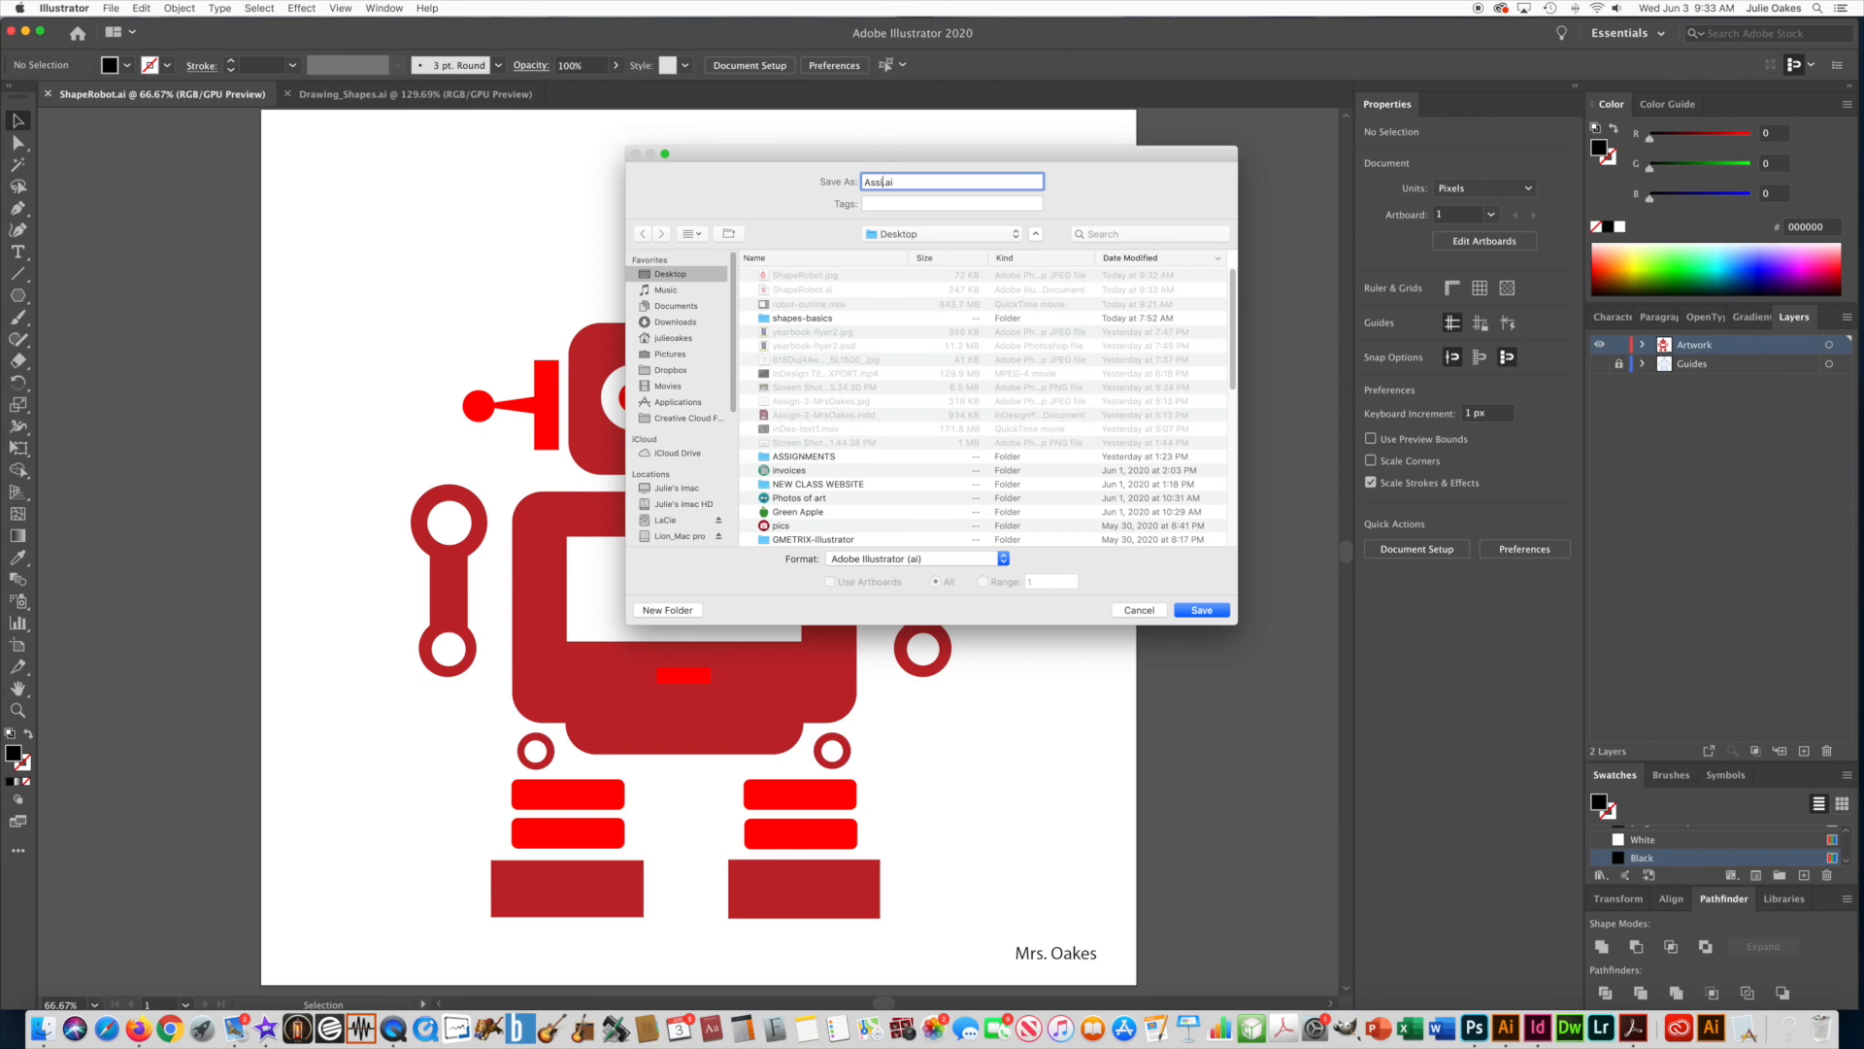
pyautogui.write('gn-3-MrsOakes')
pyautogui.click(1201, 610)
pyautogui.click(654, 683)
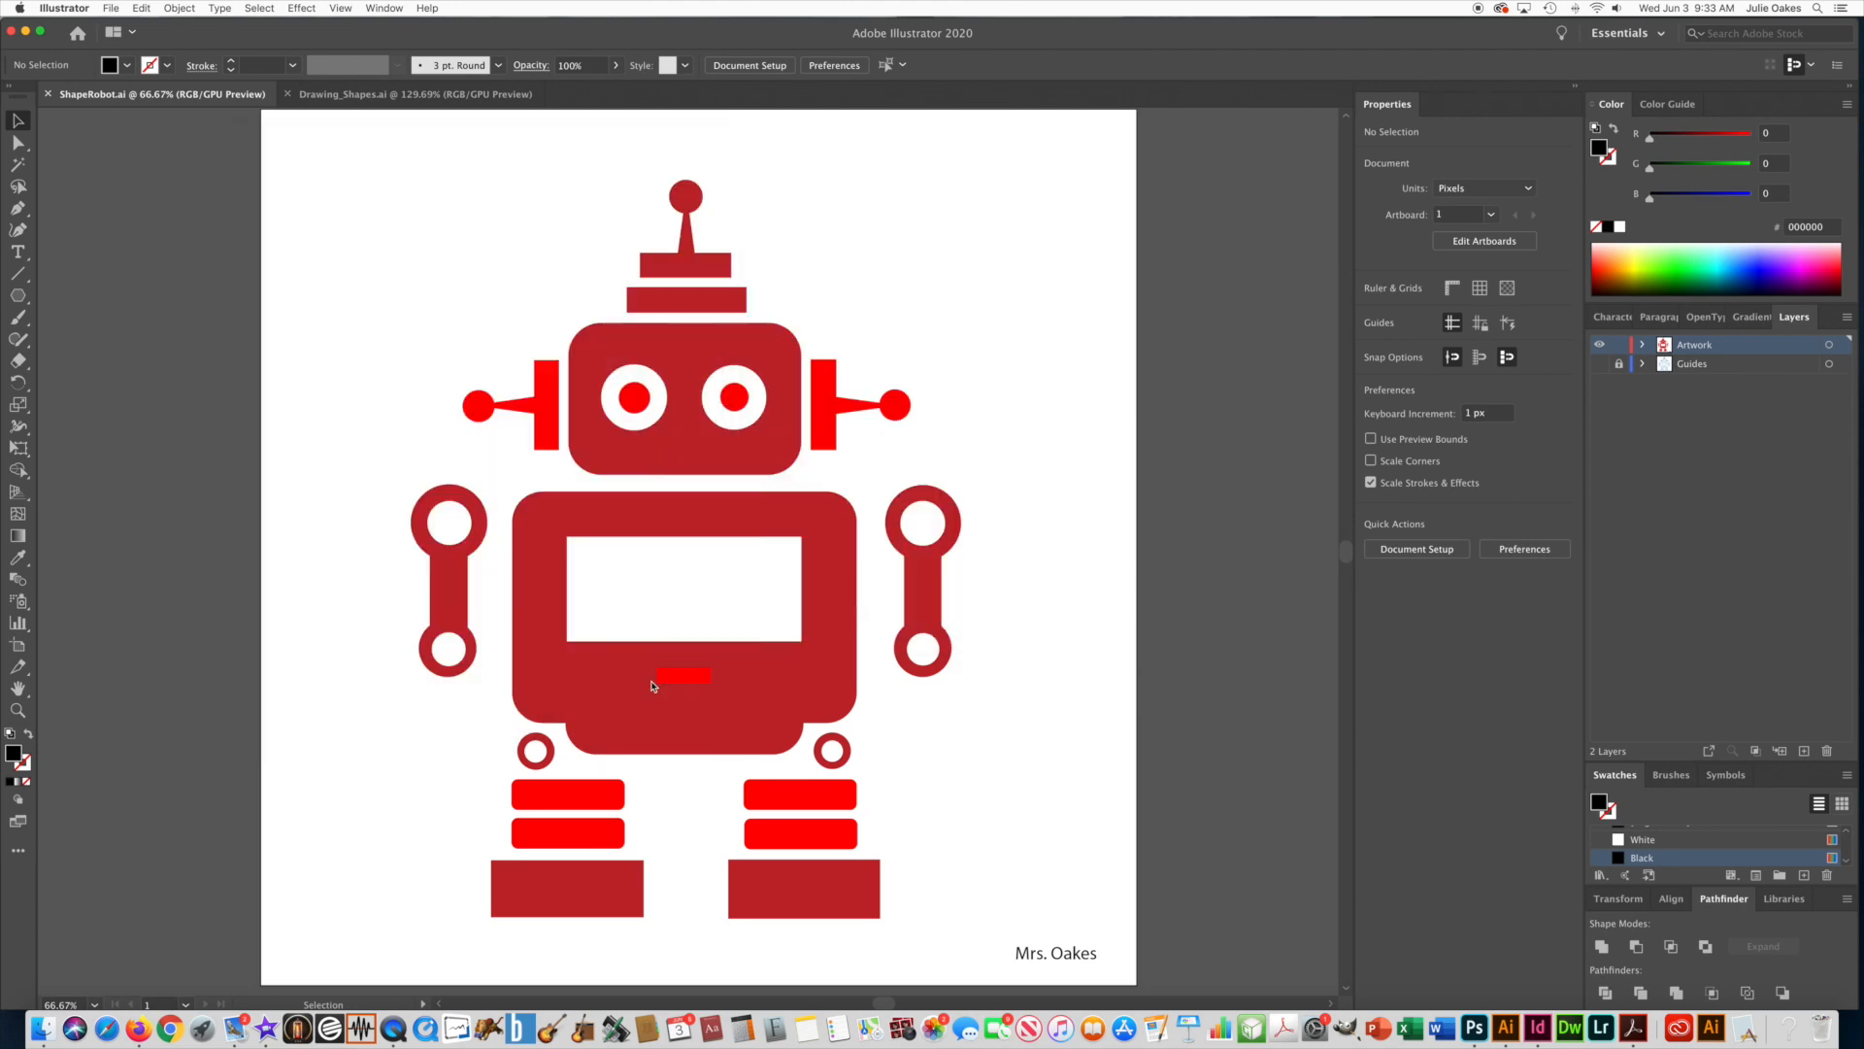
# Export the artwork to the Desktop as a JPEG in RGB with Medium quality 5 and Screen (72 ppi) resolution.
pyautogui.click(110, 9)
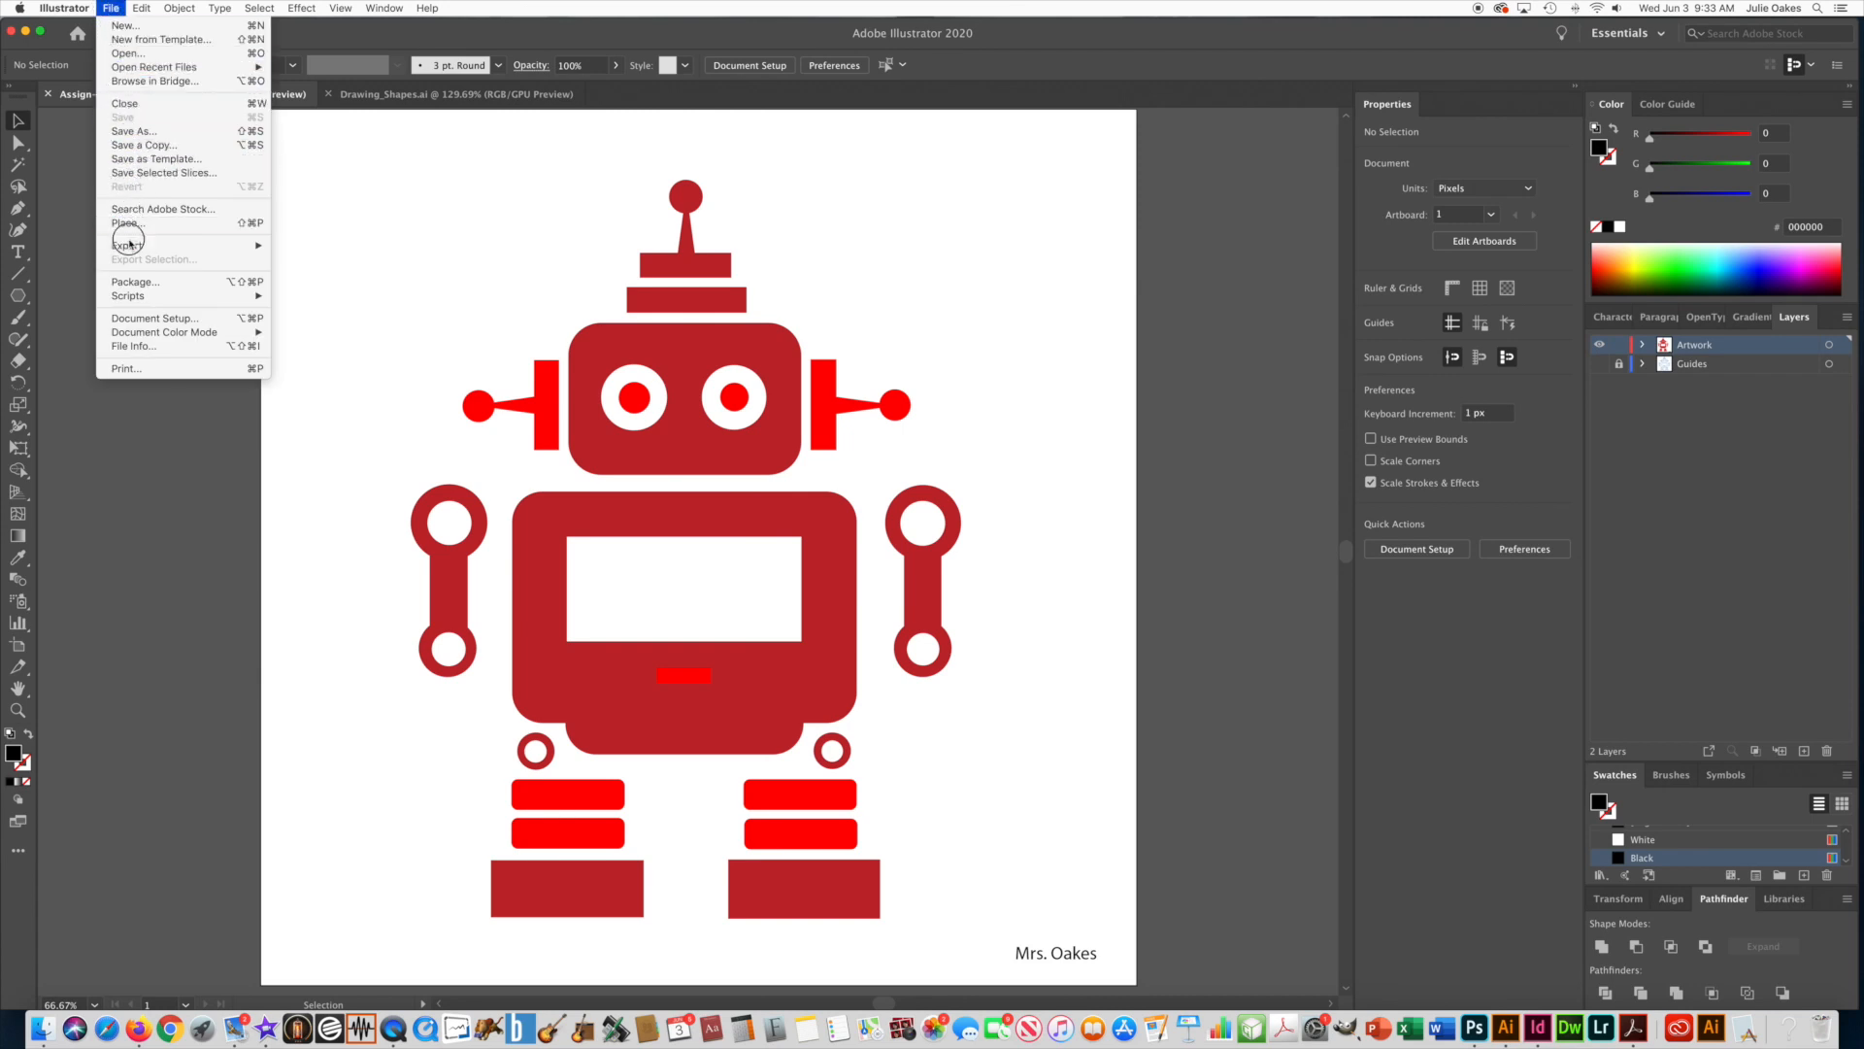
pyautogui.moveTo(131, 246)
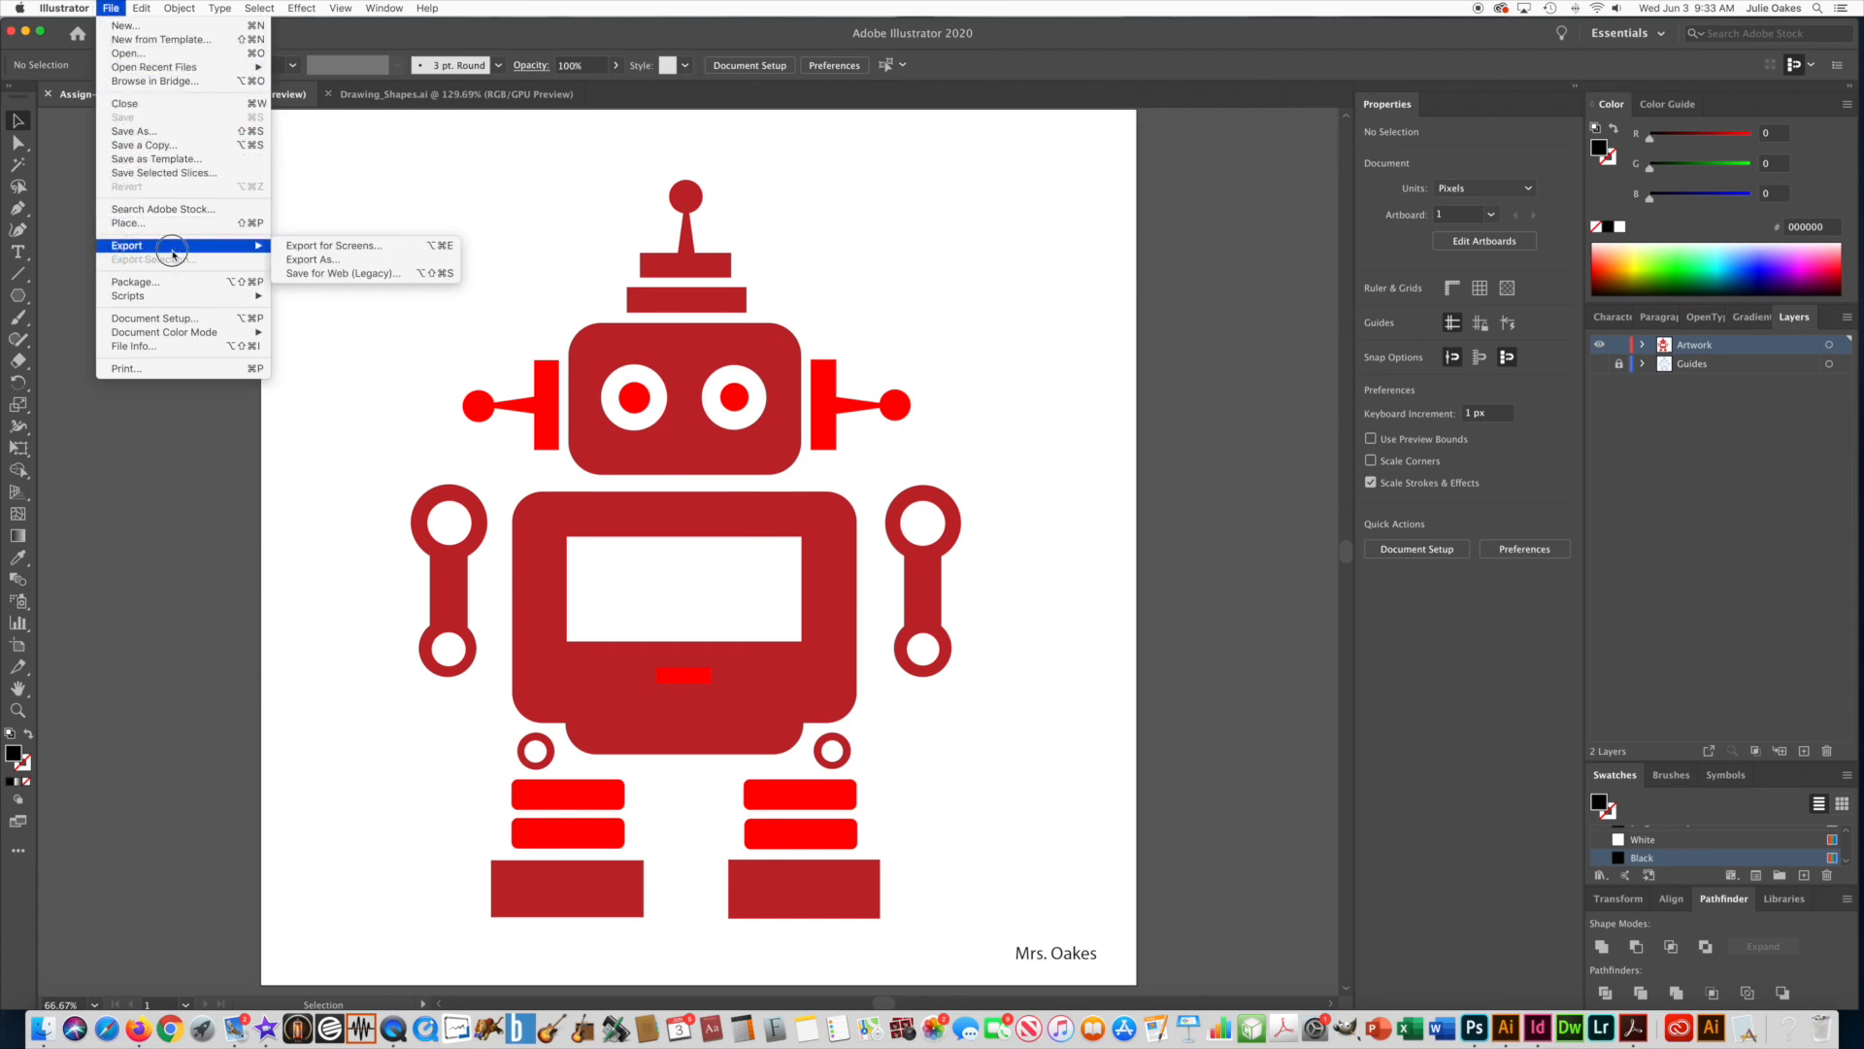
pyautogui.click(297, 259)
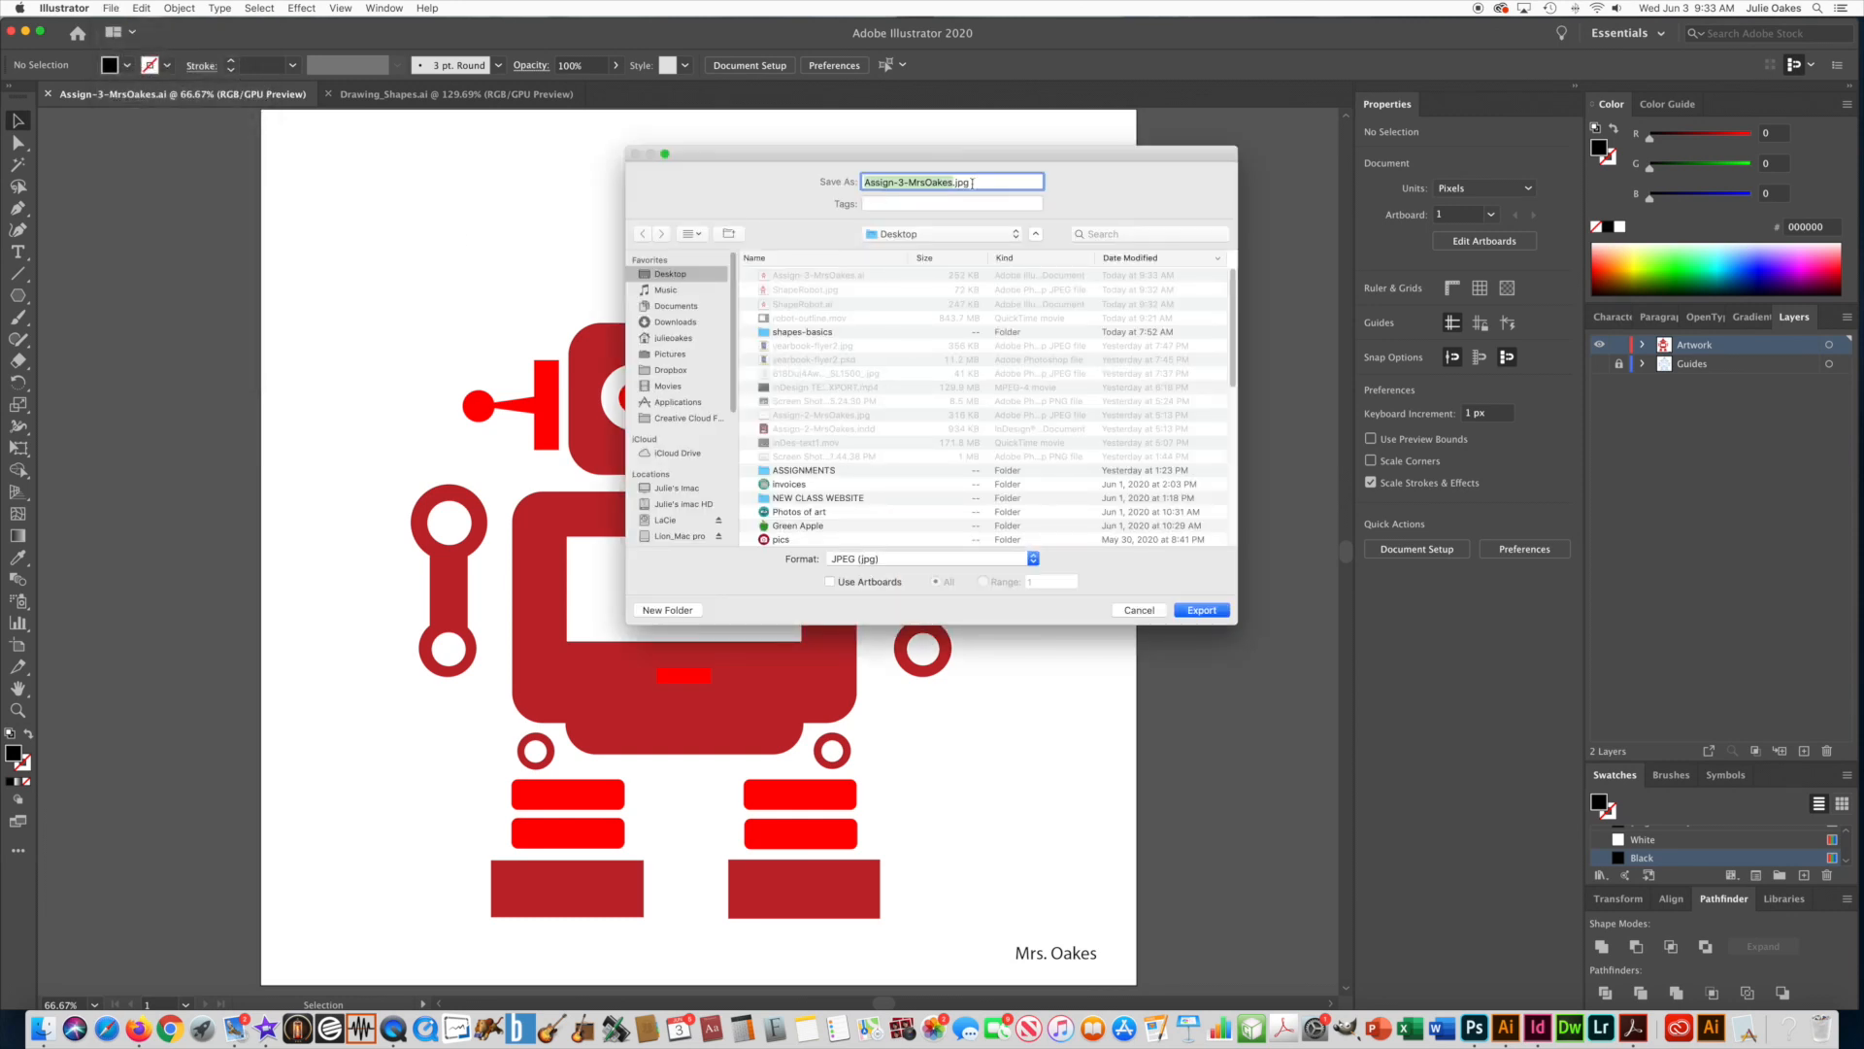
pyautogui.click(841, 561)
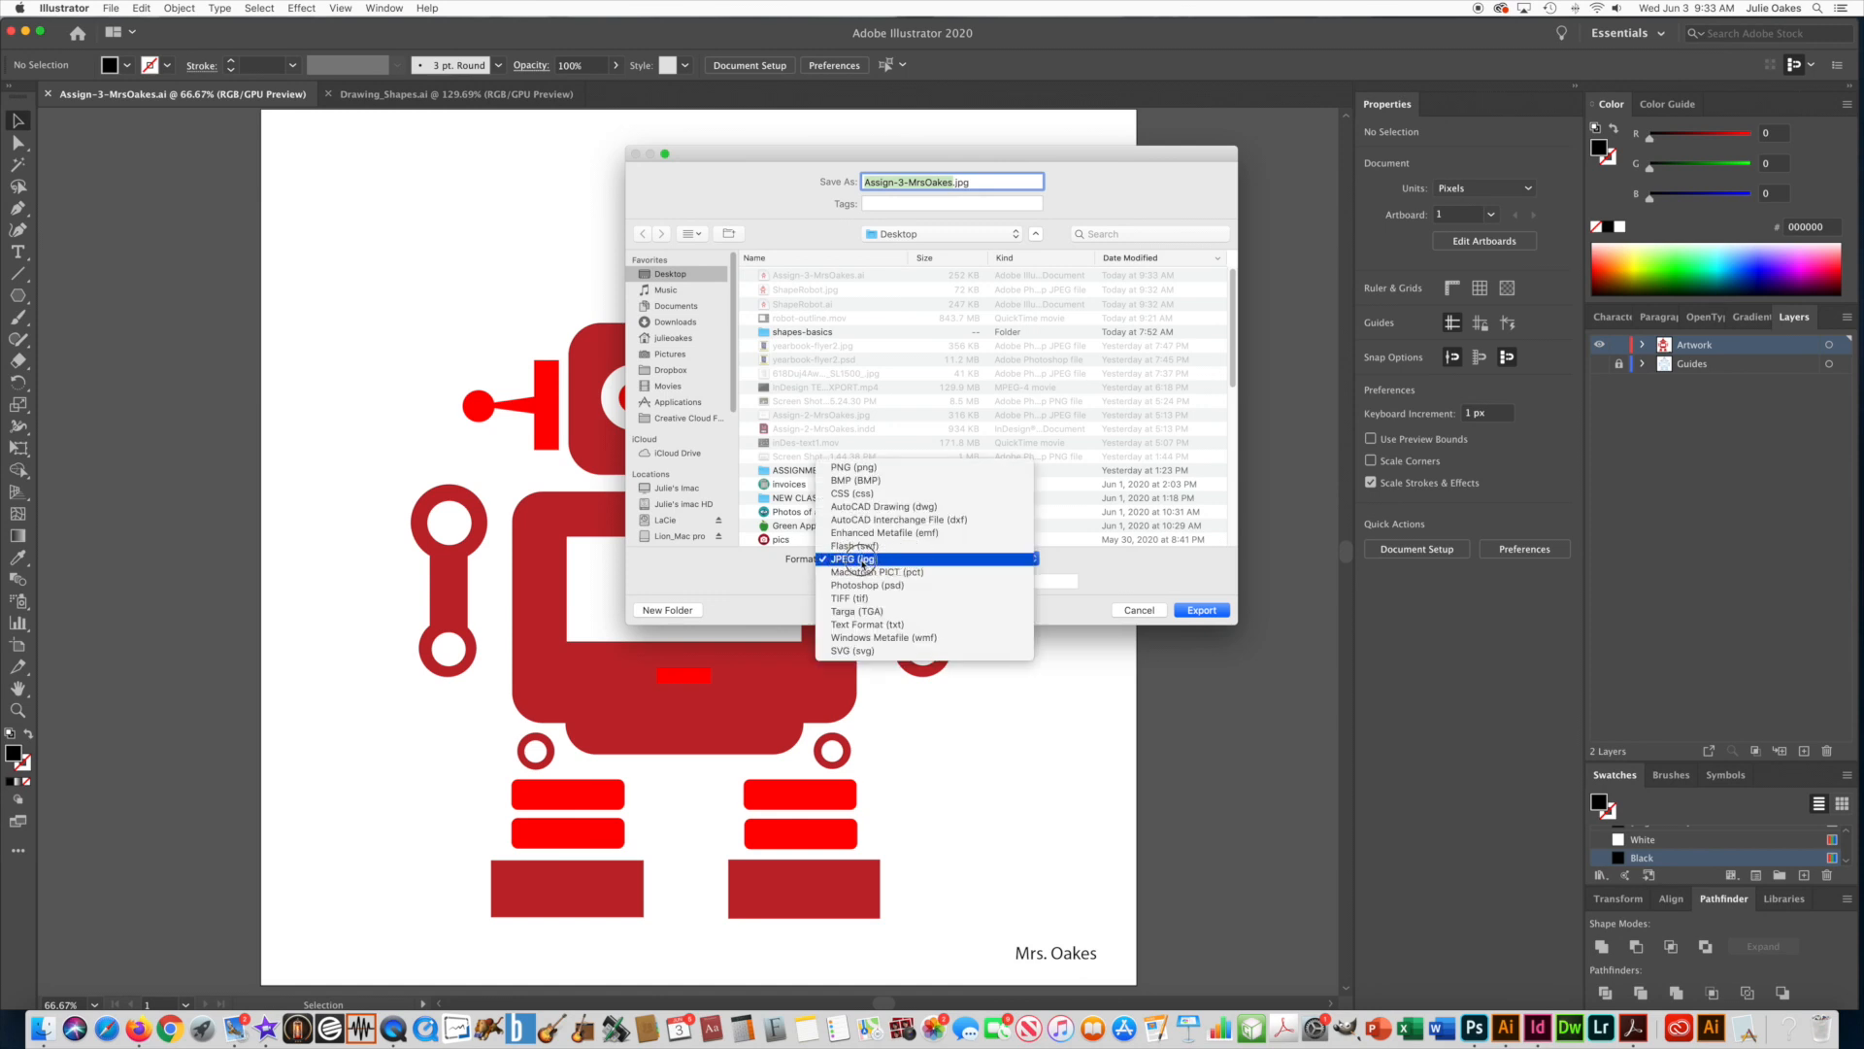
pyautogui.click(864, 561)
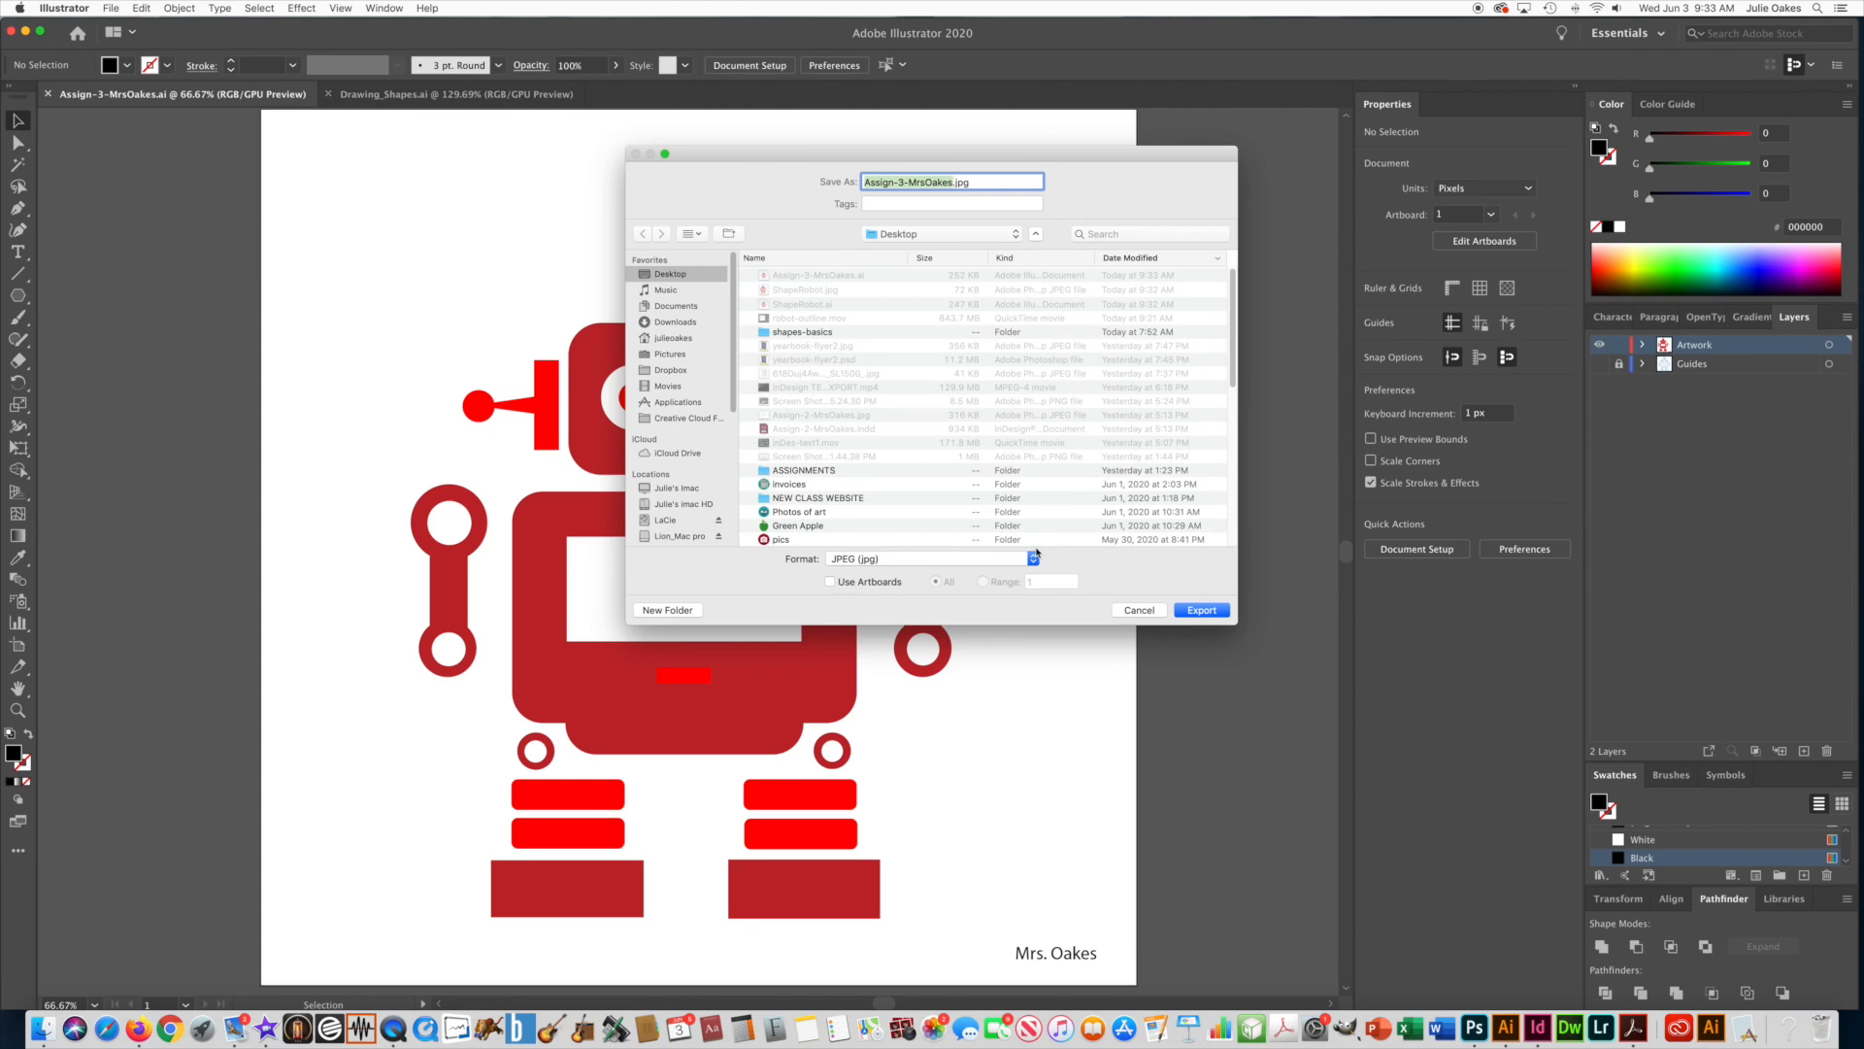
pyautogui.click(1208, 611)
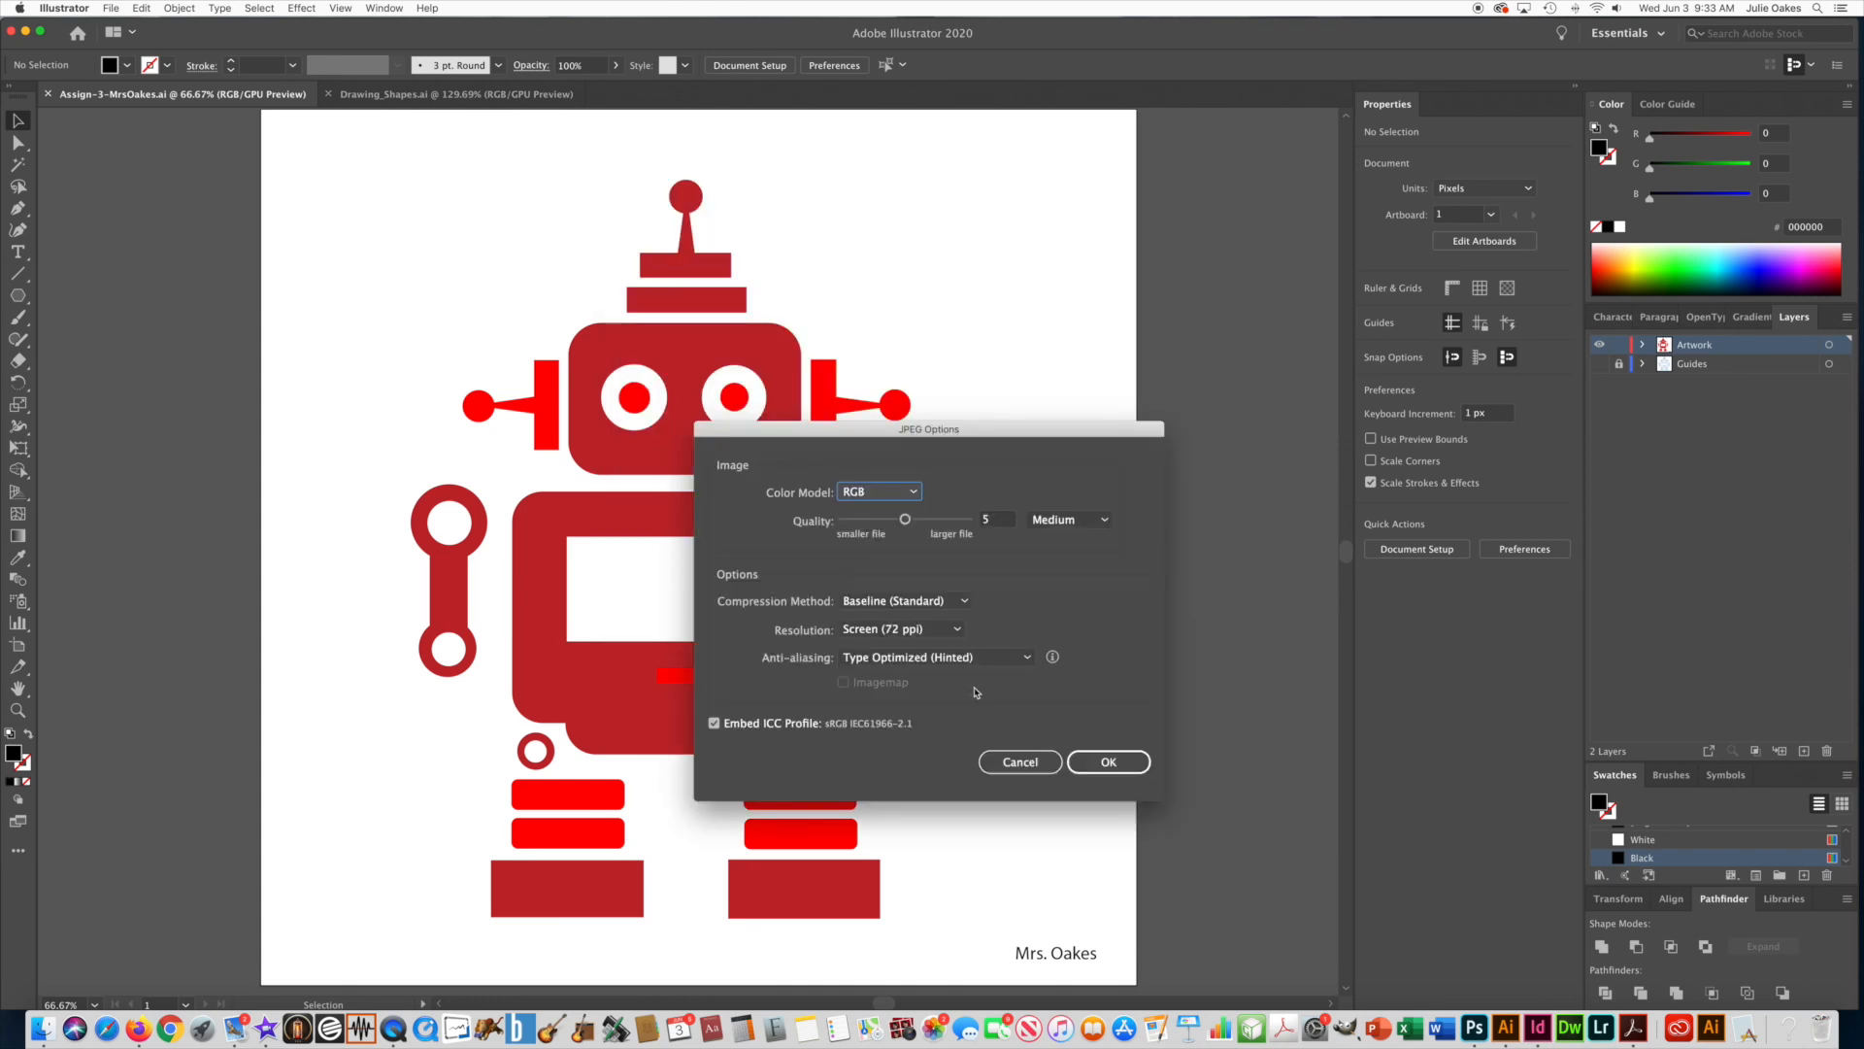
pyautogui.click(1122, 767)
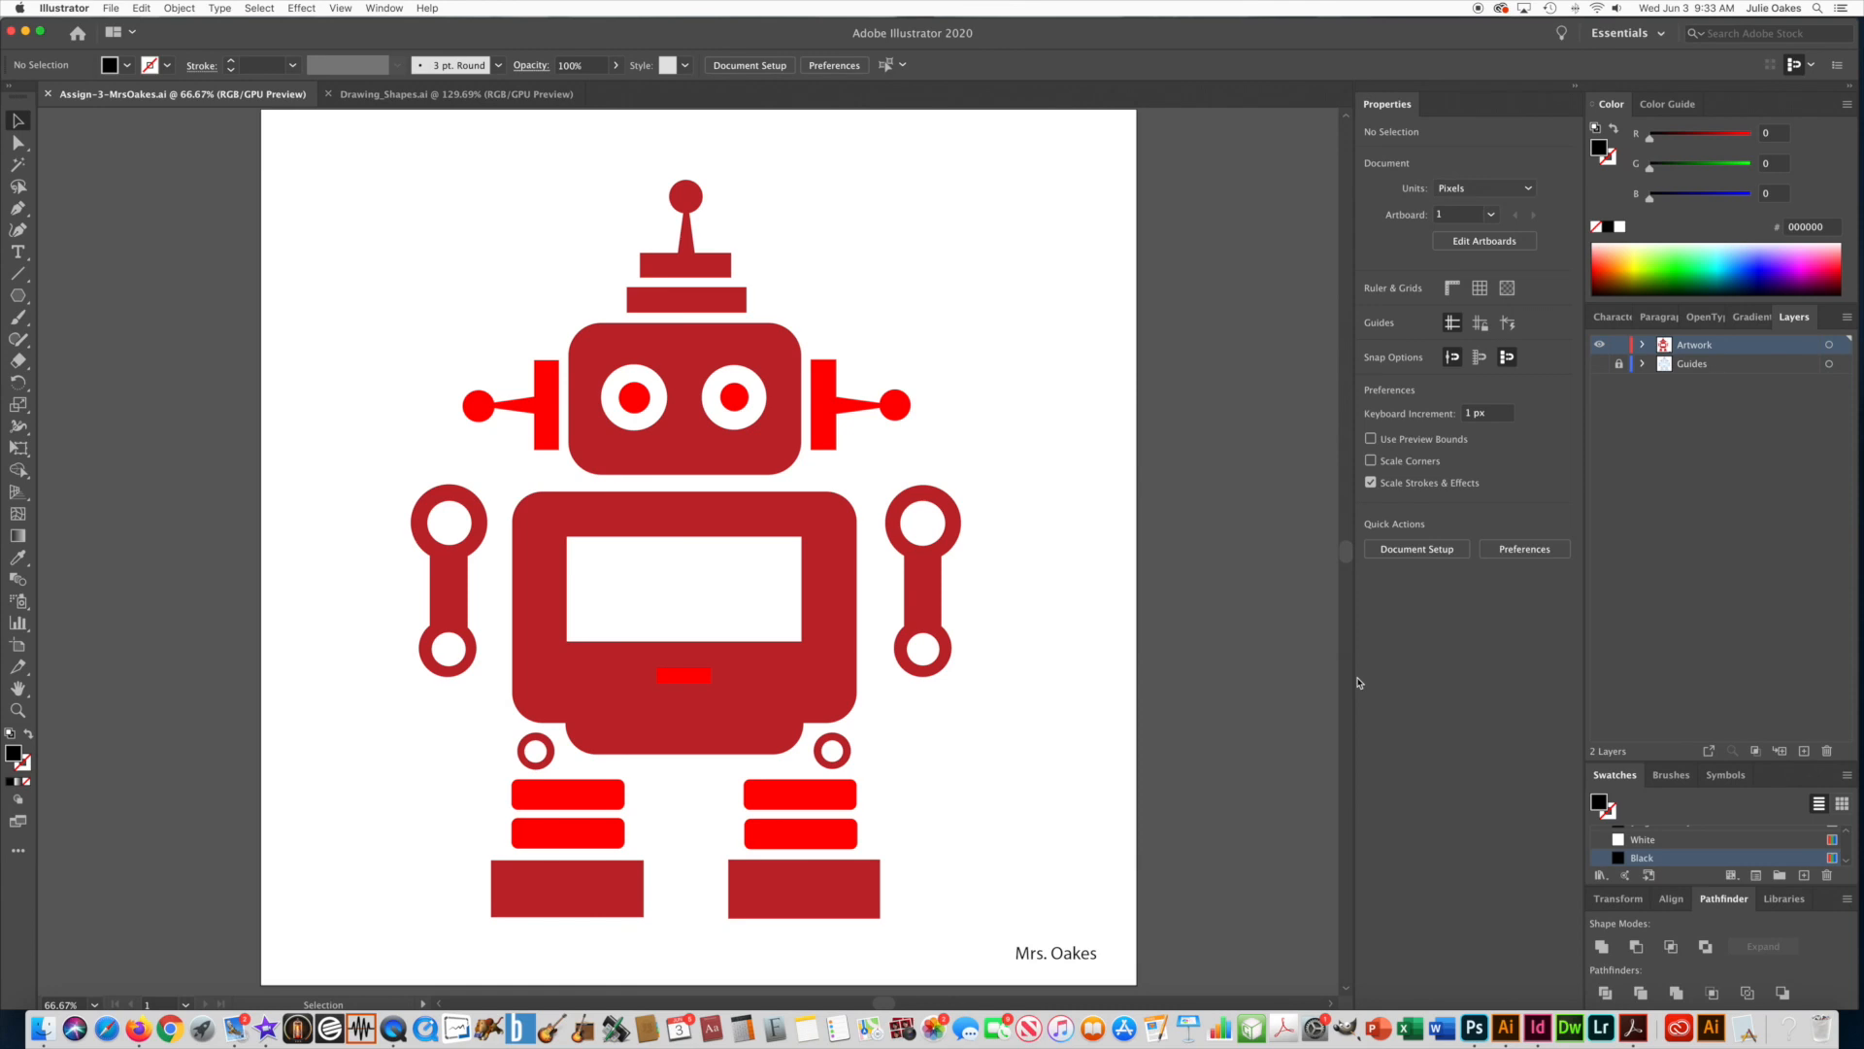